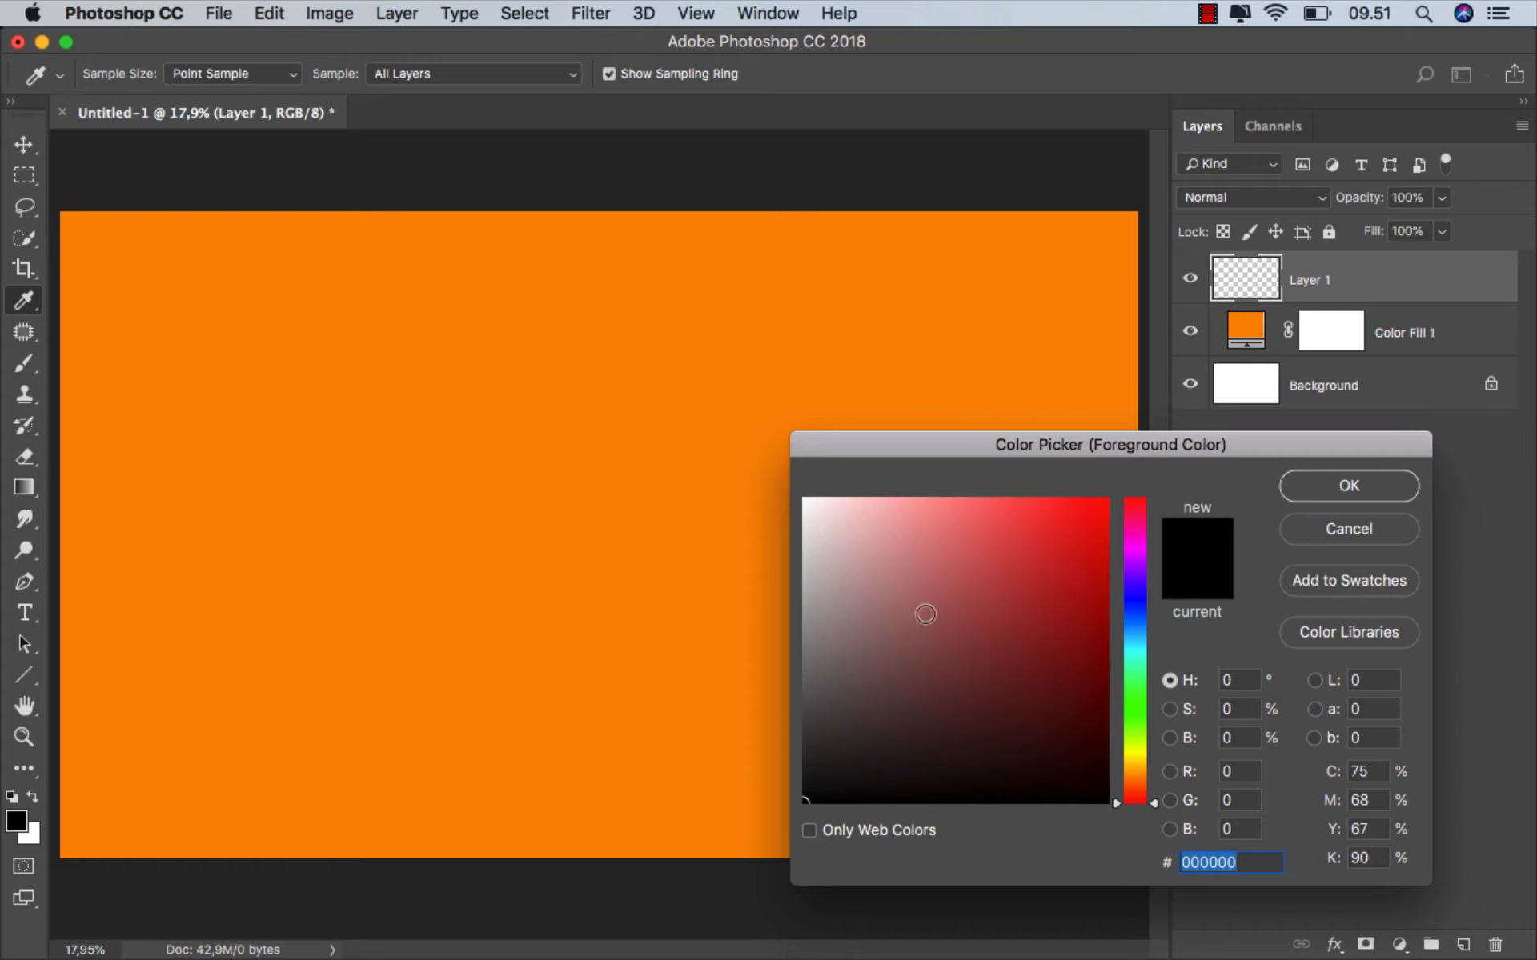
- Set the foreground colour to the saturated blue 0055ab
left_click_drag(1103, 458, 1086, 454)
mouse_move(1070, 624)
left_mouse_down()
mouse_move(1096, 592)
mouse_move(1125, 619)
left_mouse_up()
left_click(1121, 618)
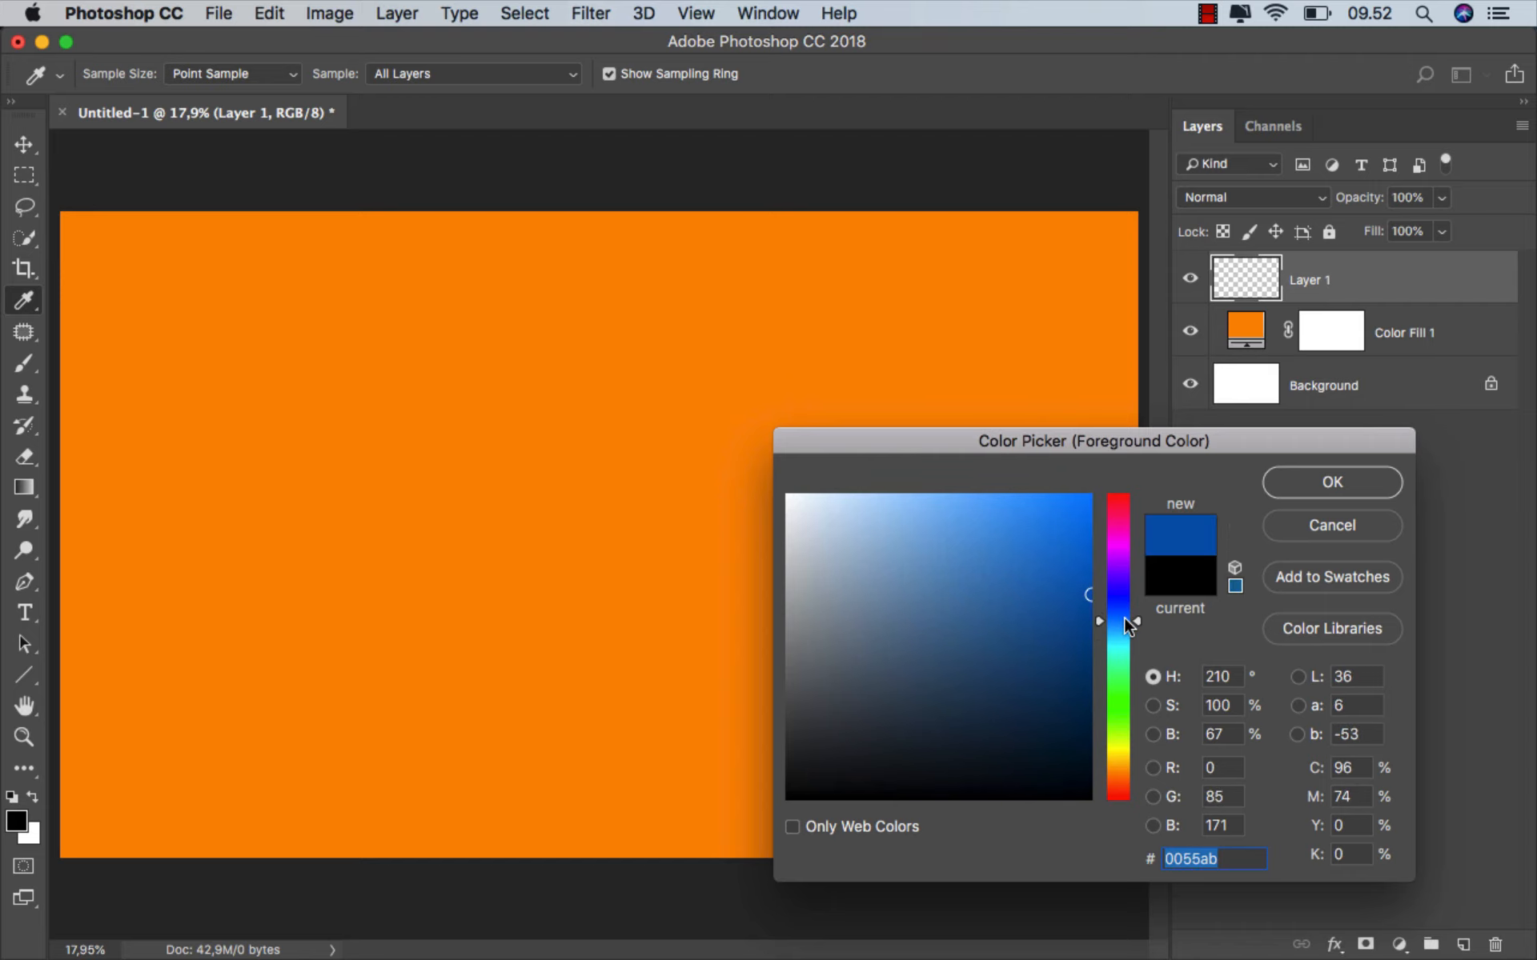
left_click(1273, 490)
- Draw a linear blue-to-transparent gradient on Layer 1, running straight down from the canvas's upper edge to its lower edge
key("g")
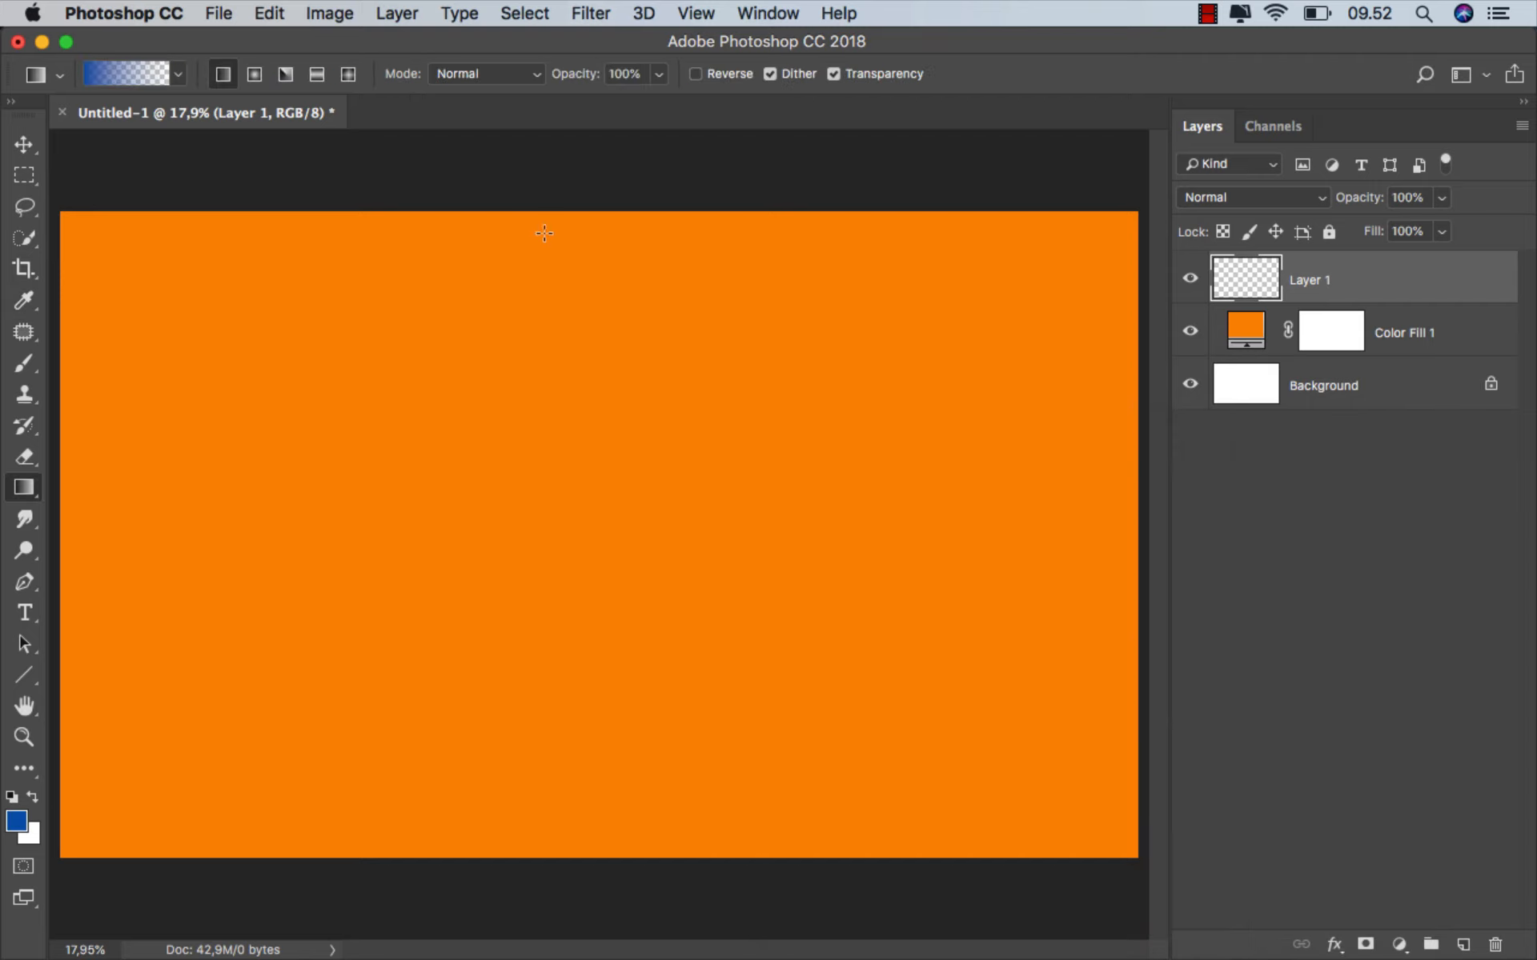
left_click_drag(570, 209, 572, 856)
left_click(24, 145)
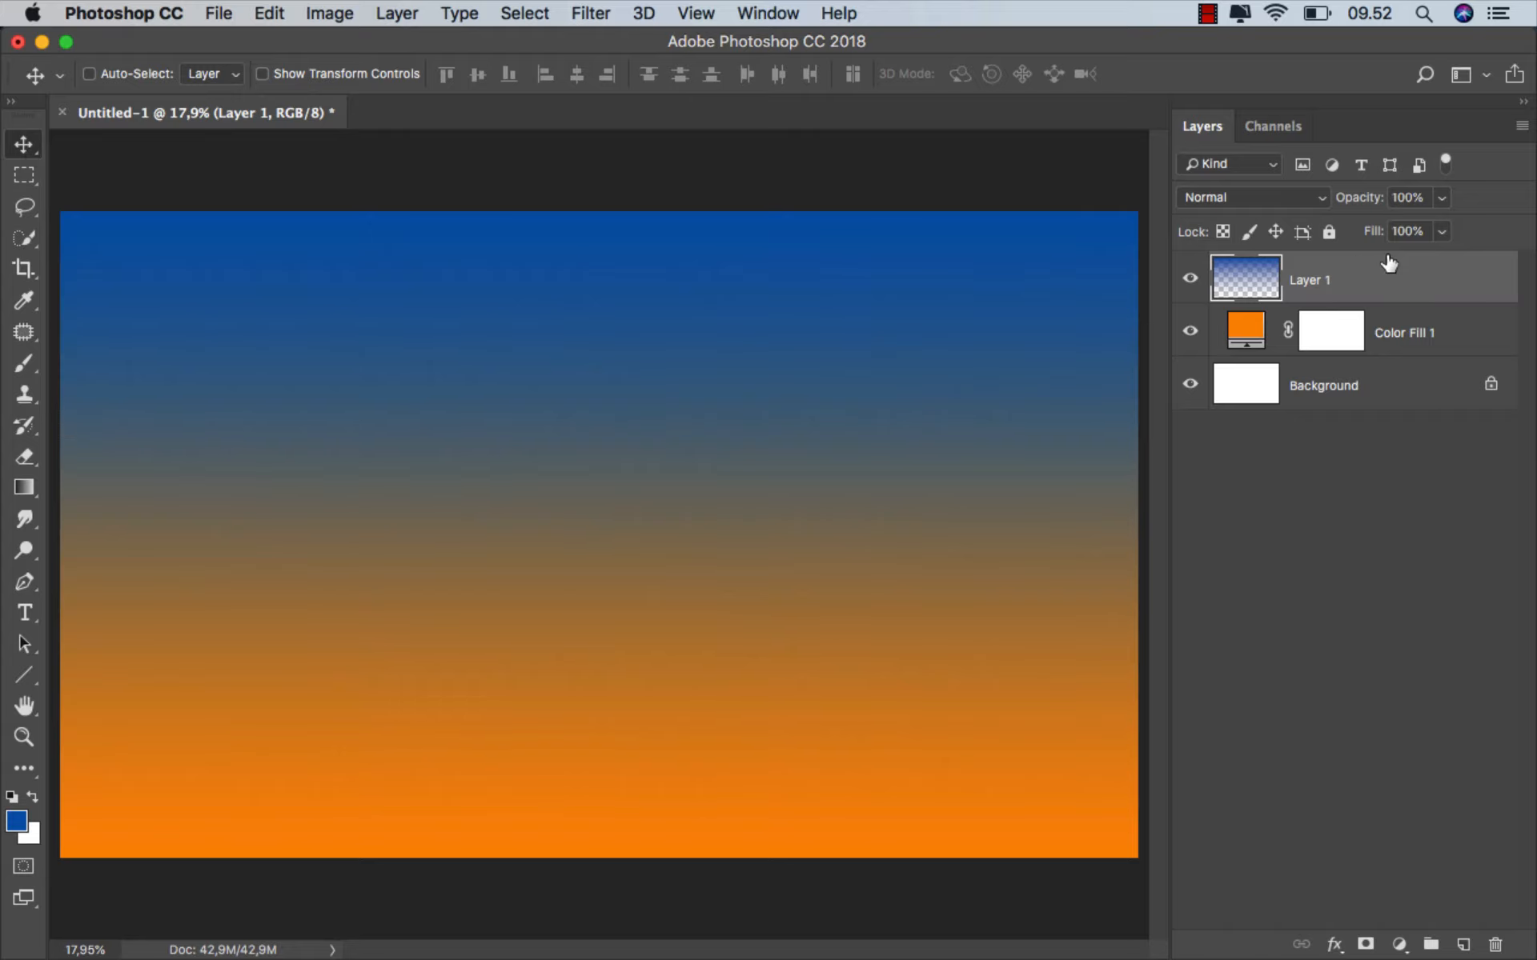
- Reduce the fill of the gradient layer, Layer 1, to 60%
left_click(1441, 233)
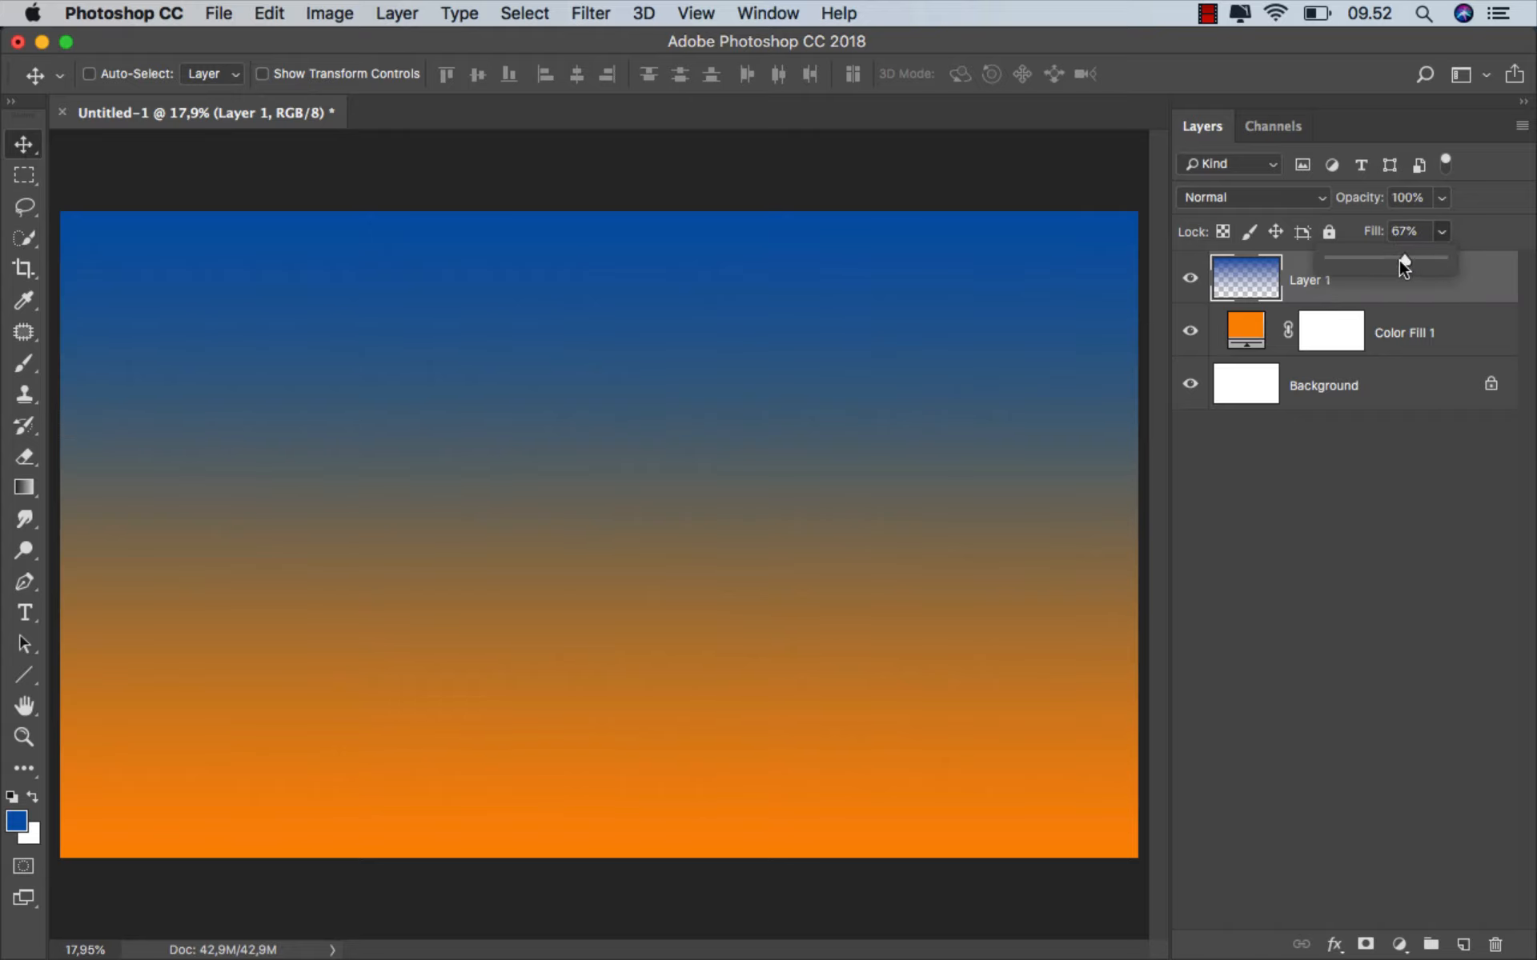
left_click_drag(1399, 259, 1391, 259)
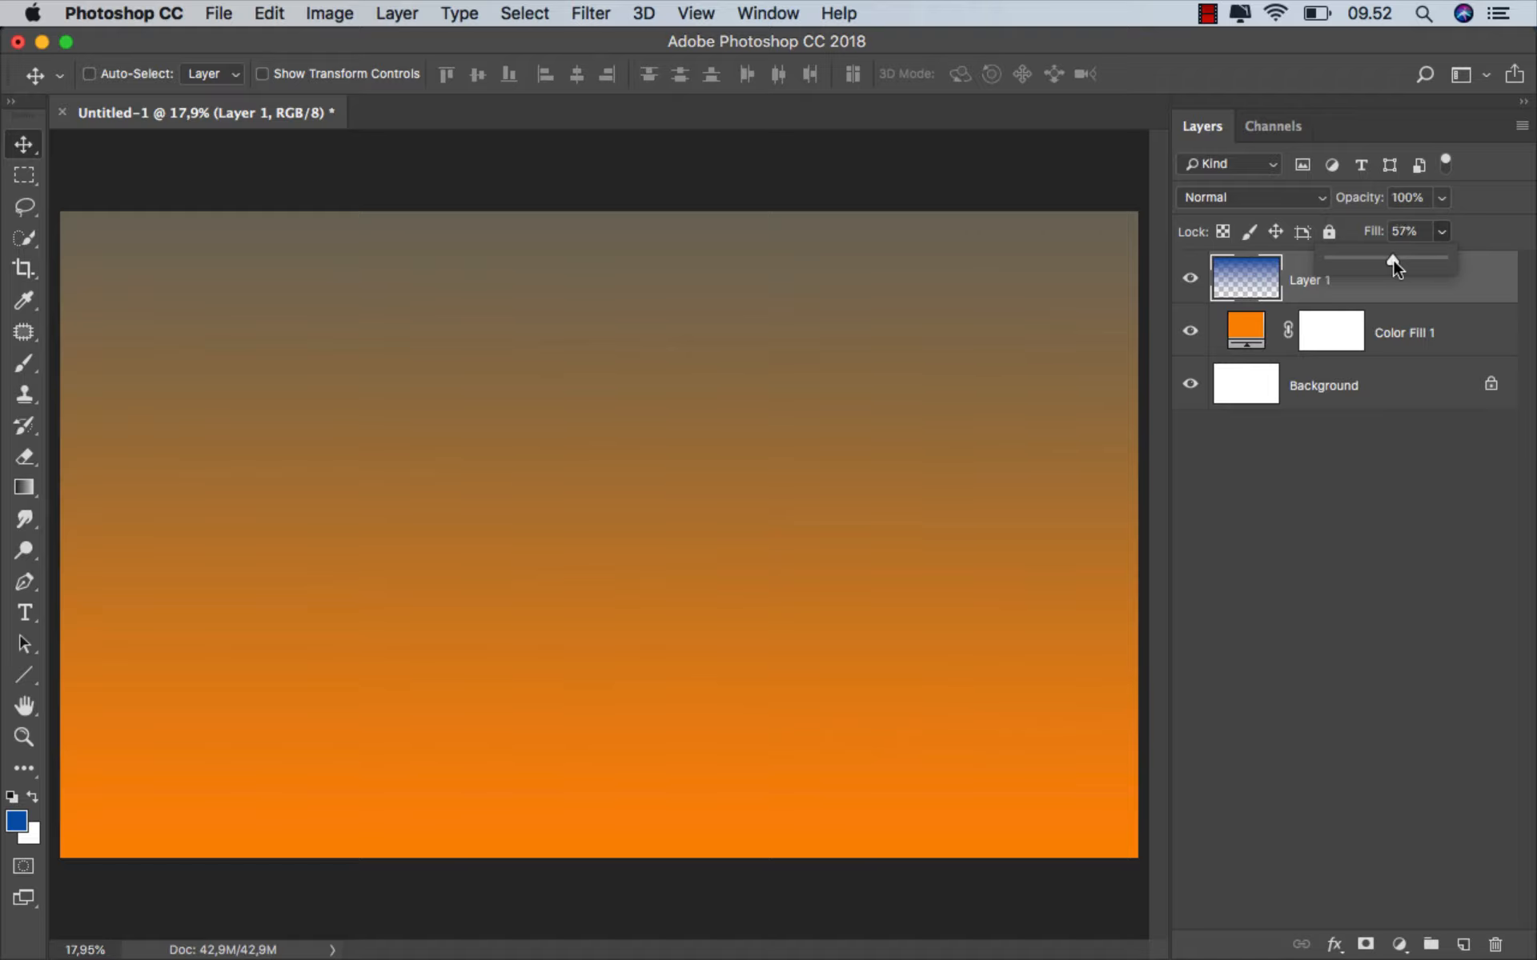
left_click(1394, 281)
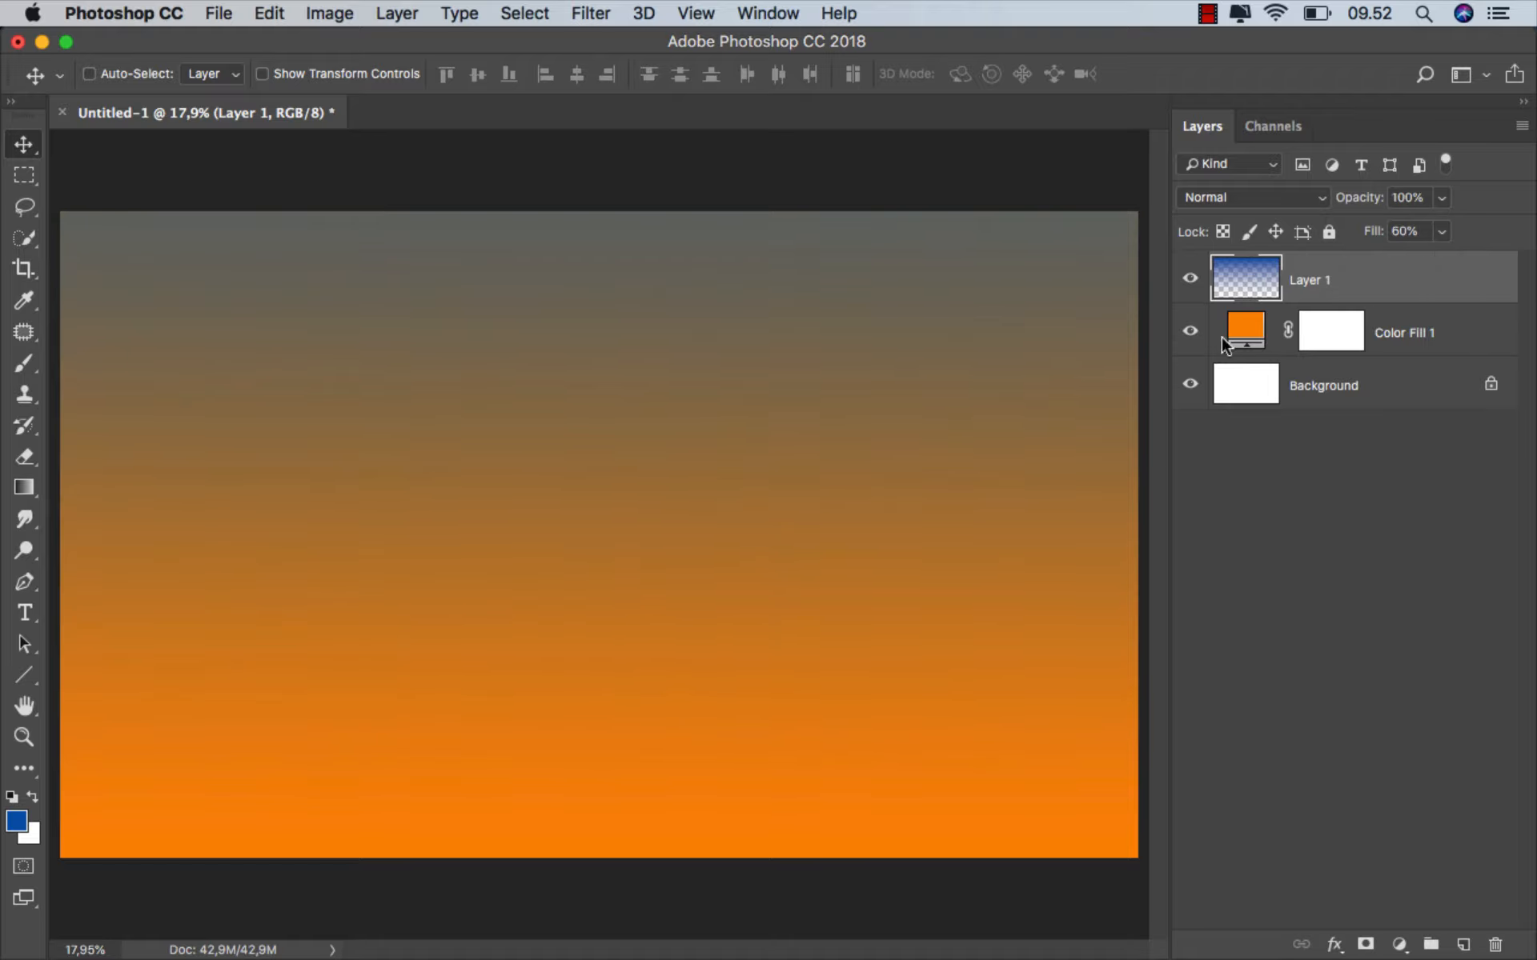
- Place the field photo IMG_3349rz.jpg from the Finder stock folder into the Photoshop document
left_click(549, 901)
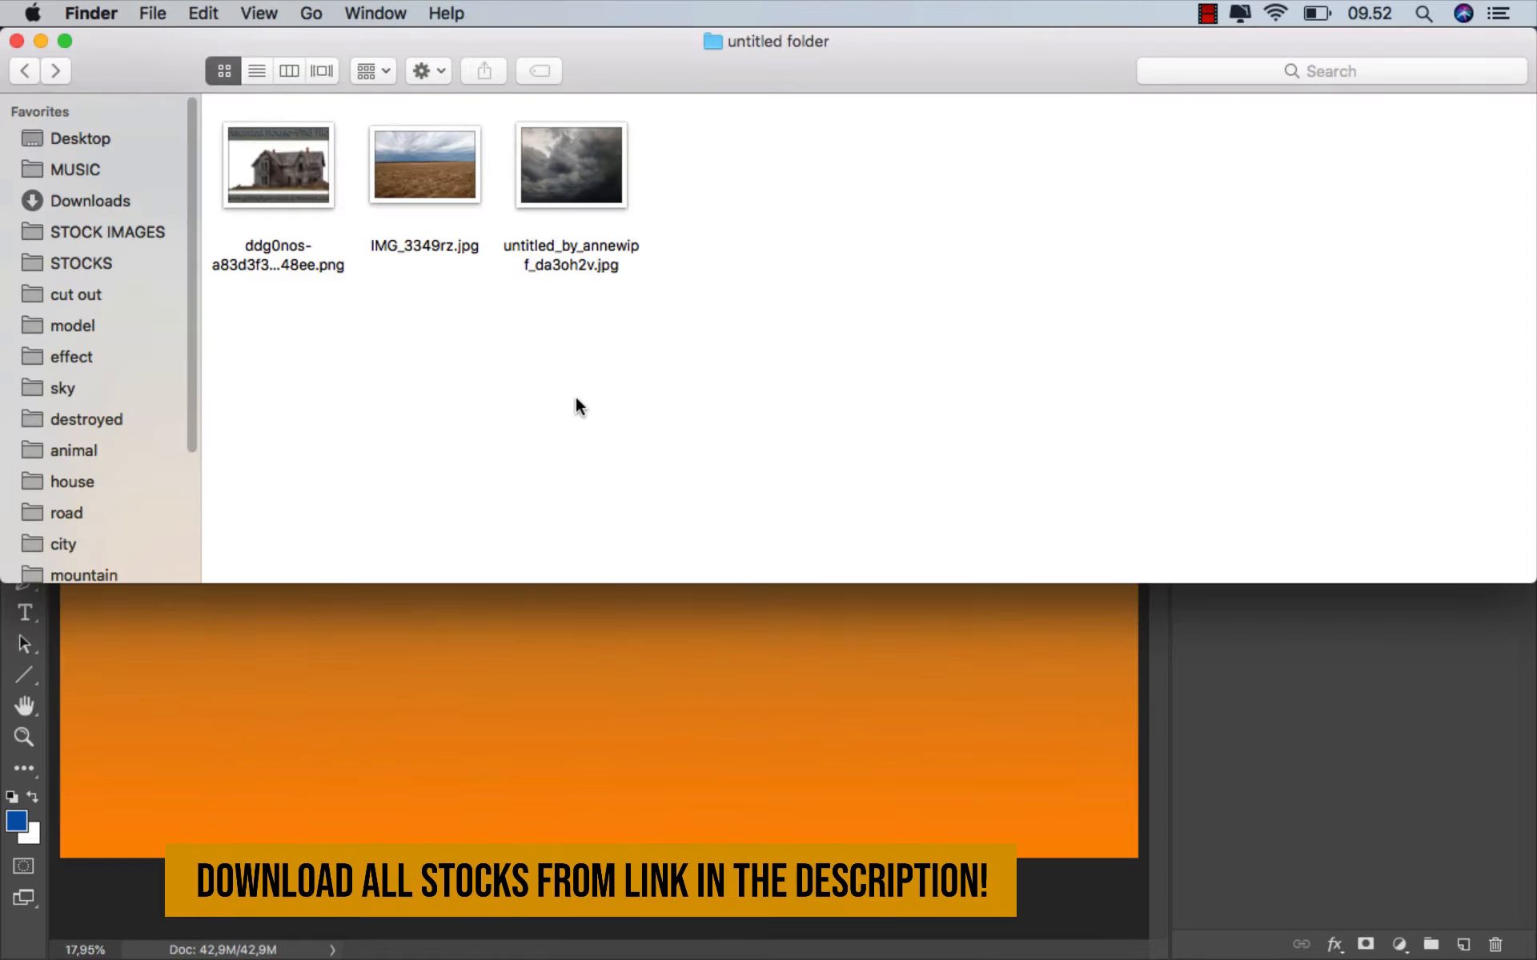
left_click(422, 200)
left_click_drag(418, 203, 607, 624)
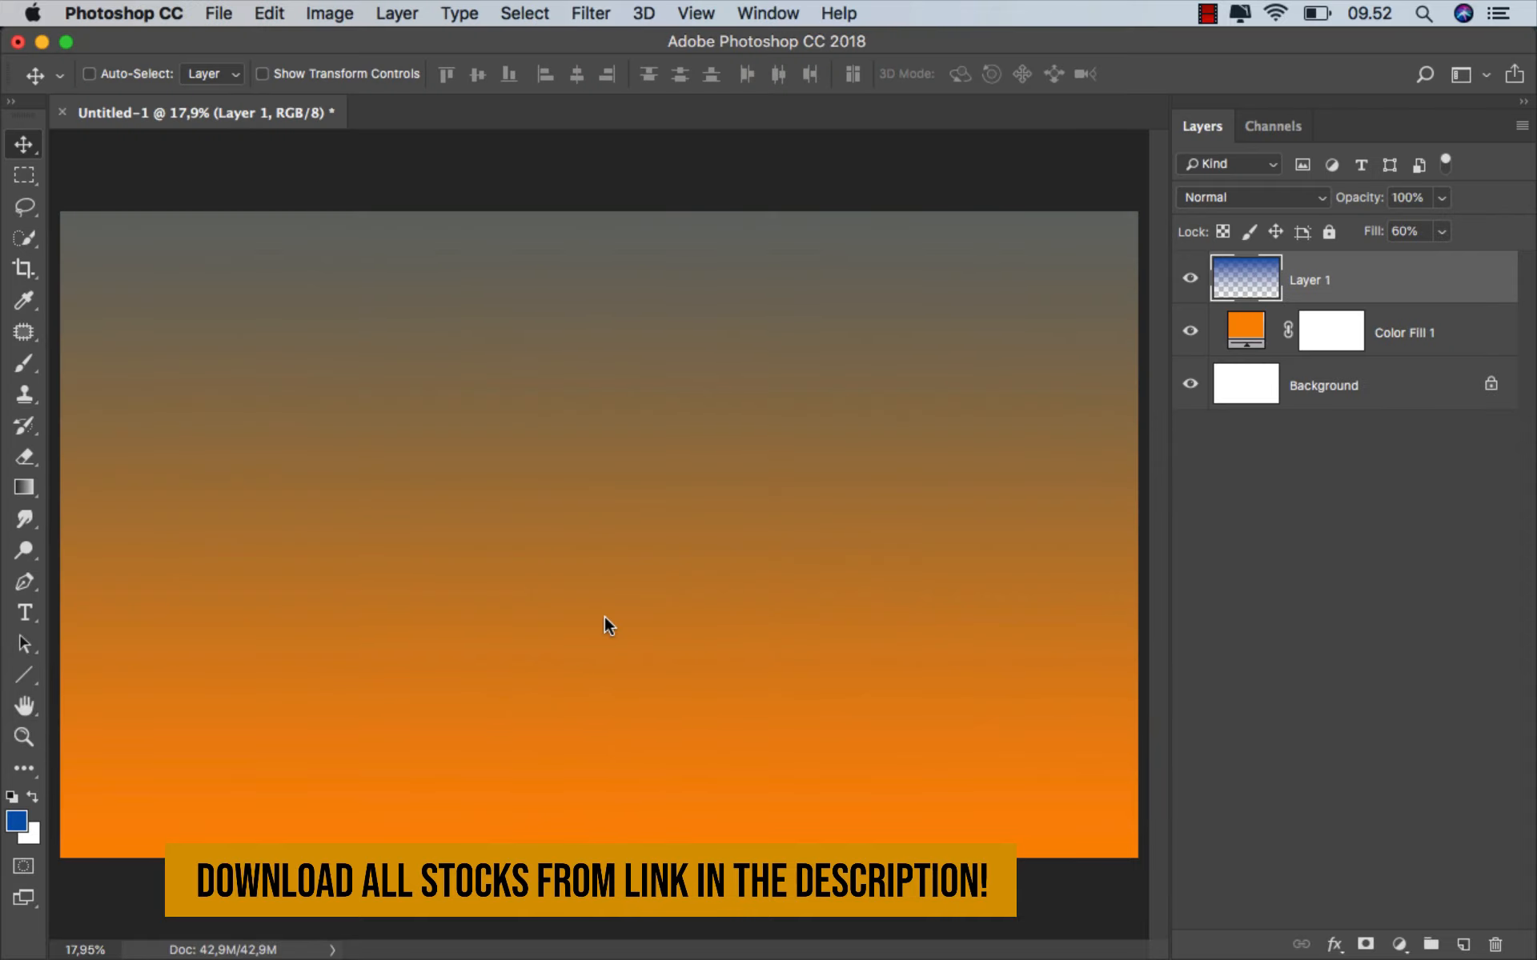
scroll(609, 661, "down", 1)
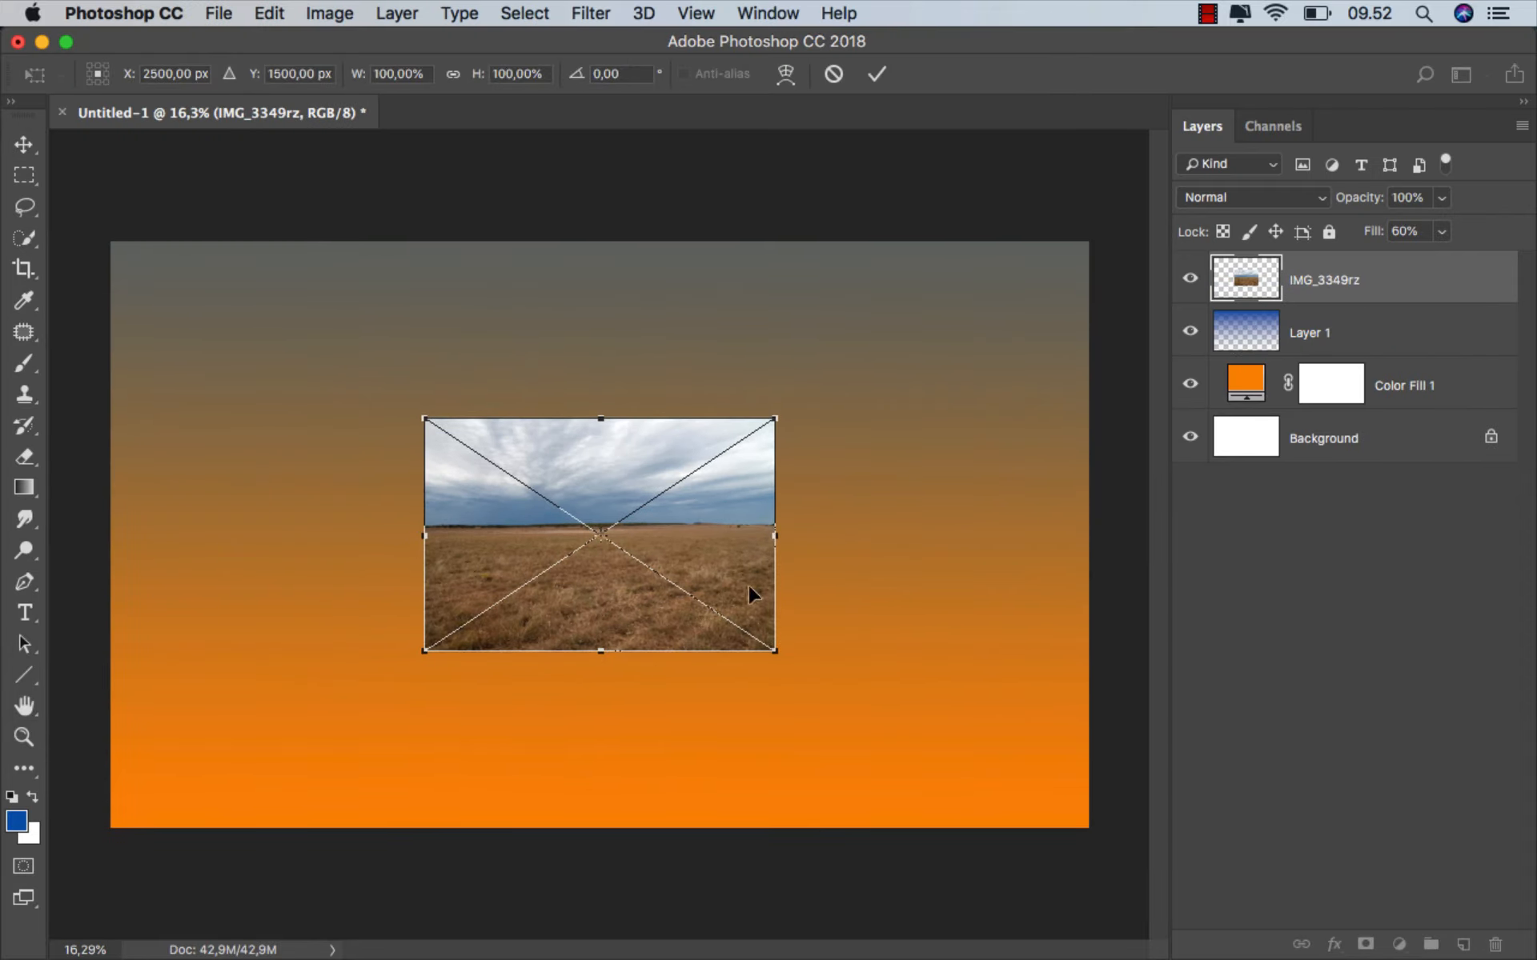
- Stretch the field photo to the full canvas width and down to the lower edge, about 278% wide and 180% high
left_click_drag(780, 534, 1088, 523)
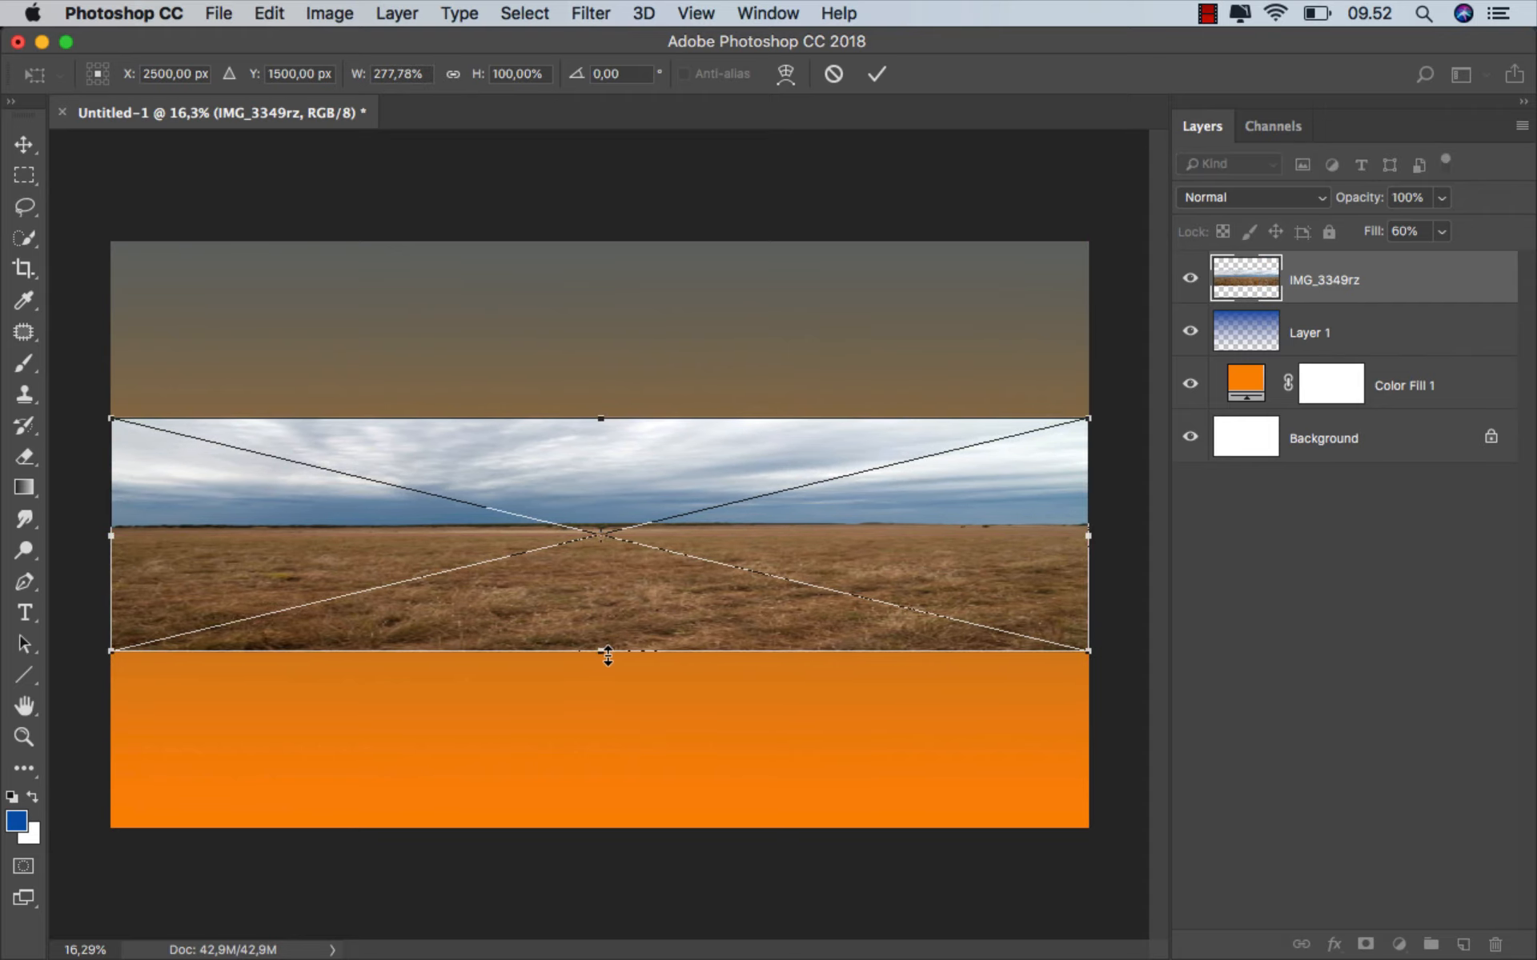
left_click_drag(602, 652, 599, 834)
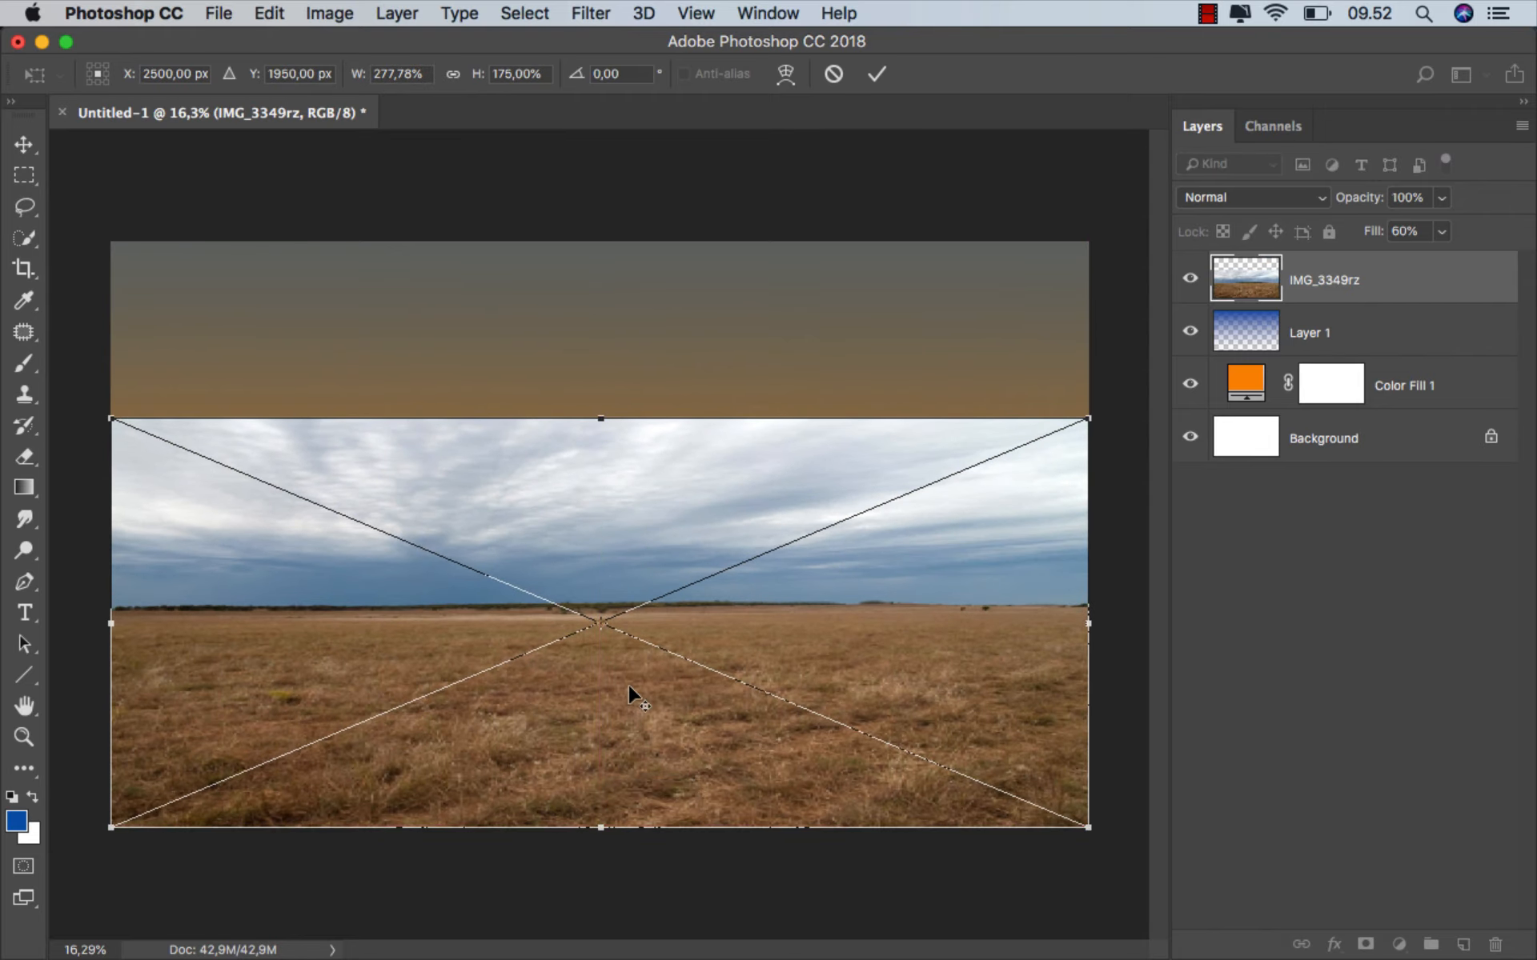
scroll(628, 683, "up", 1)
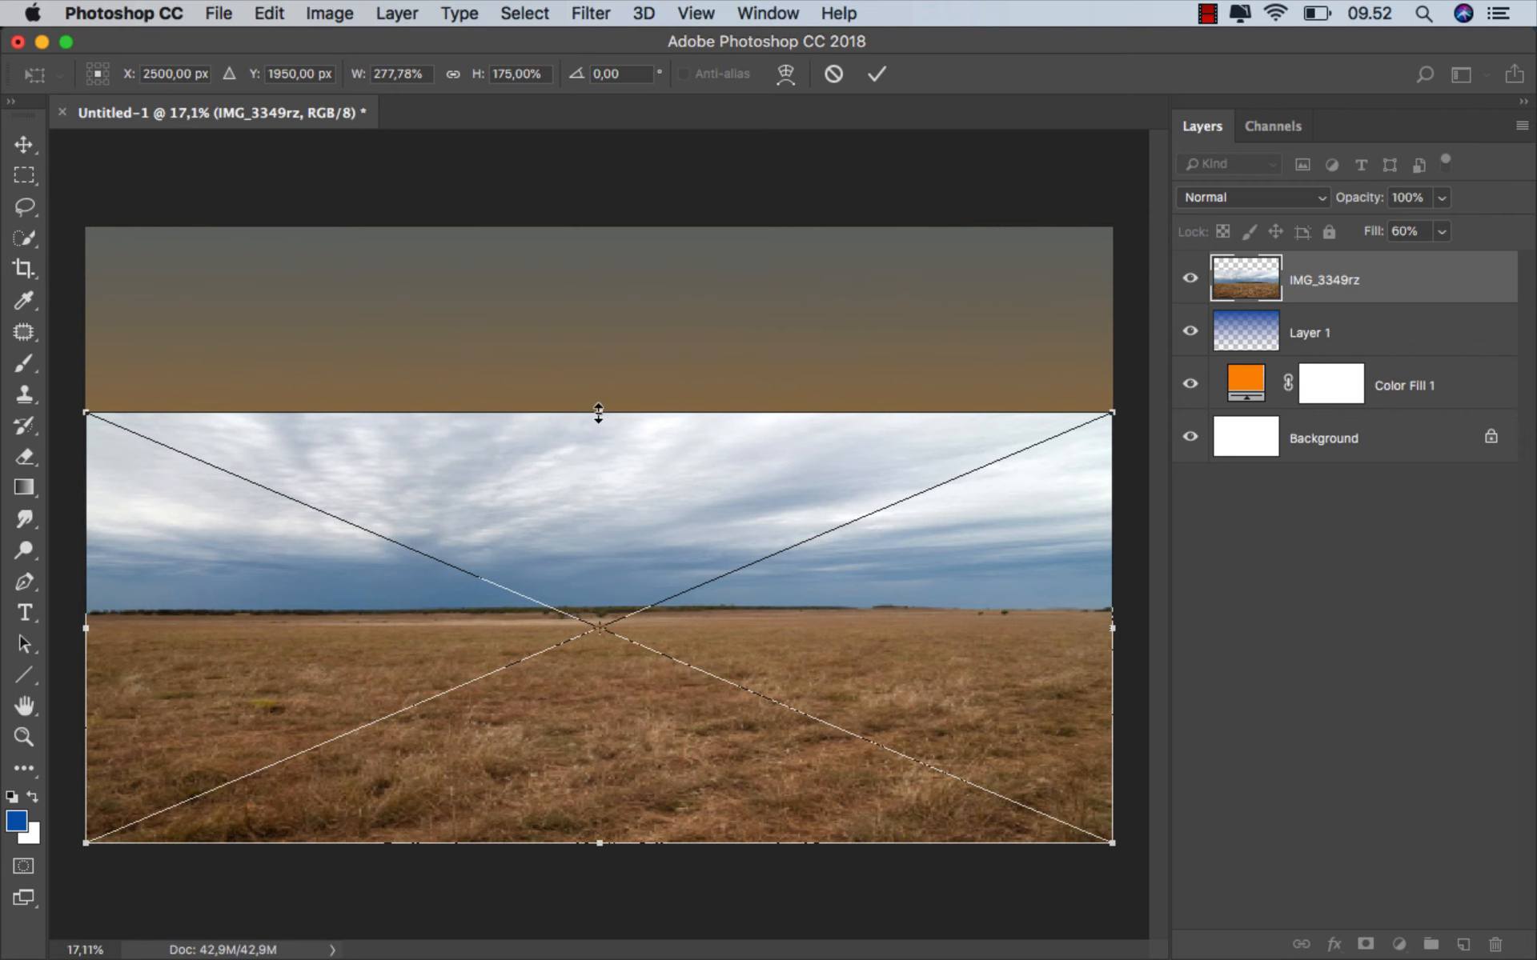
left_click_drag(600, 412, 600, 401)
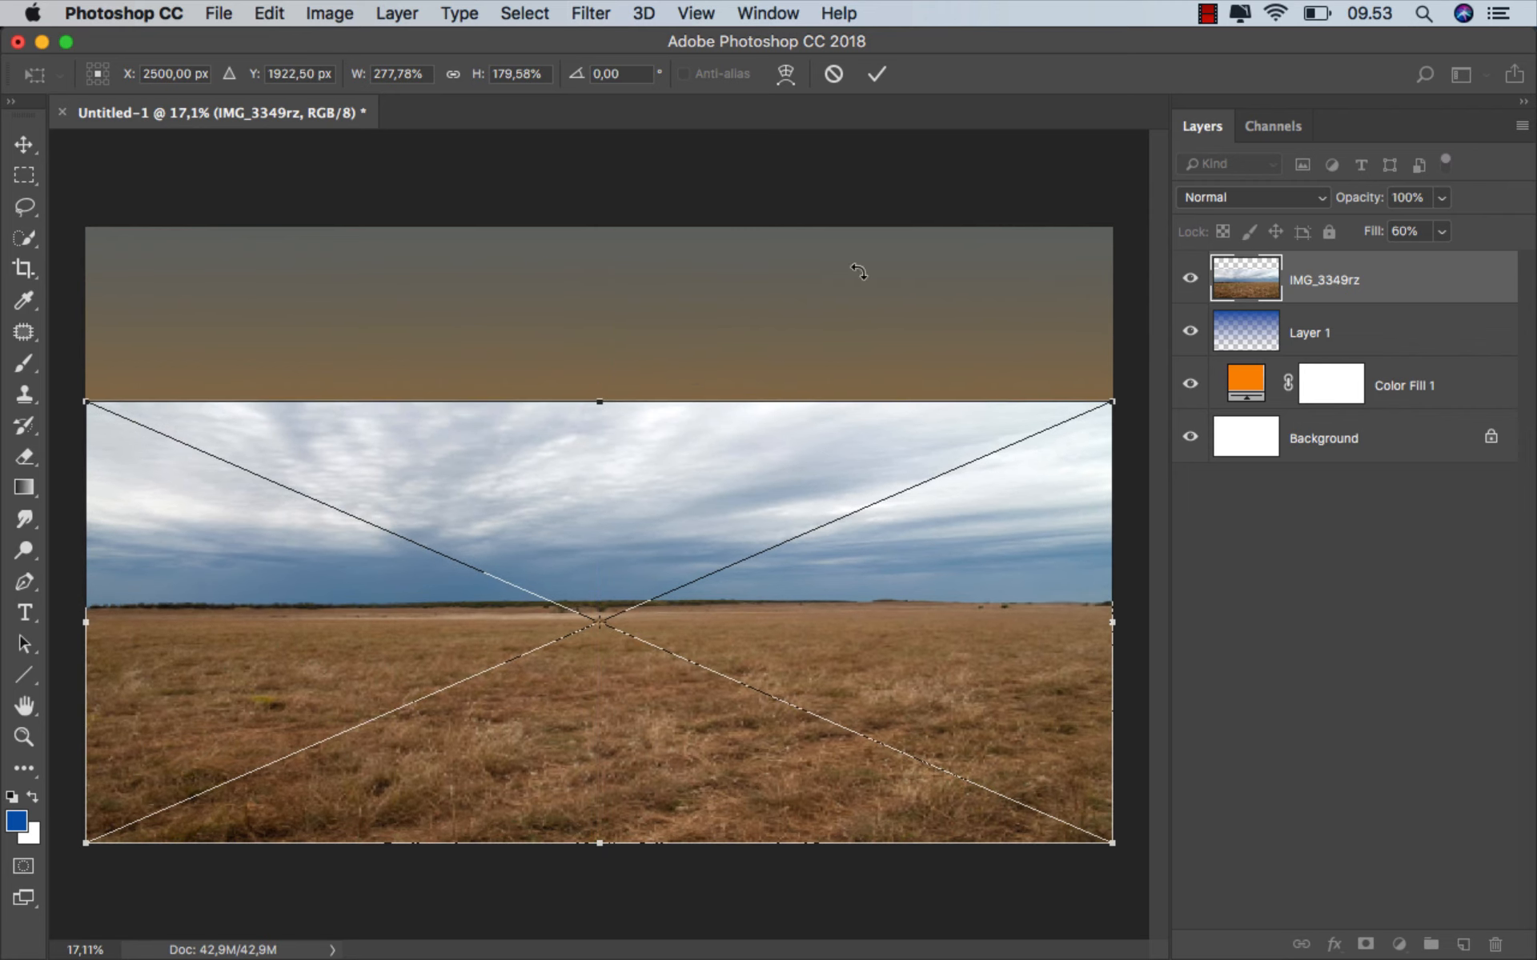
key("Return")
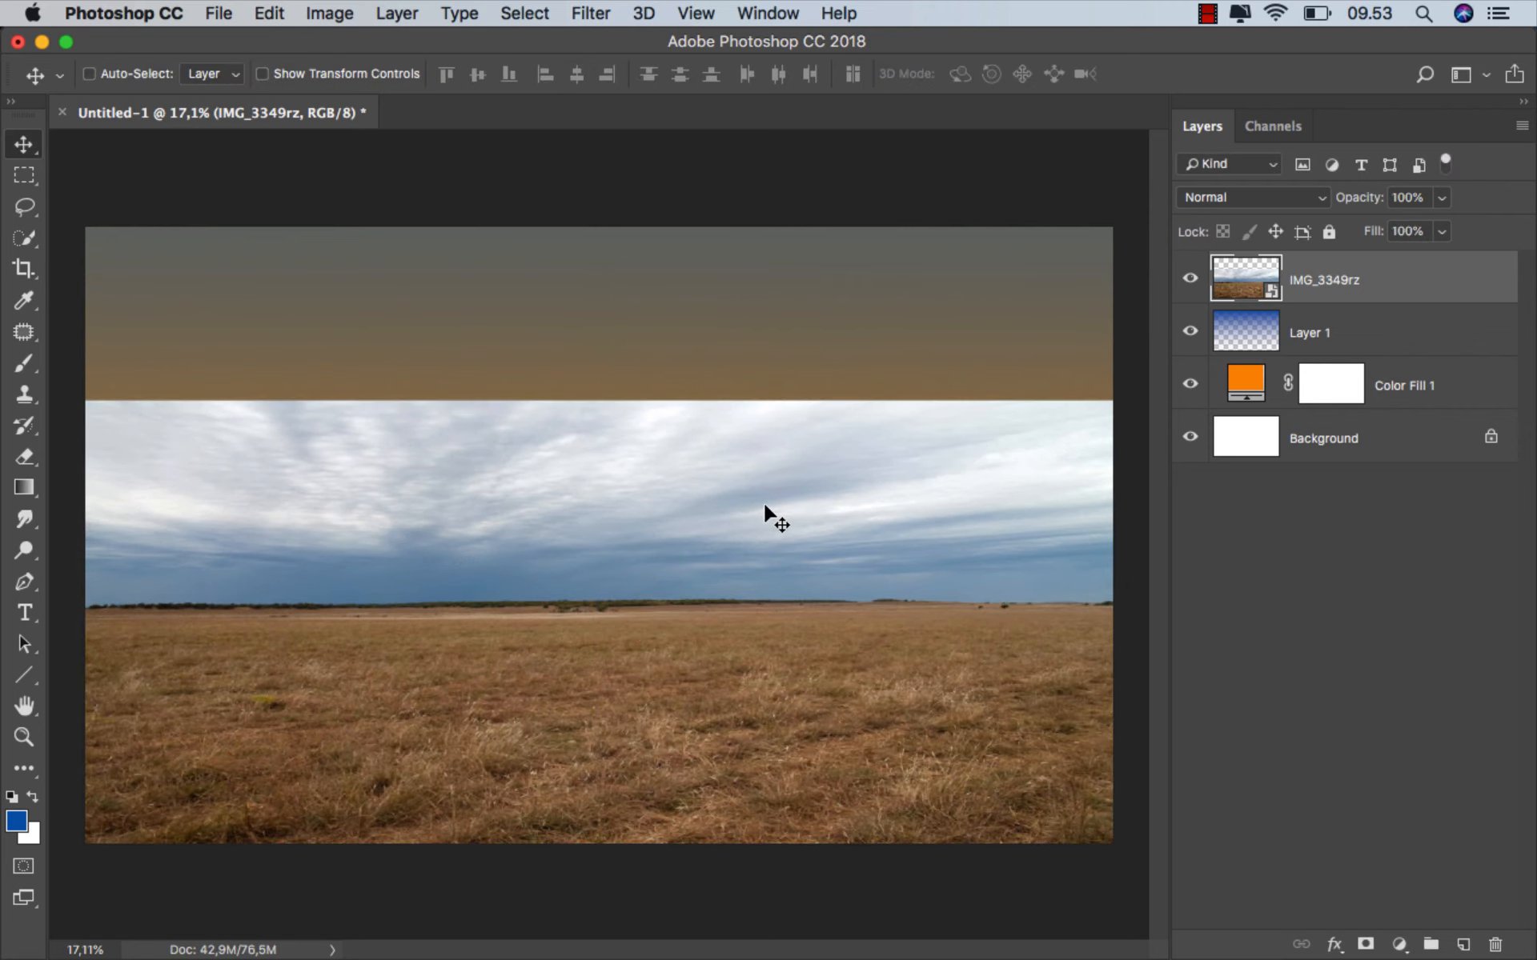
- Place the haunted house PNG above the field photo and enlarge it proportionally to about 245%, spanning the canvas width
scroll(762, 505, "up", 2)
scroll(762, 506, "down", 1)
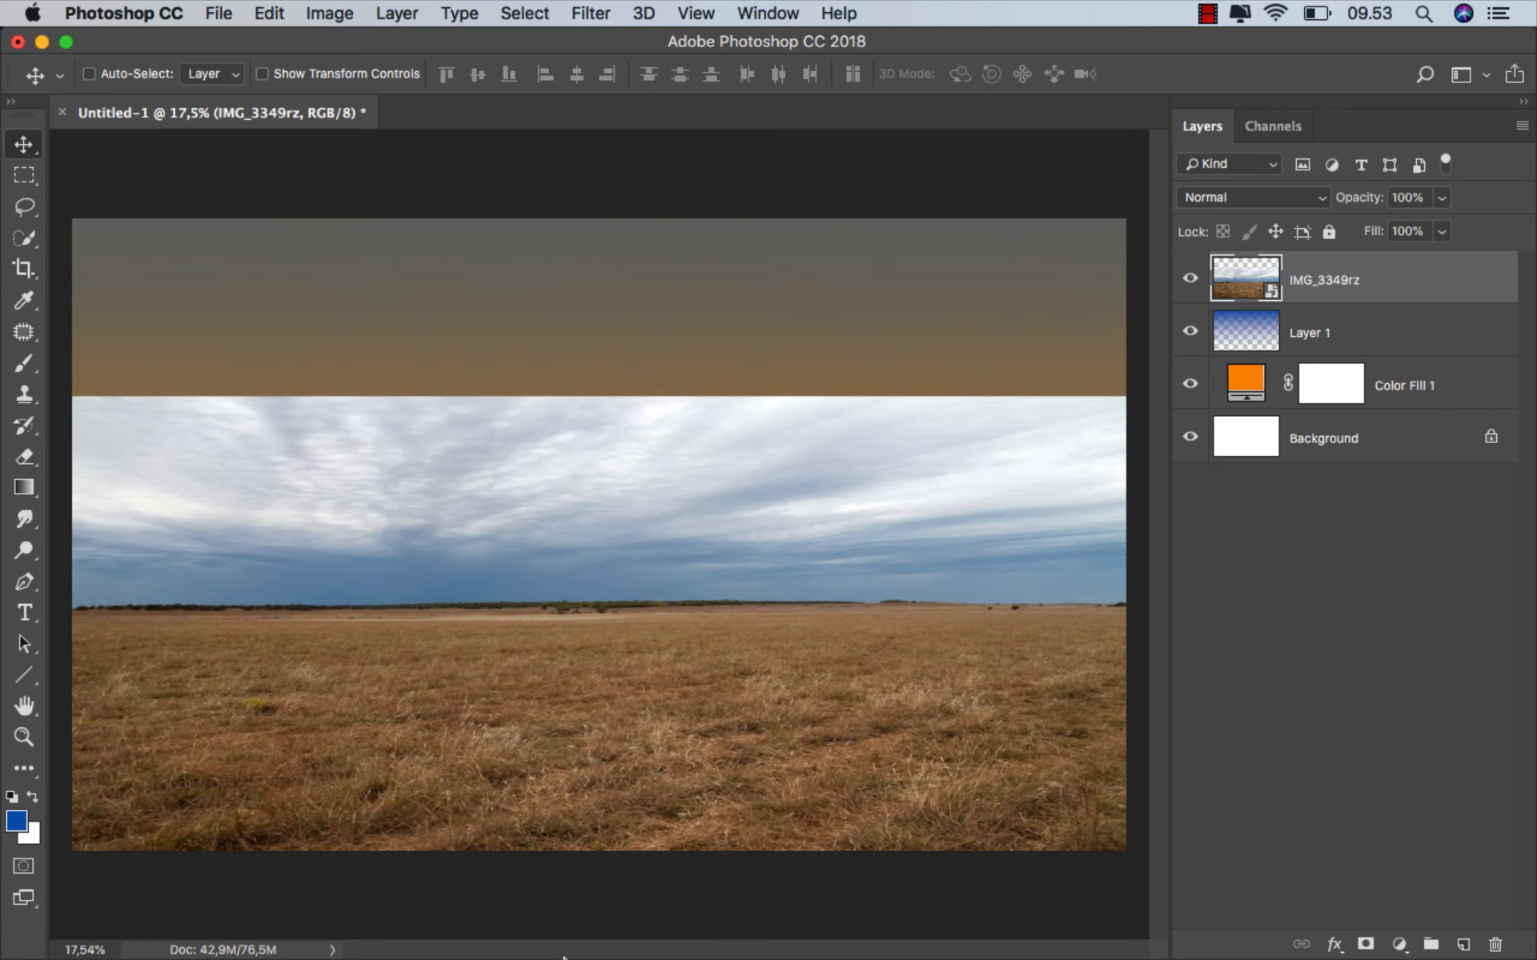
left_click(532, 901)
left_click_drag(332, 224, 561, 796)
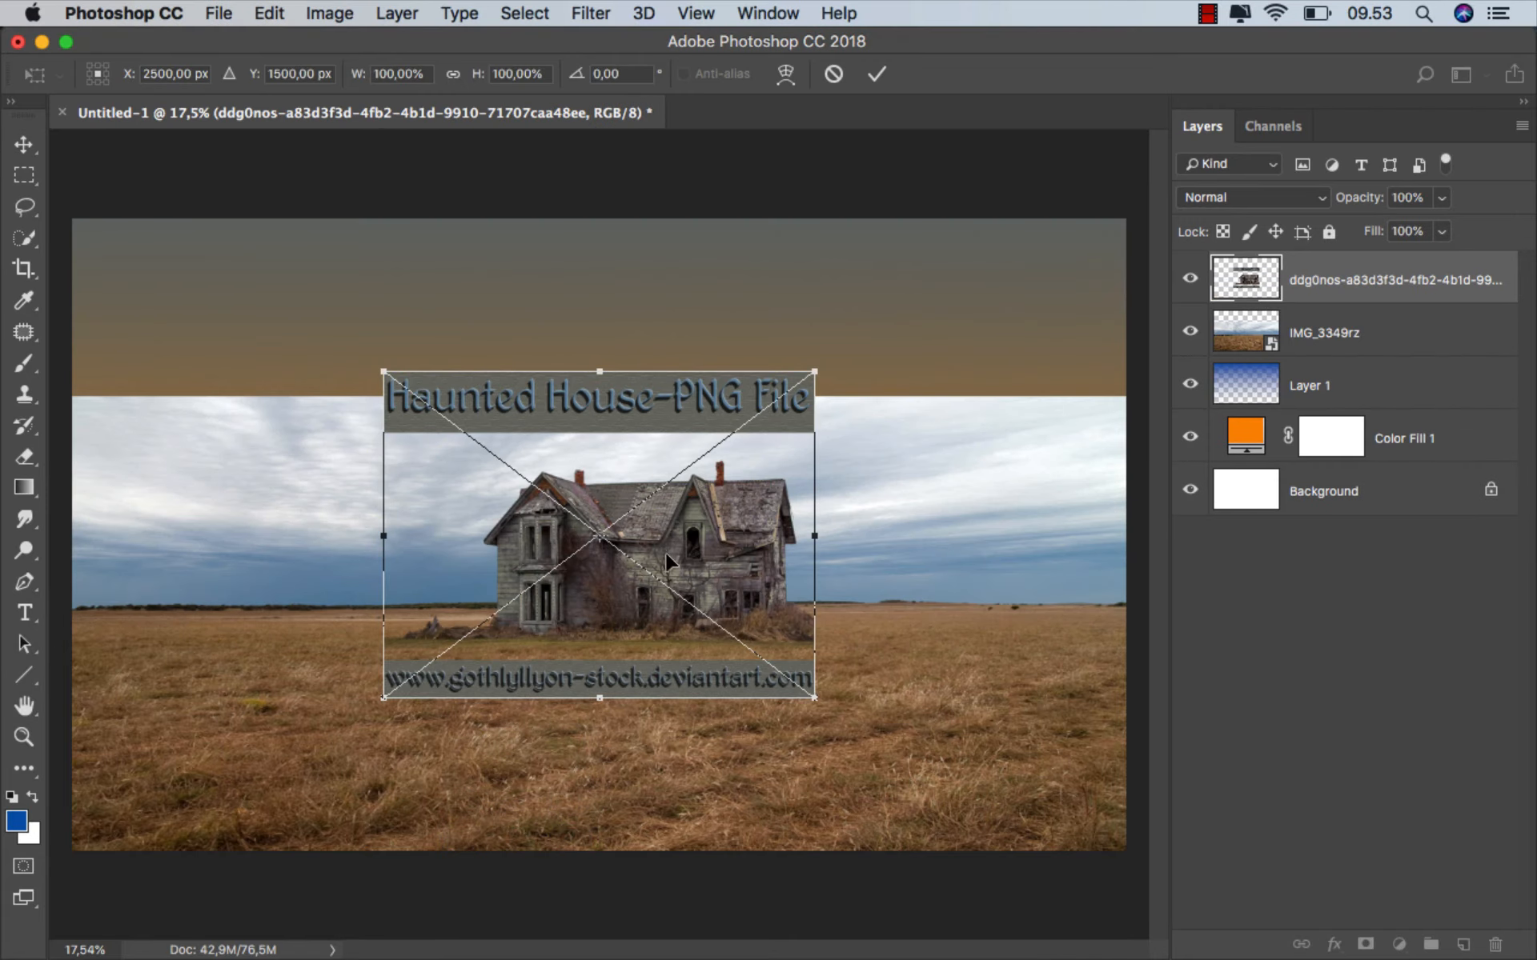
left_click_drag(815, 371, 1144, 153)
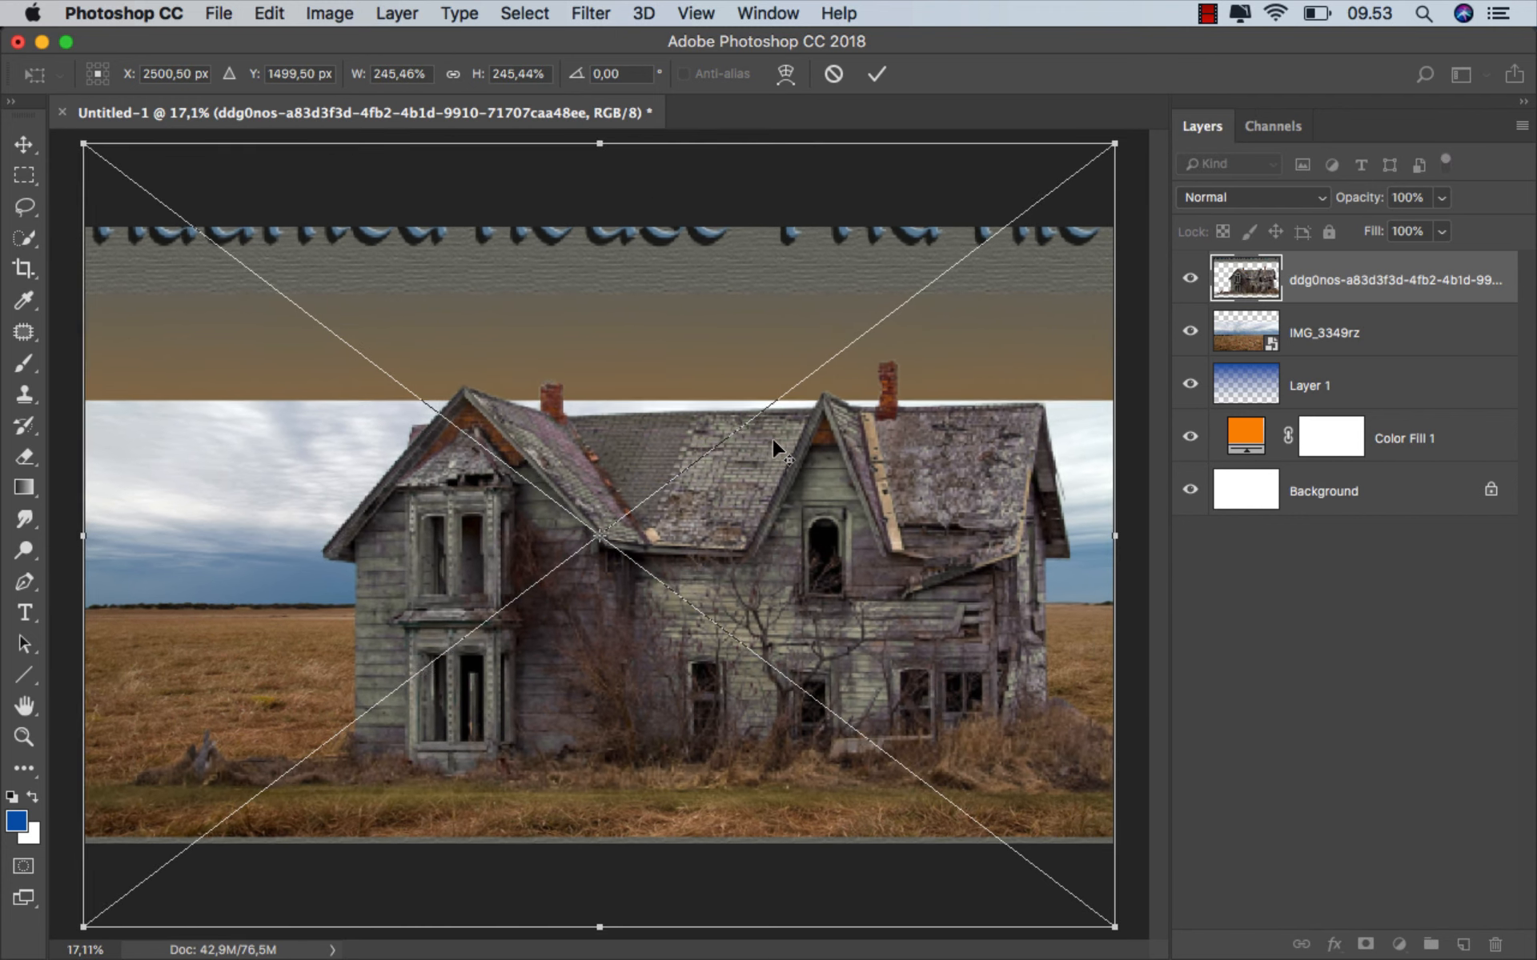
mouse_move(154, 195)
left_mouse_down()
mouse_move(126, 181)
mouse_move(156, 197)
left_mouse_up()
key("Return")
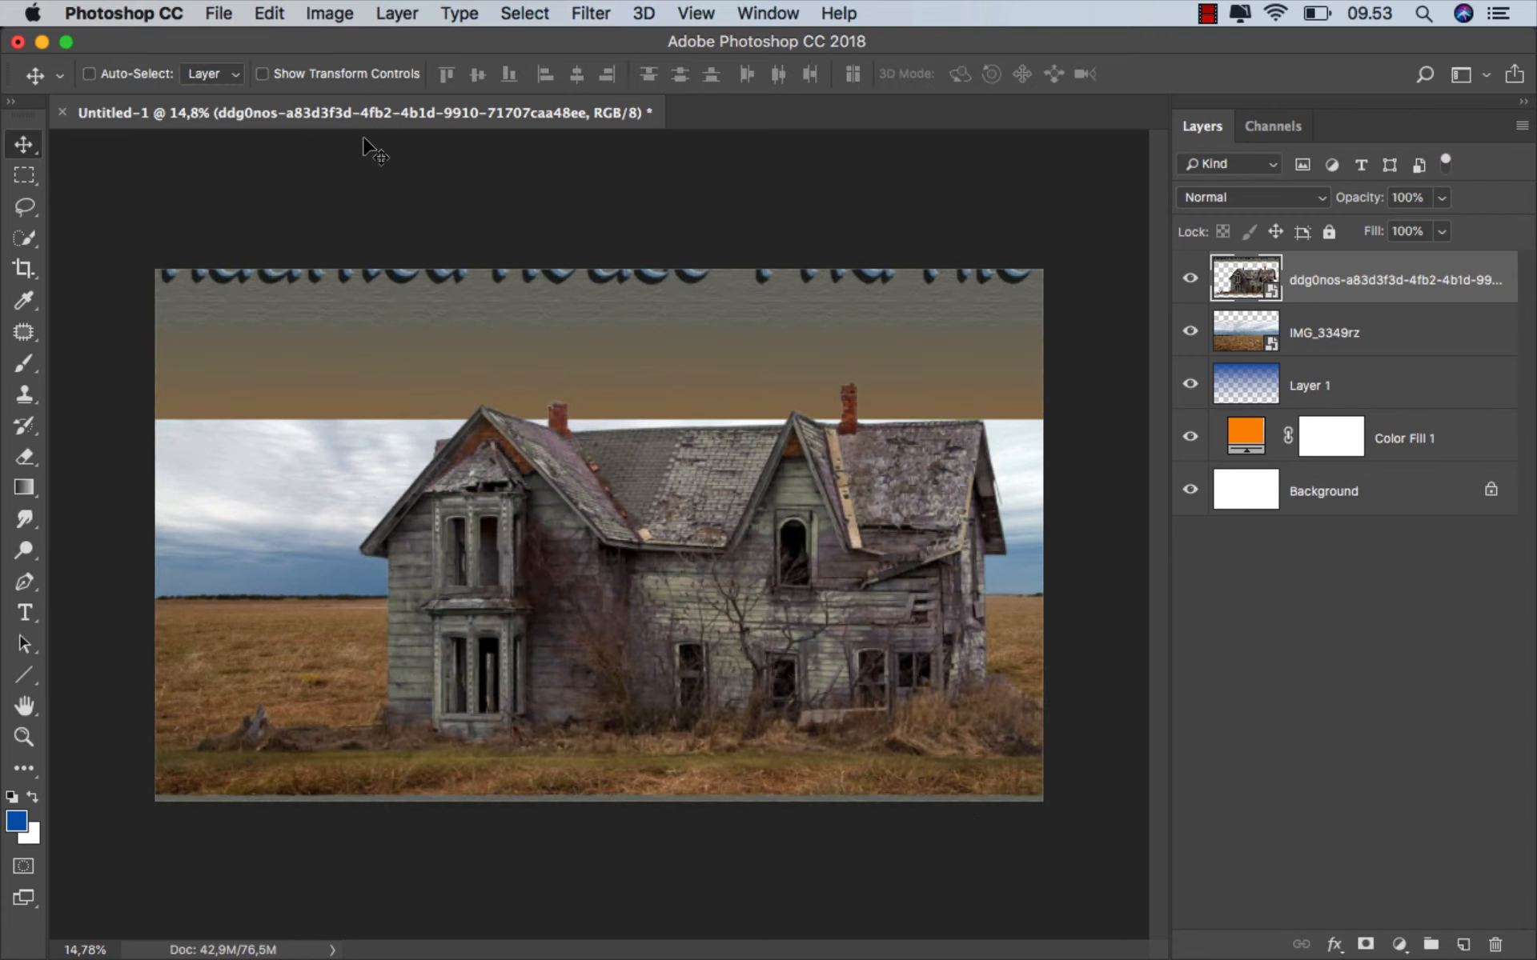
- Hide the IMG_3349rz layer and draw a closed Pen path loosely around the house, excluding the lettering and the stump beside it
scroll(606, 513, "up", 3)
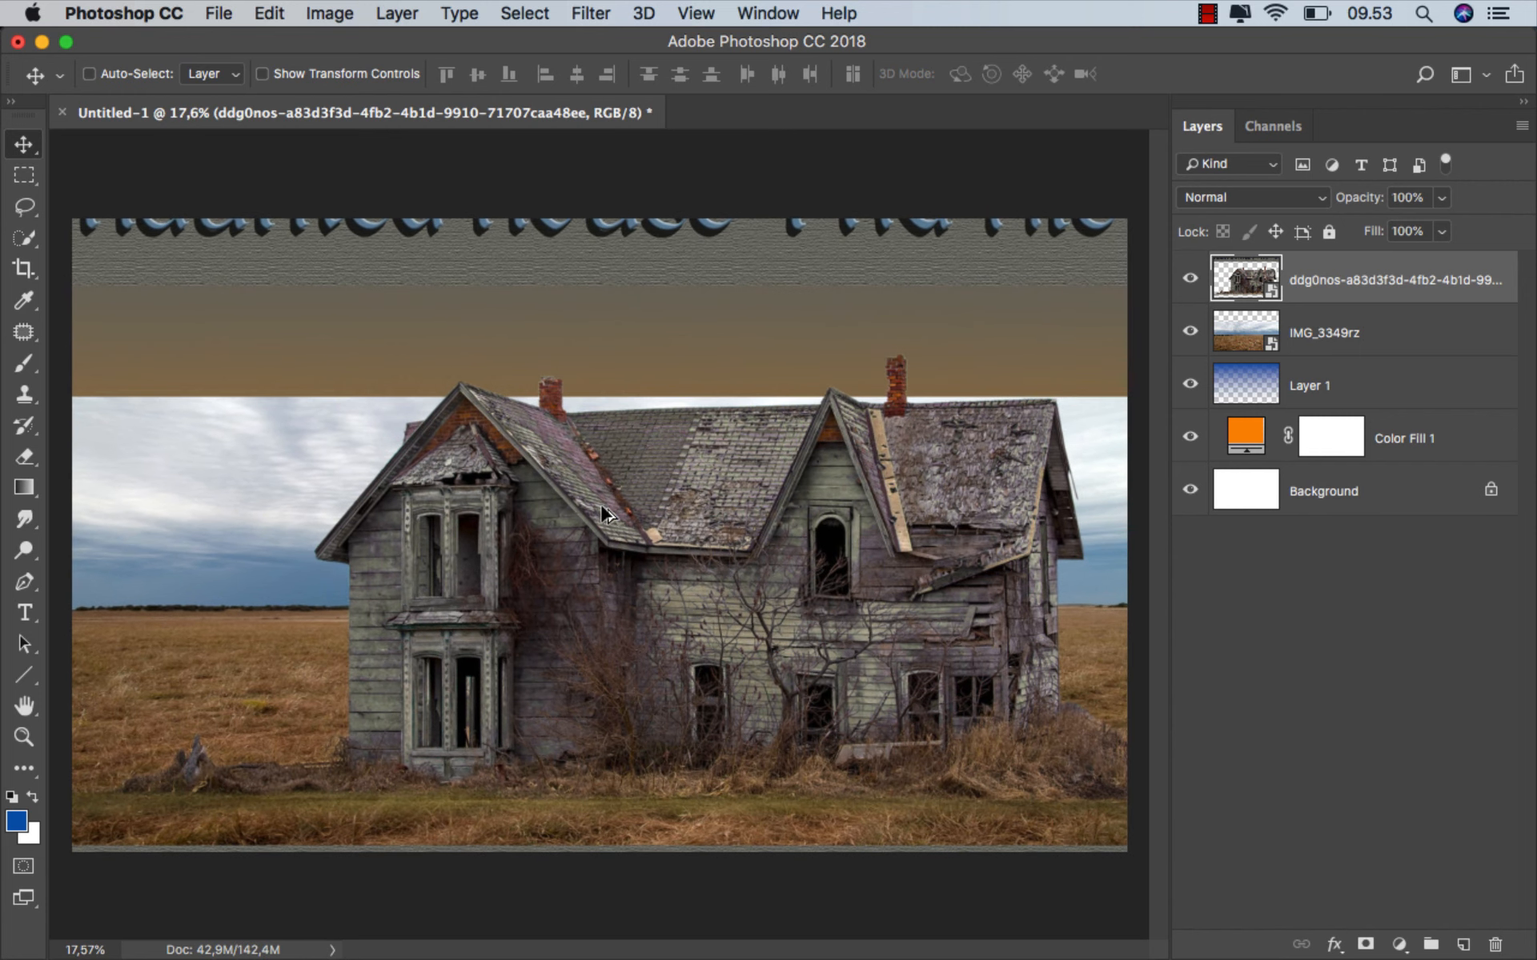
left_click(1192, 331)
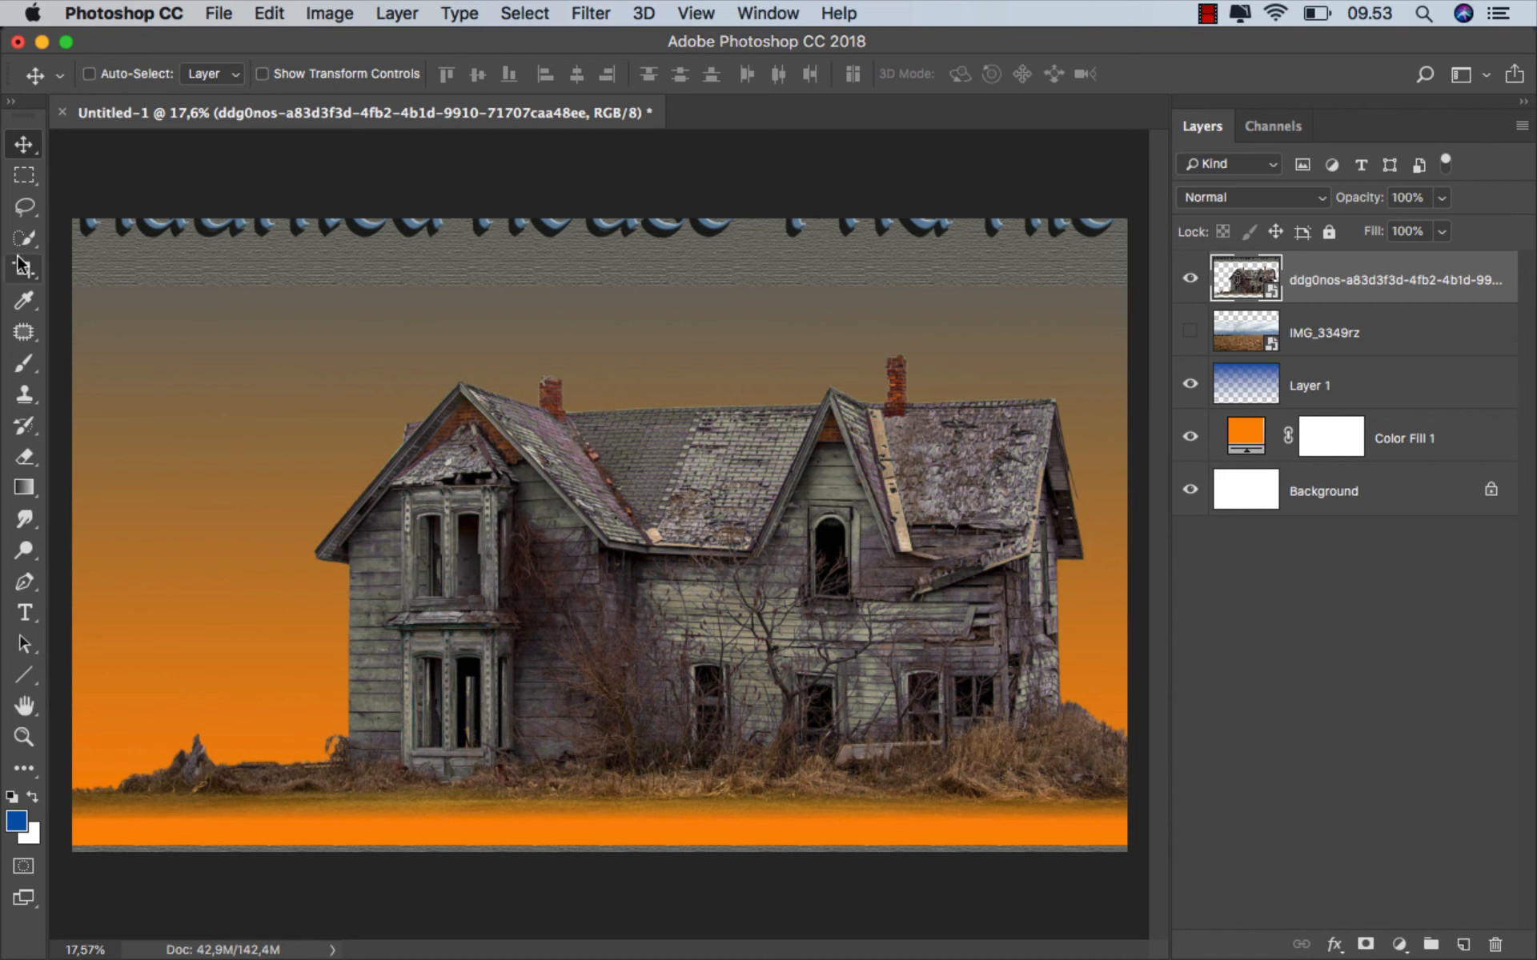
left_click(24, 582)
left_click(120, 579)
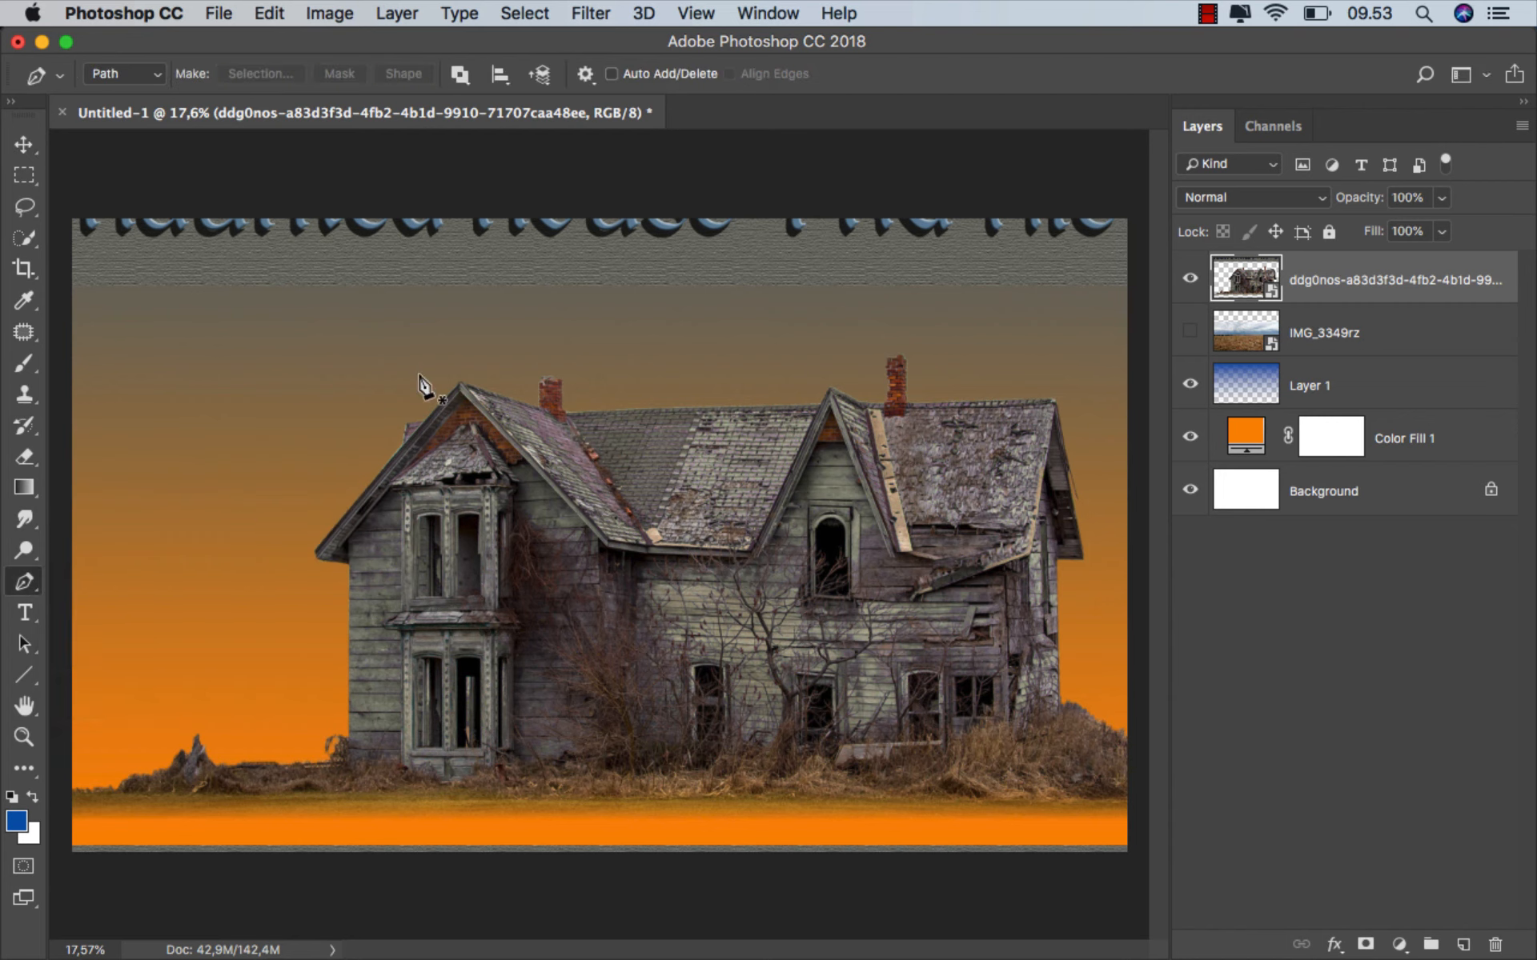
left_click(406, 323)
left_click(231, 528)
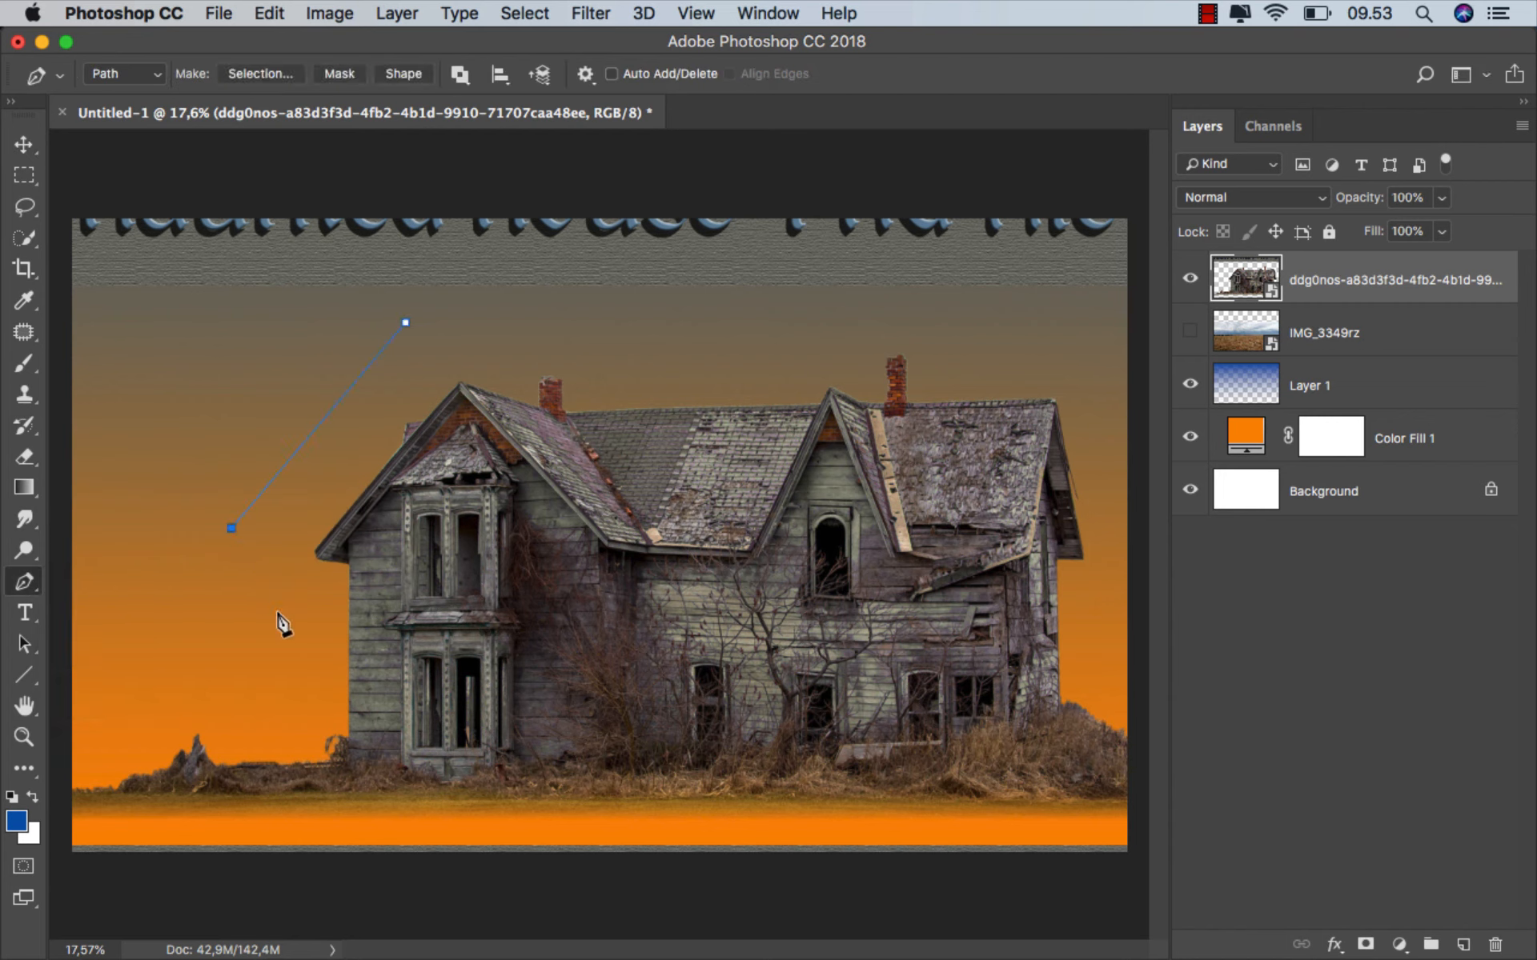
left_click(347, 698)
left_click(348, 816)
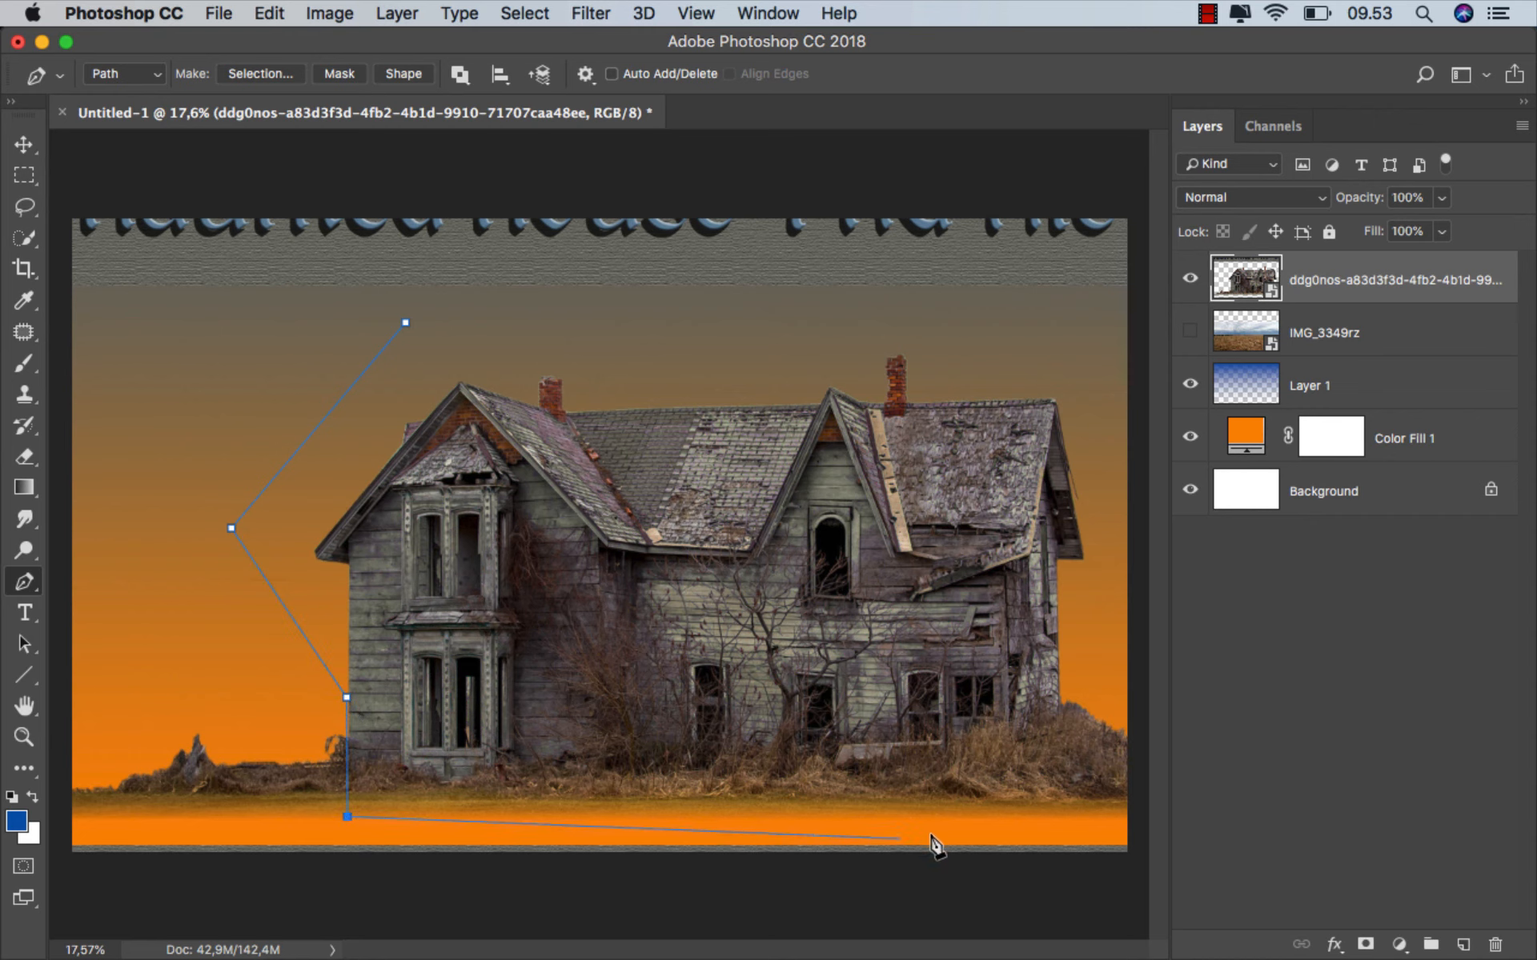
left_click(1138, 824)
left_click(1143, 695)
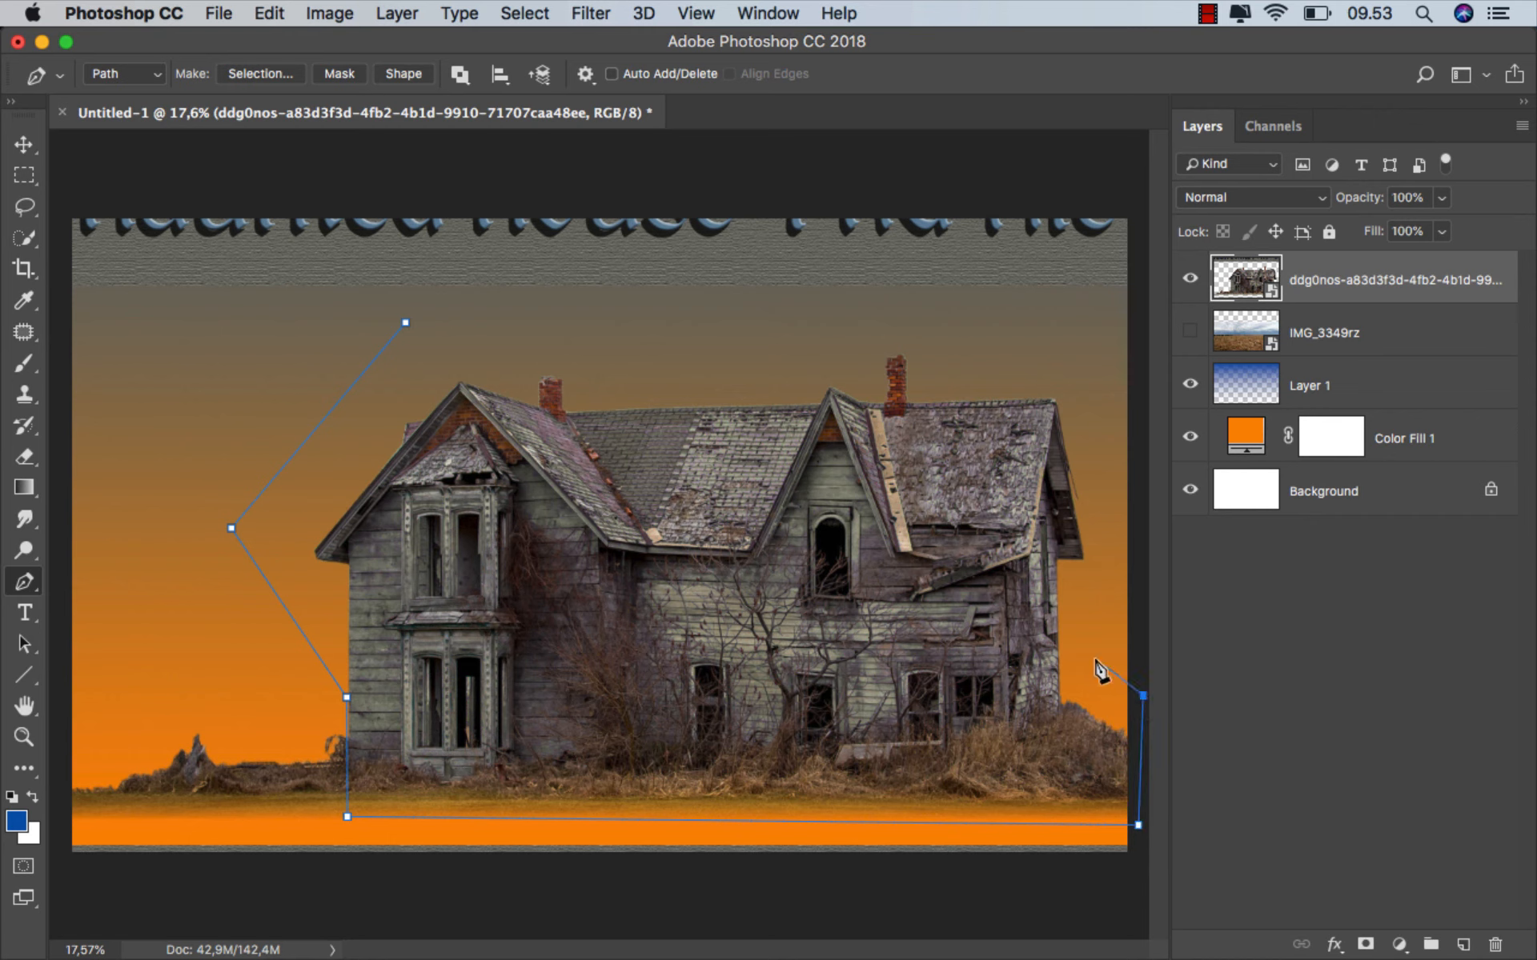
left_click(1094, 658)
left_click(1110, 526)
left_click(1063, 356)
left_click(902, 316)
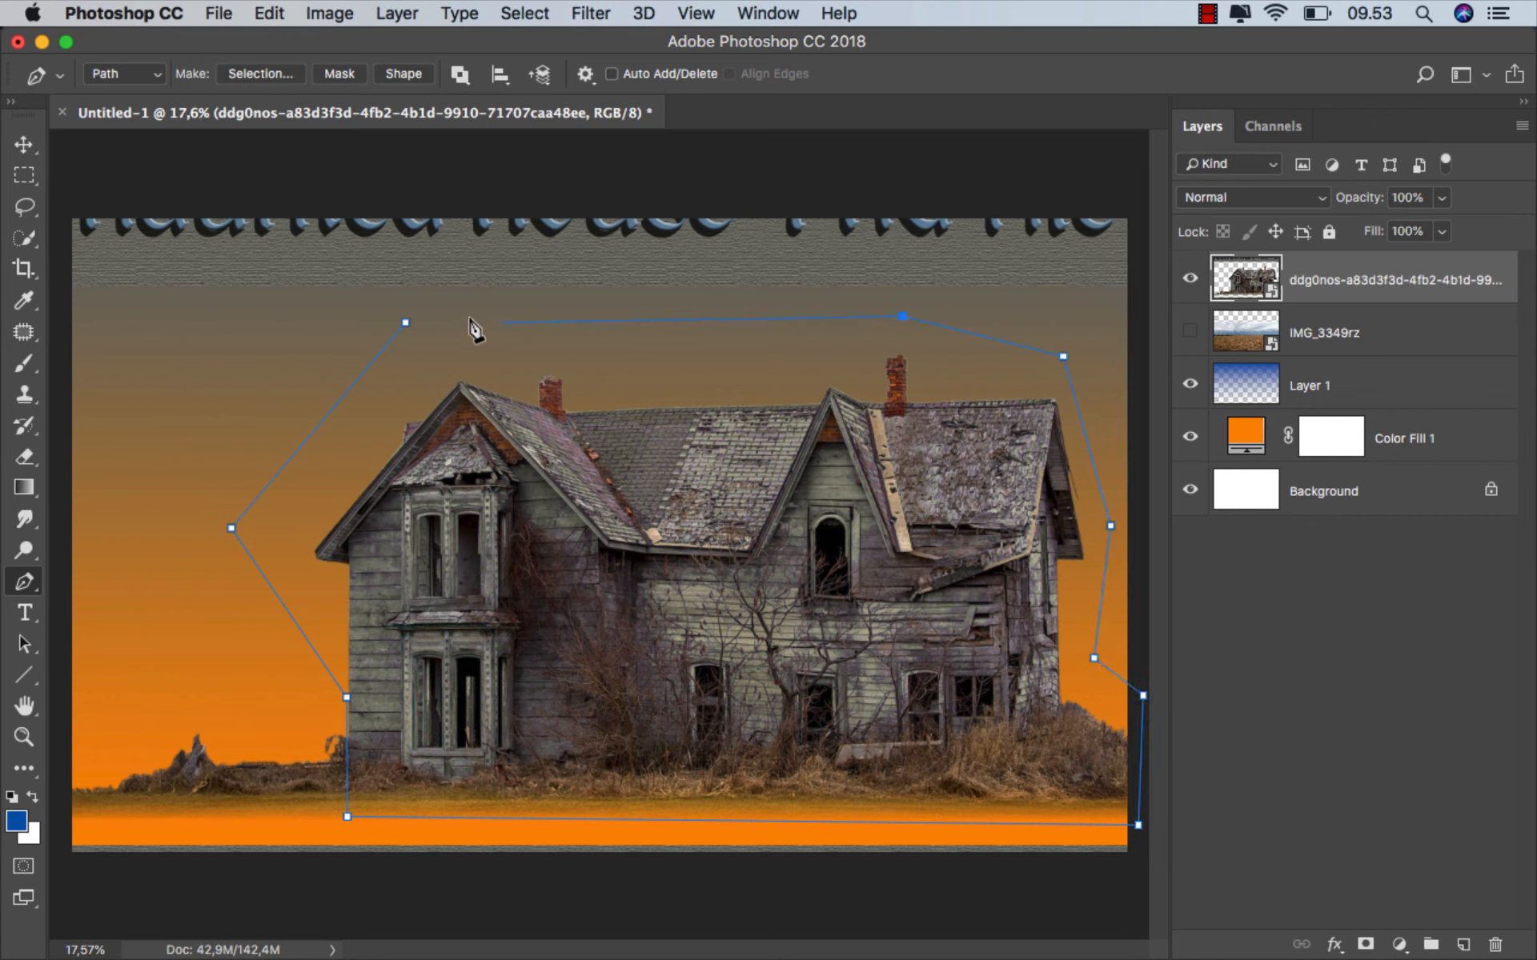
left_click(406, 323)
- Convert the path around the house into a selection and add it as a layer mask on the house layer
right_click(526, 360)
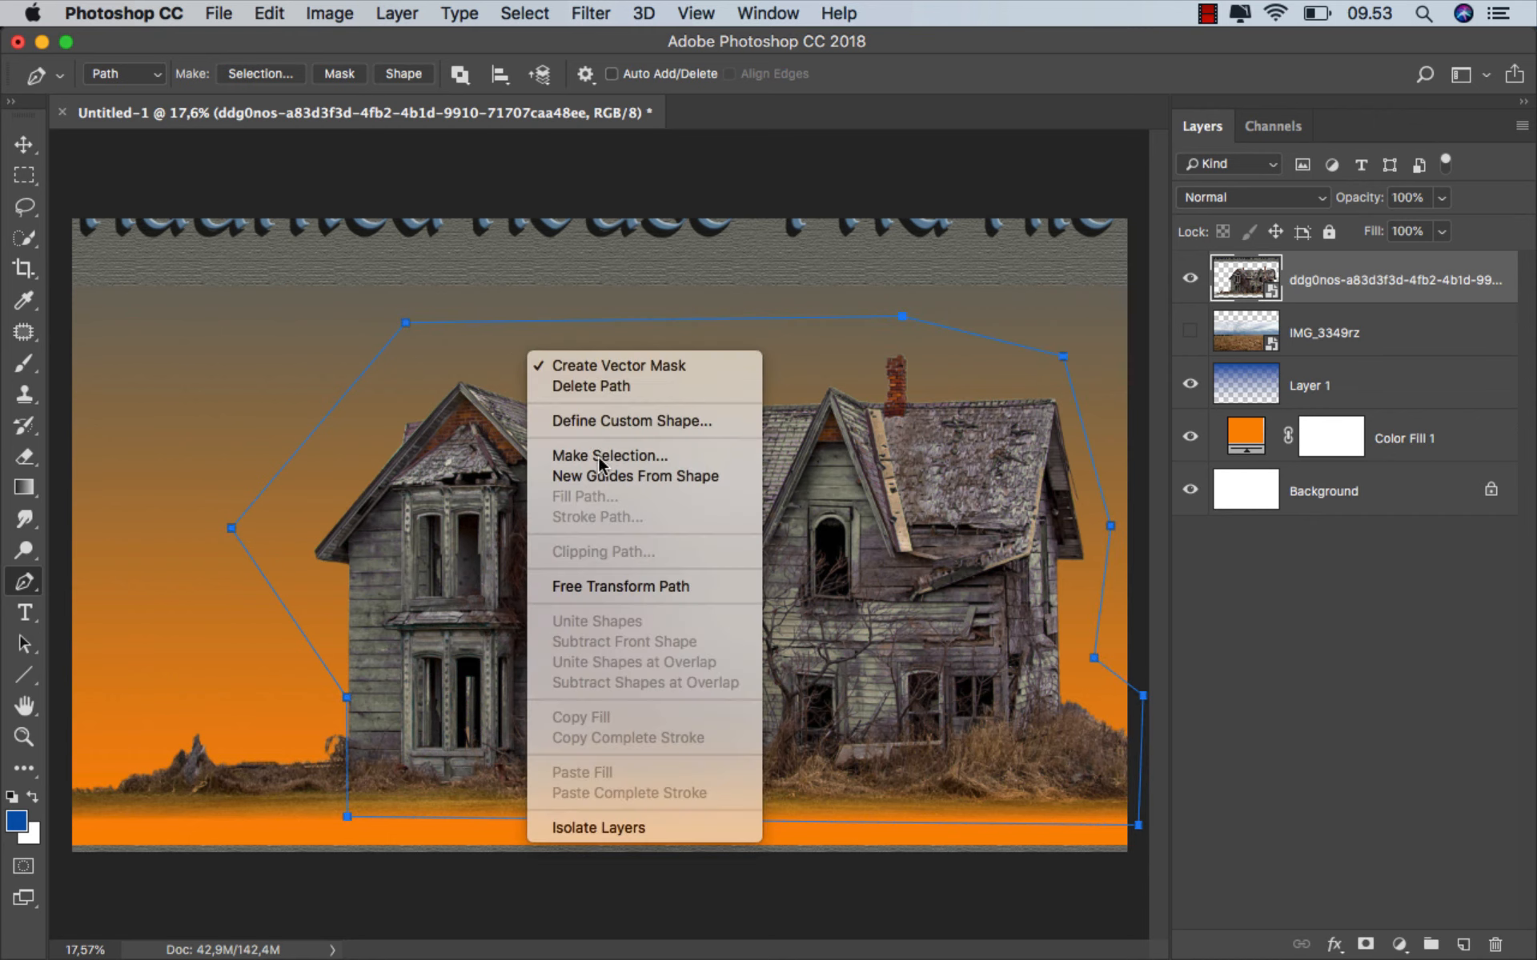
left_click(577, 456)
left_click(1013, 421)
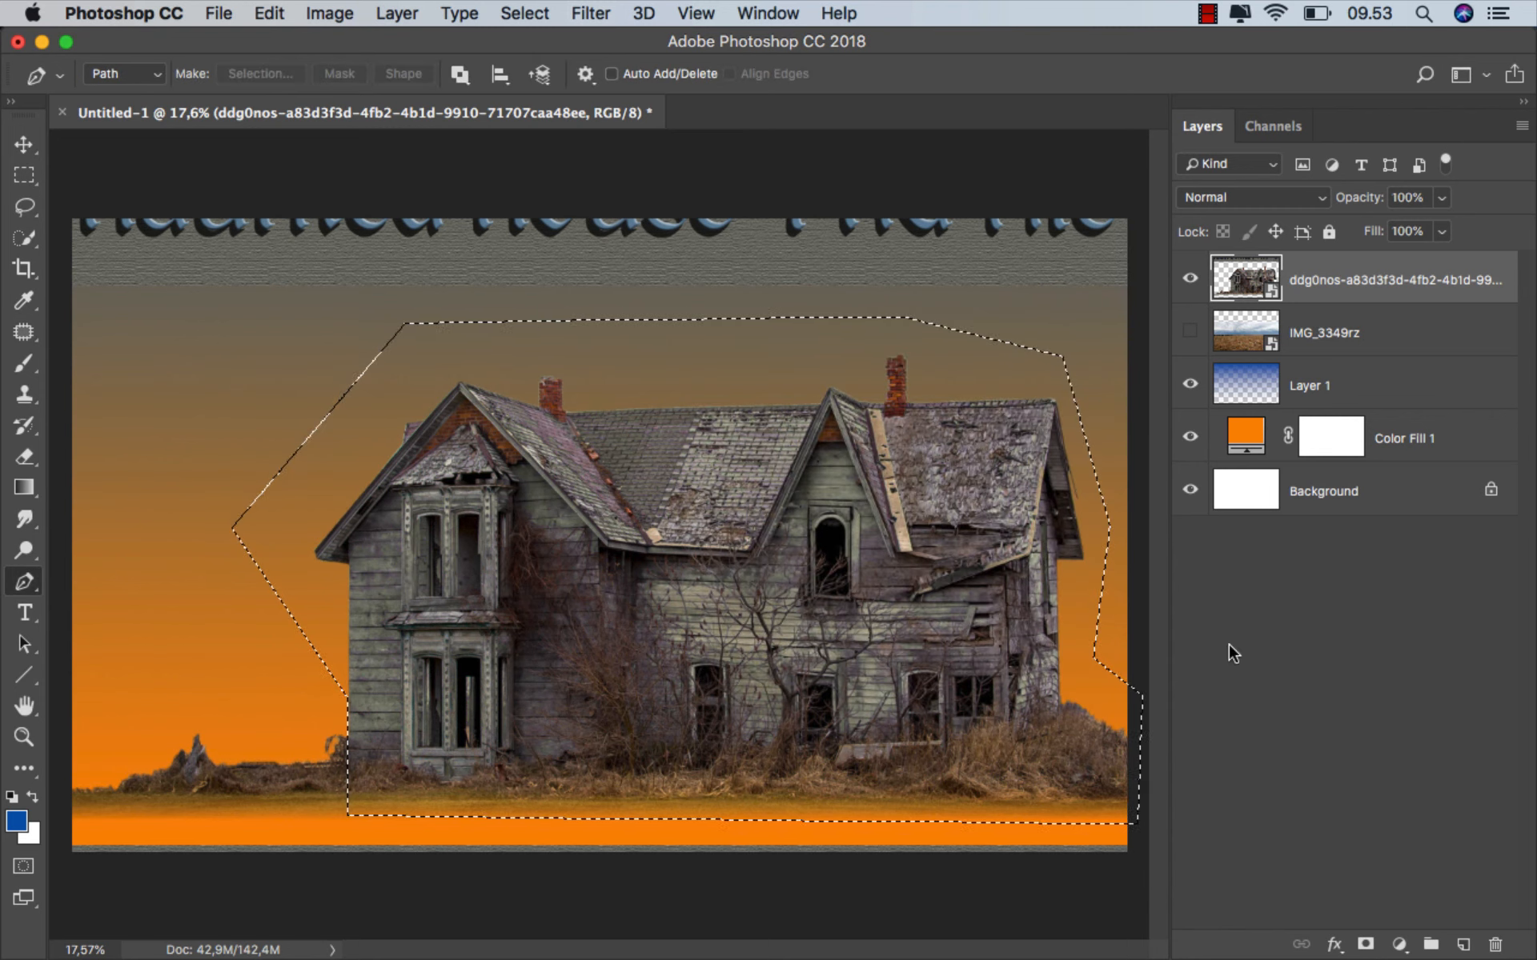
left_click(1365, 945)
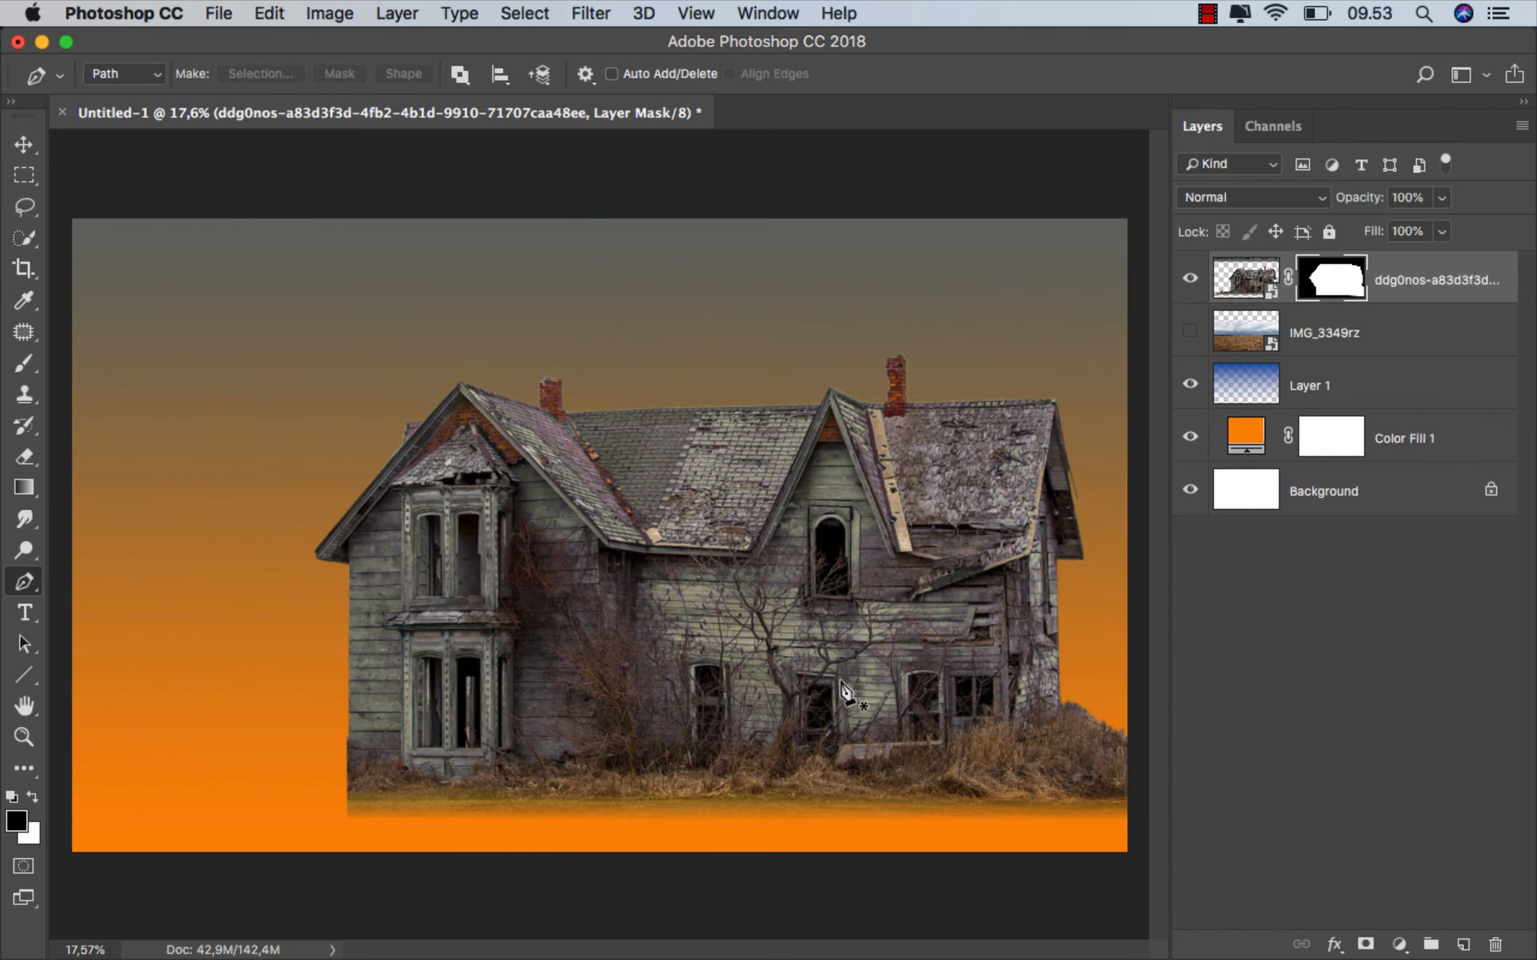
left_click(1400, 290)
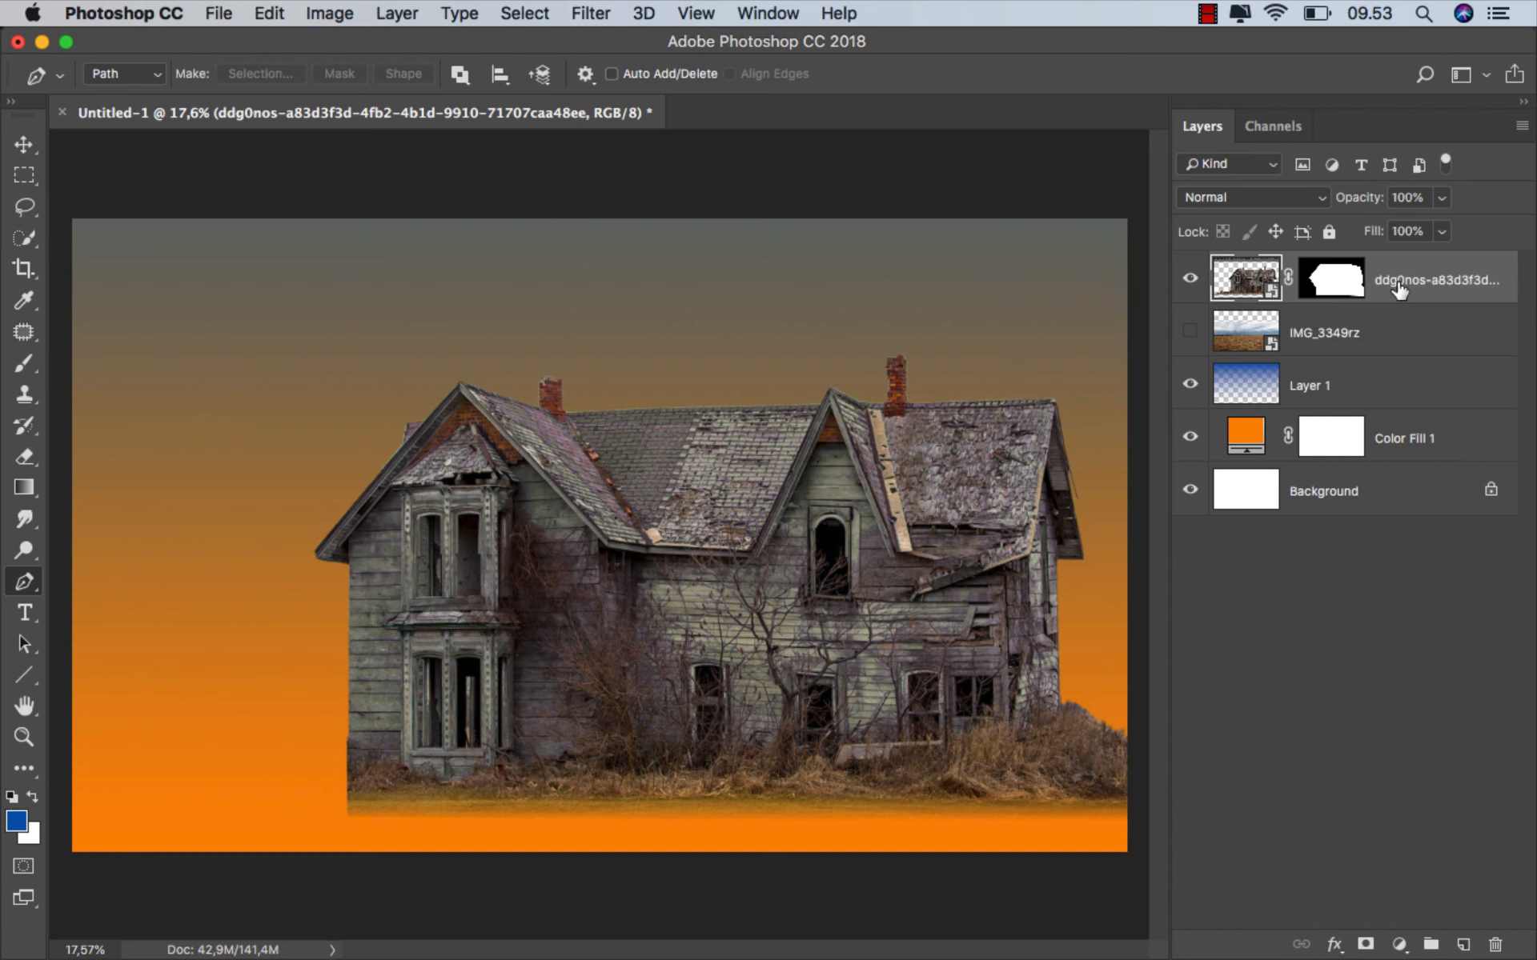
key("v")
- Show the IMG_3349rz field layer again and add a blank white layer mask to it
left_click(1190, 332)
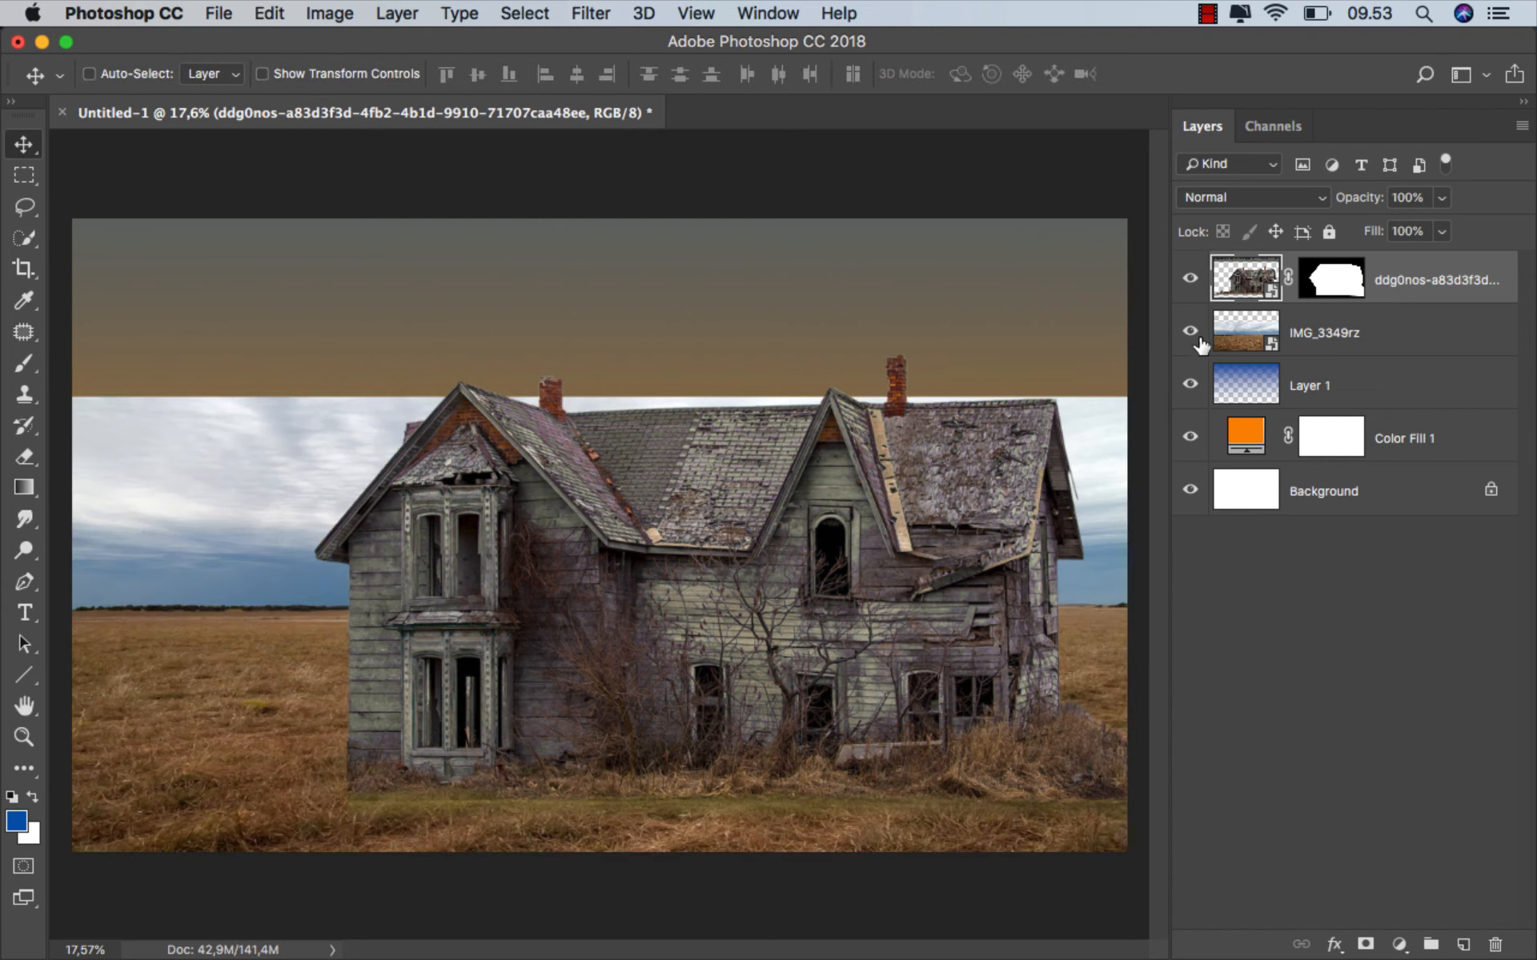
left_click(1353, 346)
left_click(1364, 944)
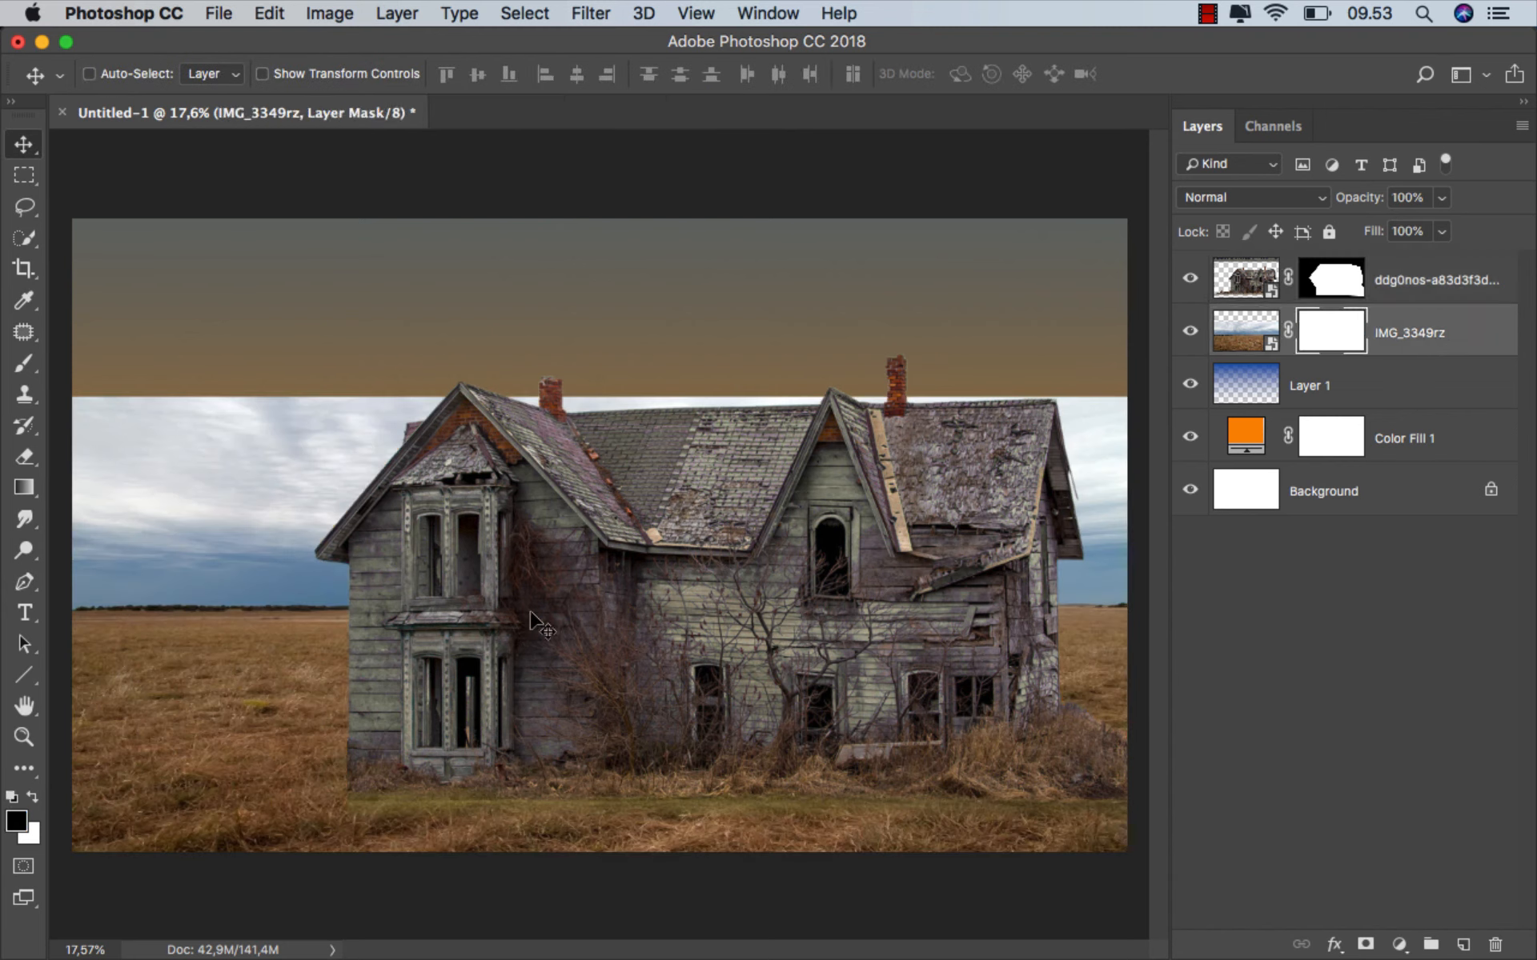
- Draw a vertical black-to-transparent linear gradient on the IMG_3349rz mask to hide the photo's sky and blend the horizon
left_click(24, 487)
left_click(80, 487)
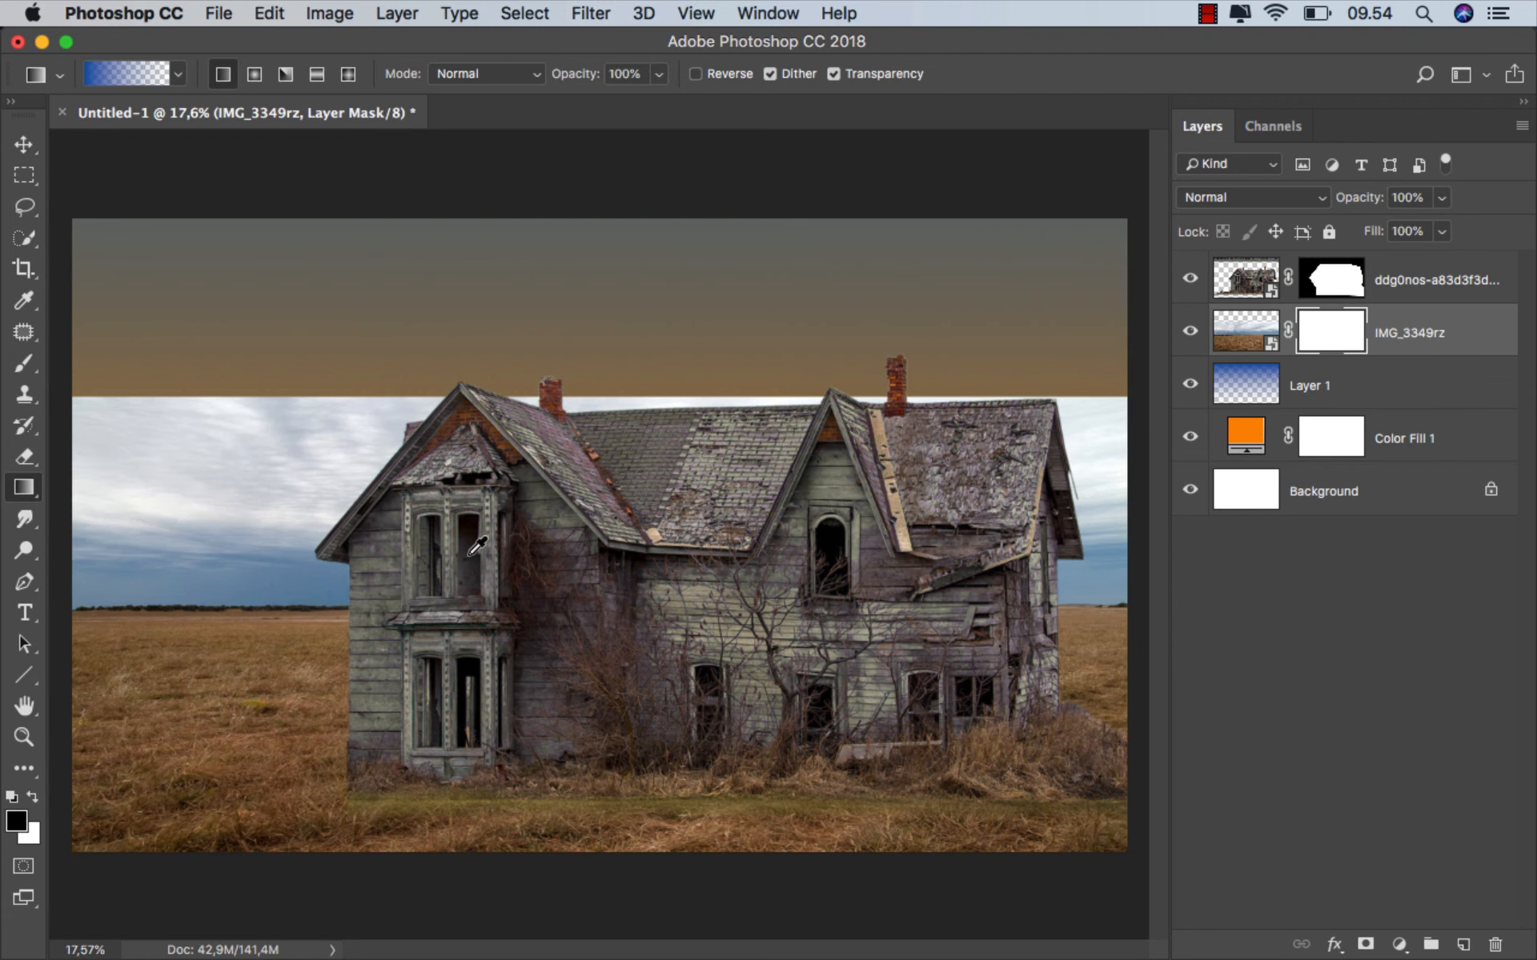
scroll(468, 554, "up", 1)
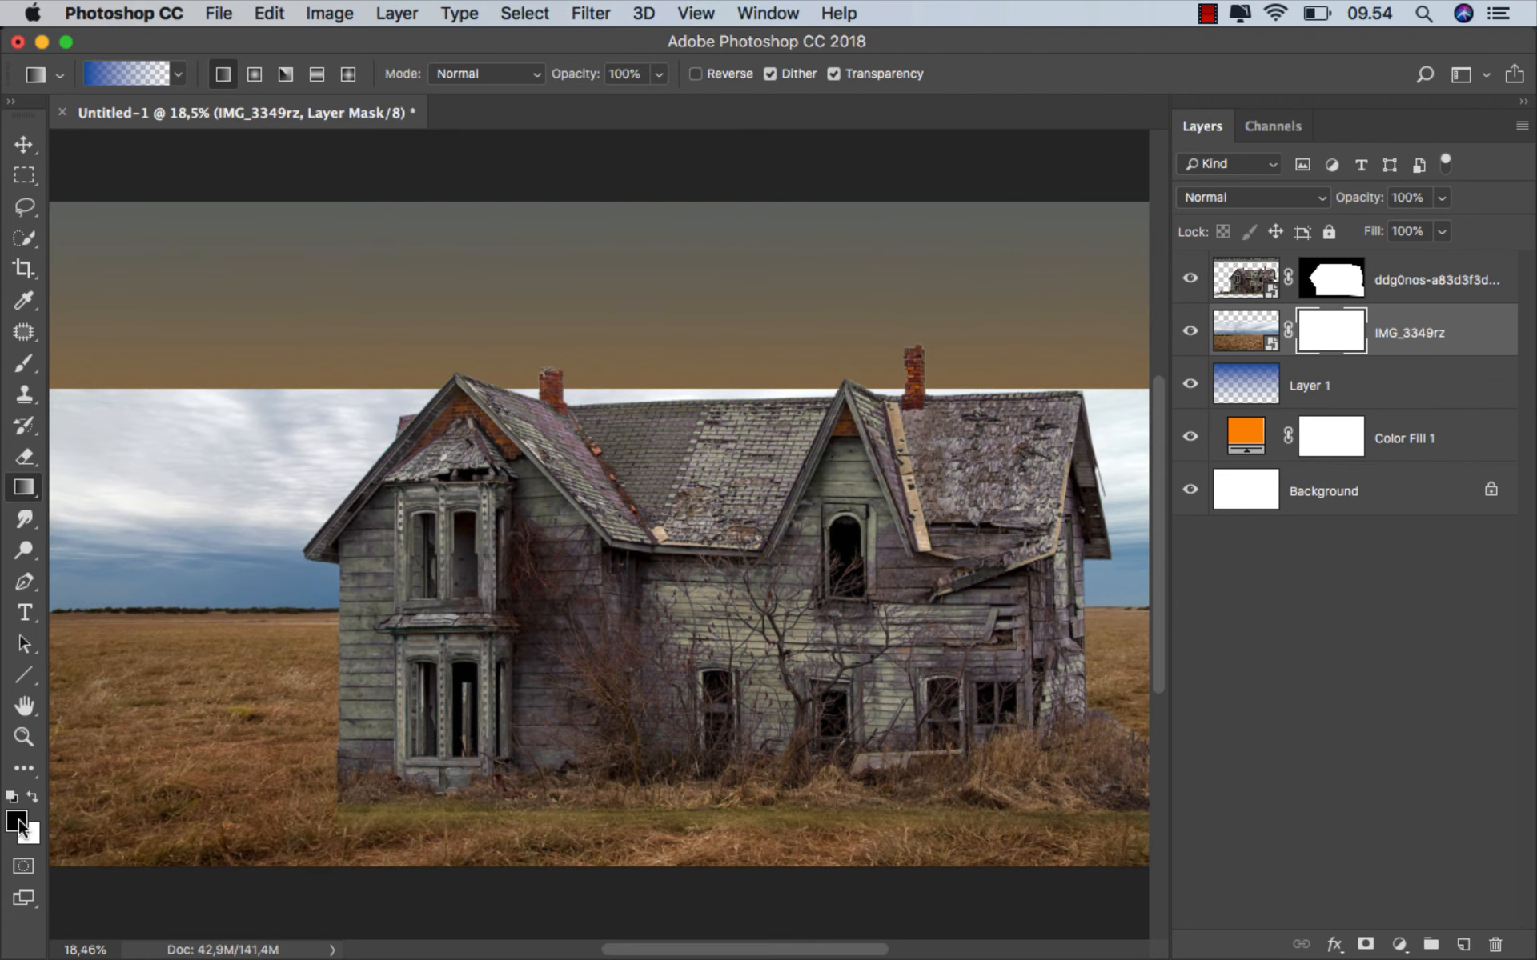
left_click(17, 822)
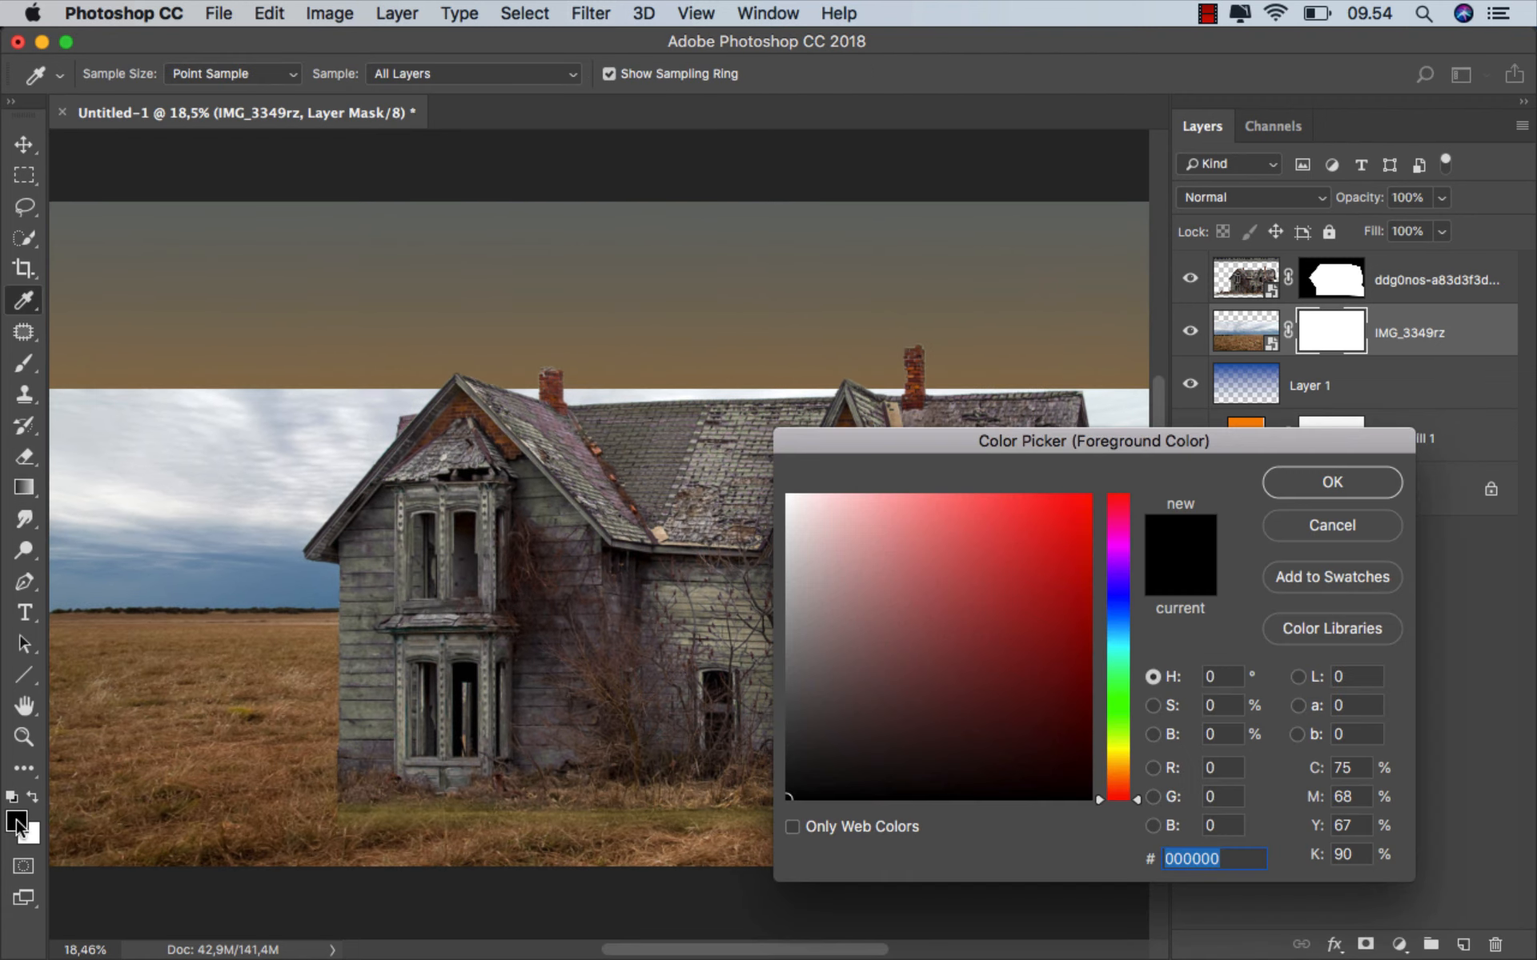
left_click(1287, 490)
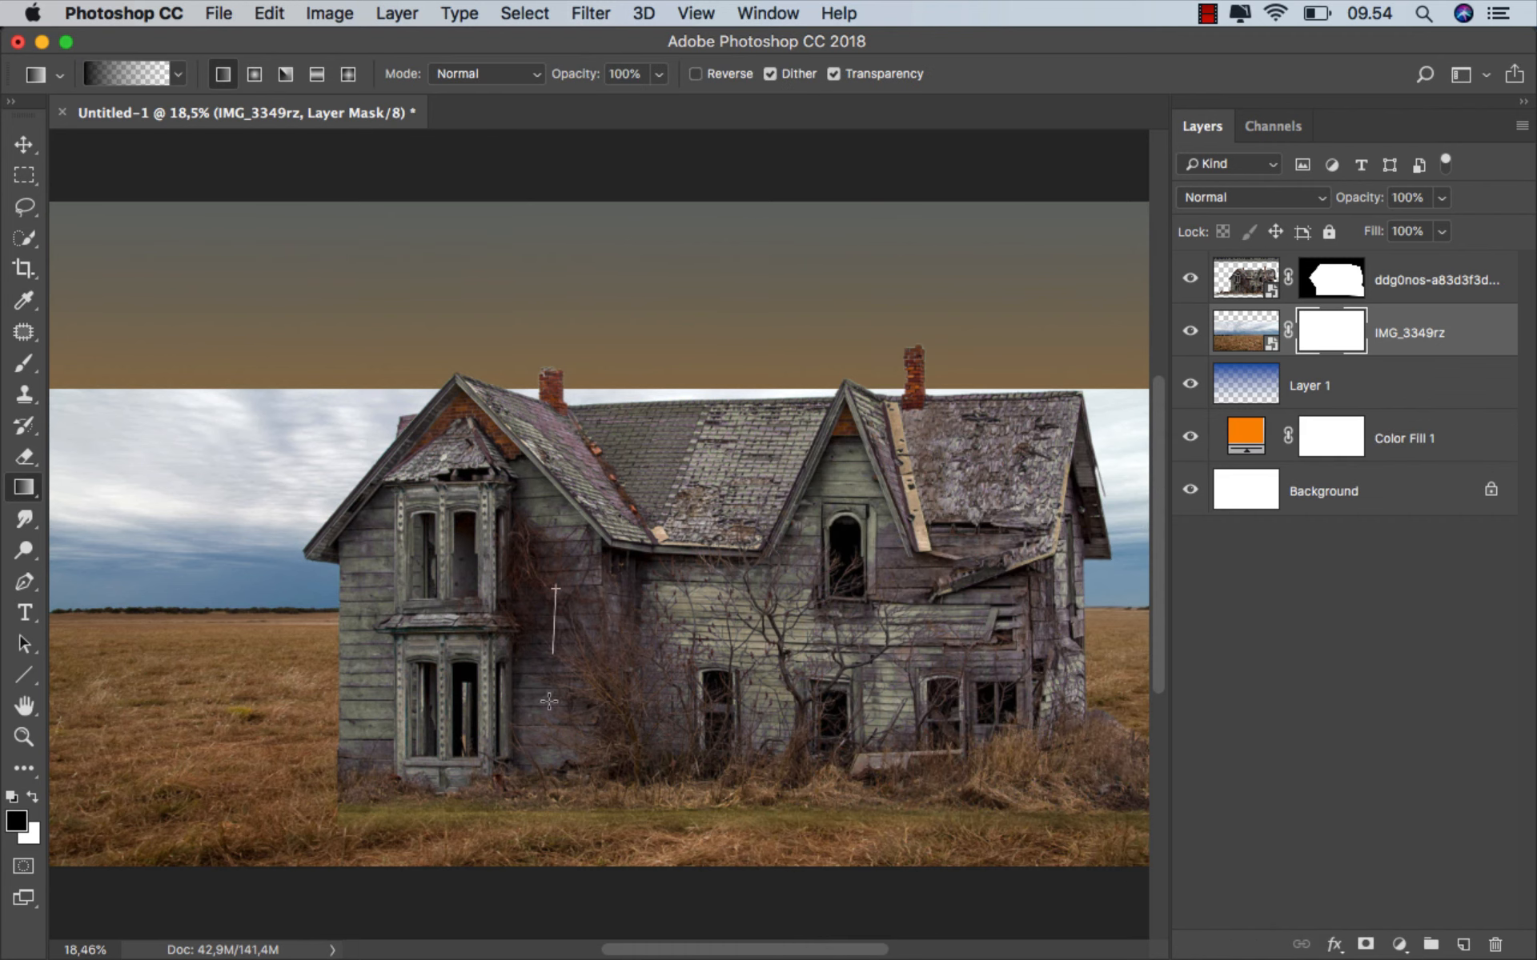
left_click_drag(549, 701, 556, 753)
scroll(561, 753, "down", 1)
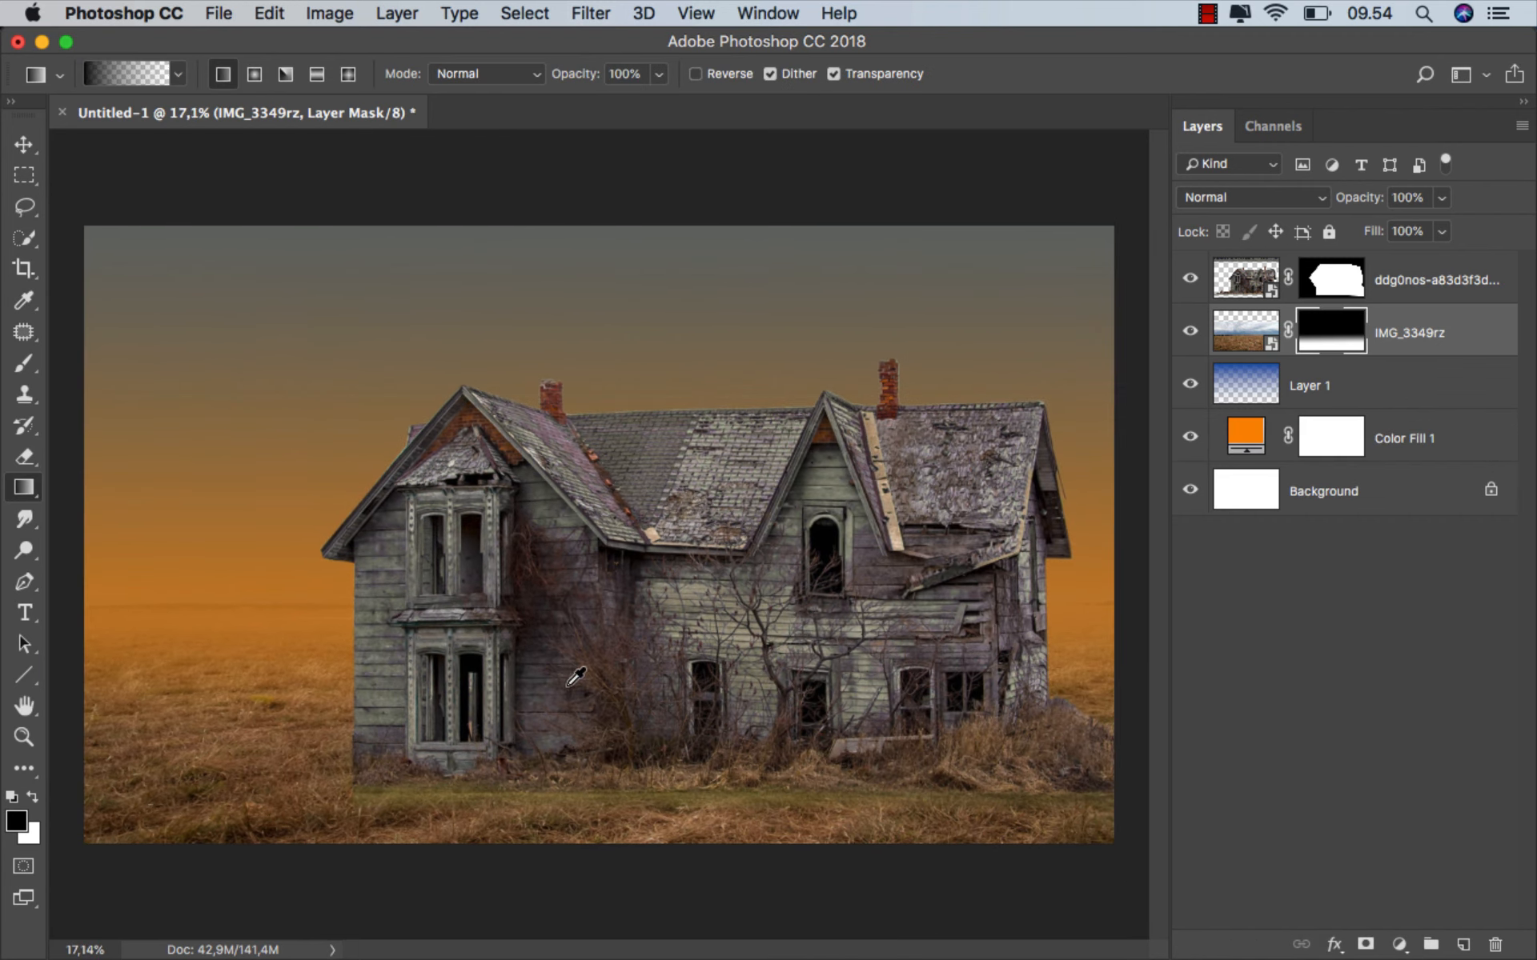
- Add more downward black gradients to the IMG_3349rz mask until the field fades out just above the foreground grass
left_click_drag(563, 506, 563, 777)
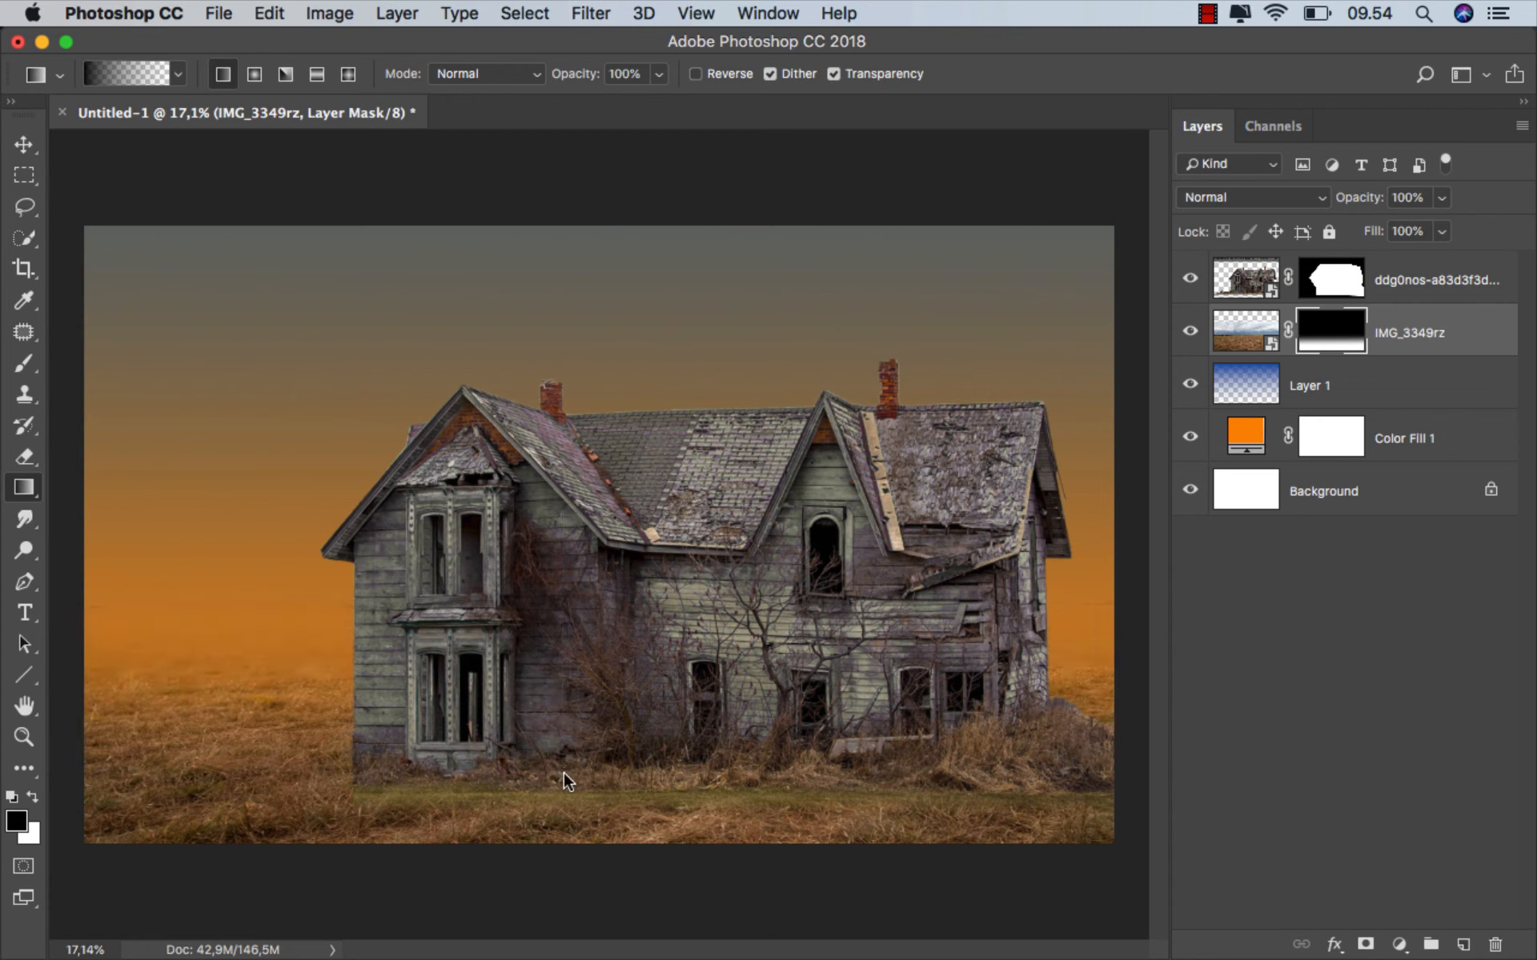
left_click_drag(613, 553, 615, 789)
left_click_drag(619, 641, 618, 782)
left_click_drag(619, 600, 616, 748)
left_click_drag(144, 668, 222, 804)
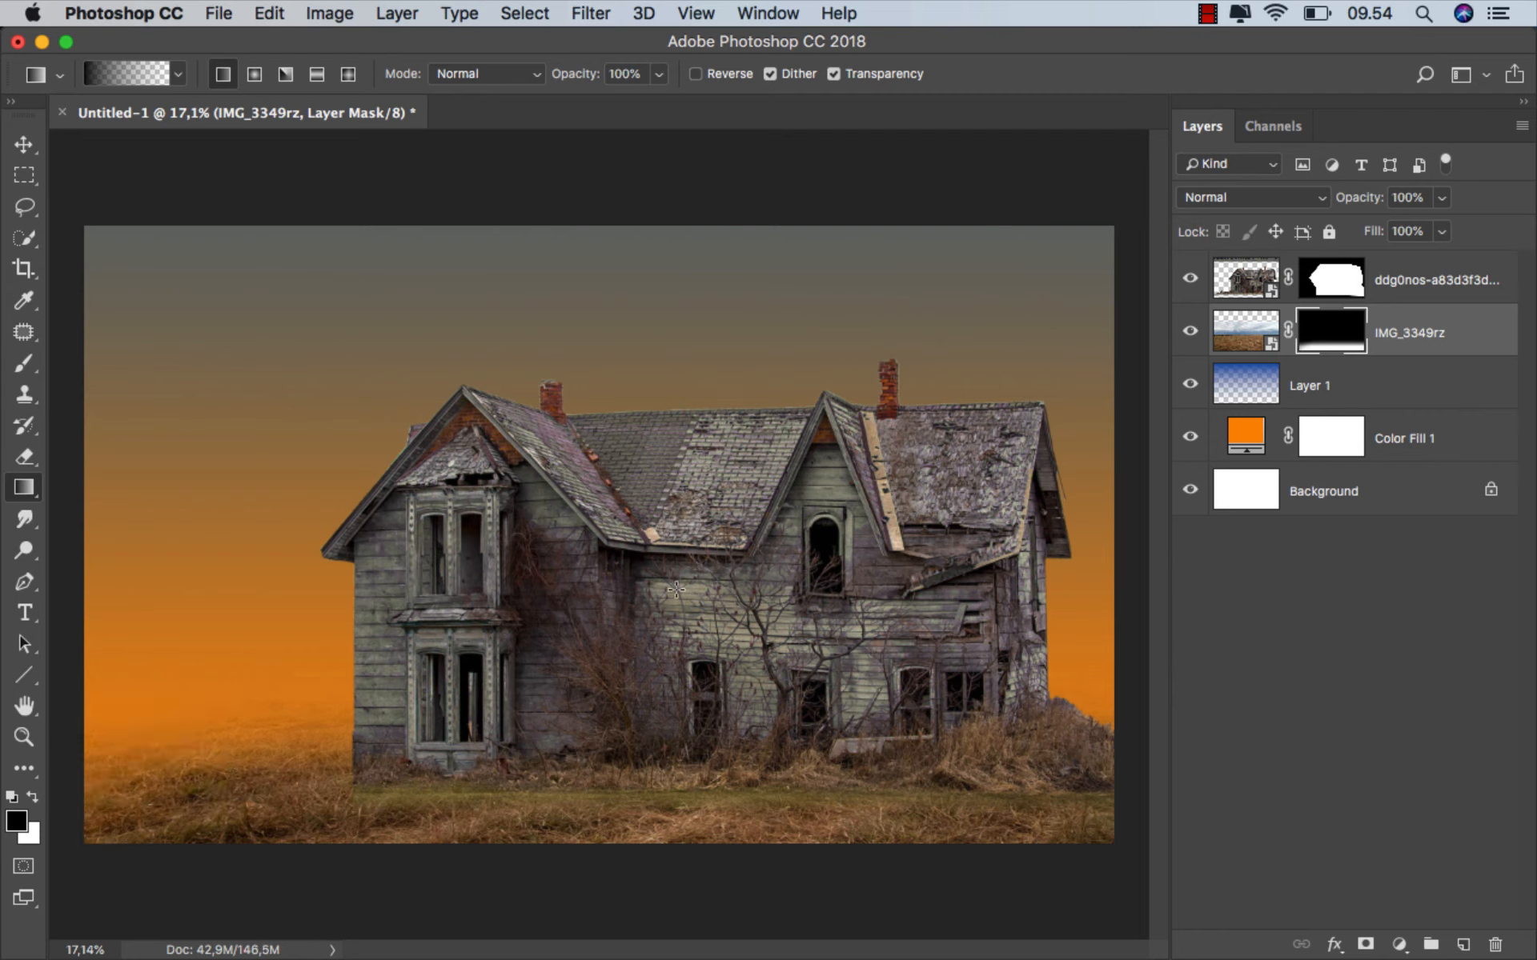
left_click_drag(677, 589, 670, 776)
left_click_drag(269, 569, 312, 818)
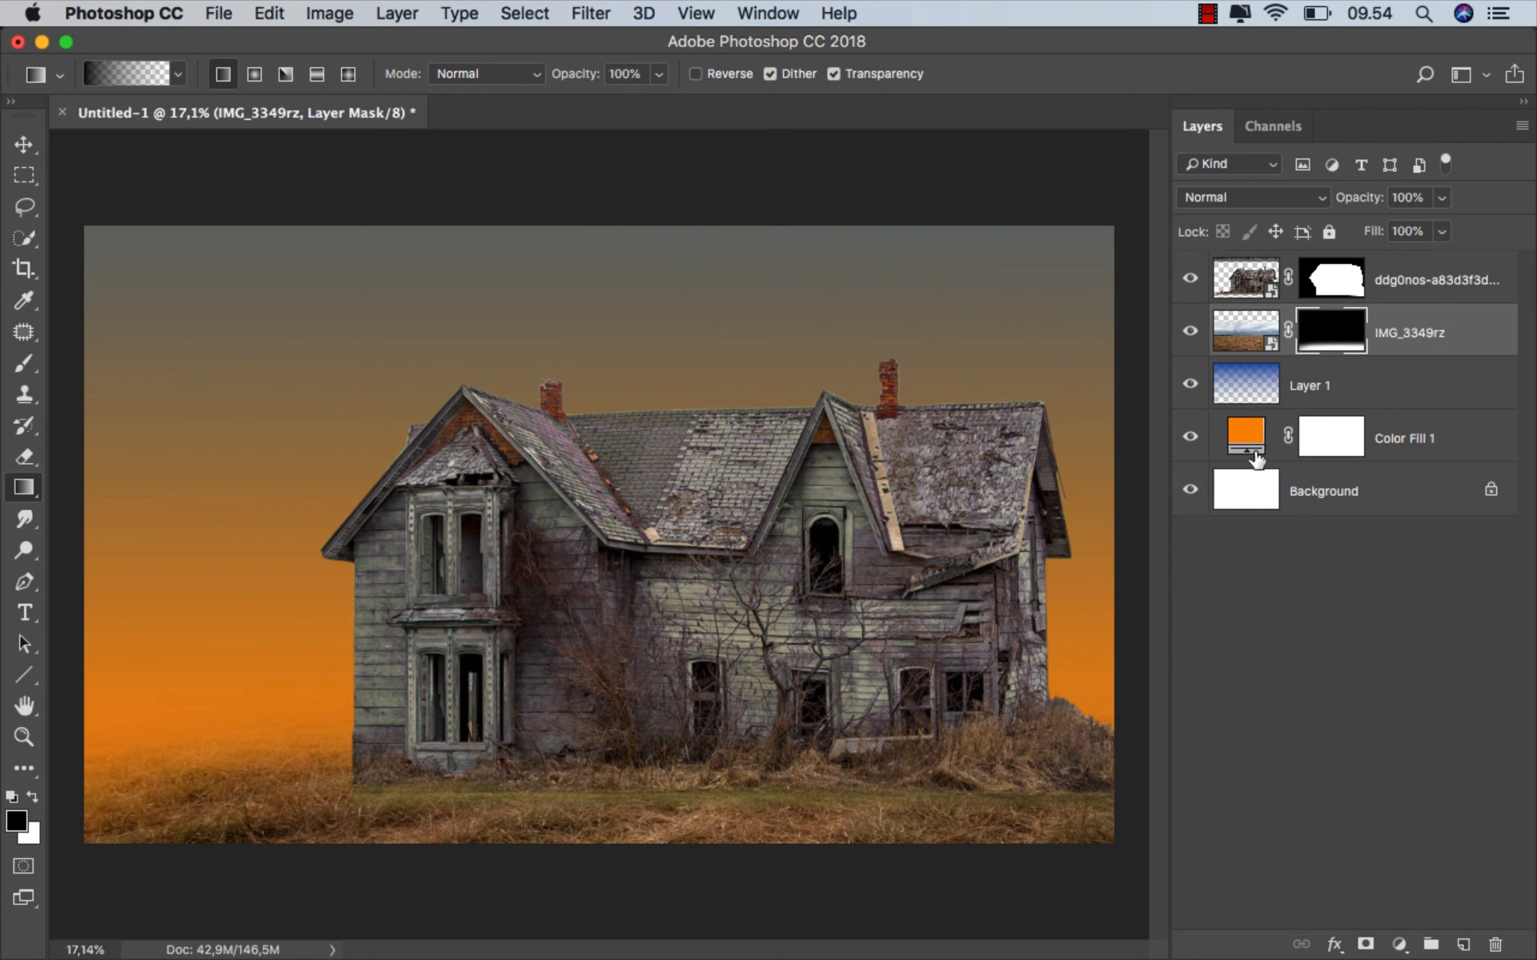
- Target the house layer's mask and choose the 510 px grass-blade brush from the Trees group with black as foreground
left_click(1409, 339)
key("v")
left_click(1323, 292)
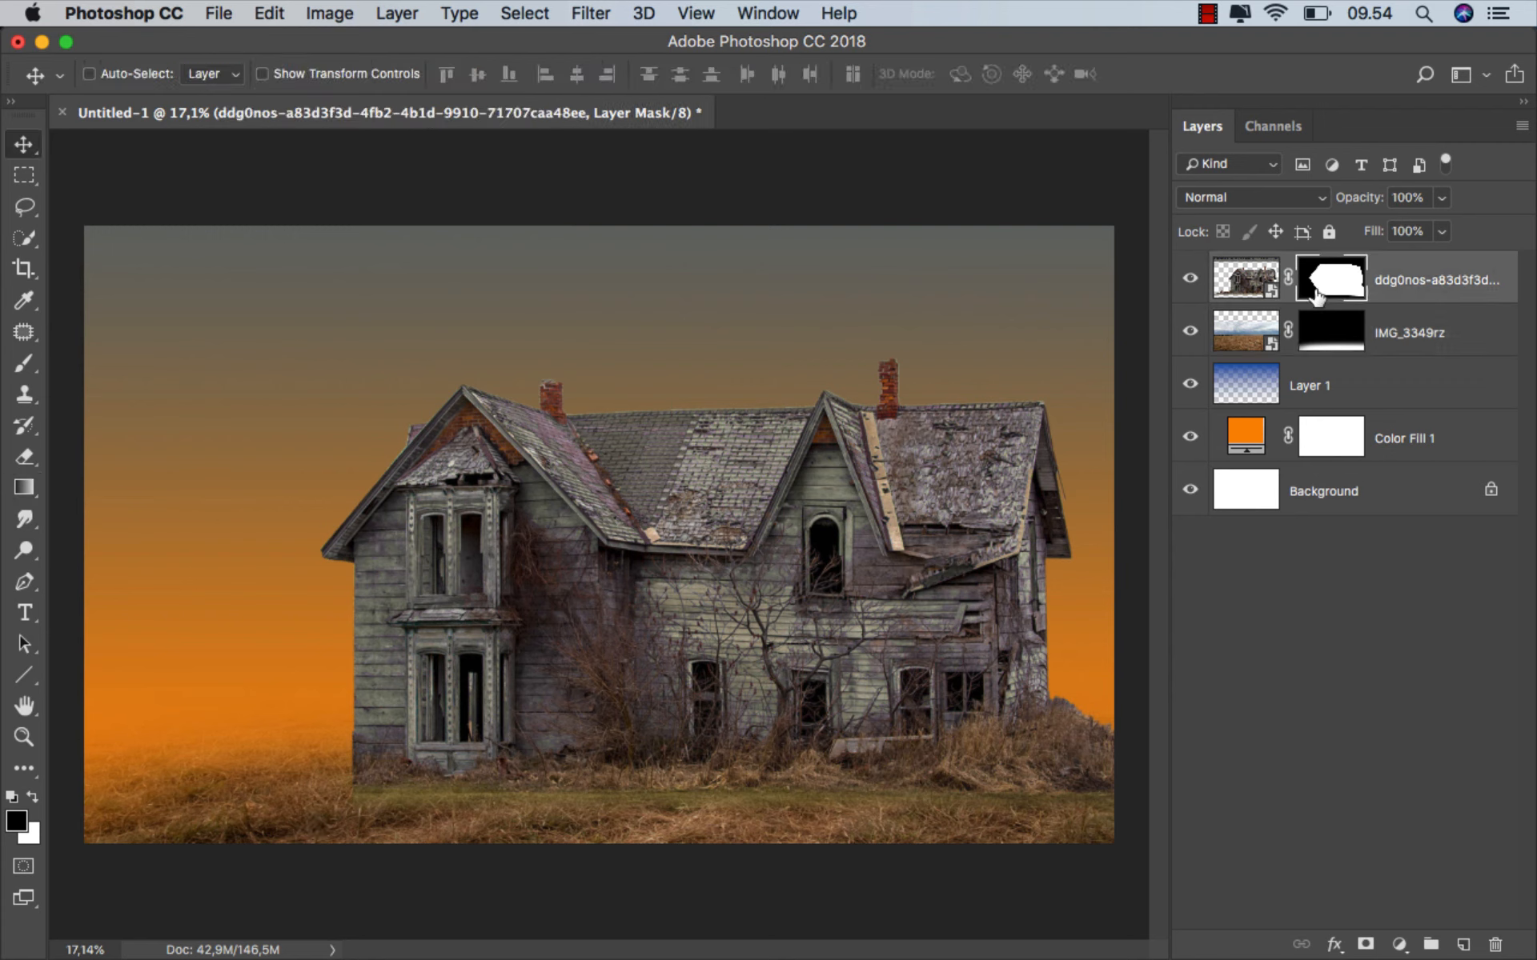
left_click(24, 363)
left_click(59, 362)
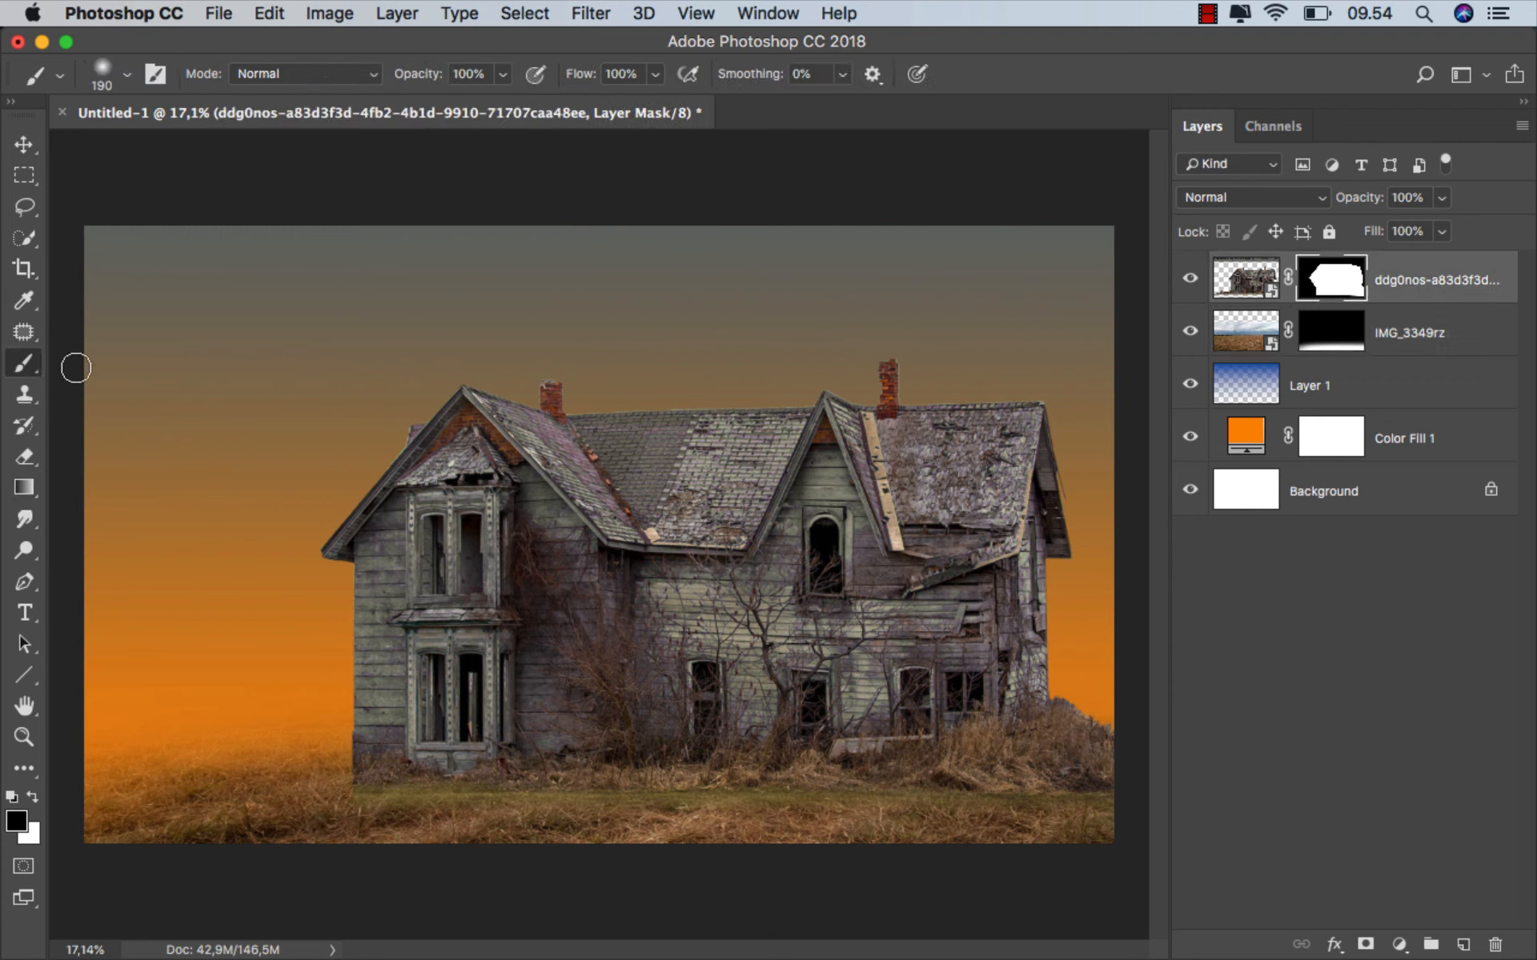
right_click(504, 488)
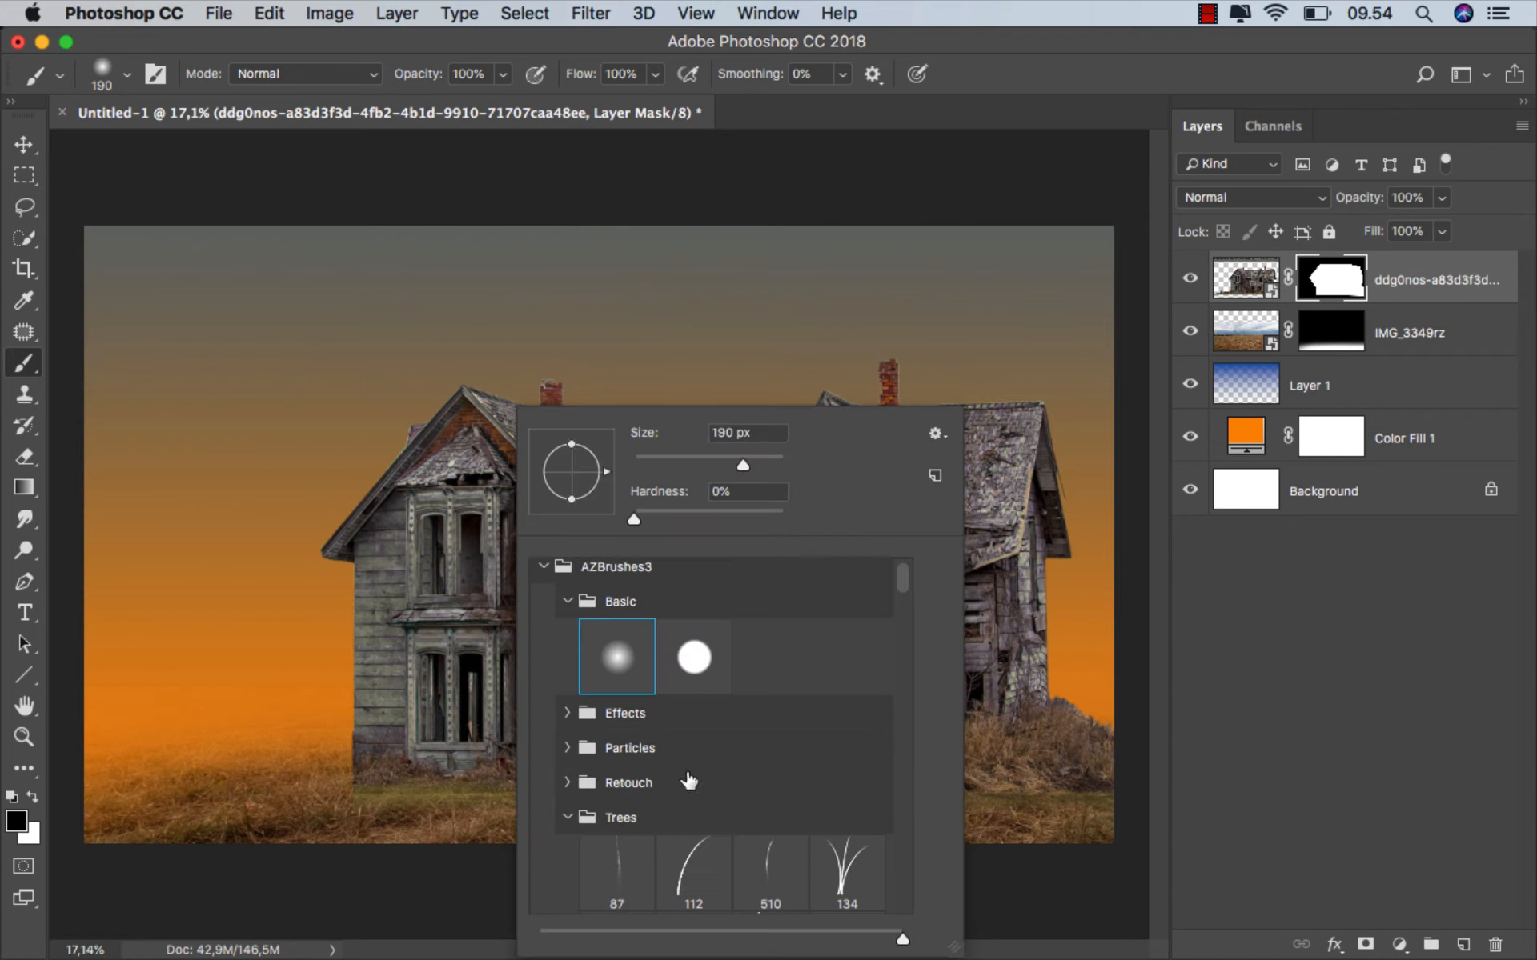
left_click(767, 868)
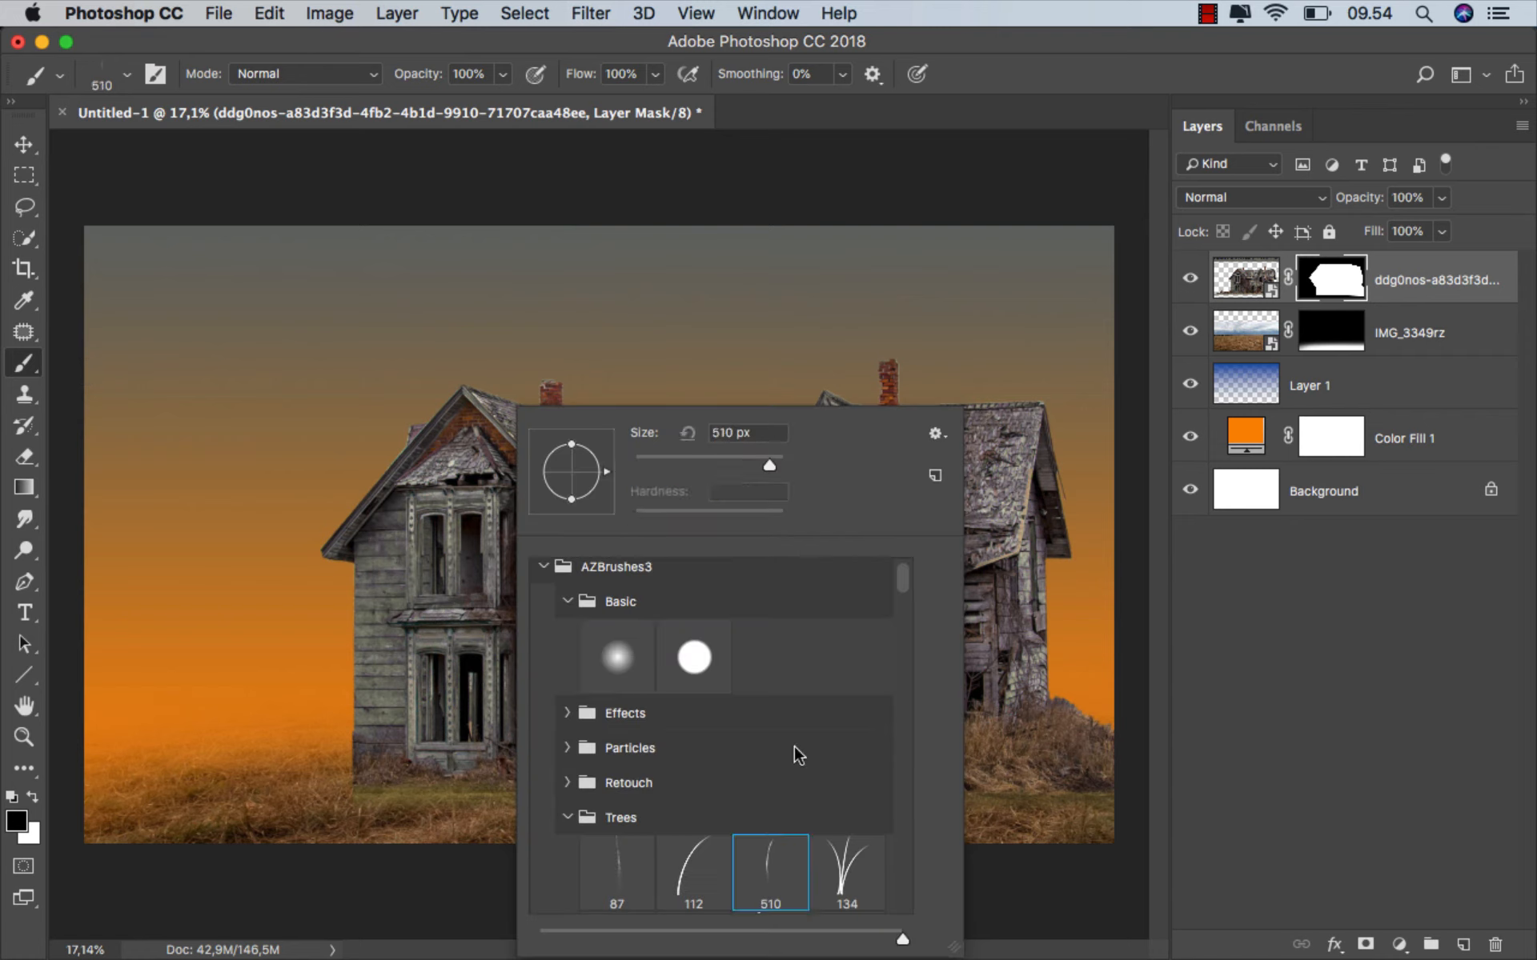
left_click(982, 113)
- Paint black on the house mask with the grass brush, reduced to 232 and 280 px, along the bay-window side's base to blend it into the field
scroll(376, 804, "up", 5)
scroll(336, 792, "down", 2)
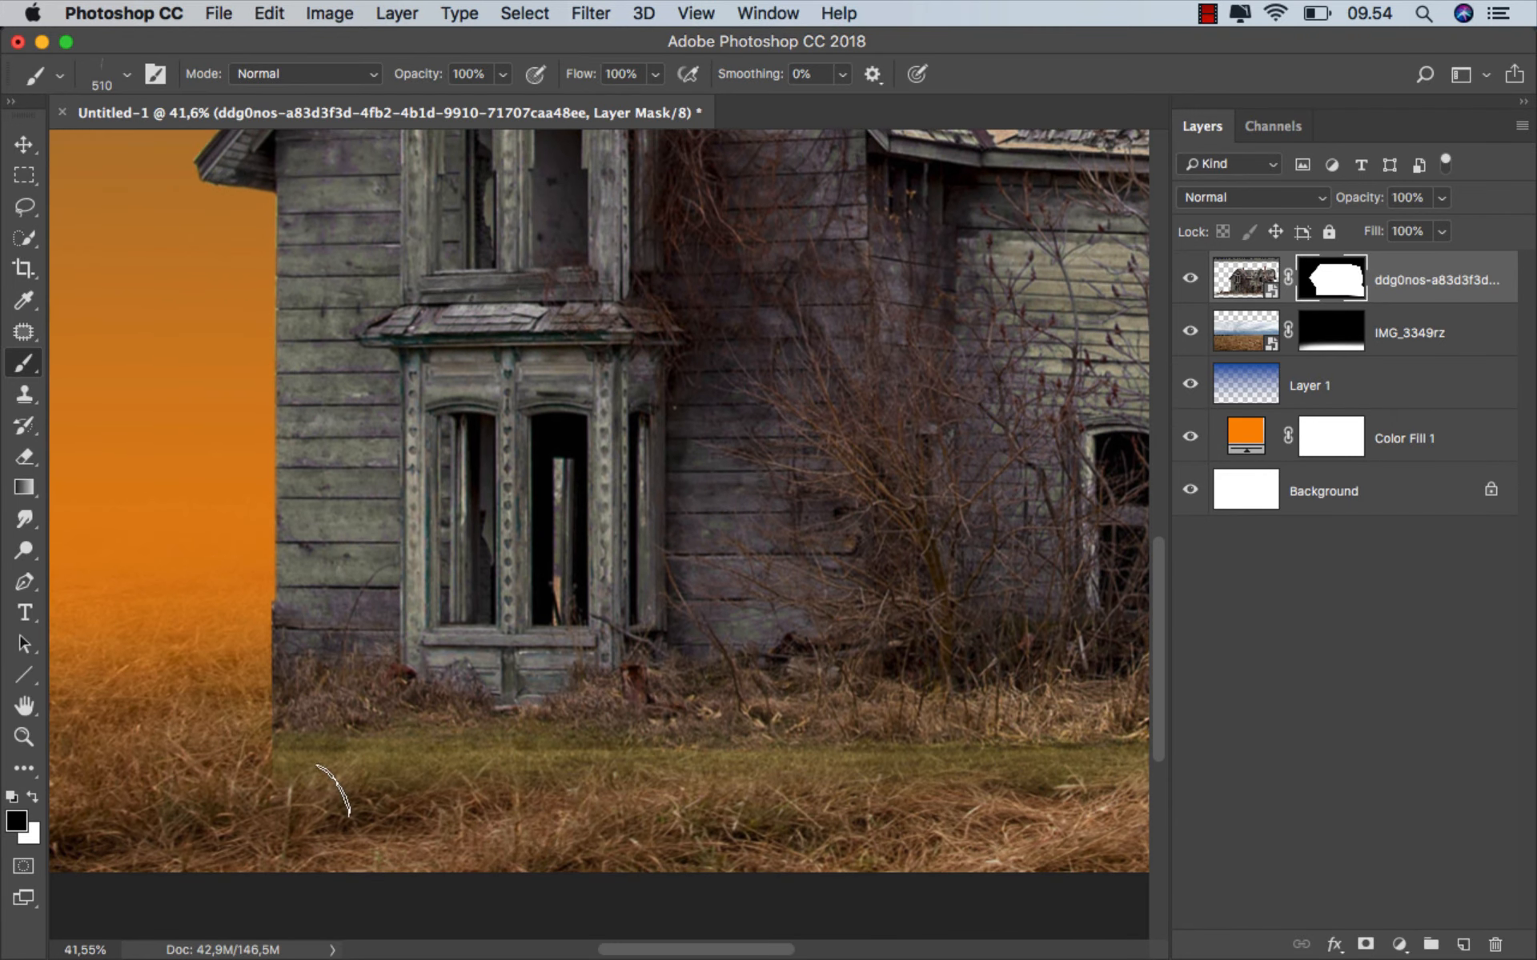
mouse_move(305, 782)
left_mouse_down()
mouse_move(275, 781)
mouse_move(319, 792)
mouse_move(225, 782)
mouse_move(95, 810)
mouse_move(228, 761)
mouse_move(210, 761)
left_mouse_up()
scroll(336, 790, "up", 1)
left_click_drag(322, 722, 607, 738)
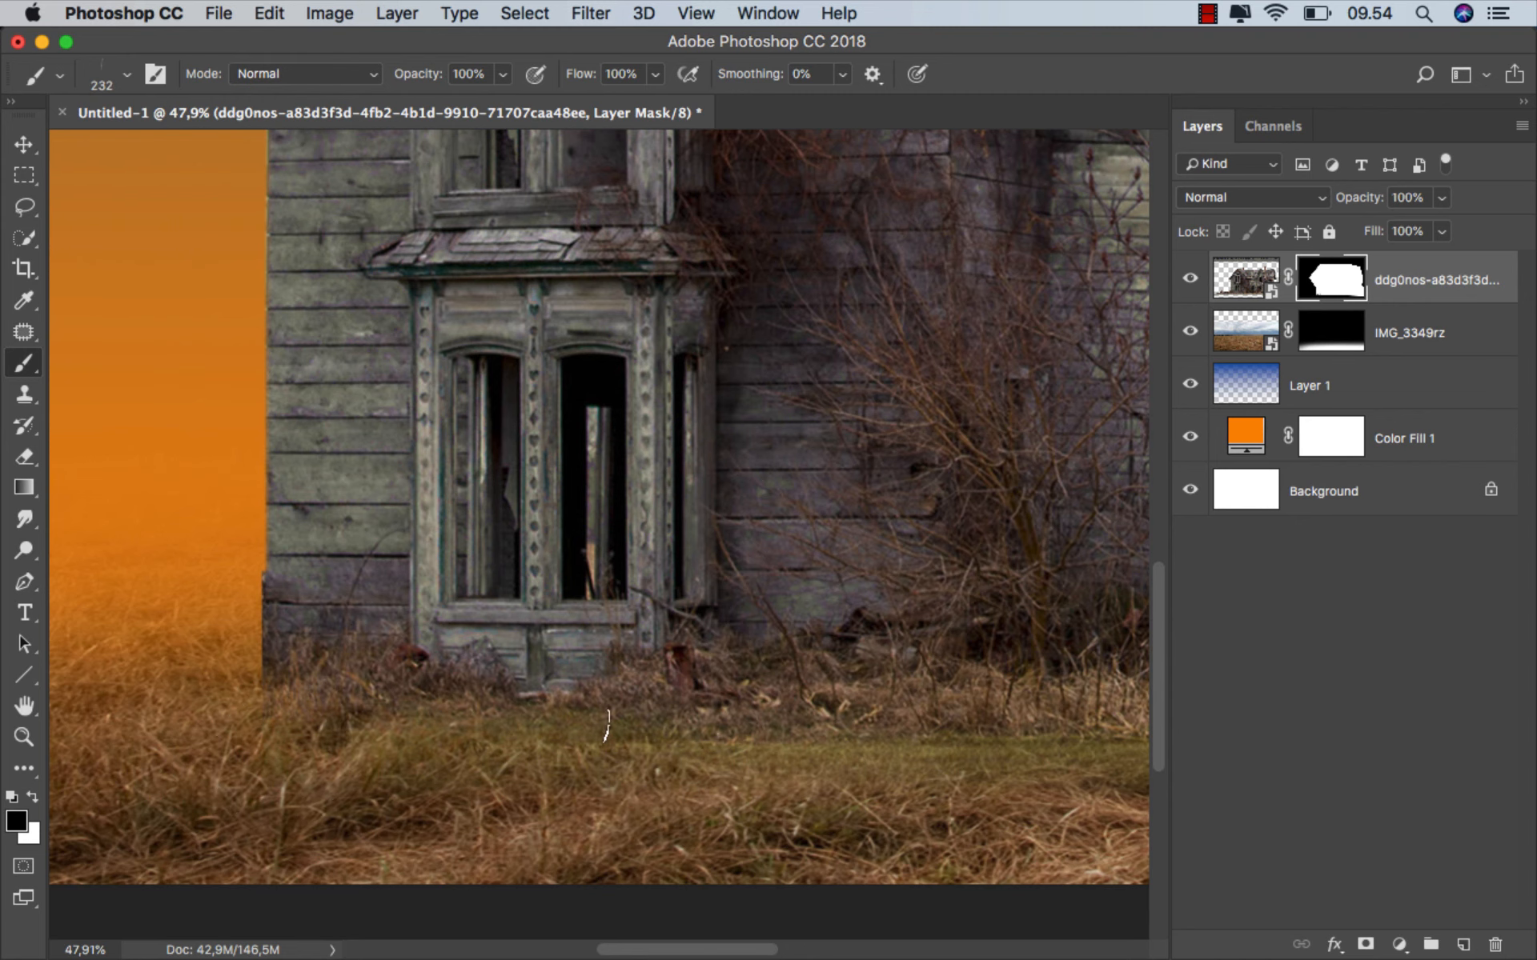
mouse_move(586, 808)
left_mouse_down()
mouse_move(425, 686)
mouse_move(445, 657)
left_mouse_up()
scroll(432, 688, "down", 1)
left_click_drag(300, 597, 414, 622)
left_click_drag(588, 609, 891, 653)
left_click_drag(612, 625, 764, 618)
left_click_drag(357, 627, 346, 627)
left_click_drag(1136, 612, 730, 629)
- Blend the remaining green strip along the house's other end into the field, restoring over-erased grass with white on the mask
scroll(399, 629, "right", 5)
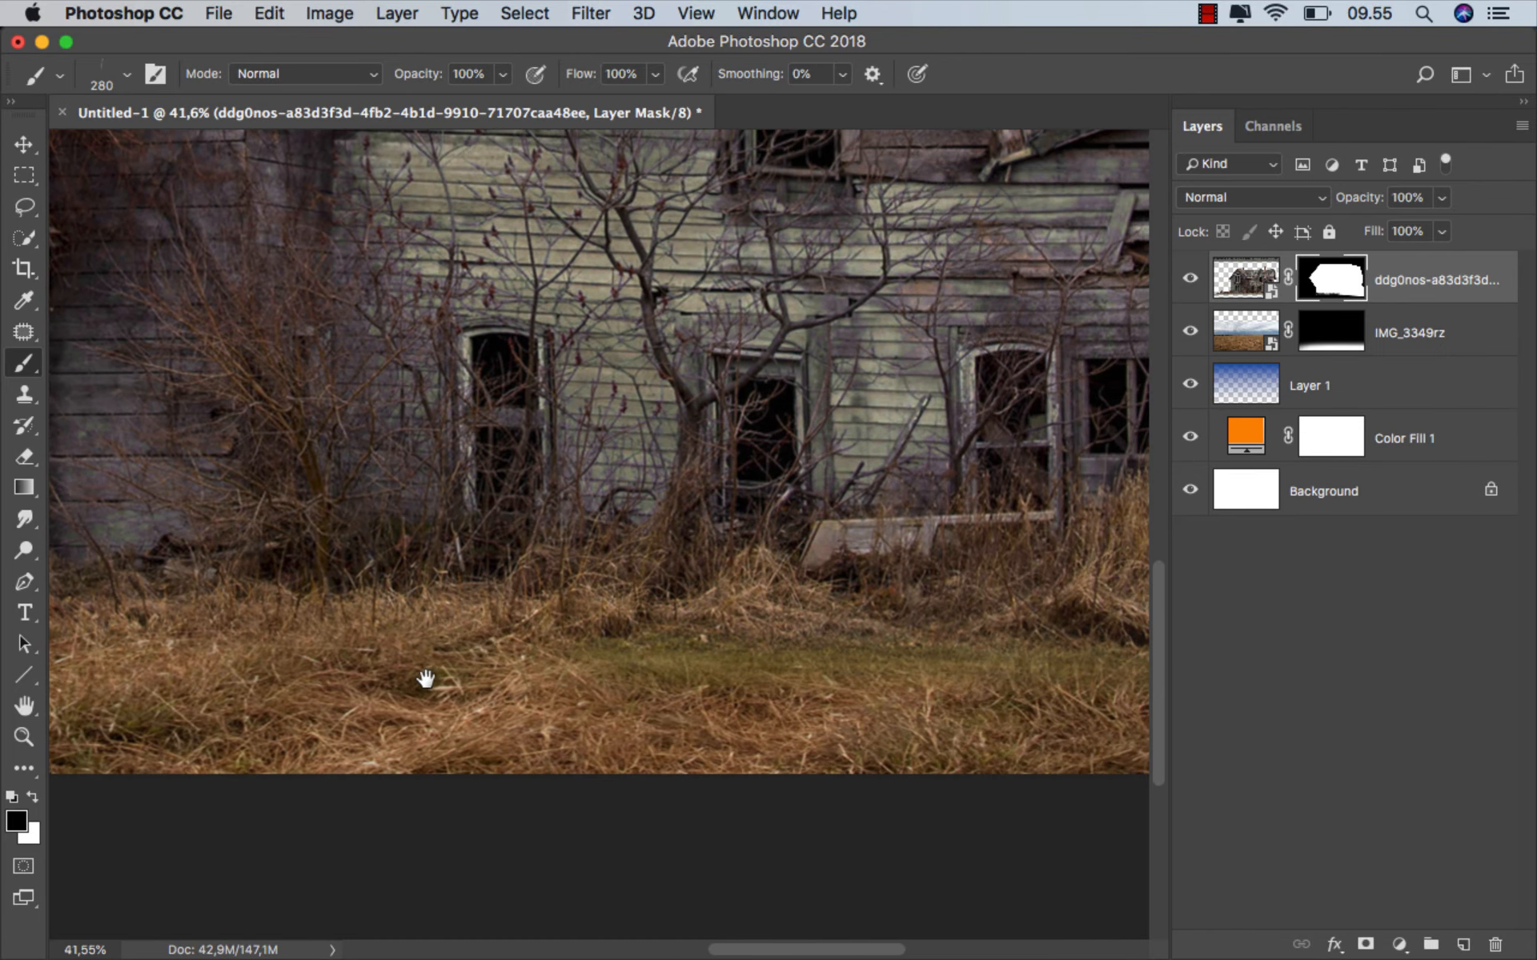
scroll(398, 625, "right", 5)
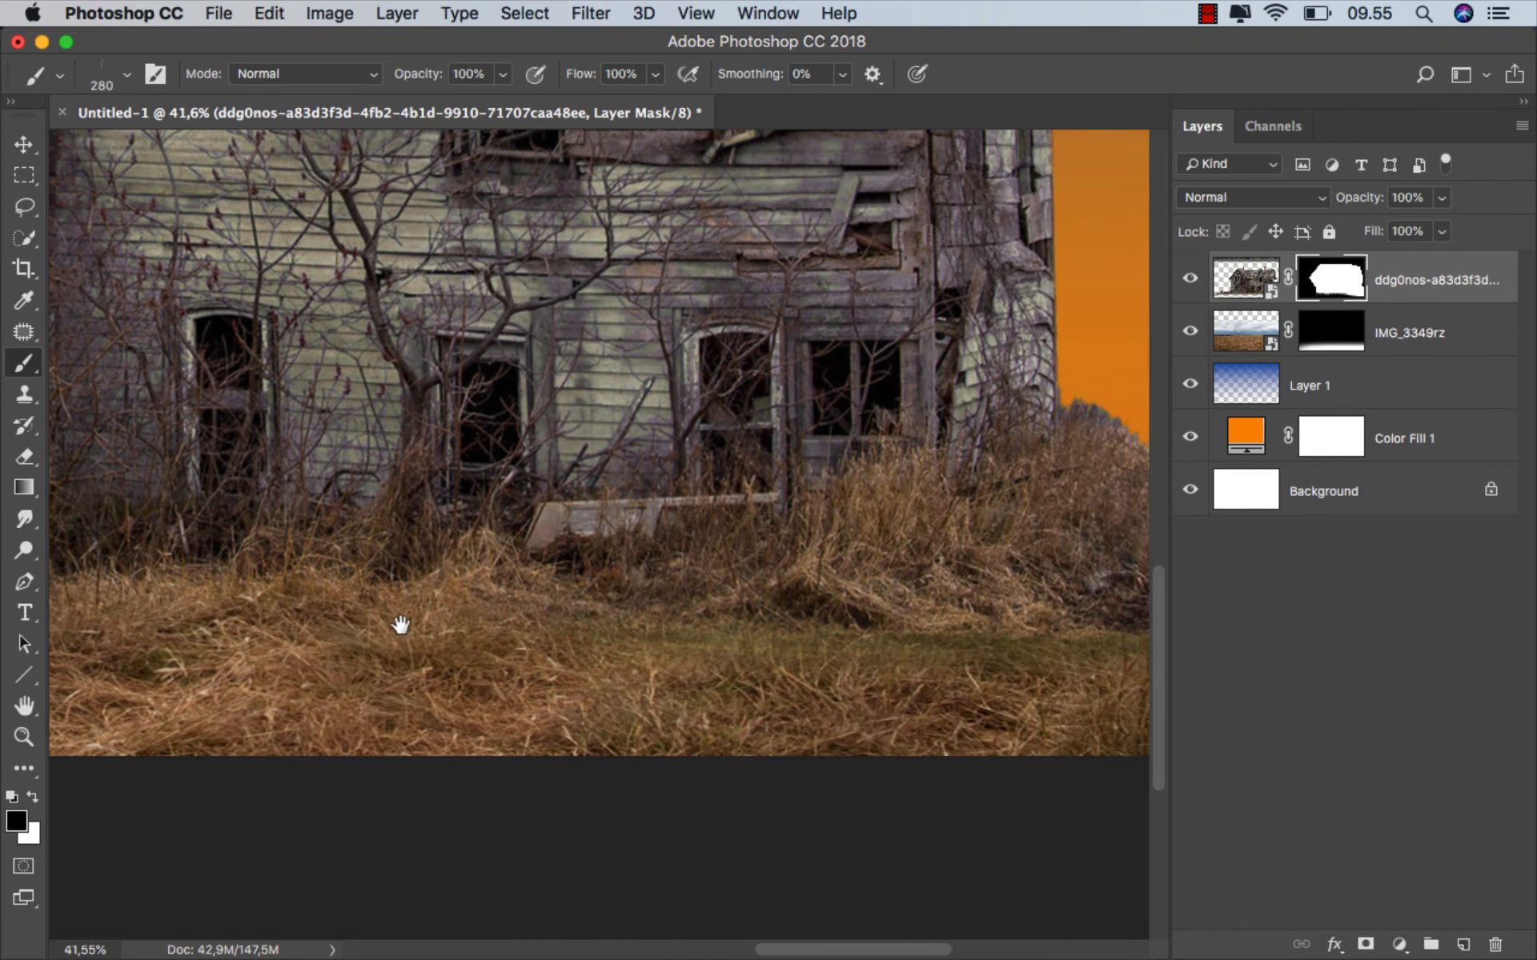
scroll(806, 636, "right", 5)
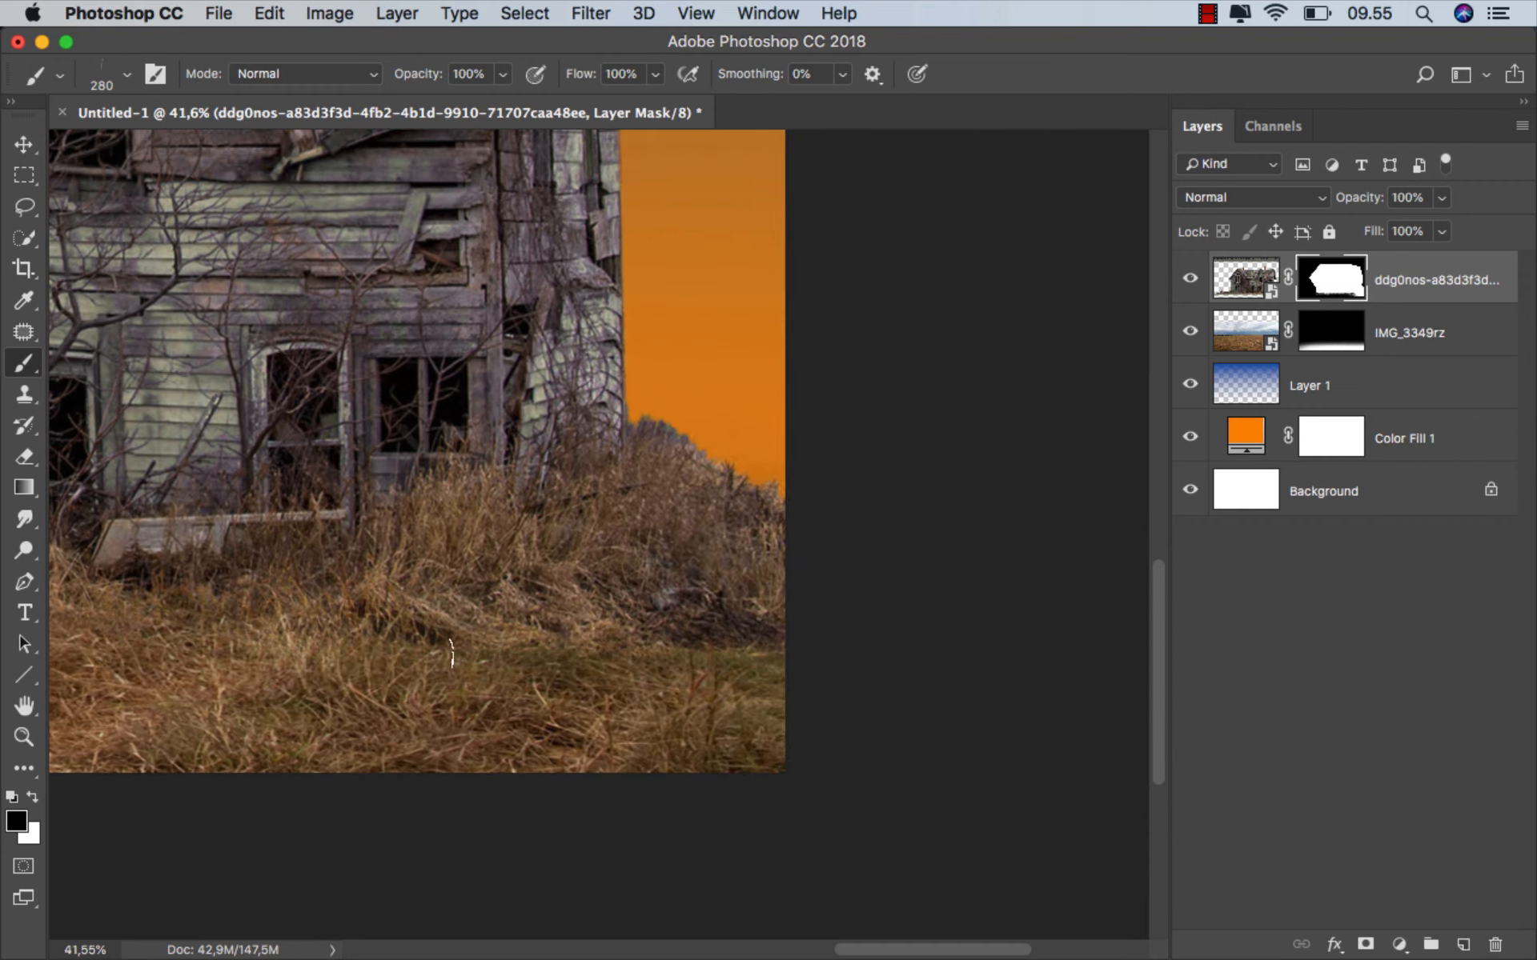
scroll(775, 657, "down", 4)
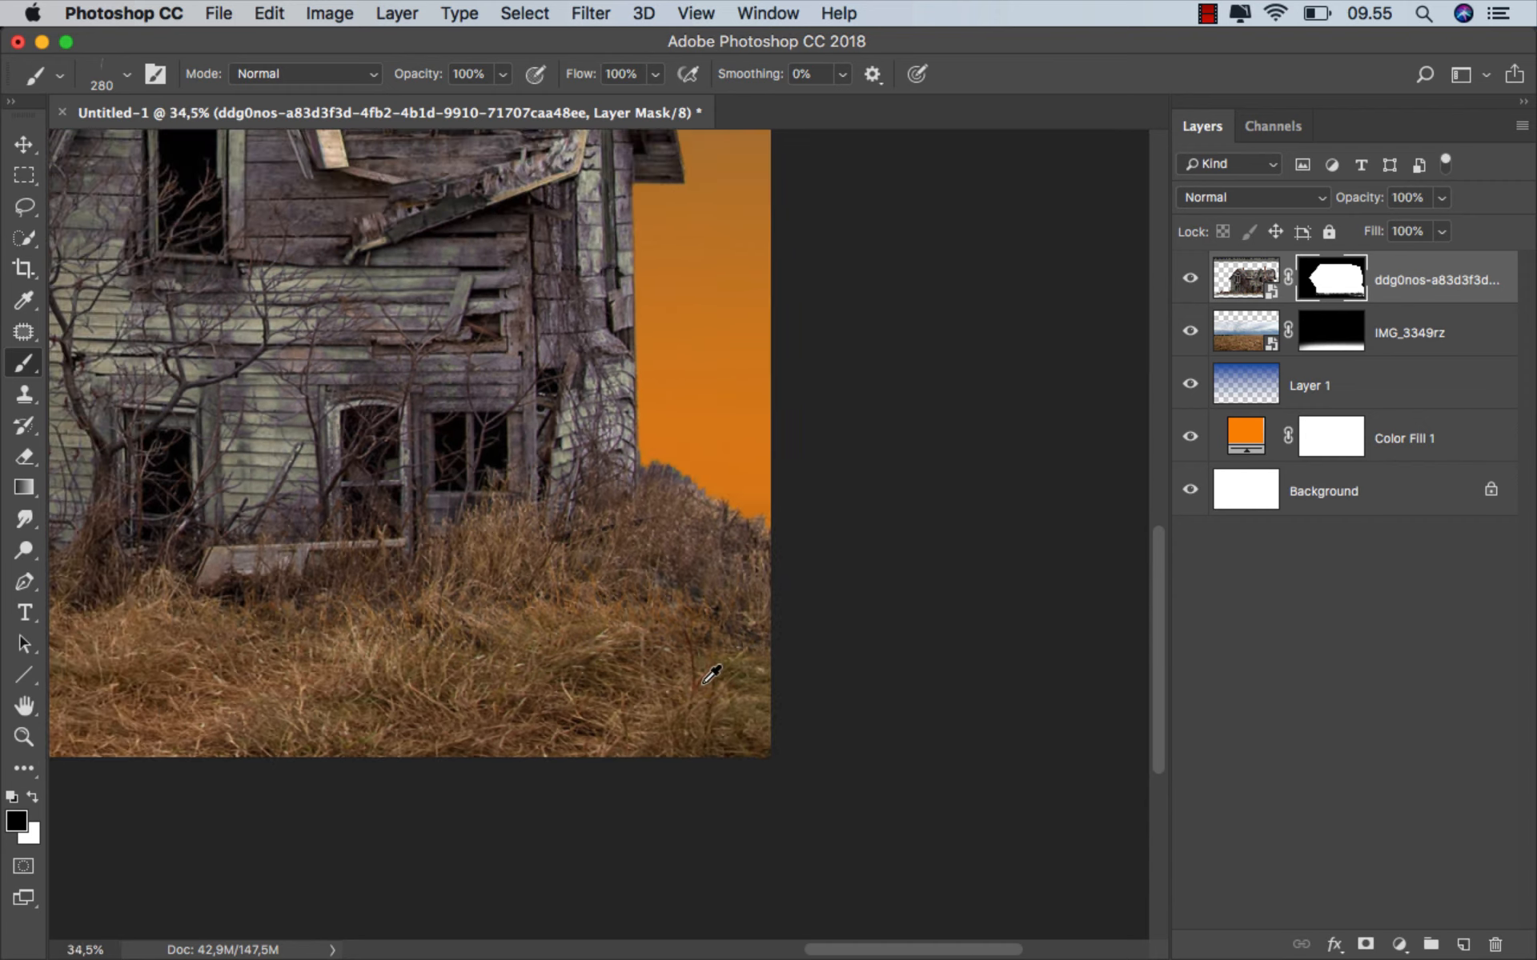
scroll(809, 677, "up", 4)
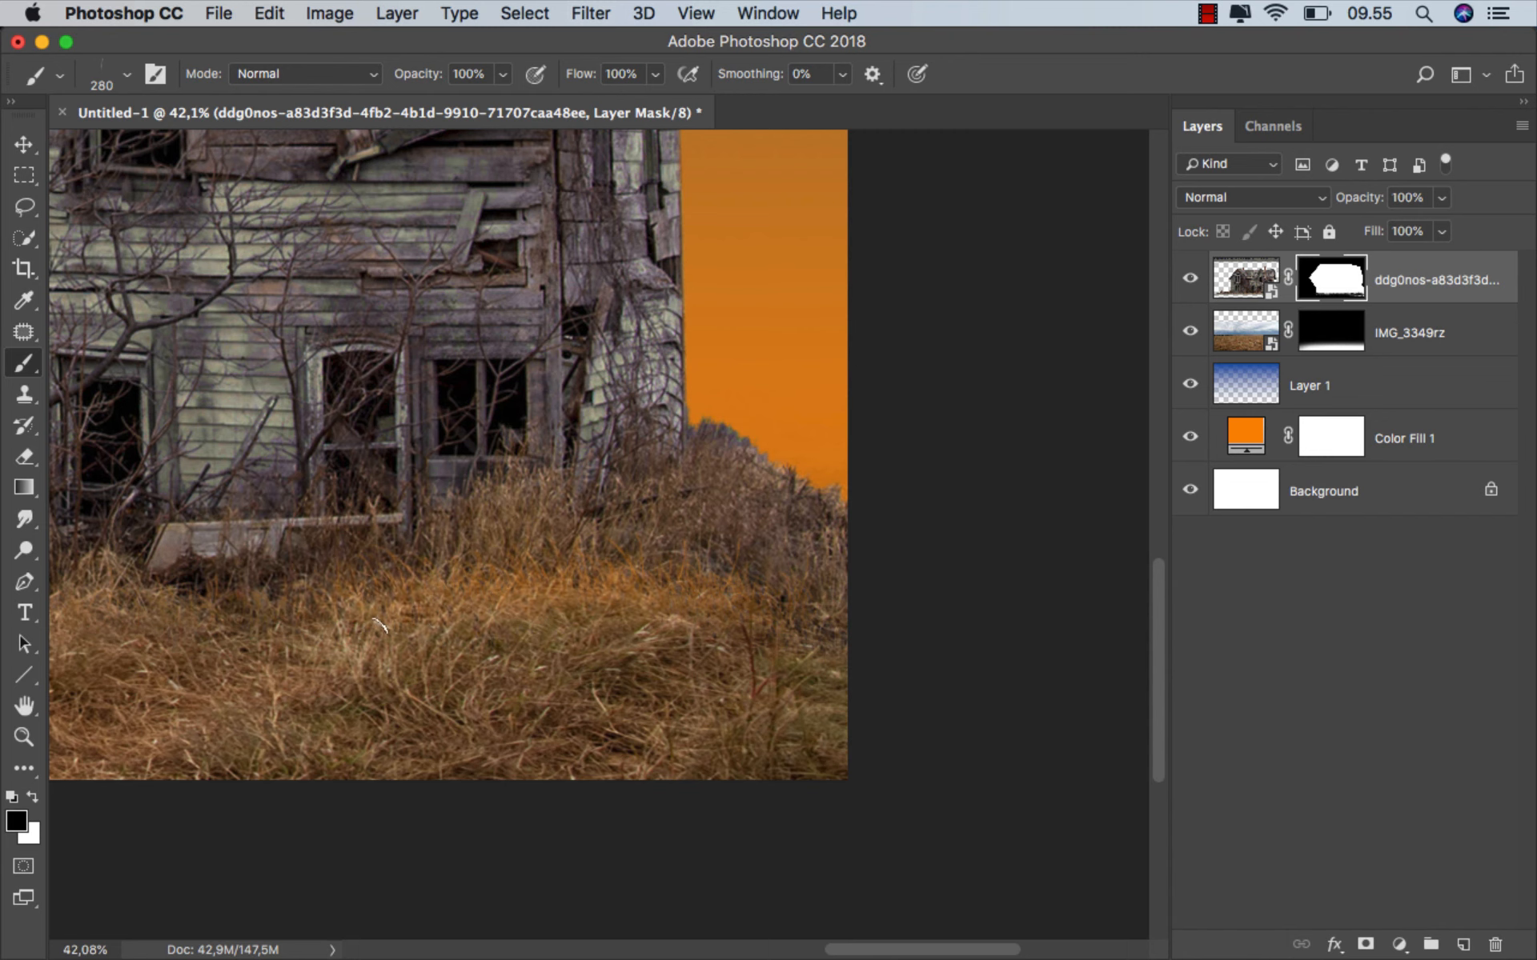
left_click_drag(316, 645, 481, 639)
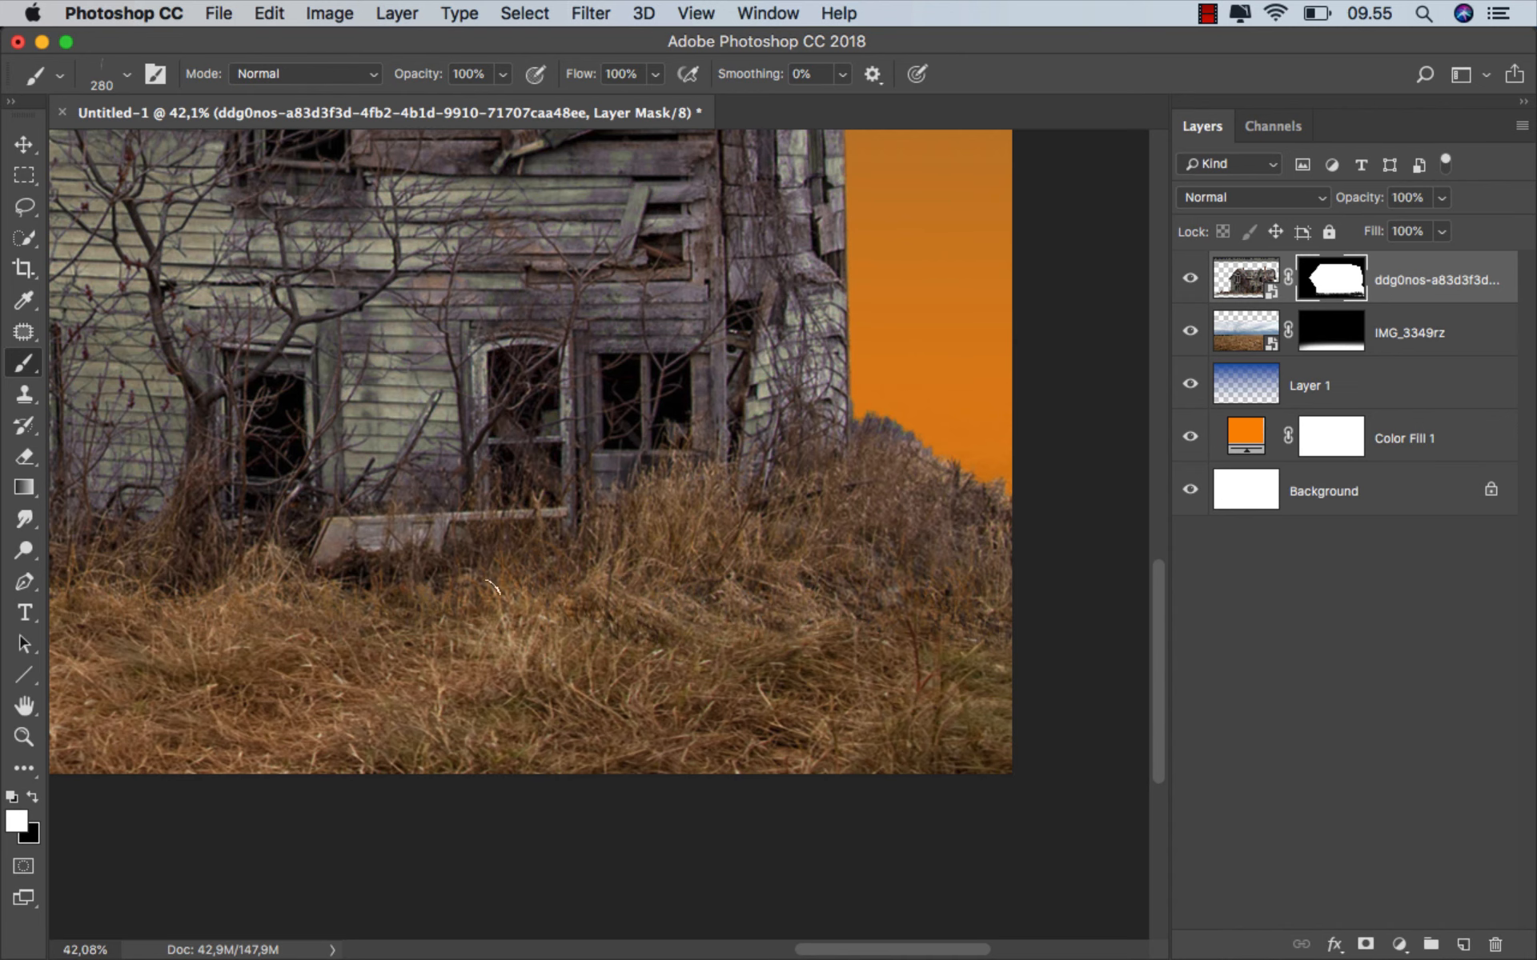
scroll(605, 572, "down", 3)
scroll(605, 573, "down", 4)
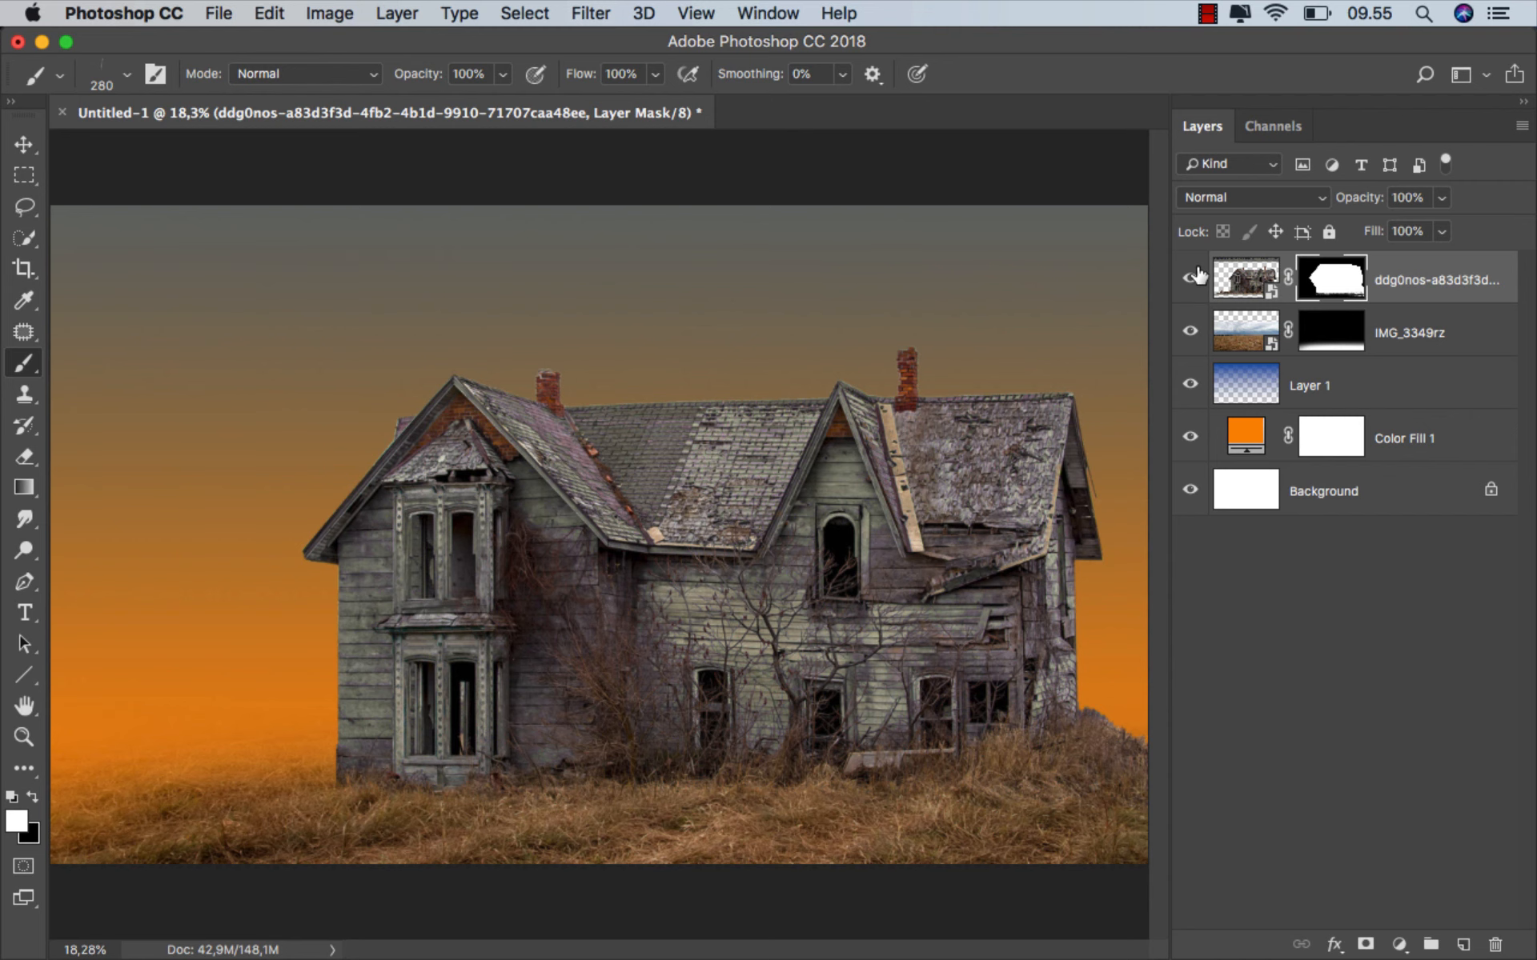
left_click(1191, 278)
left_click(1191, 278)
- Stretch the house layer vertically to about 110% height with Free Transform, keeping its width at 100%
key("v")
key("super+t")
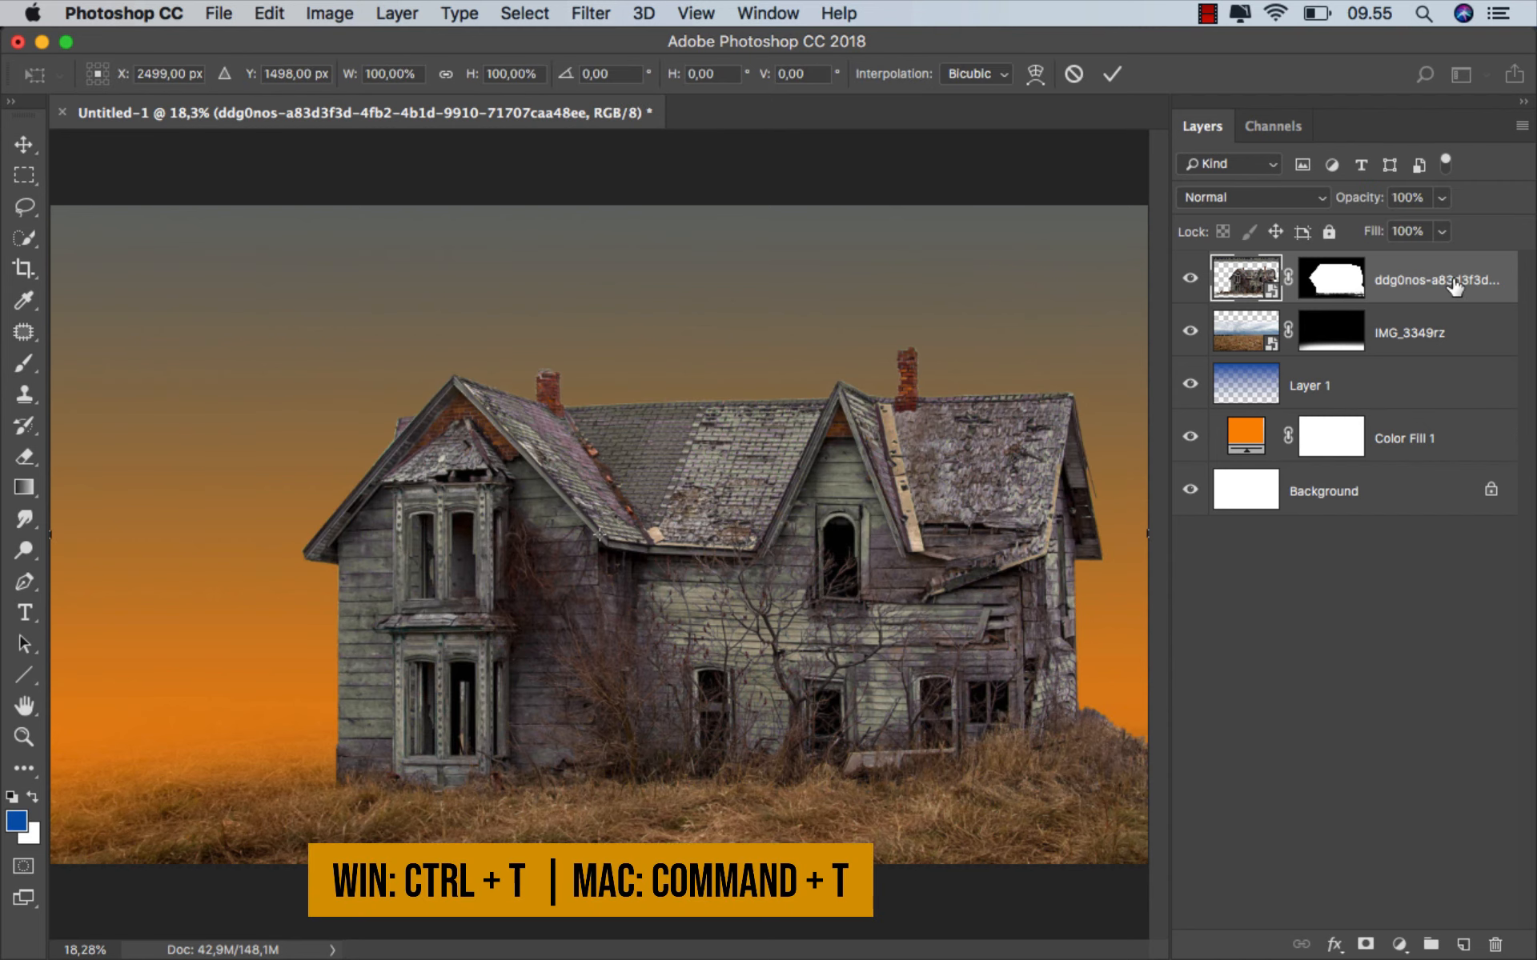
key("super+0")
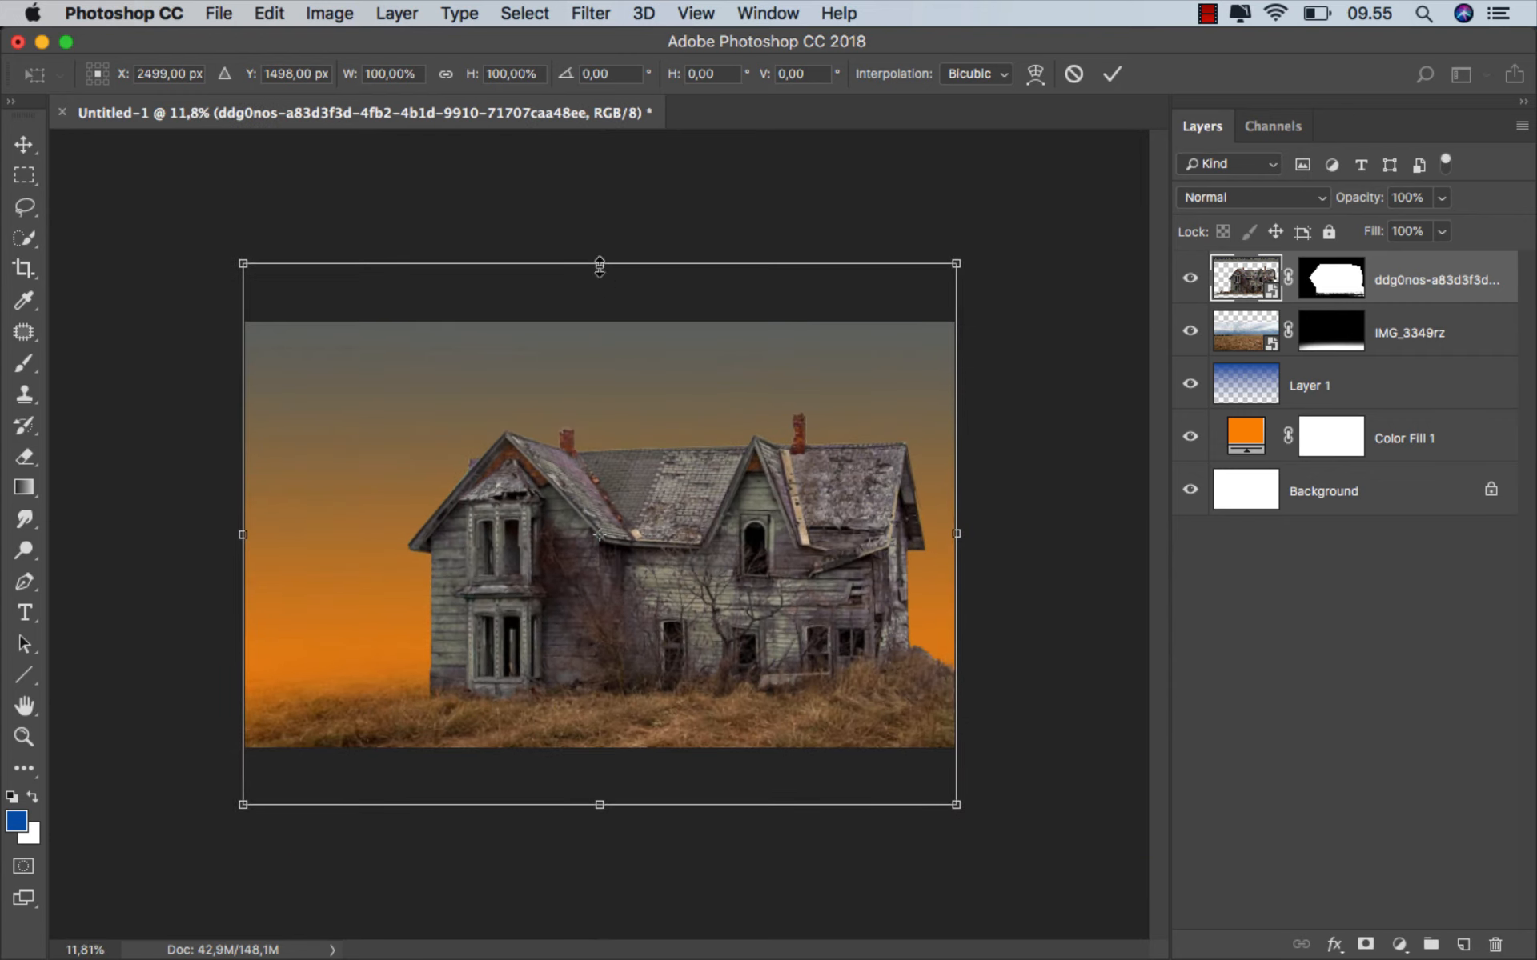
left_click_drag(600, 266, 598, 206)
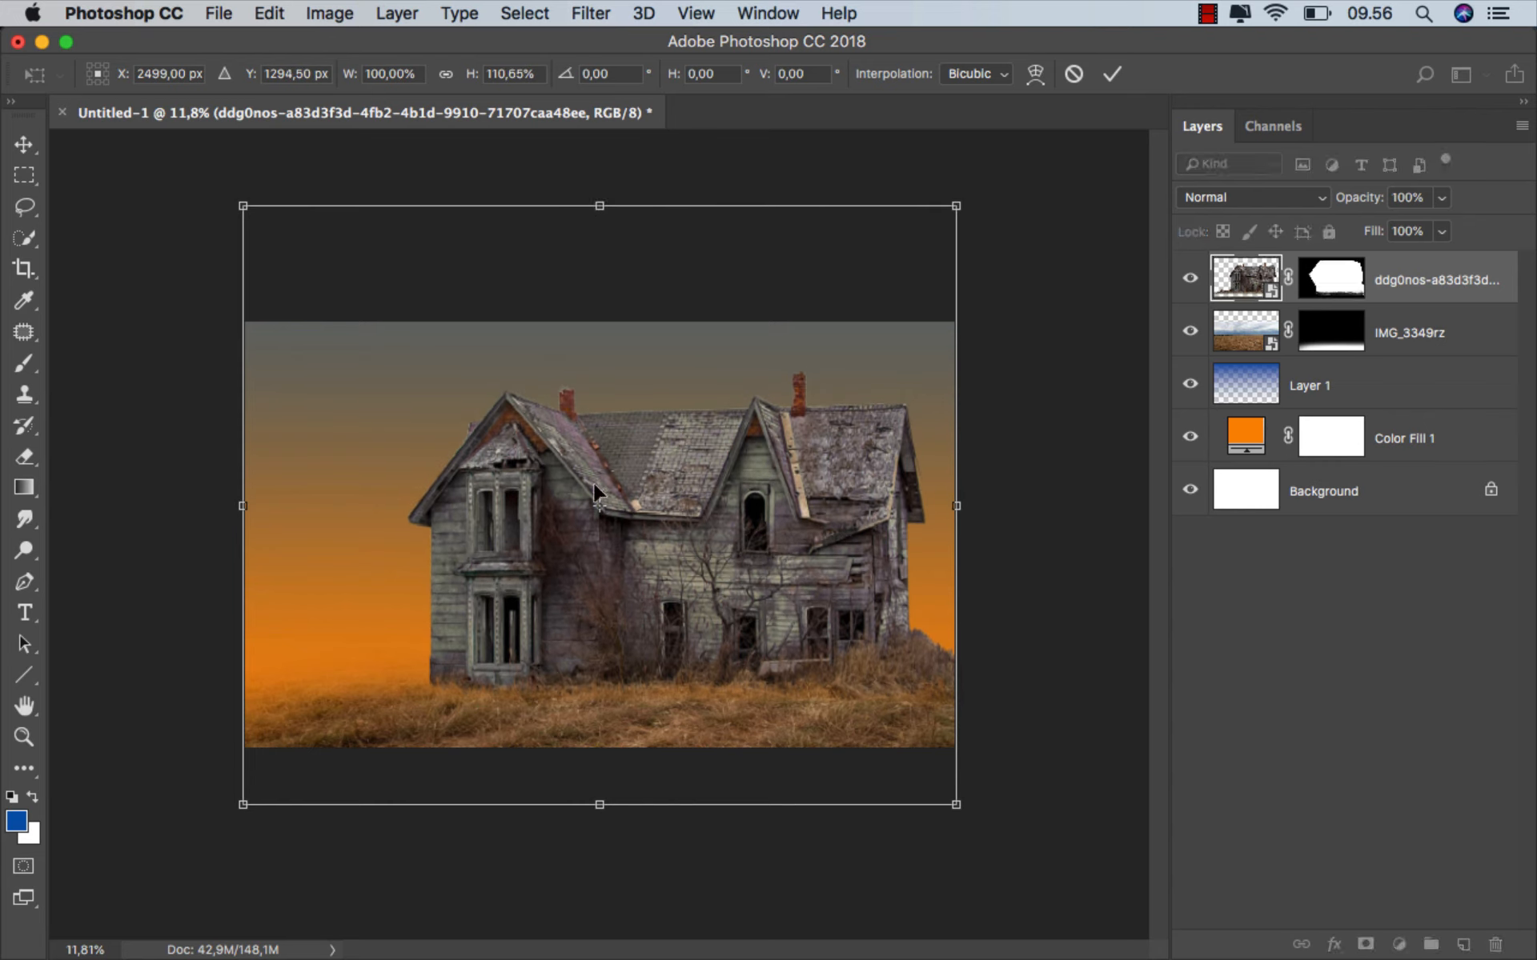
left_click_drag(599, 810, 599, 819)
key("Return")
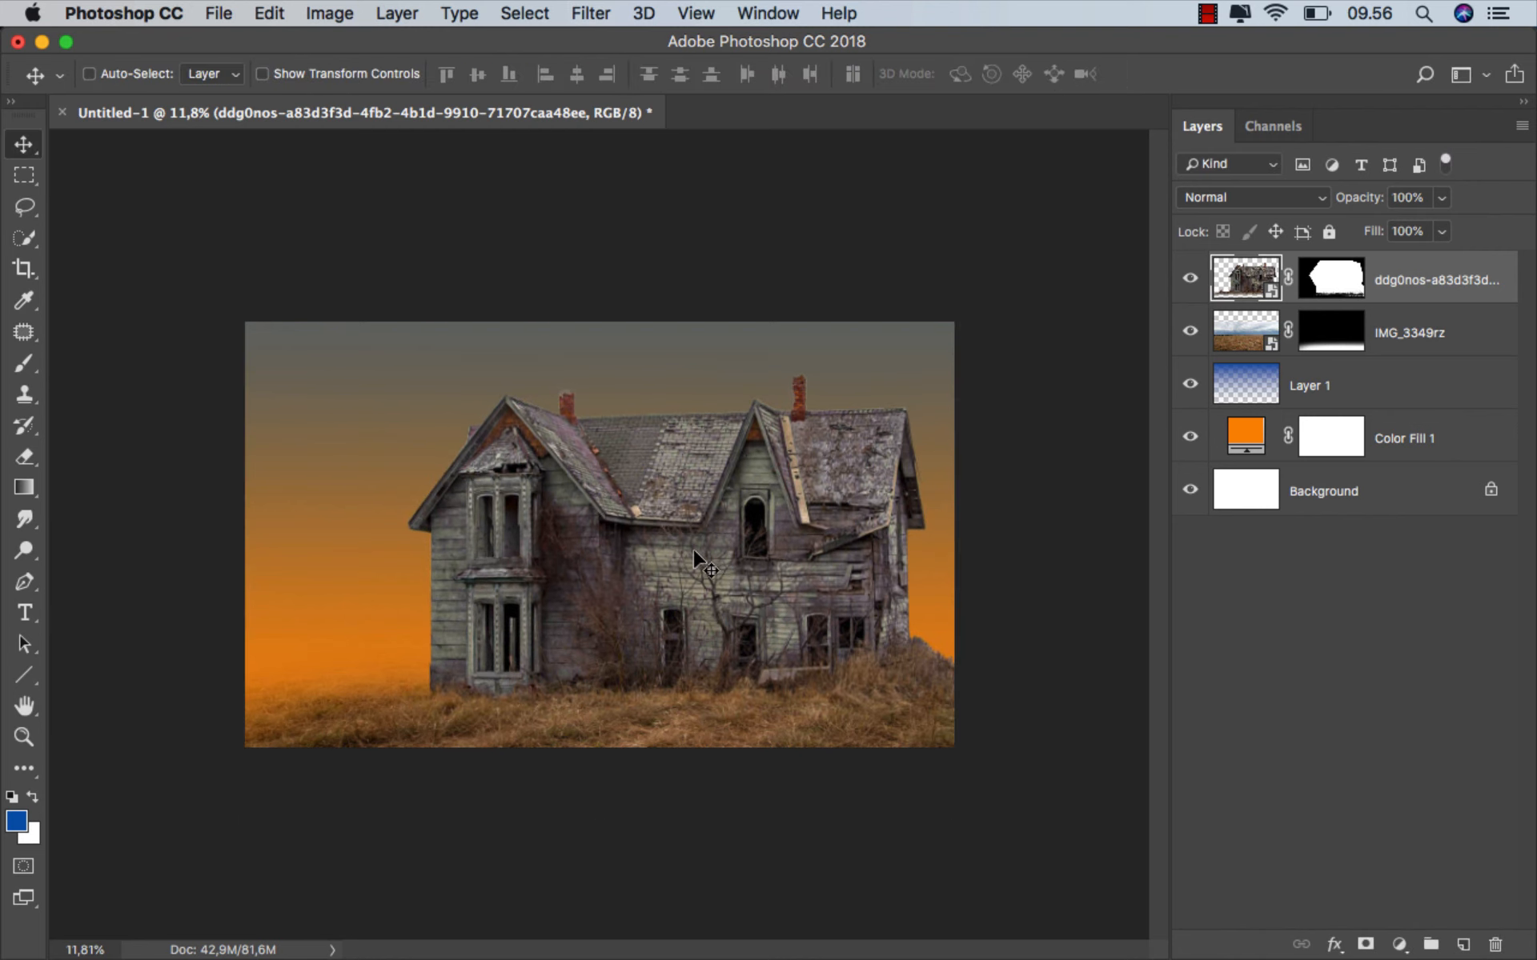
scroll(652, 610, "up", 3)
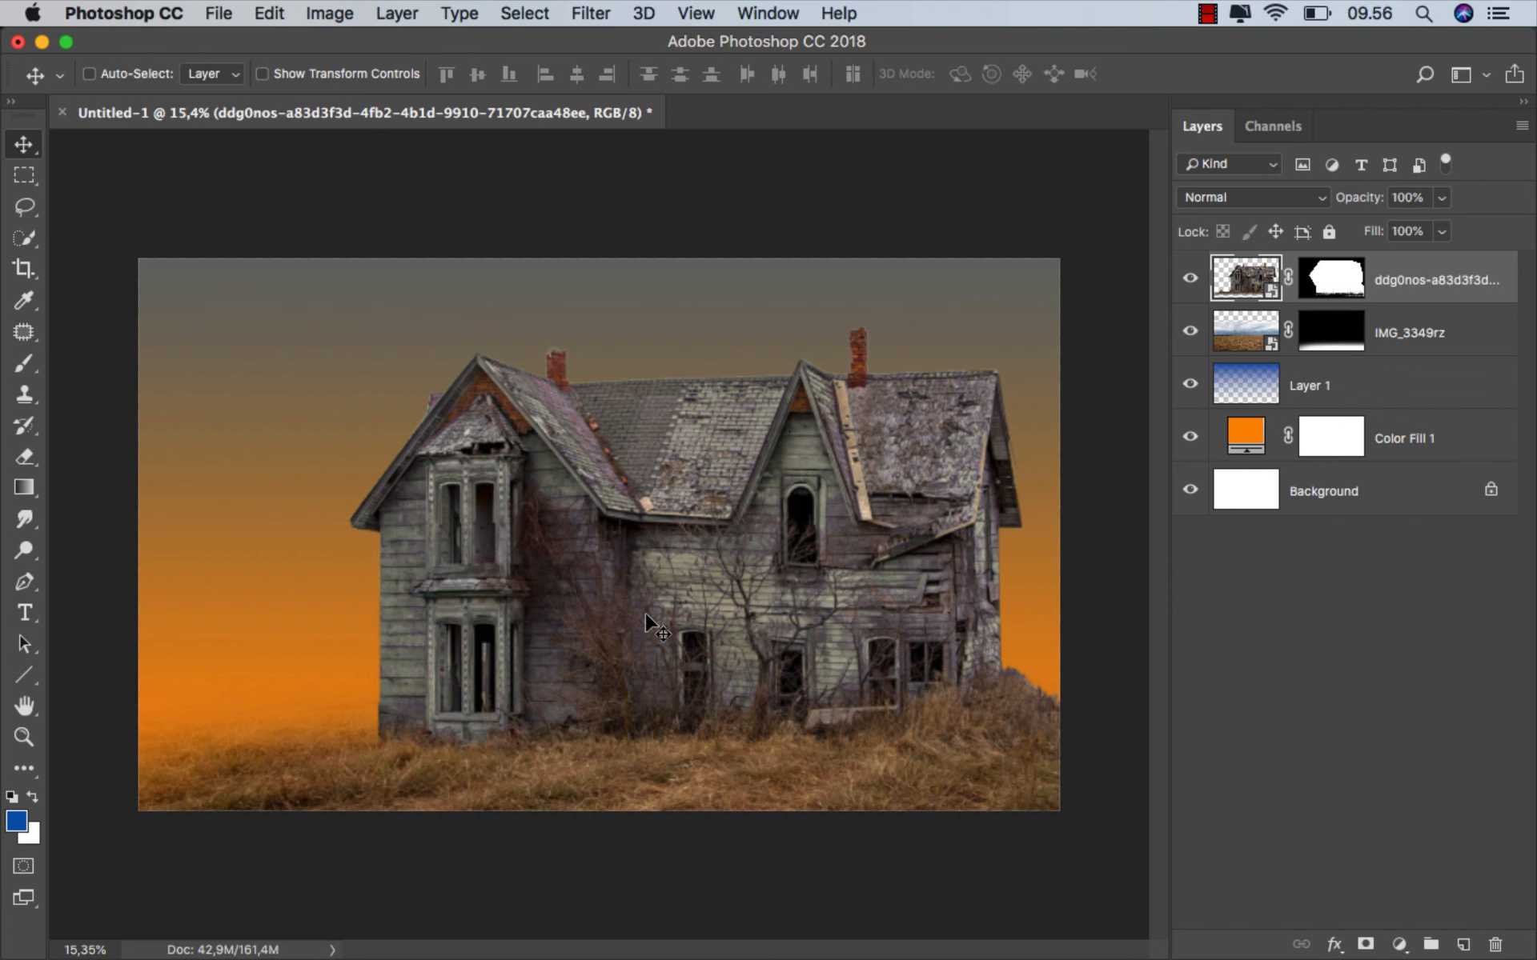
scroll(647, 616, "up", 2)
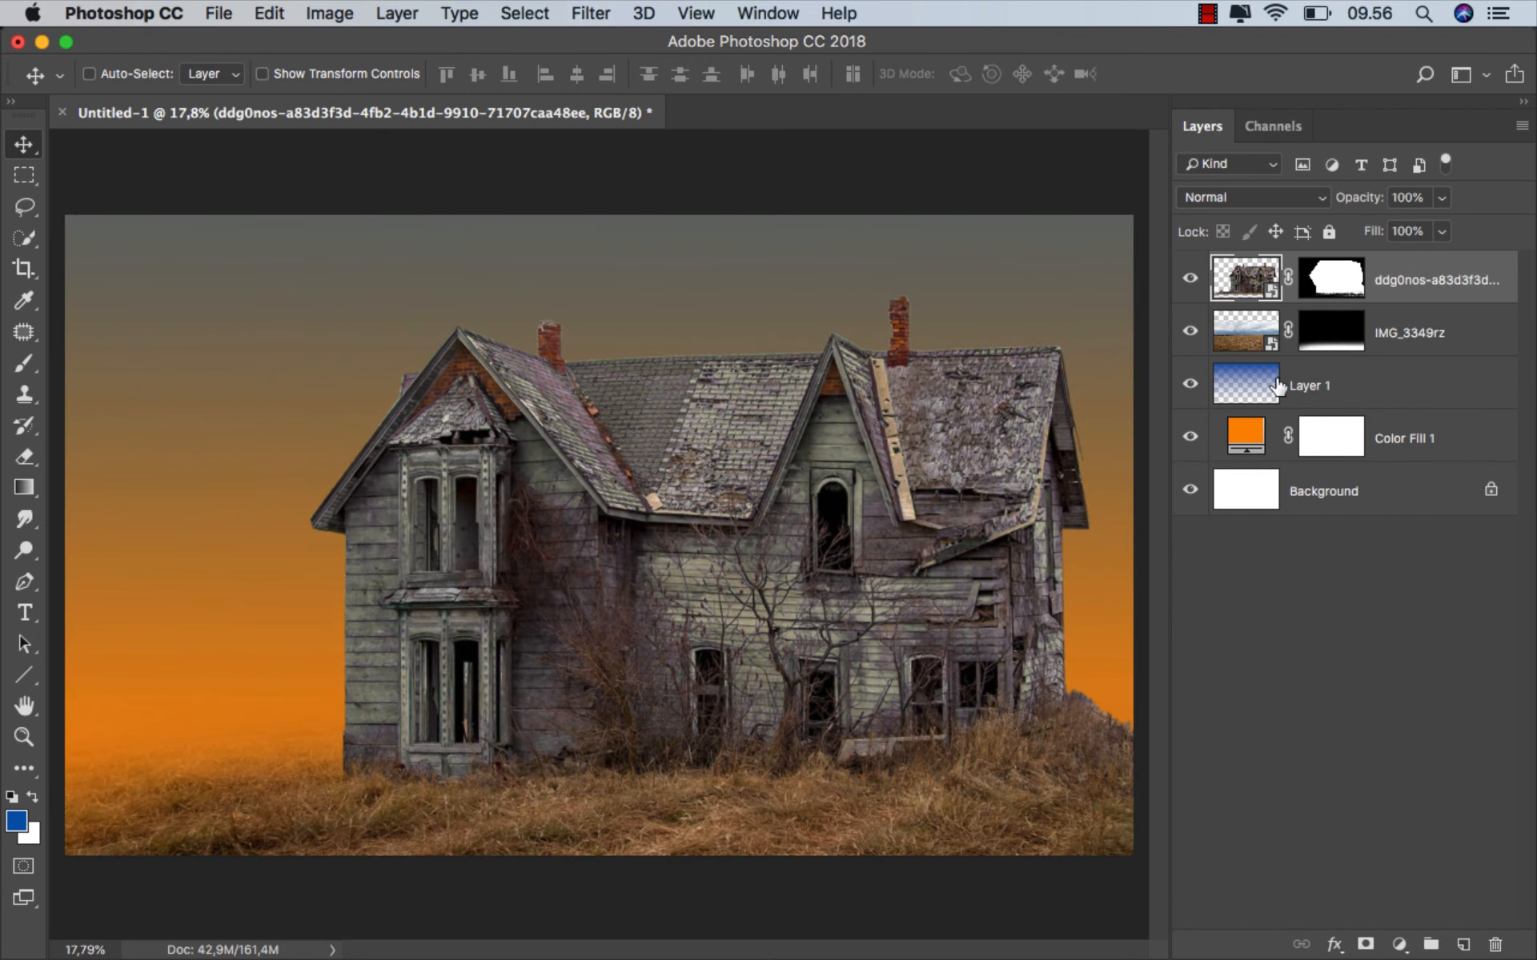
key("super+0")
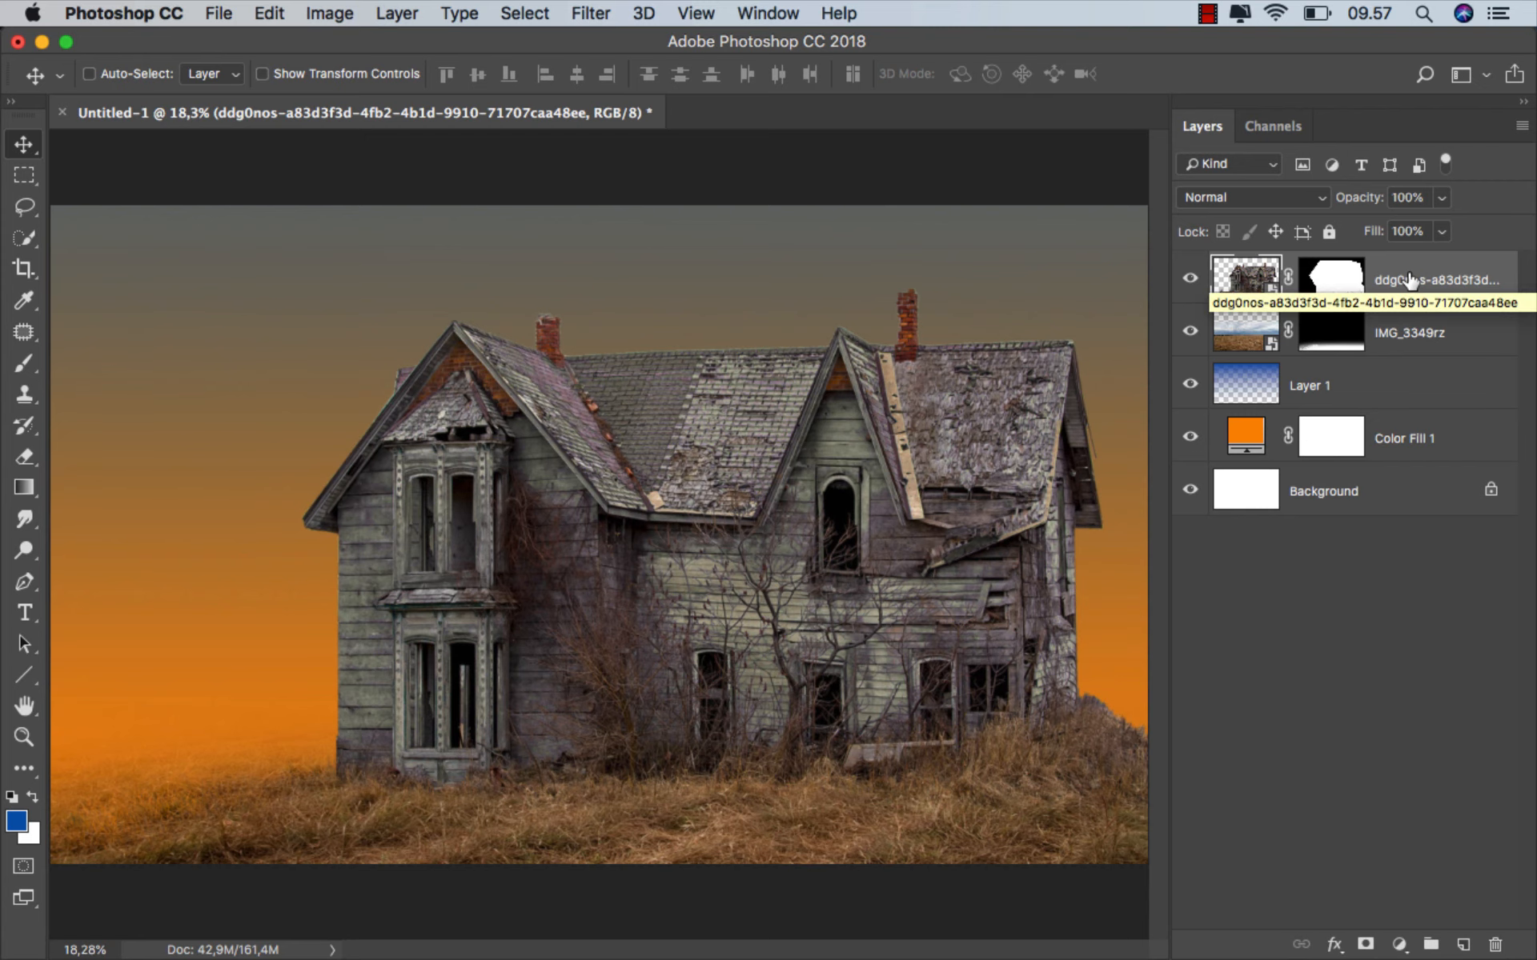
- Place the dark storm-cloud JPG into the composite and widen it to 86.81% so it spans the full canvas width
left_click(570, 884)
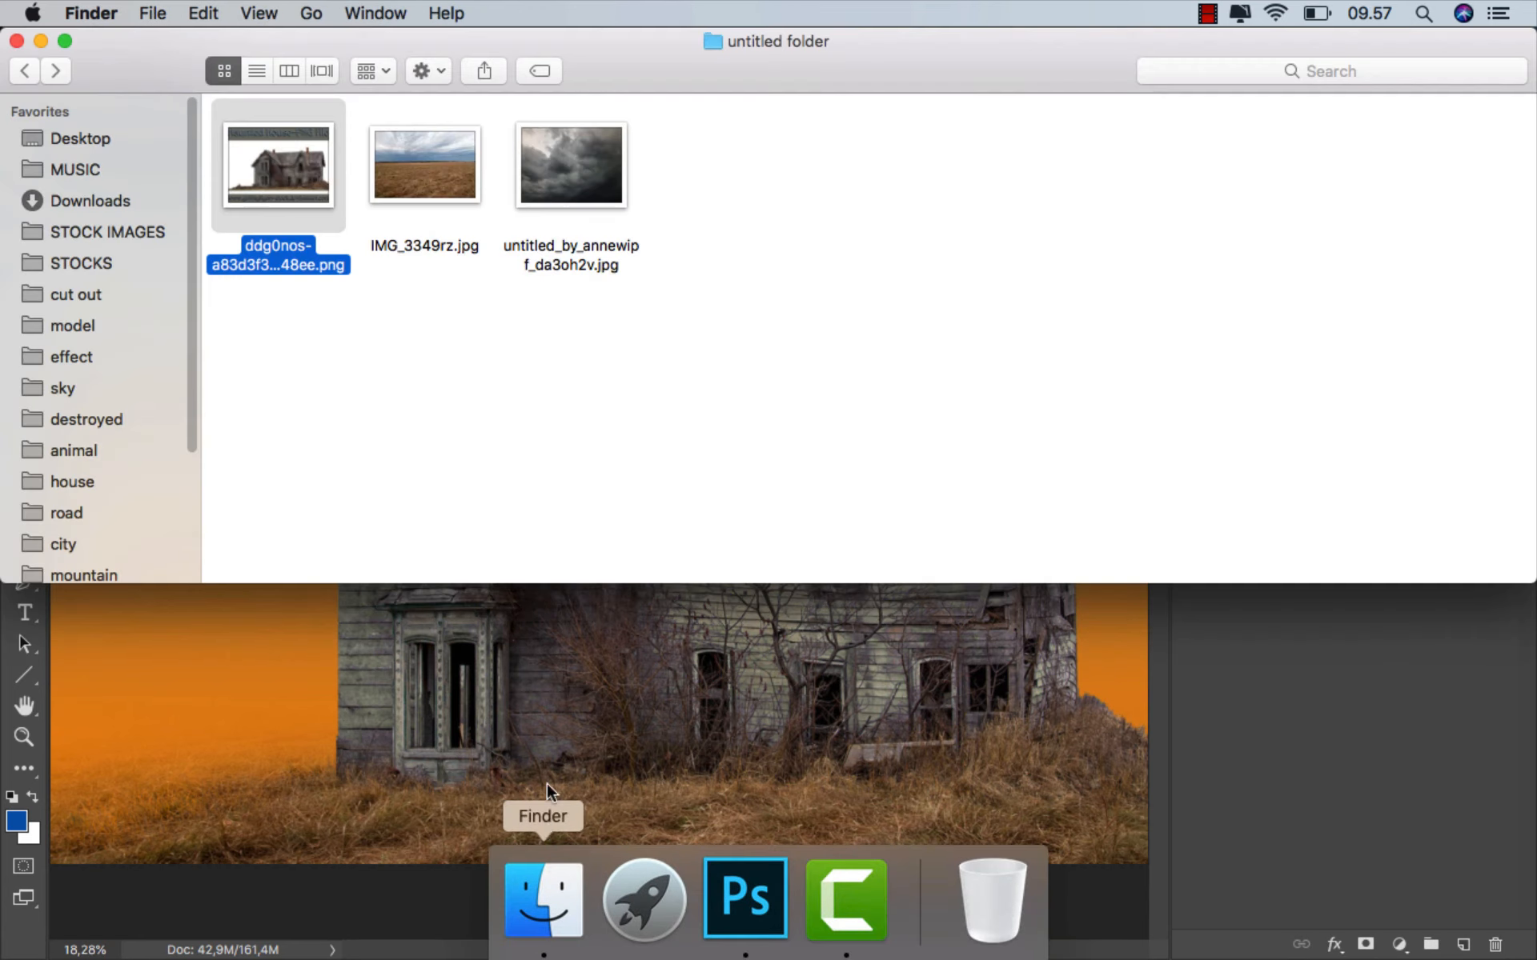
left_click_drag(583, 184, 648, 535)
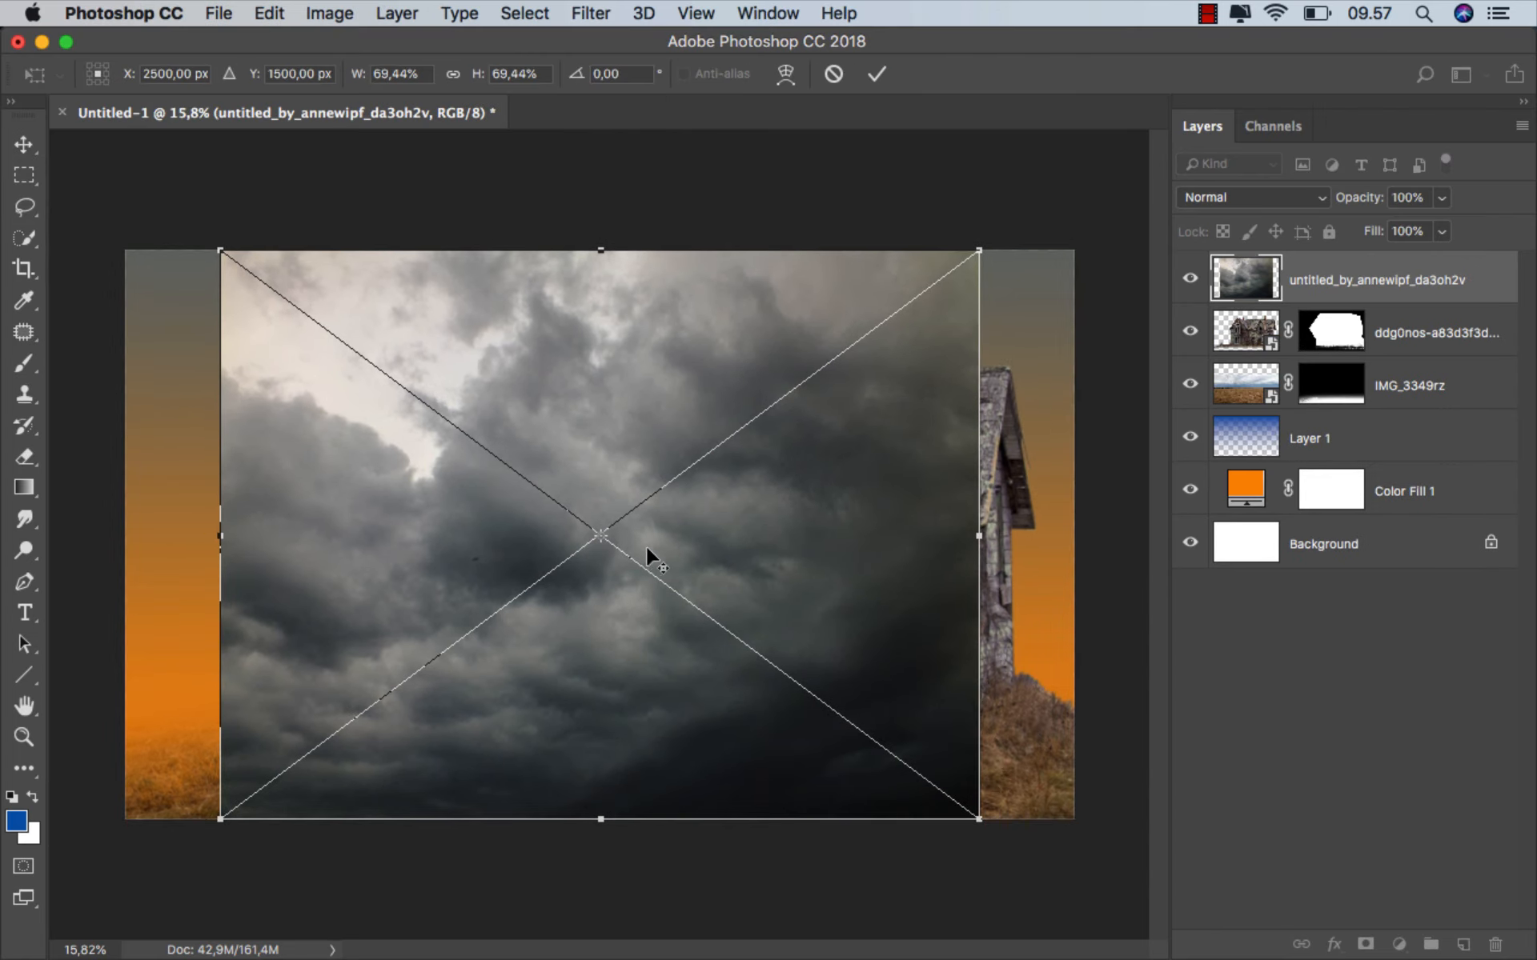
left_click_drag(996, 535, 1075, 540)
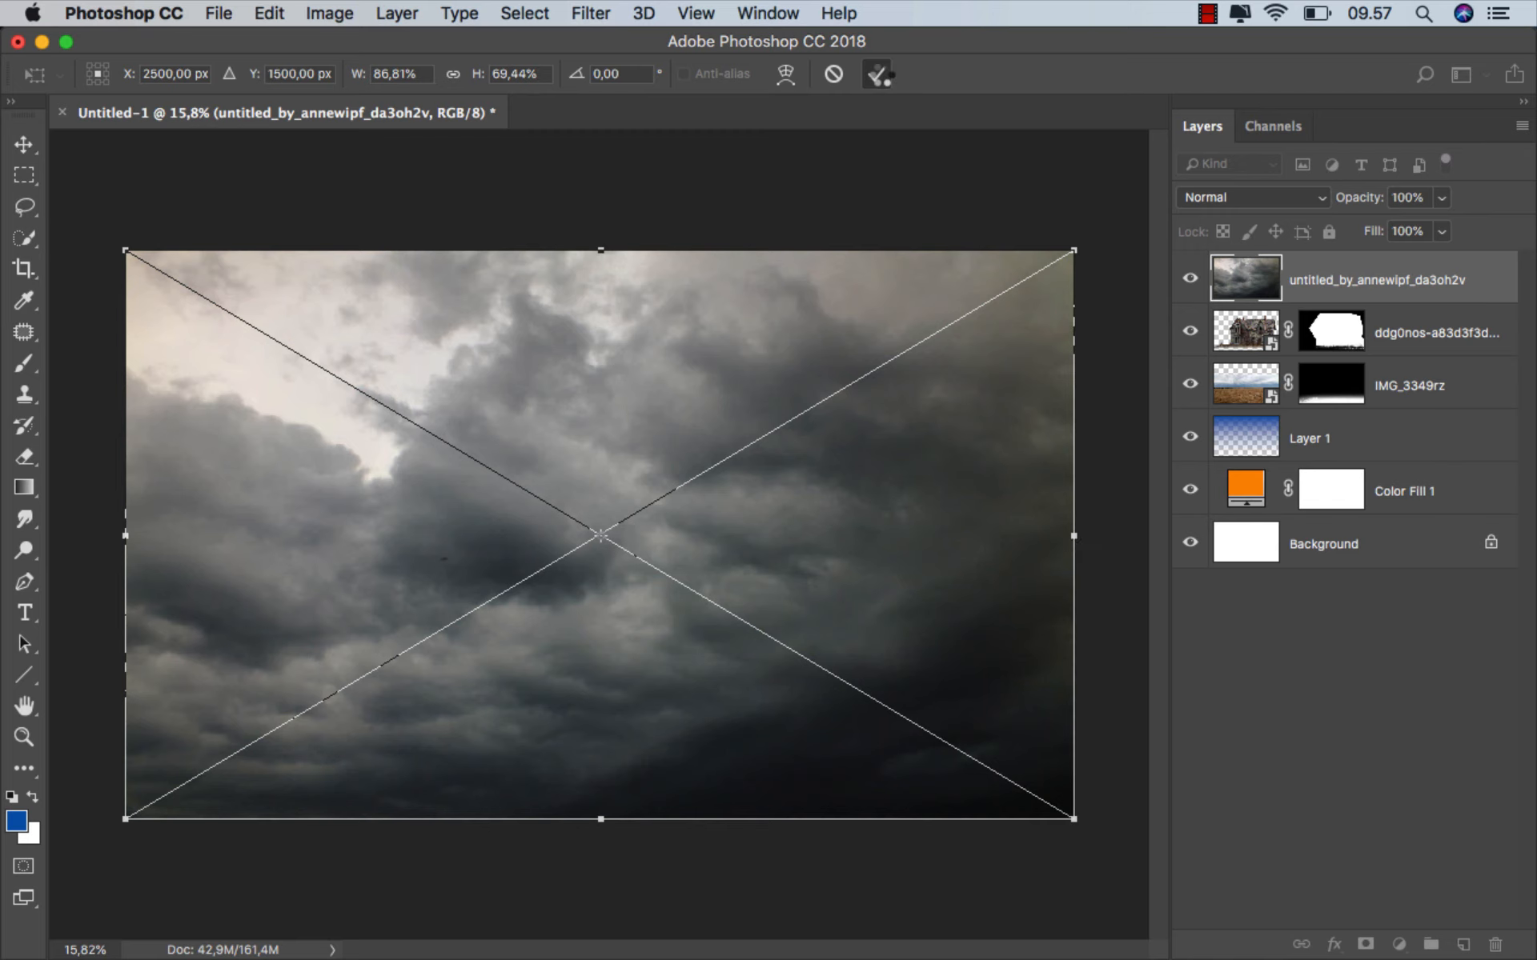
left_click(885, 83)
- Move the cloud layer between IMG_3349rz and Layer 1 and set its blend mode to Multiply
left_click_drag(1365, 272, 1351, 417)
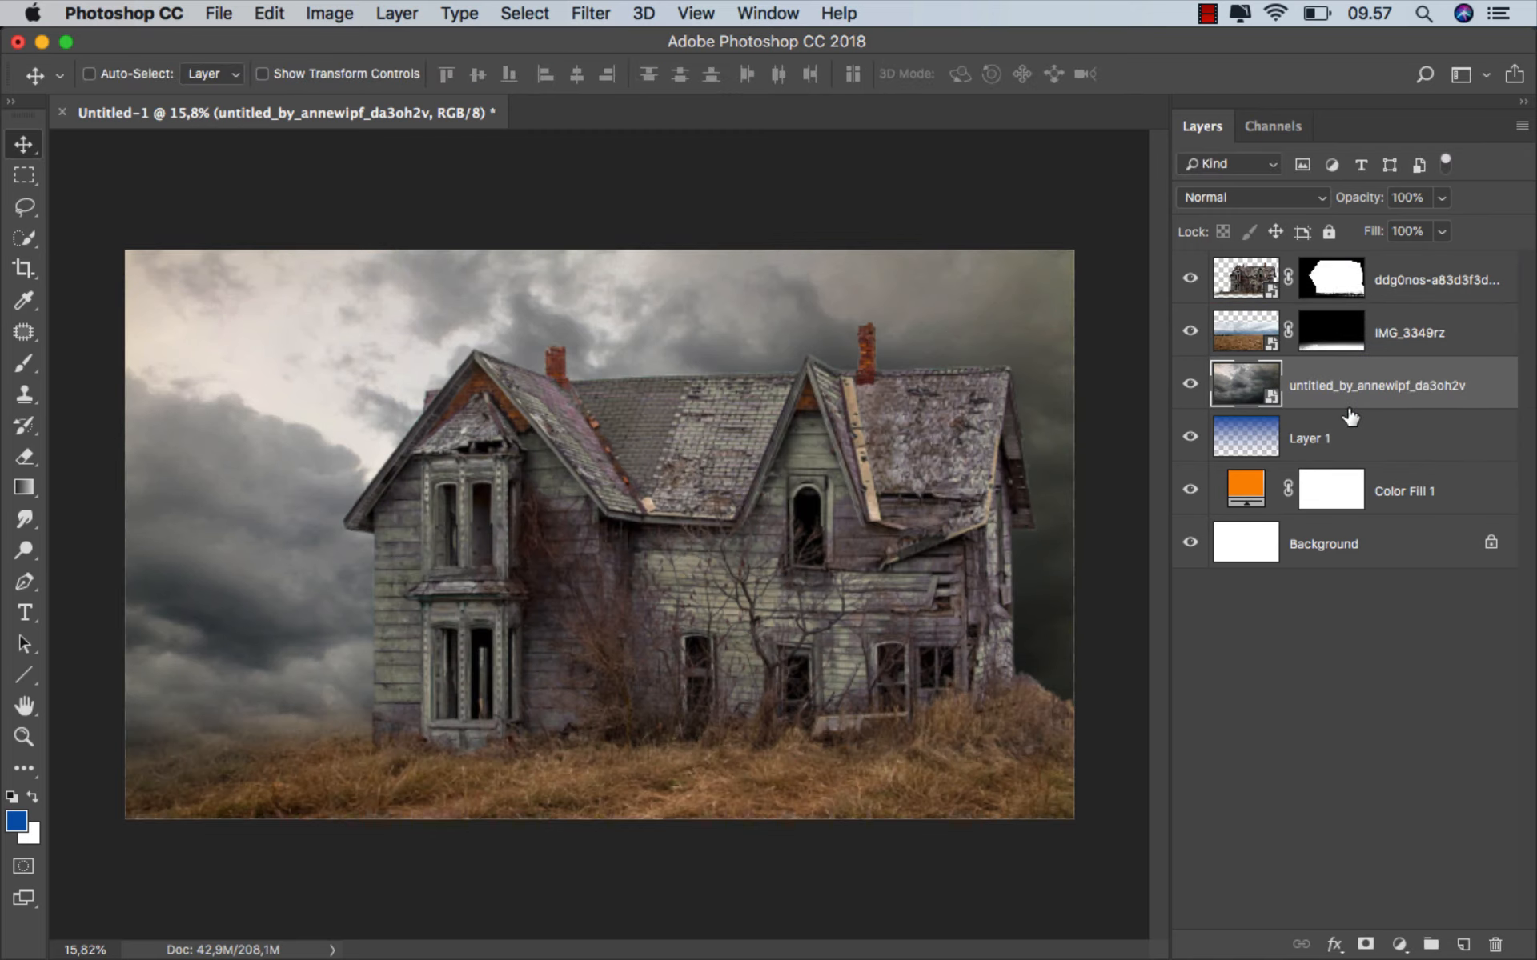
left_click(1225, 200)
left_click(1224, 267)
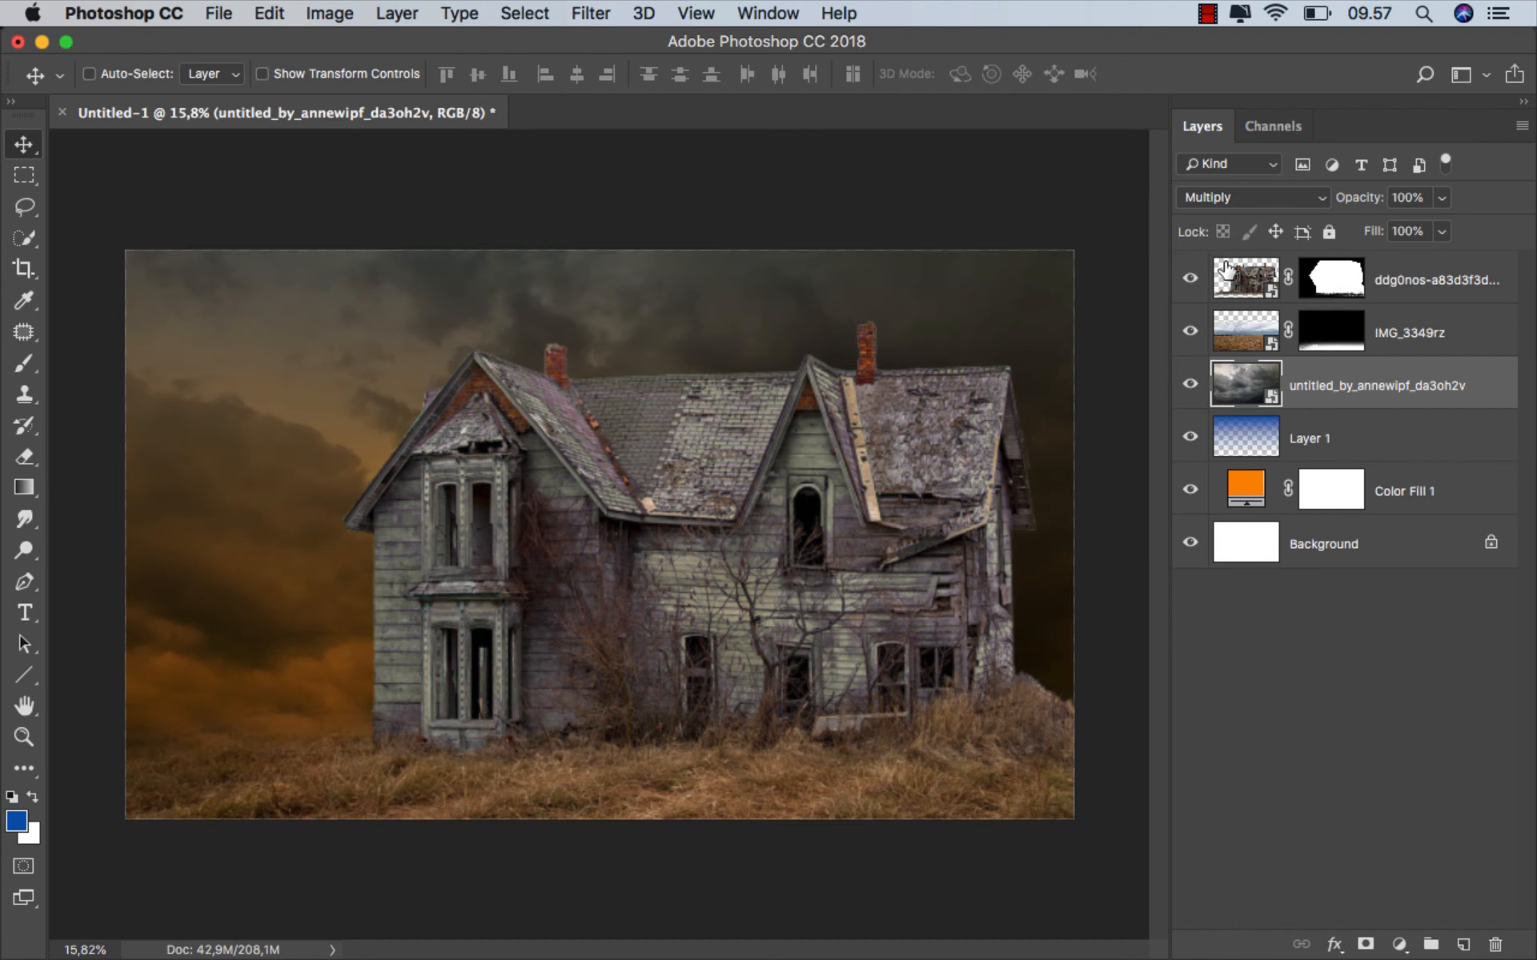
scroll(793, 369, "up", 5)
scroll(793, 369, "down", 3)
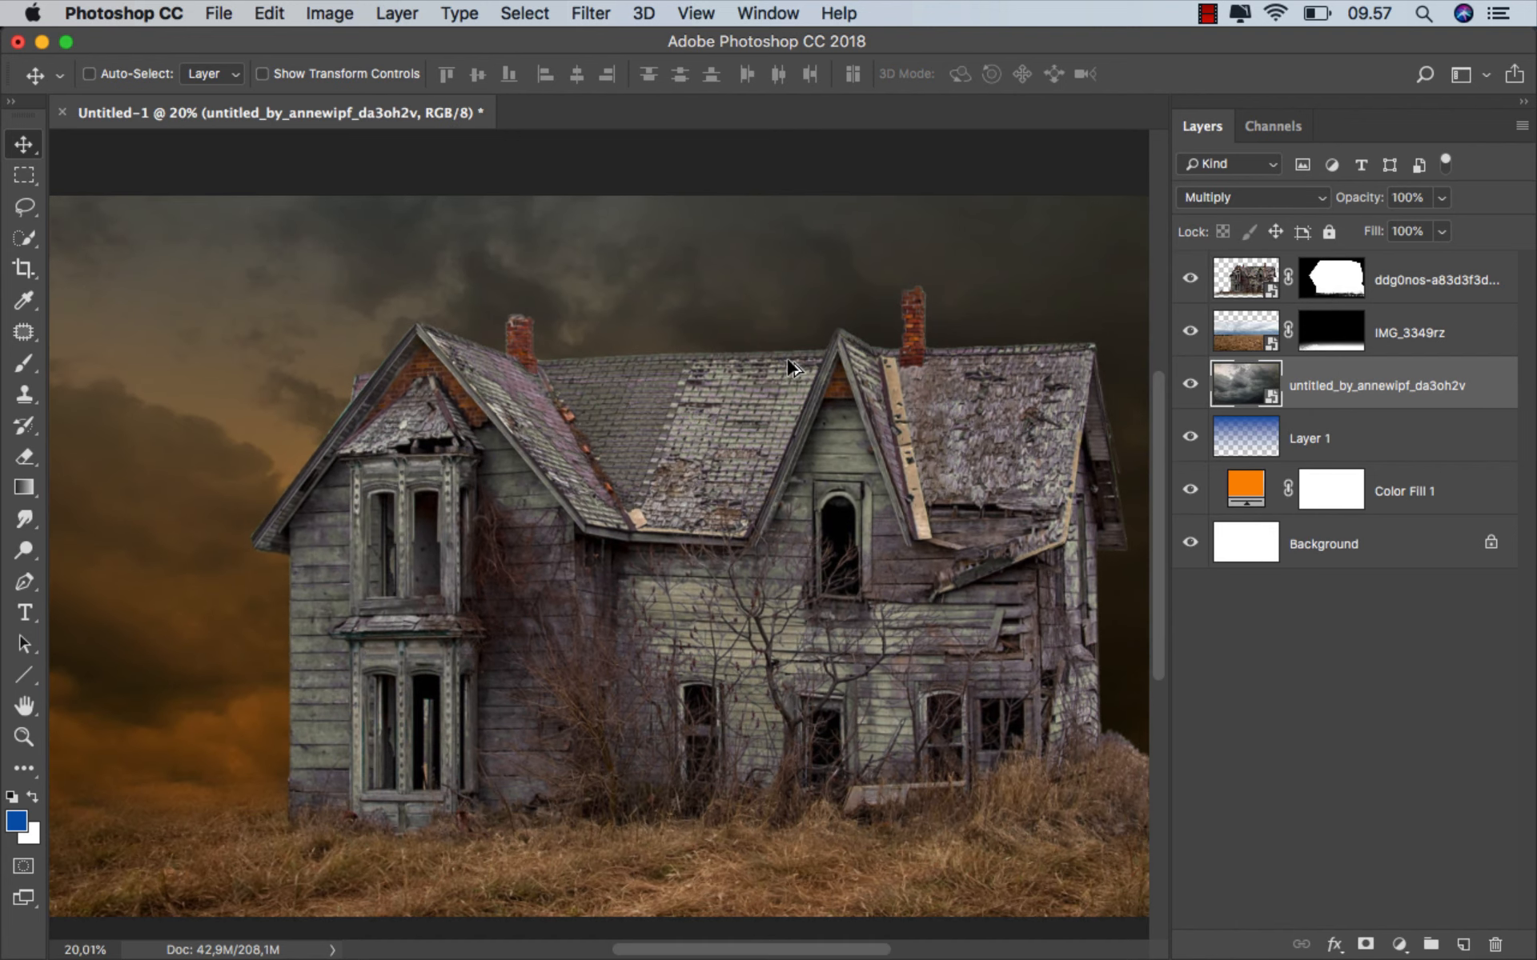
scroll(792, 369, "down", 2)
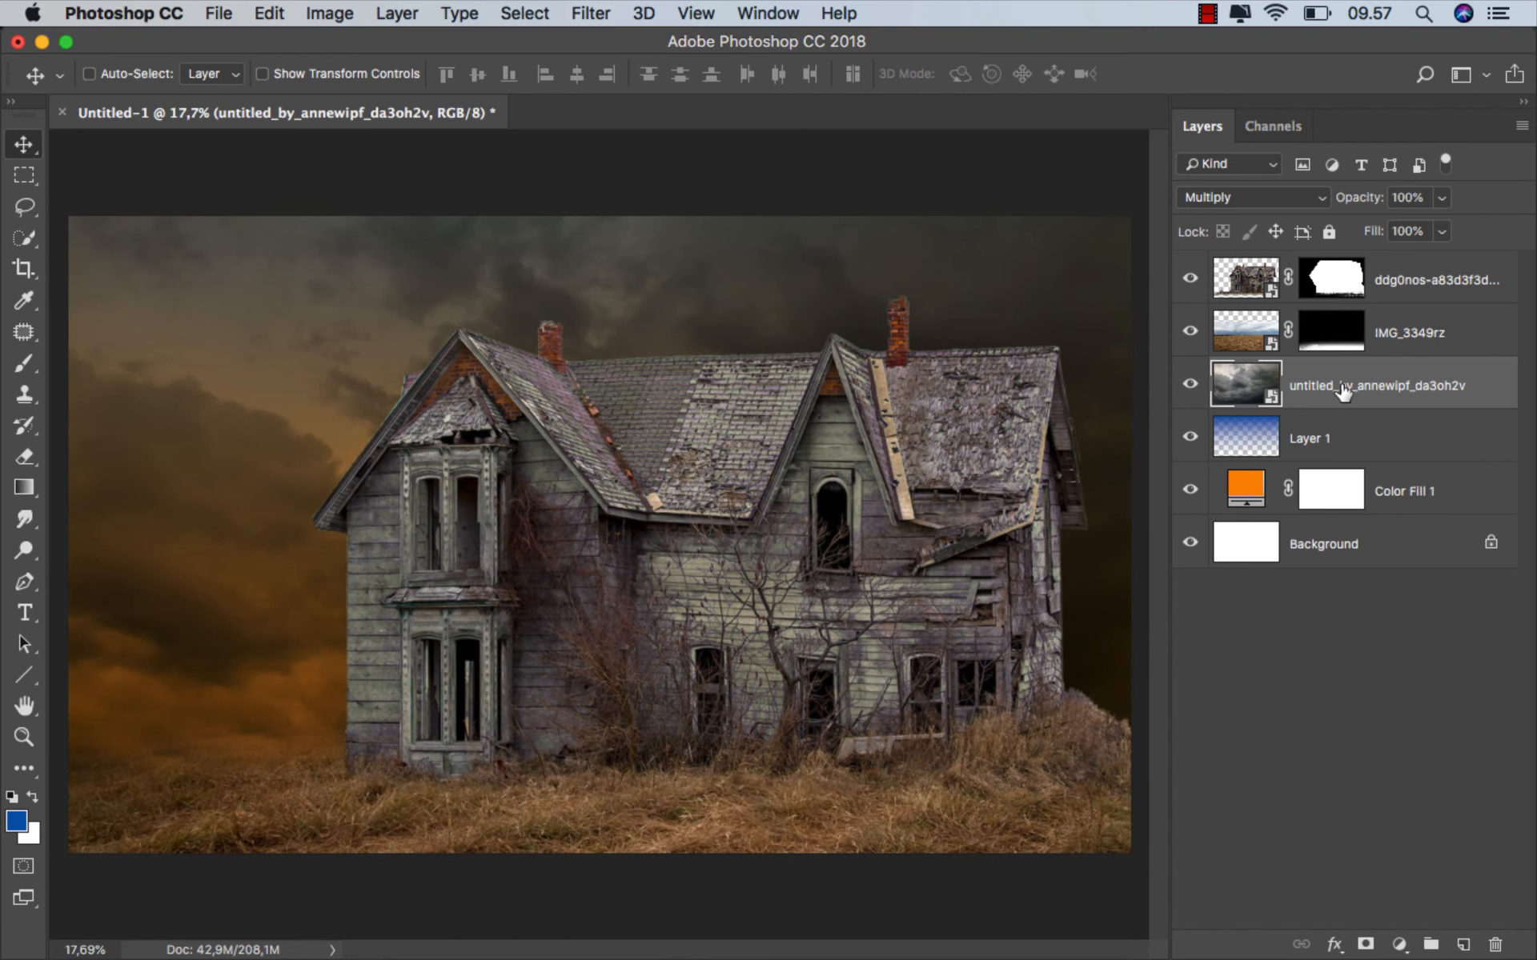
- Lower the storm-cloud layer's fill to 93%
left_click(1441, 233)
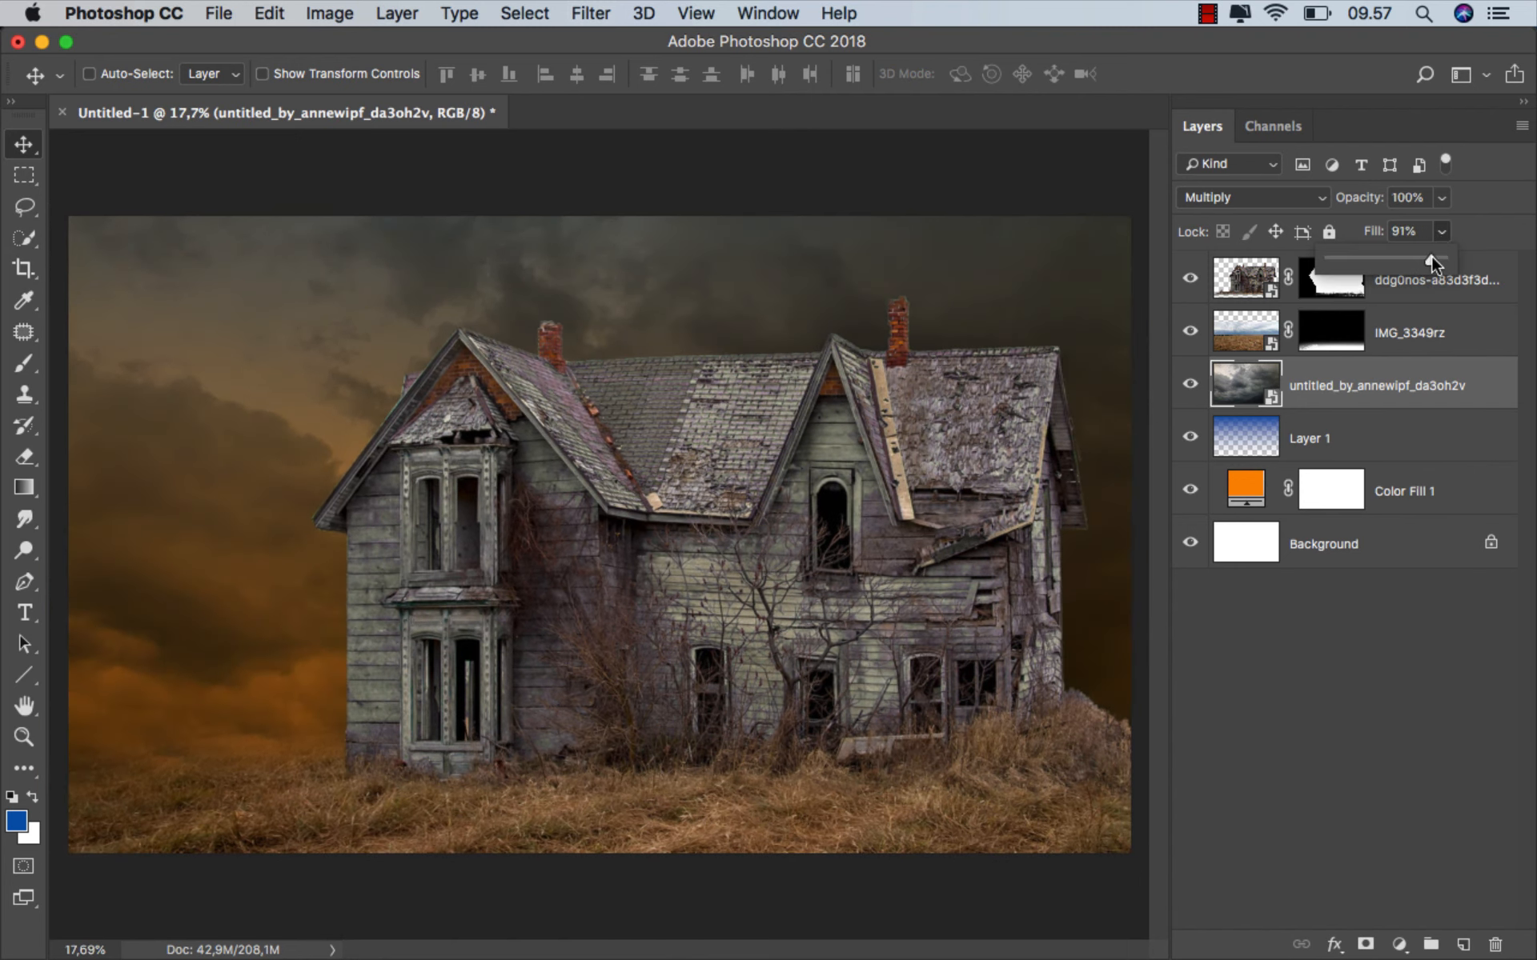
left_click(1381, 384)
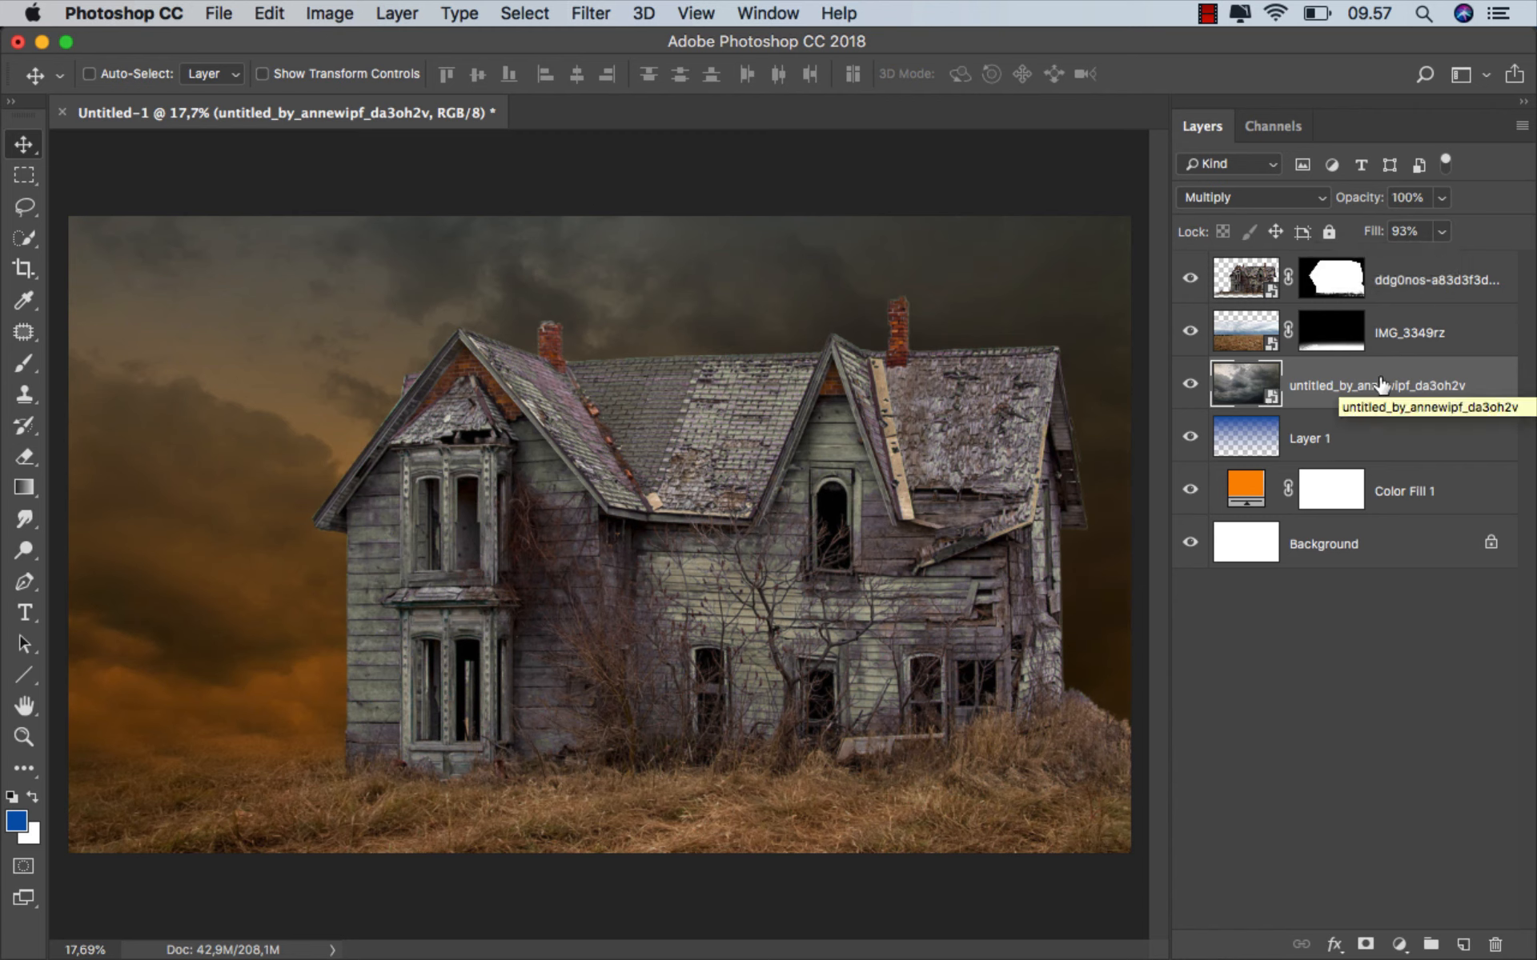
- Add an Exposure adjustment clipped to the IMG_3349rz grass layer, with exposure -3,49 and gamma correction 0,81
left_click(1398, 333)
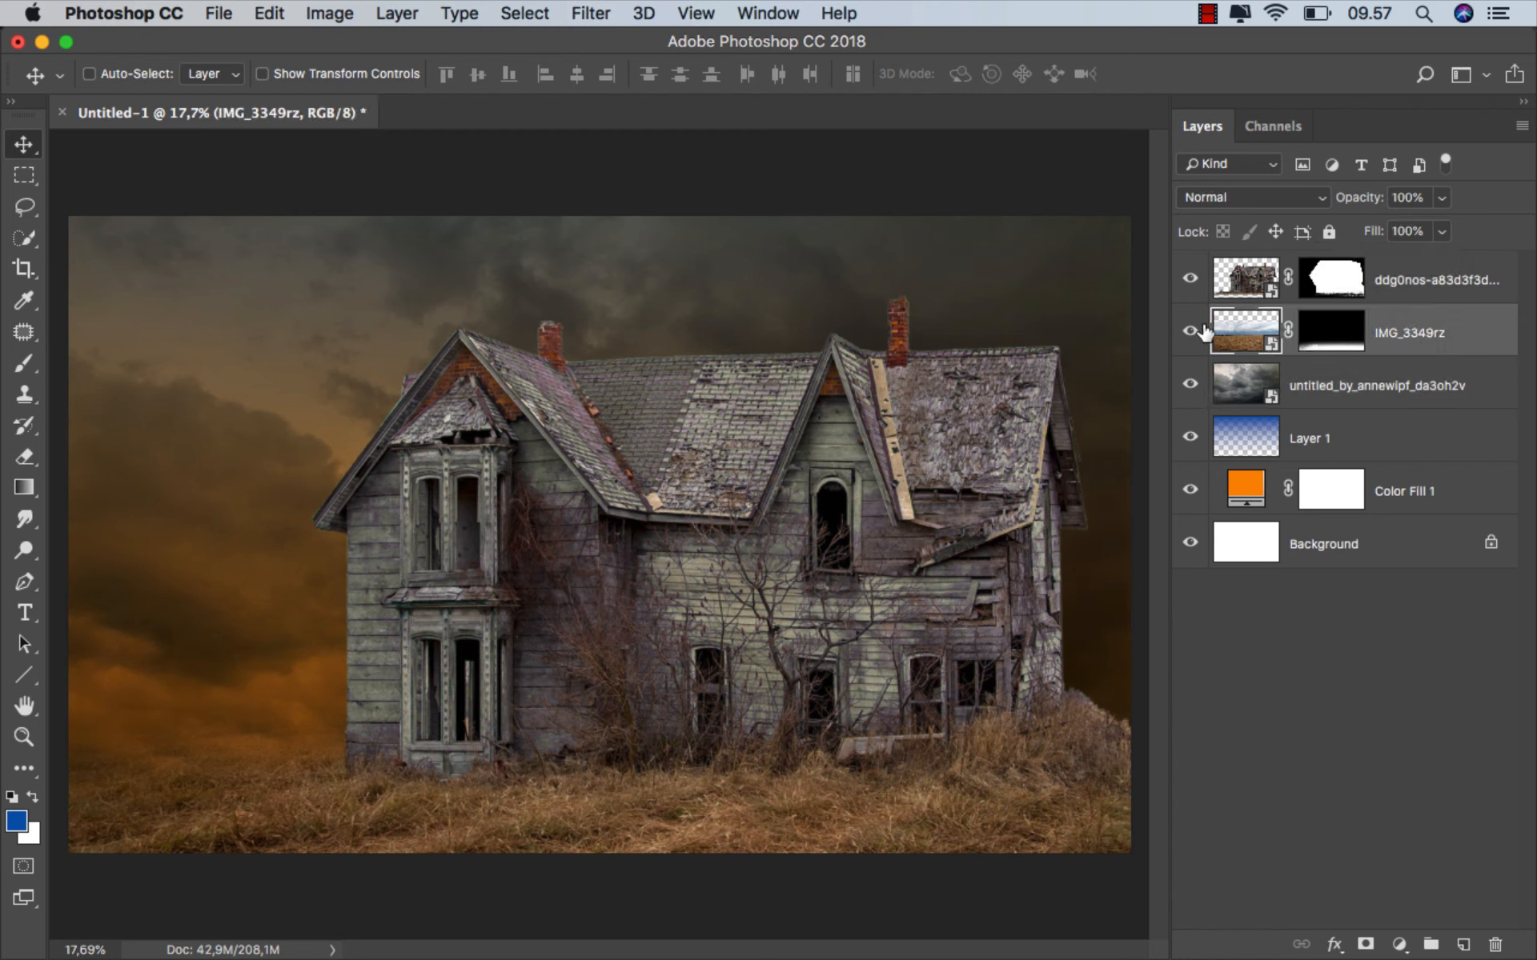
left_click(1402, 941)
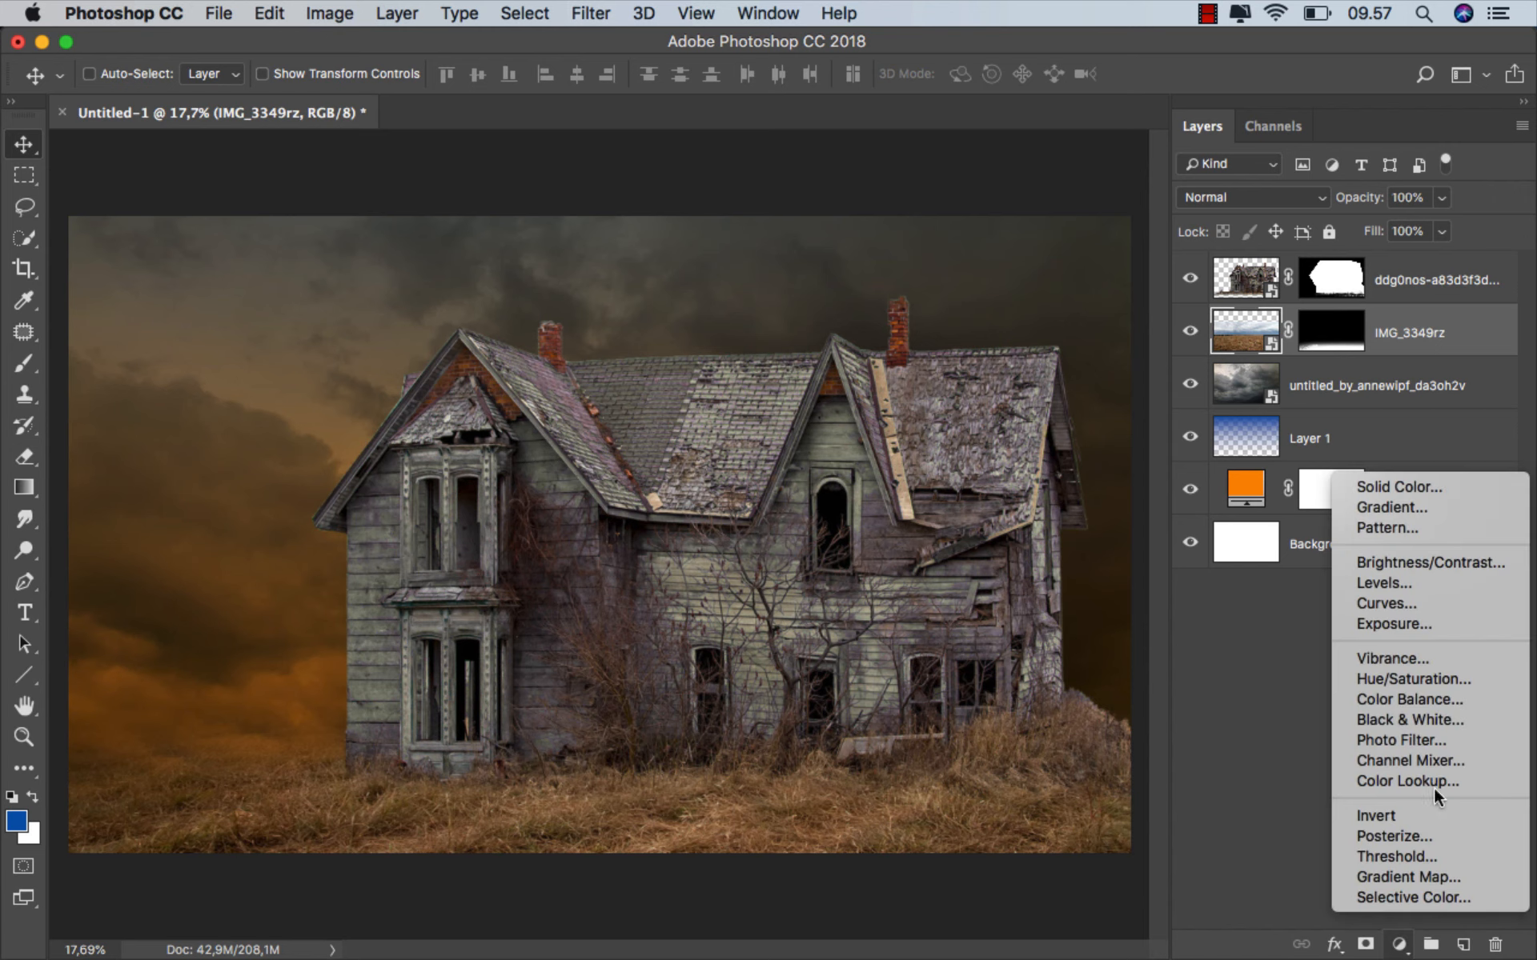
left_click(1436, 629)
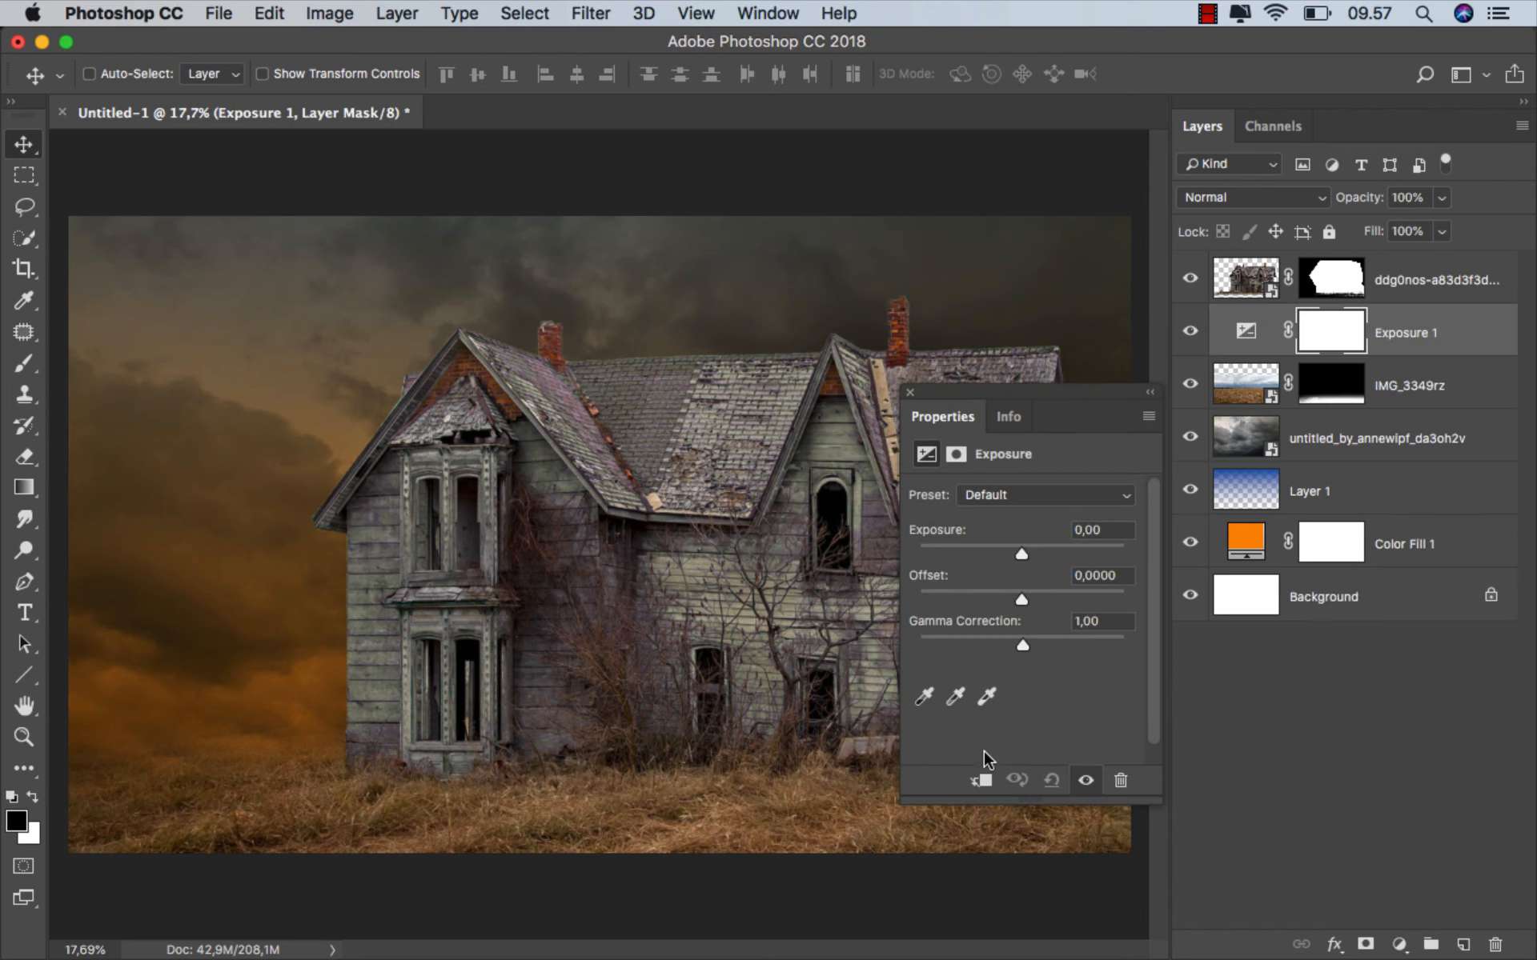
left_click(979, 780)
left_click_drag(1020, 552, 967, 549)
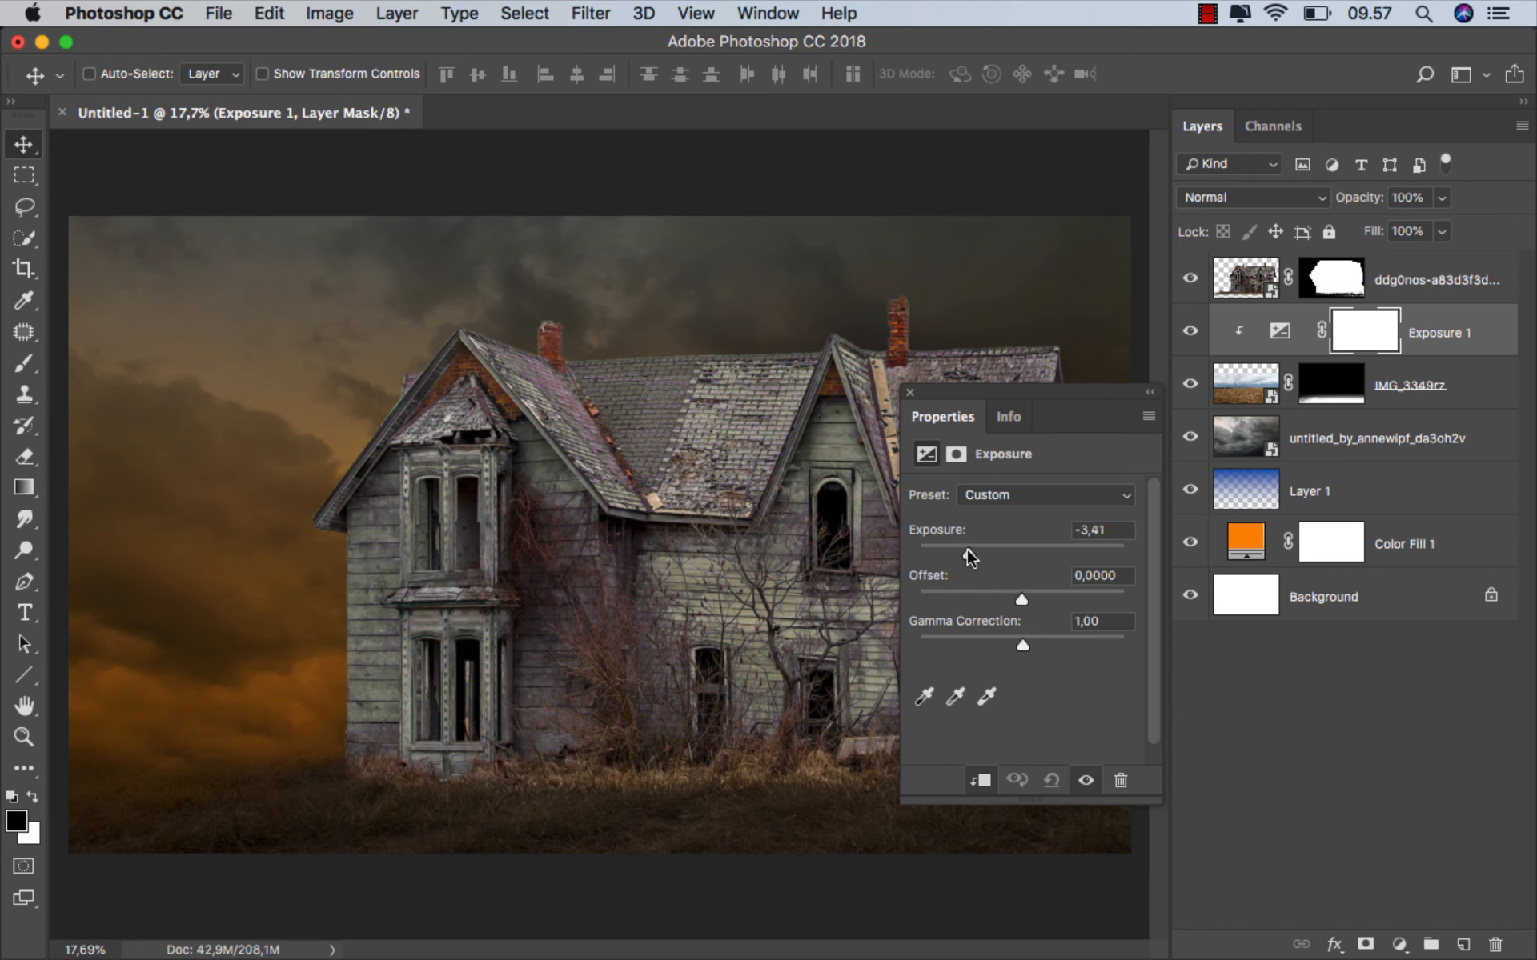
left_click_drag(1023, 645, 1036, 643)
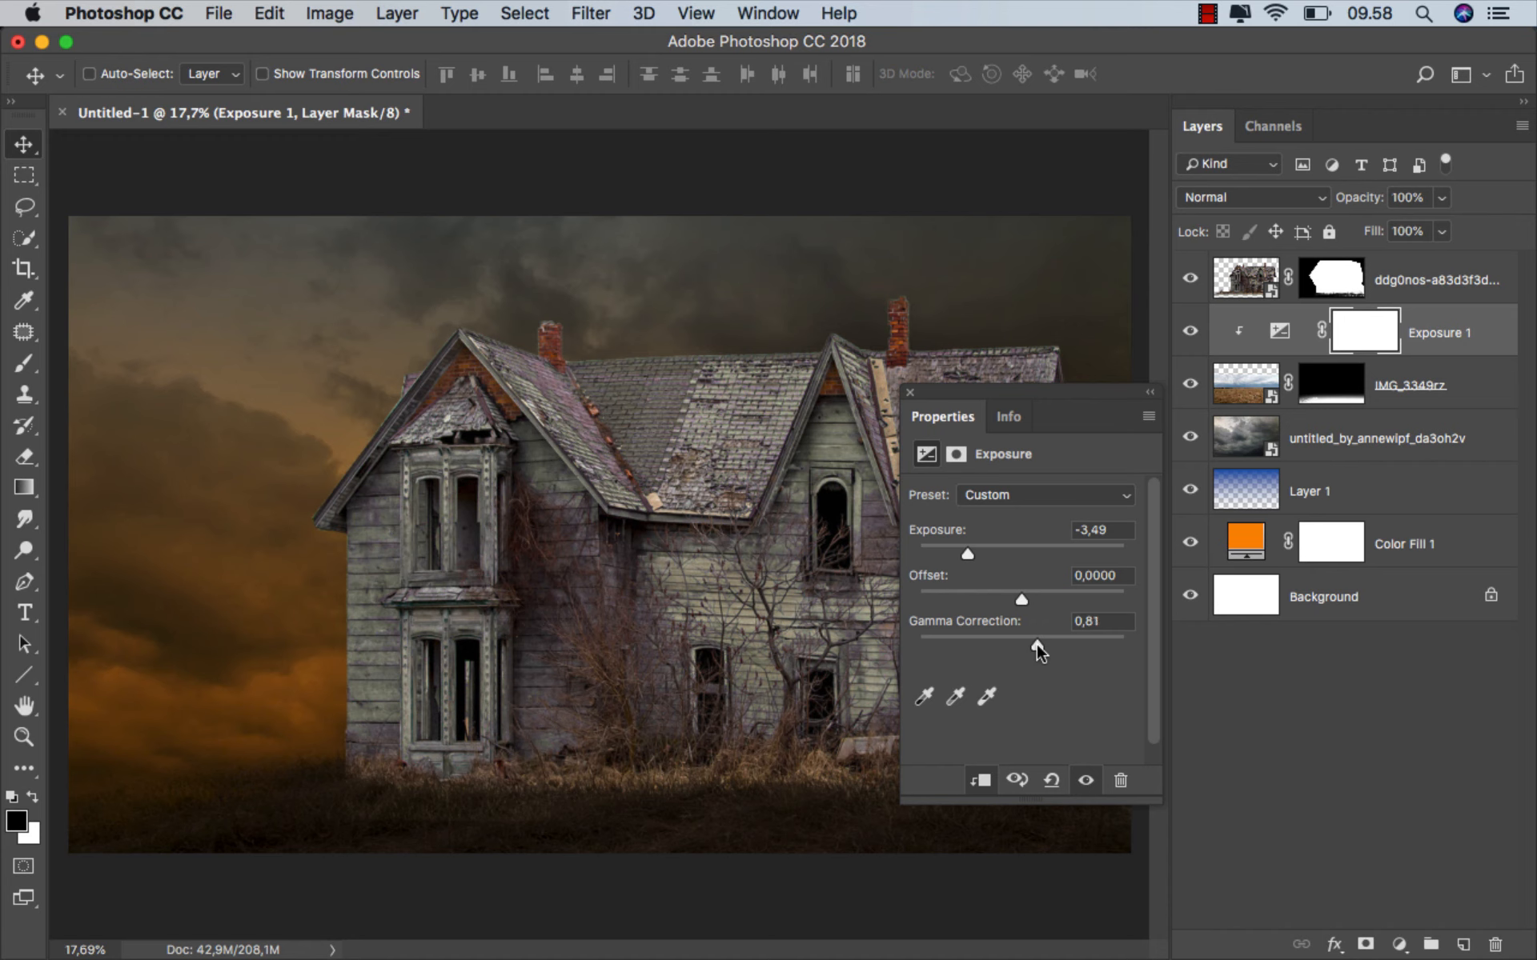
left_click(910, 391)
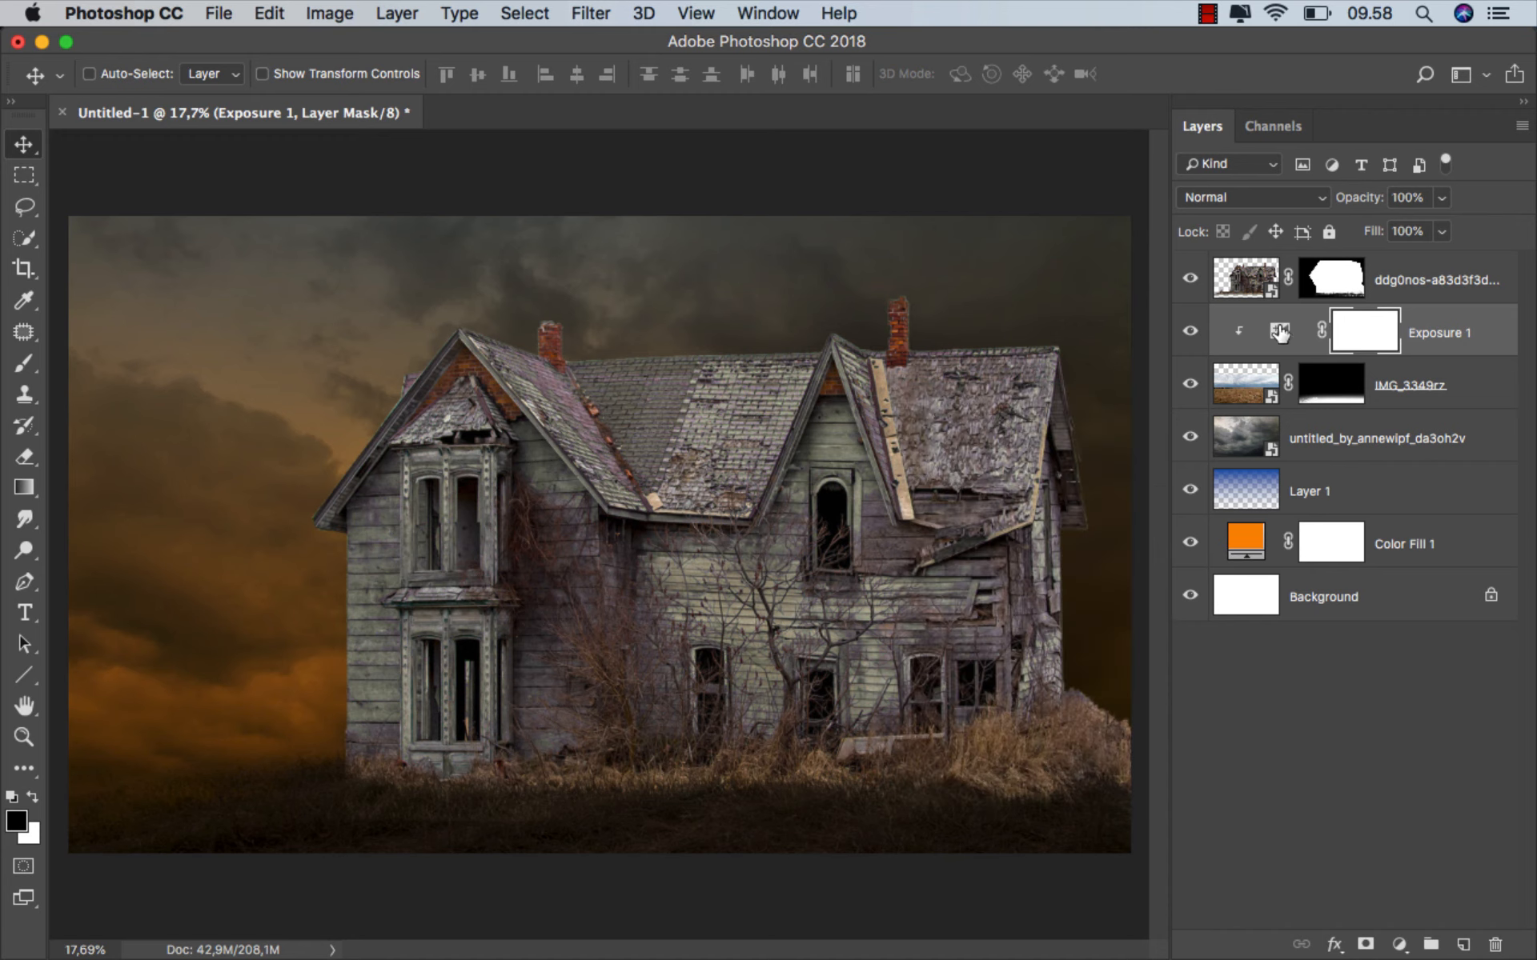
- Paint the Exposure 1 mask black with a soft round brush at 21% opacity to brighten the grass in front of the bay window
right_click(26, 367)
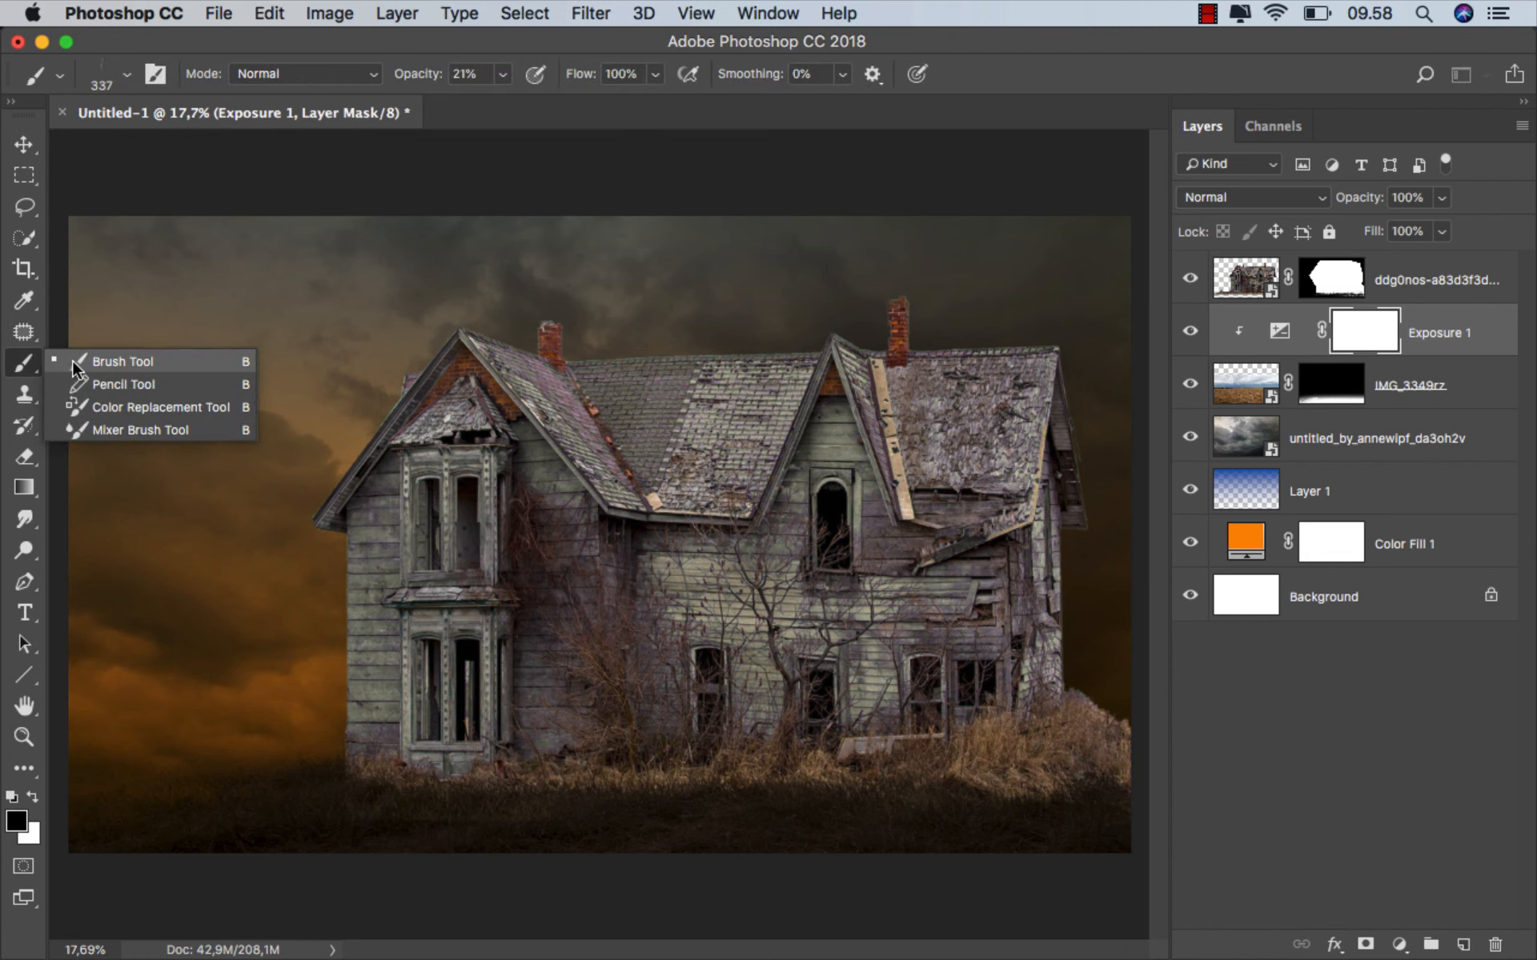
left_click(80, 362)
scroll(385, 744, "up", 5)
scroll(456, 732, "down", 5)
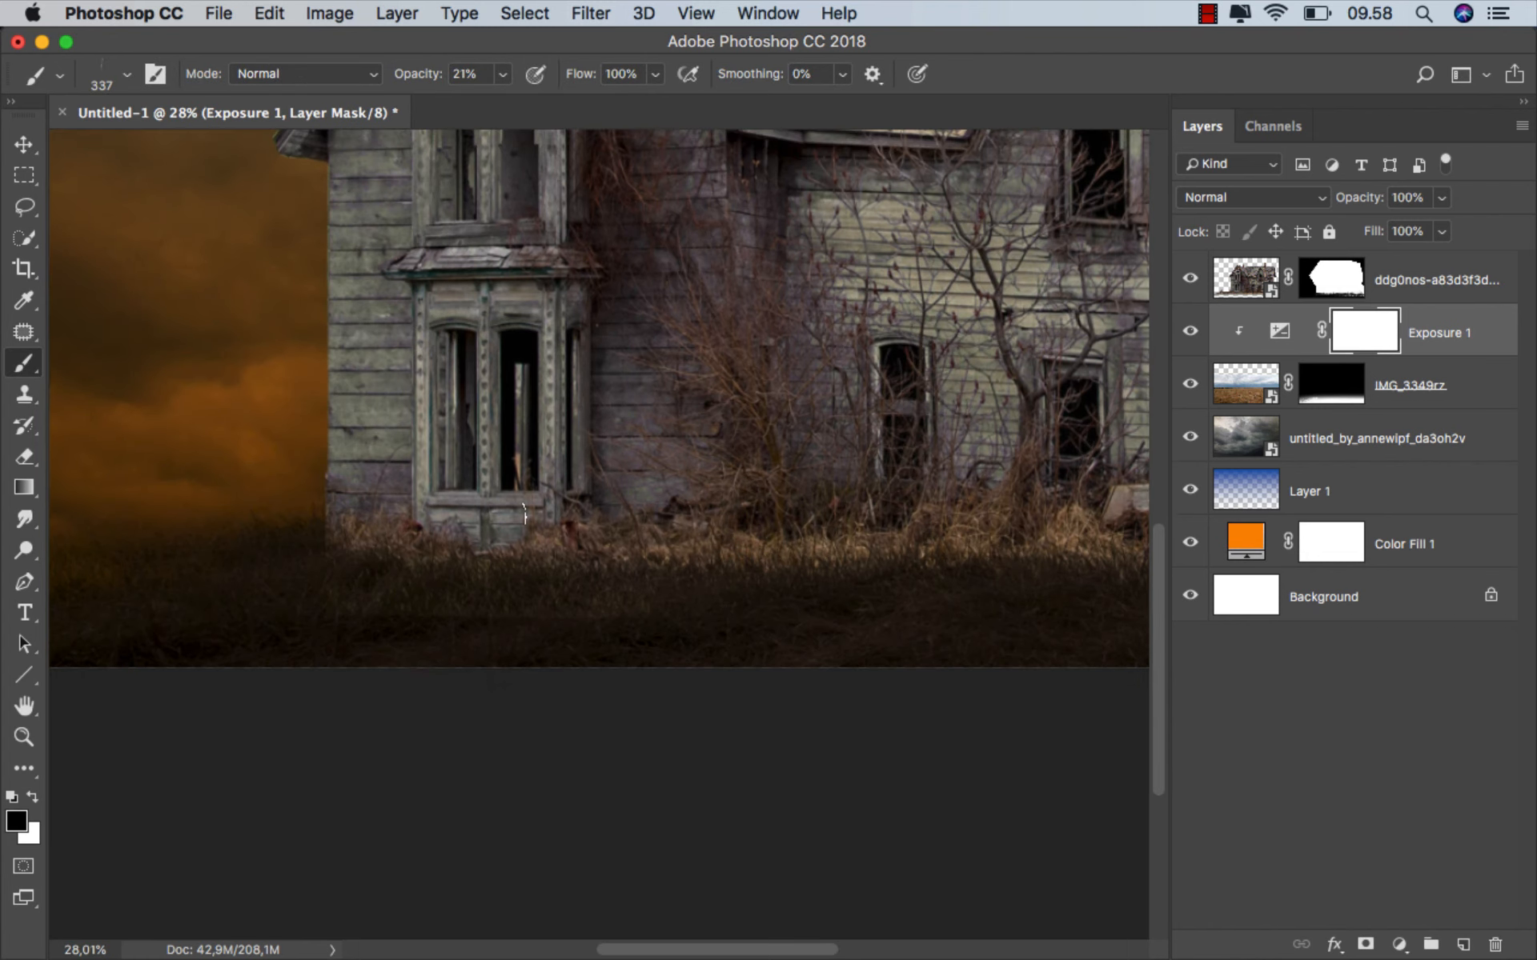
scroll(694, 555, "up", 1)
right_click(620, 538)
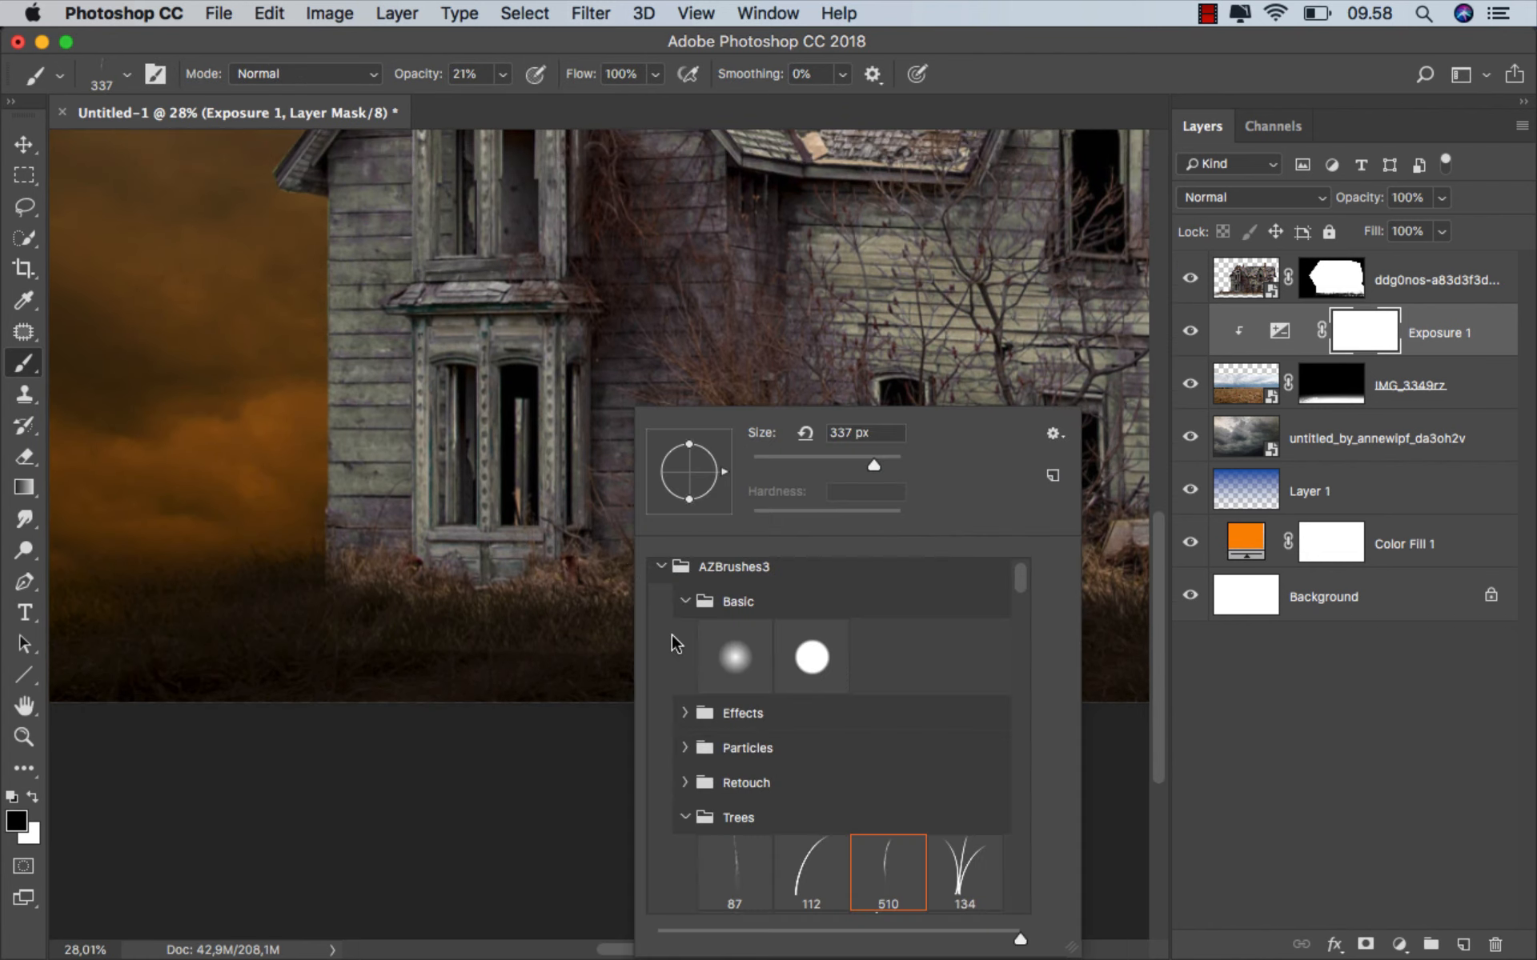
left_click(731, 650)
left_click_drag(472, 530, 479, 530)
scroll(559, 573, "up", 2)
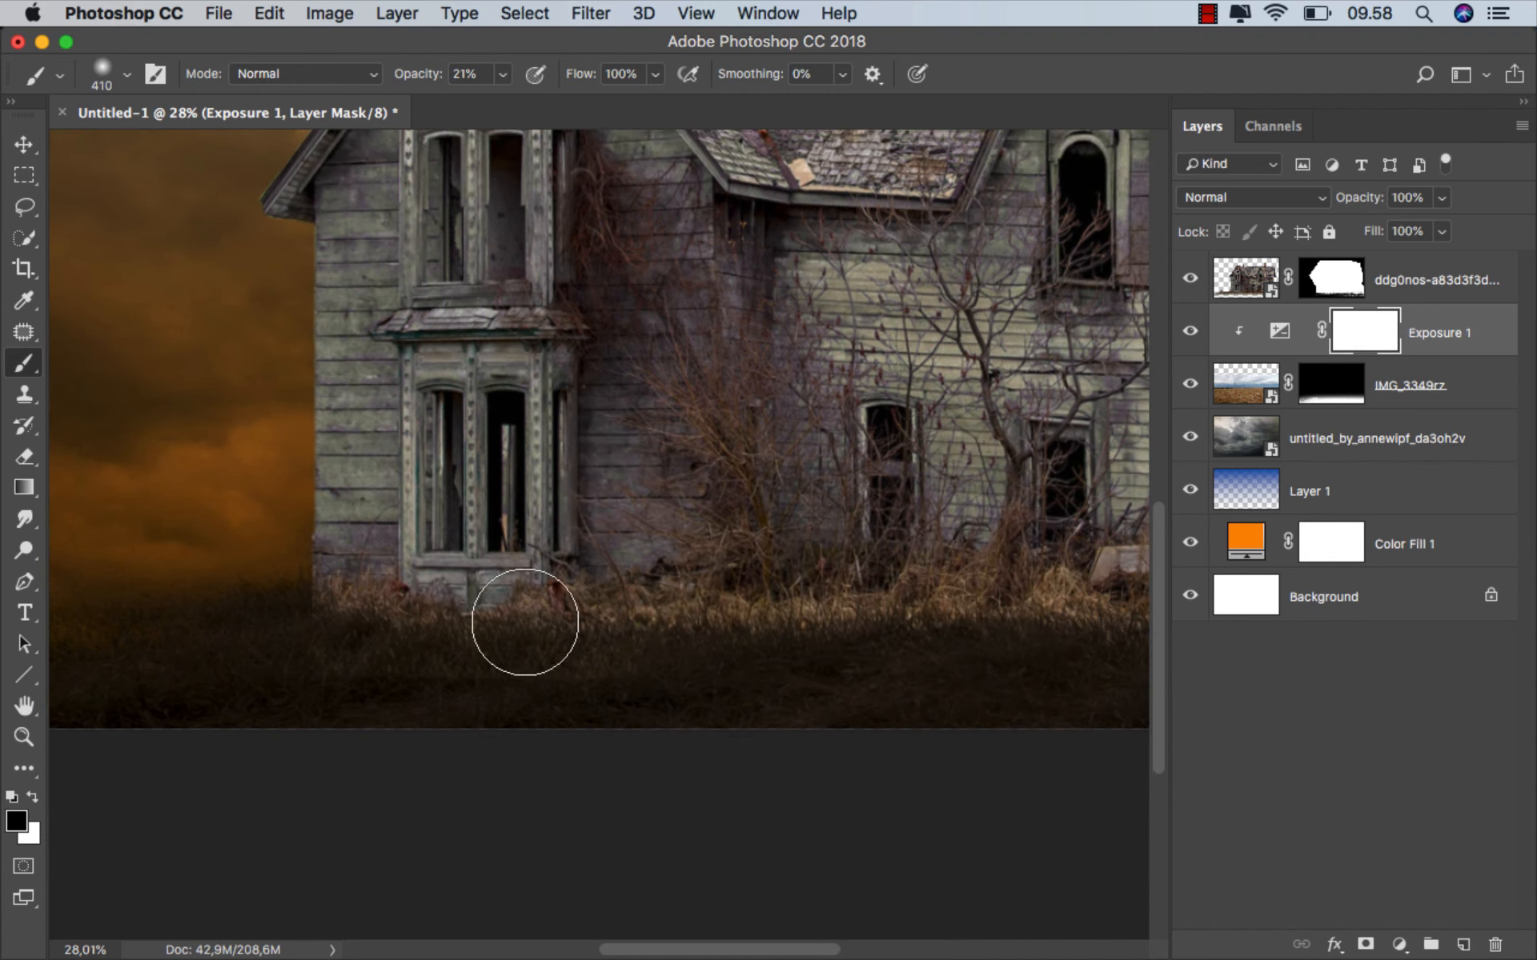
mouse_move(521, 621)
left_mouse_down()
mouse_move(801, 622)
mouse_move(349, 645)
left_mouse_up()
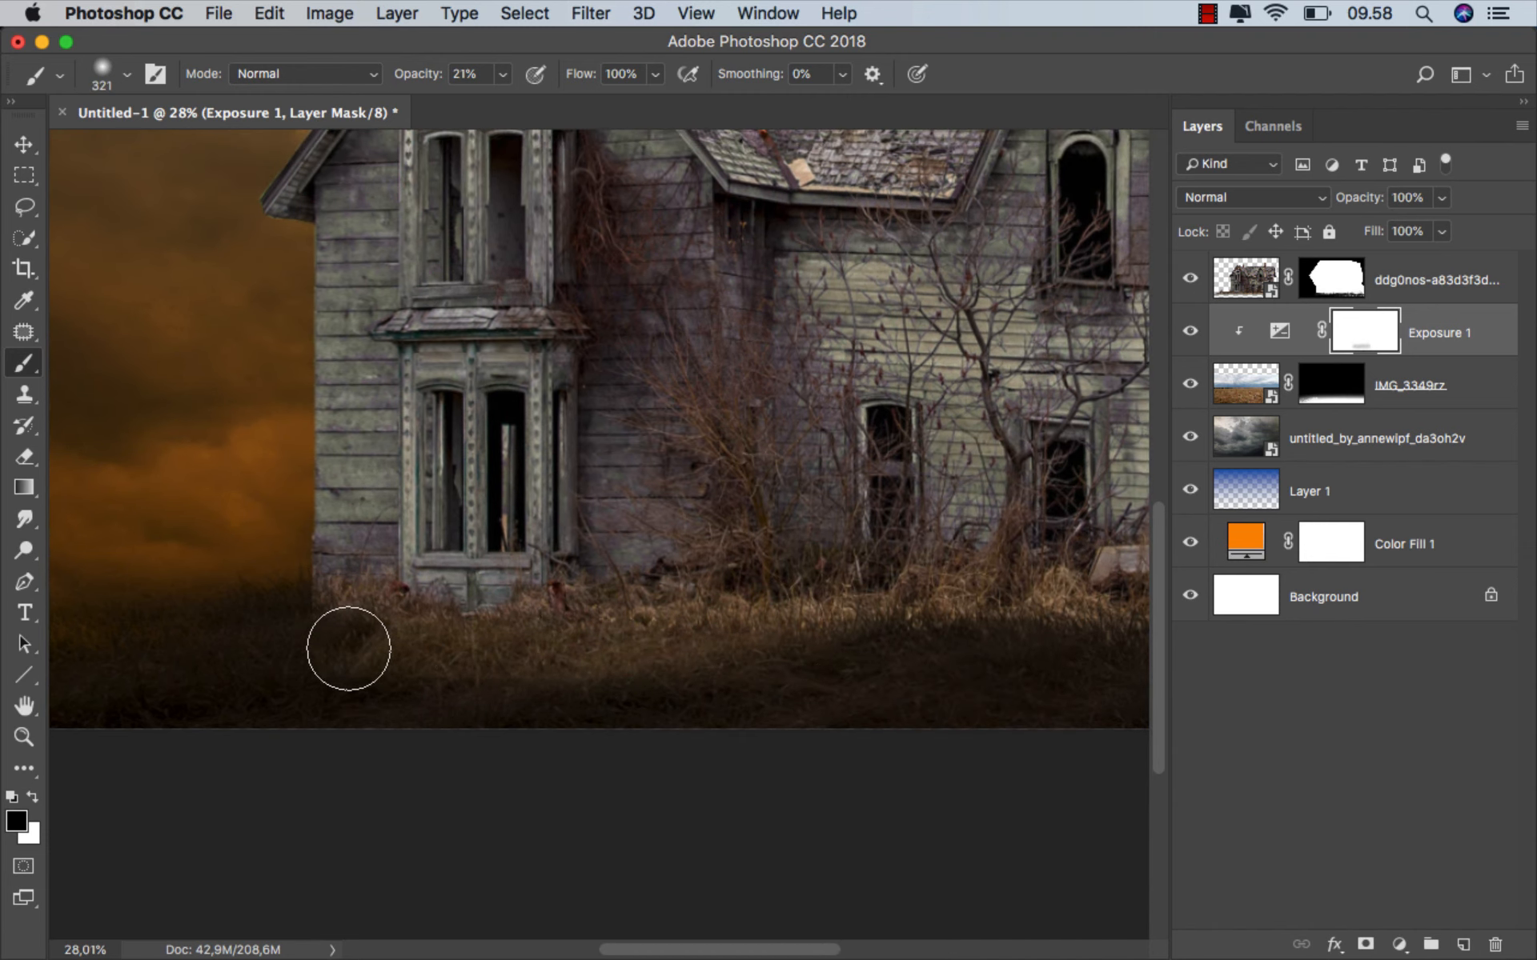
left_click_drag(667, 630, 356, 642)
- Continue painting black on the Exposure 1 mask to lighten the grass along the rest of the house front, up to the far corner
scroll(356, 642, "right", 3)
left_click_drag(720, 617, 737, 617)
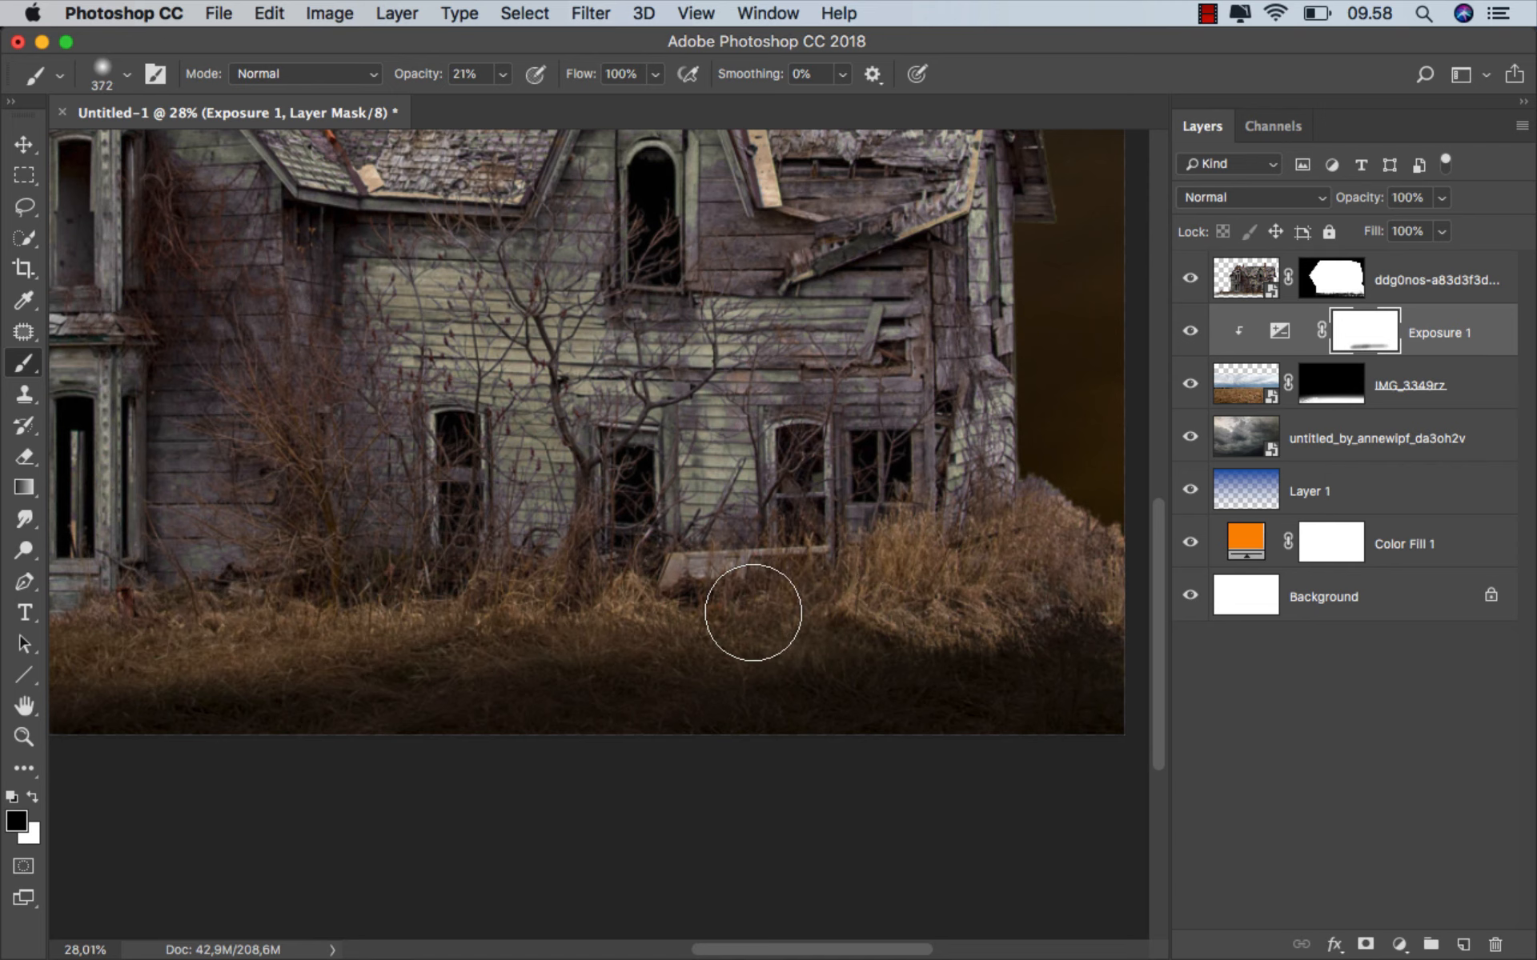
mouse_move(1044, 640)
left_mouse_down()
mouse_move(905, 623)
mouse_move(1094, 640)
mouse_move(361, 671)
left_mouse_up()
- Reduce the brush opacity to 10% and softly lighten the grass beside the bay-window end of the house on the mask
scroll(361, 671, "left", 10)
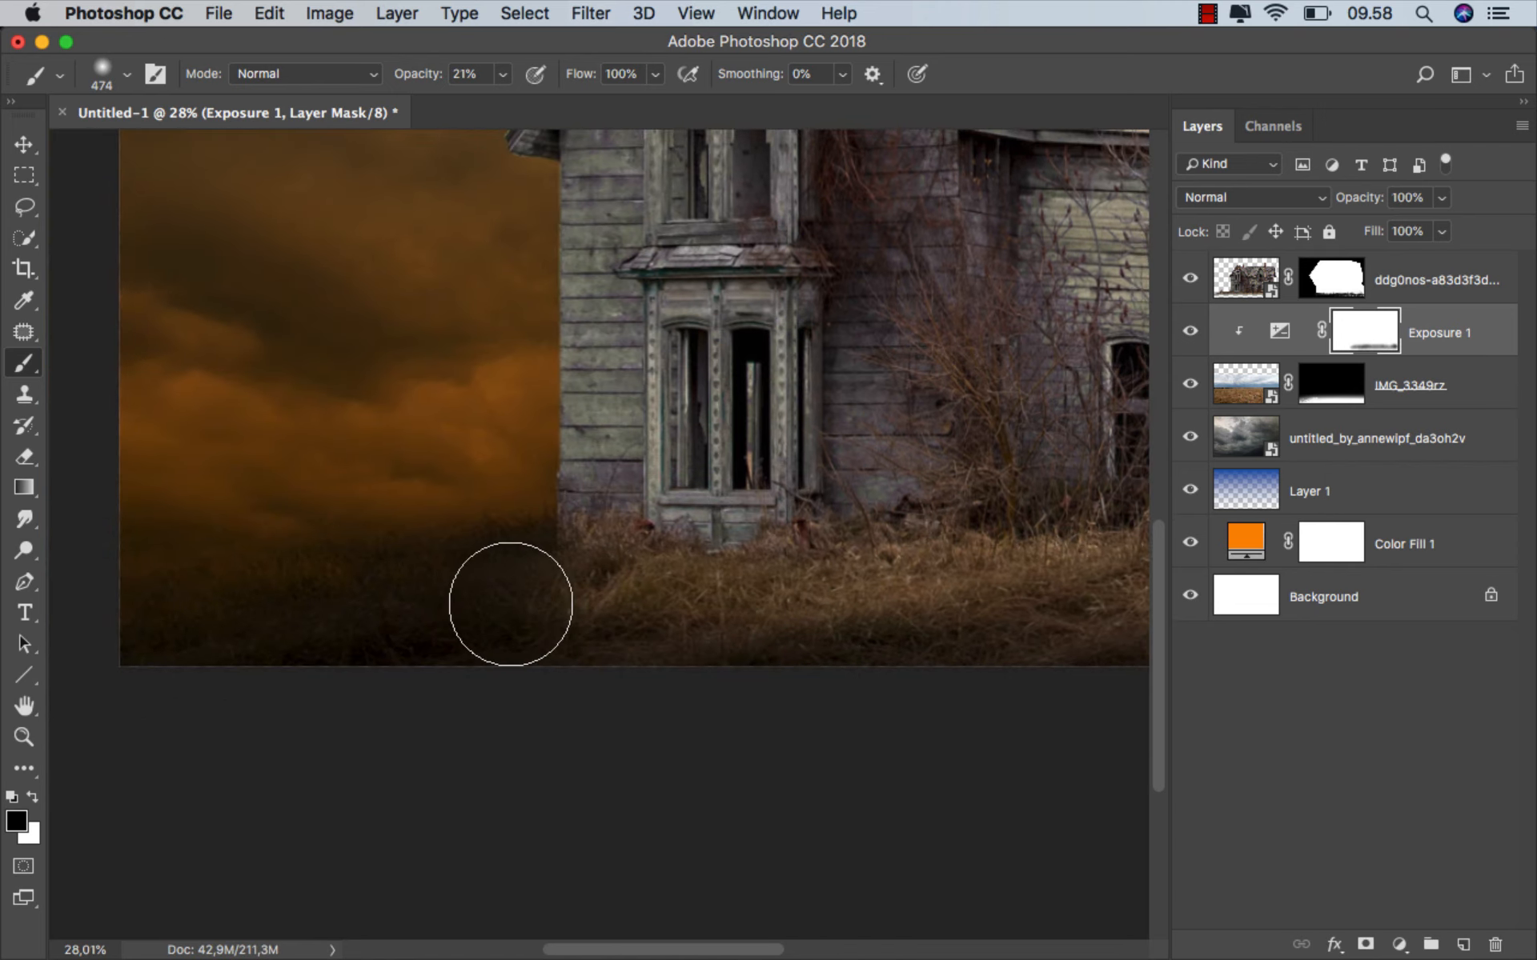
key("1")
left_click_drag(587, 601, 412, 598)
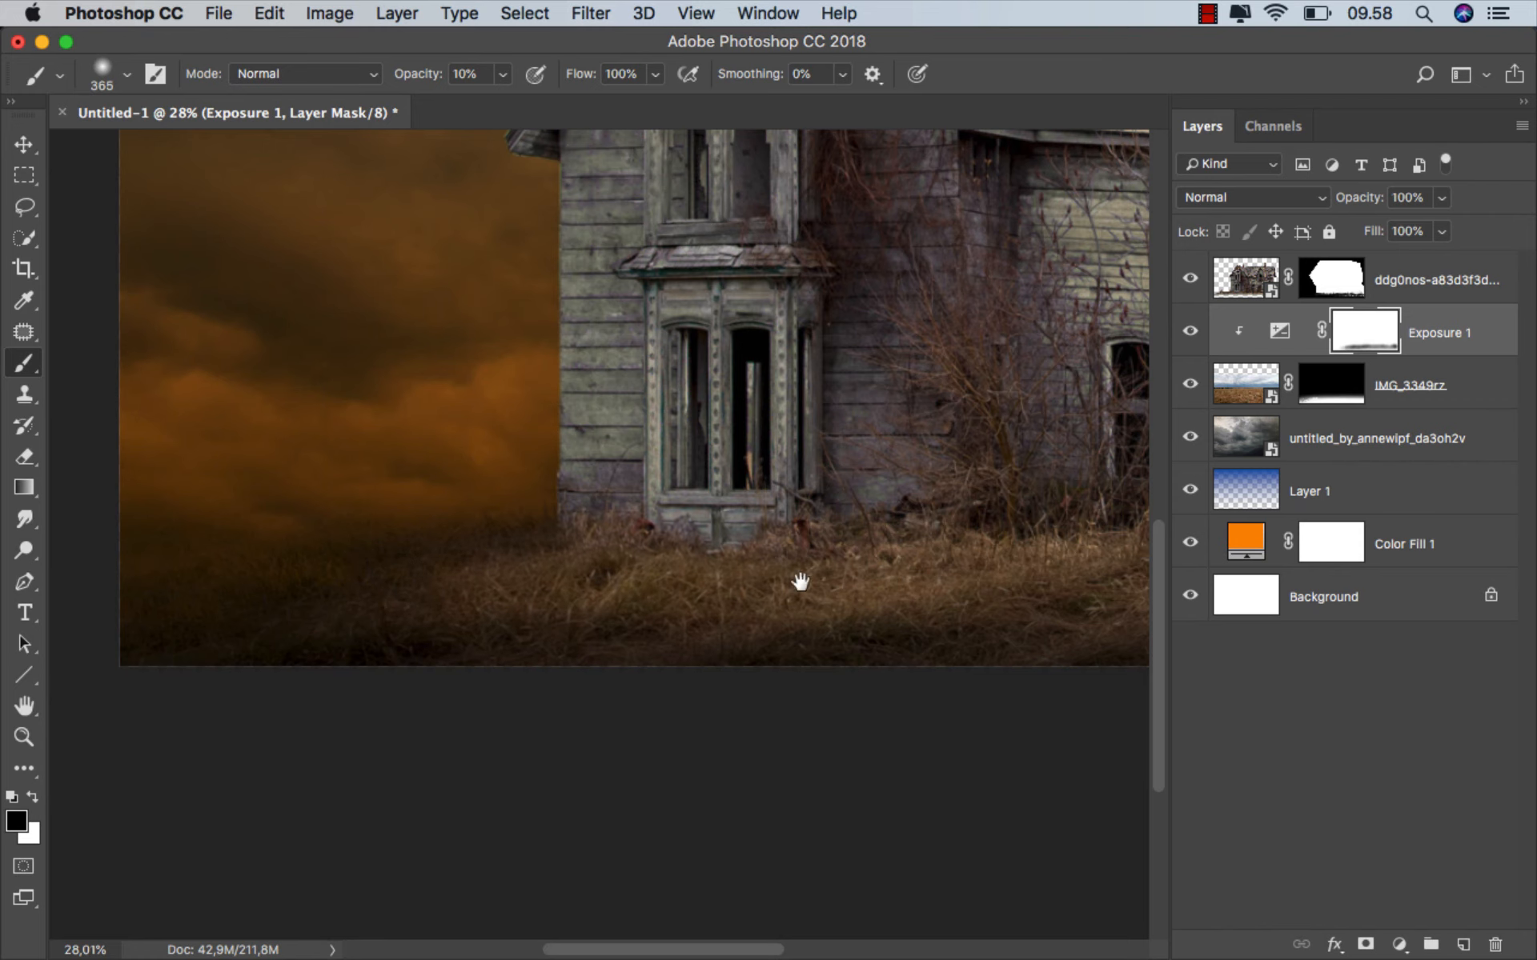
- Compare the field with Exposure 1 off and on, and lighten a little more grass at the house corner beside the bay window
scroll(796, 583, "down", 2)
scroll(676, 604, "right", 5)
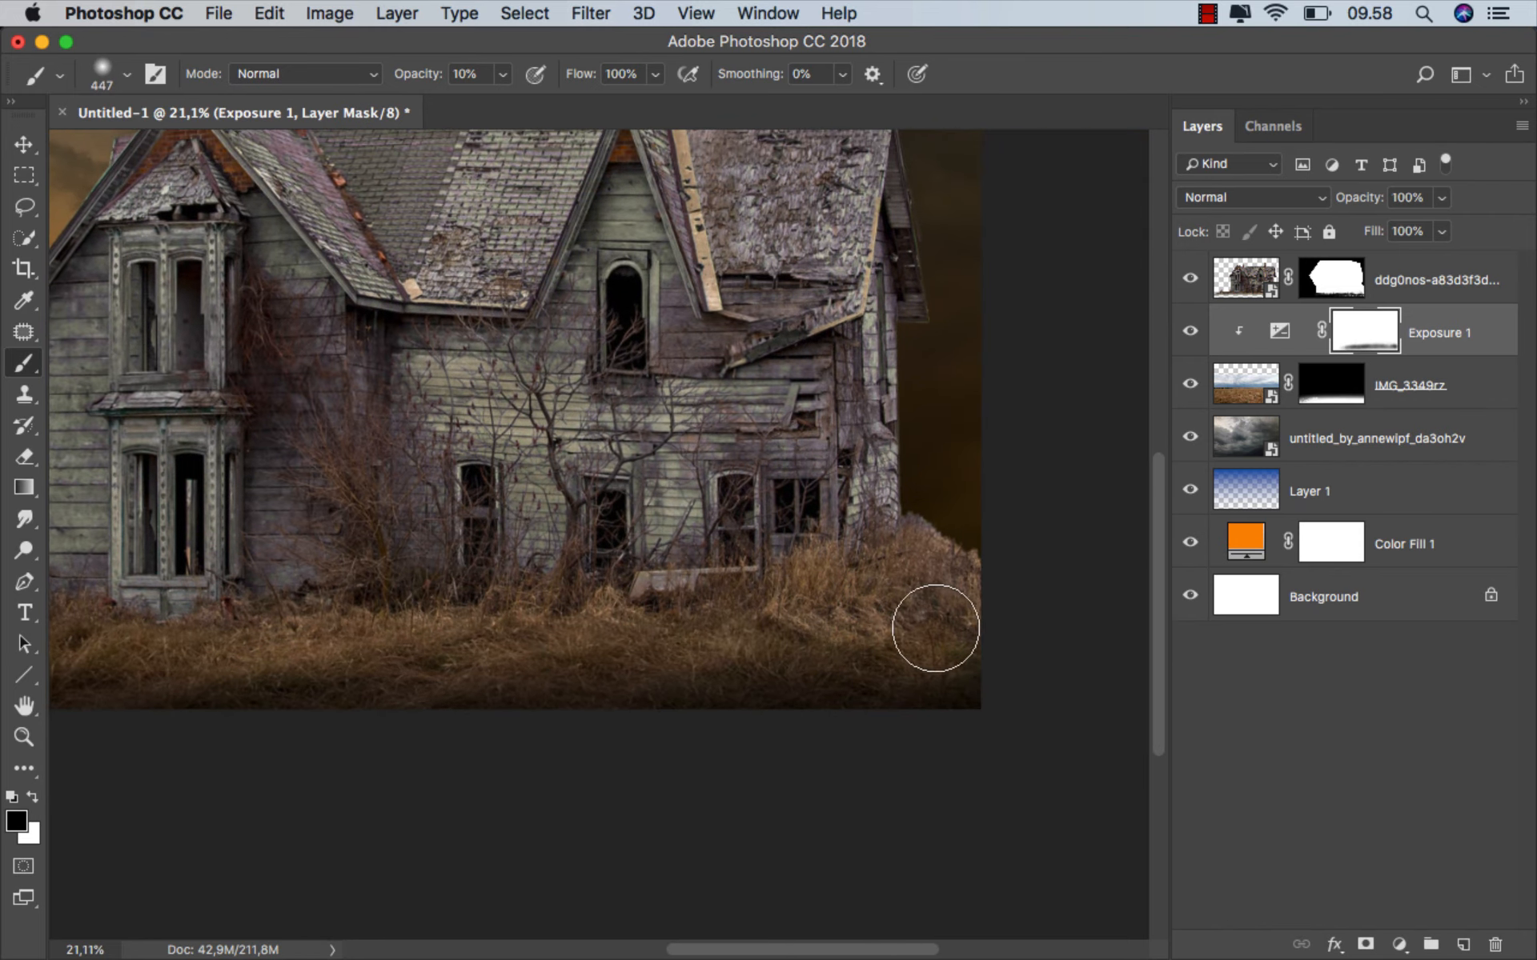
scroll(934, 629, "left", 3)
scroll(442, 583, "down", 1)
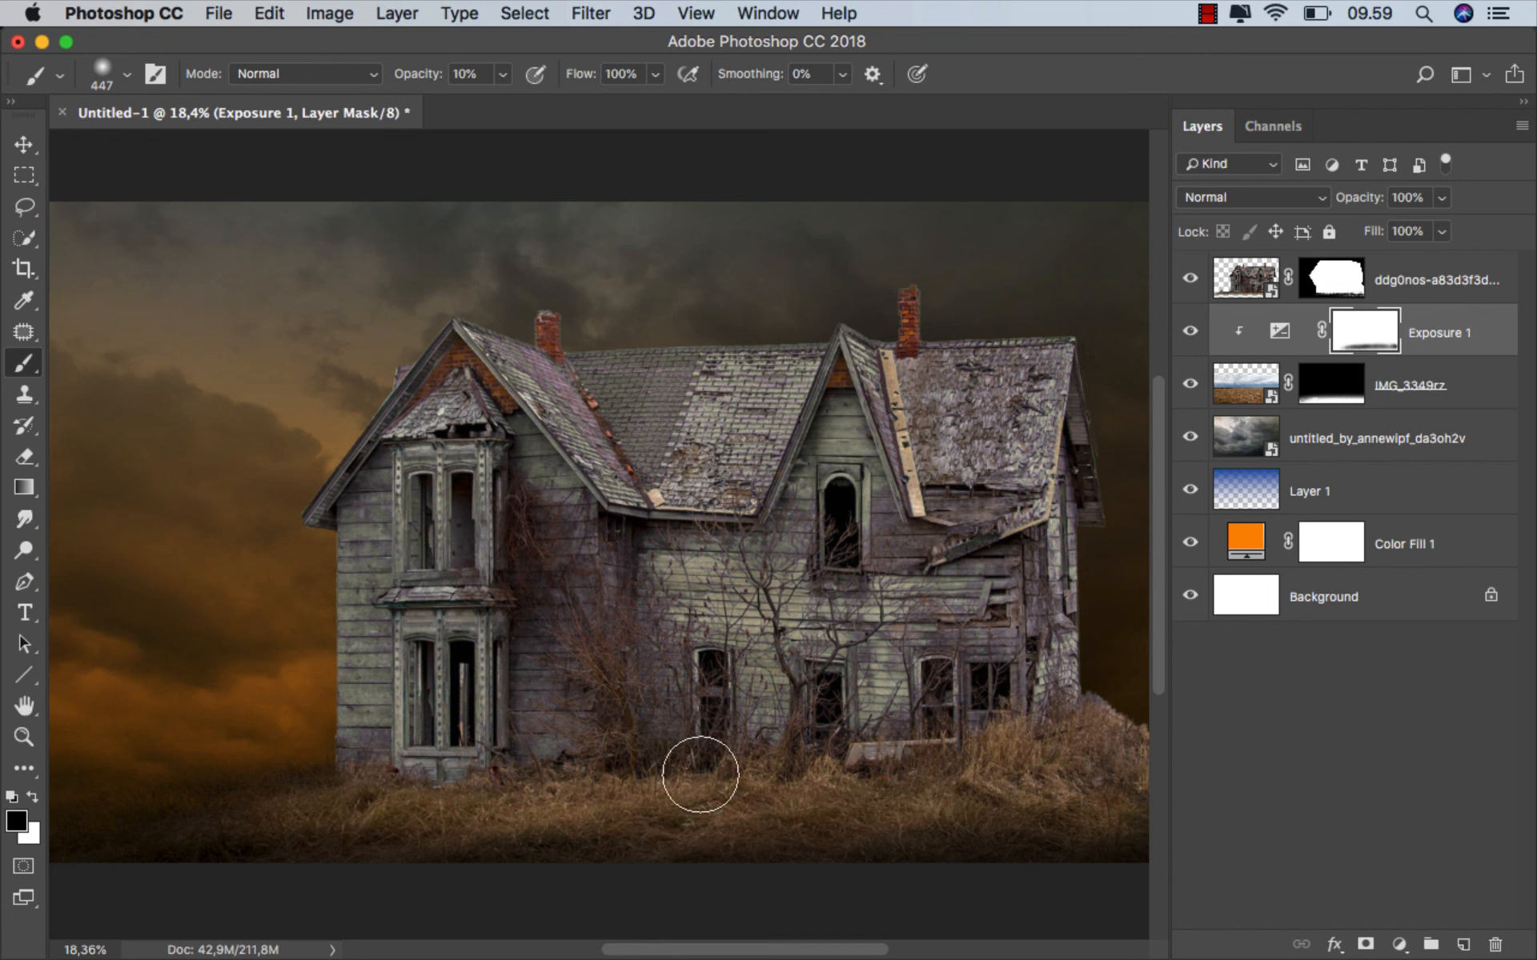
scroll(915, 702, "up", 1)
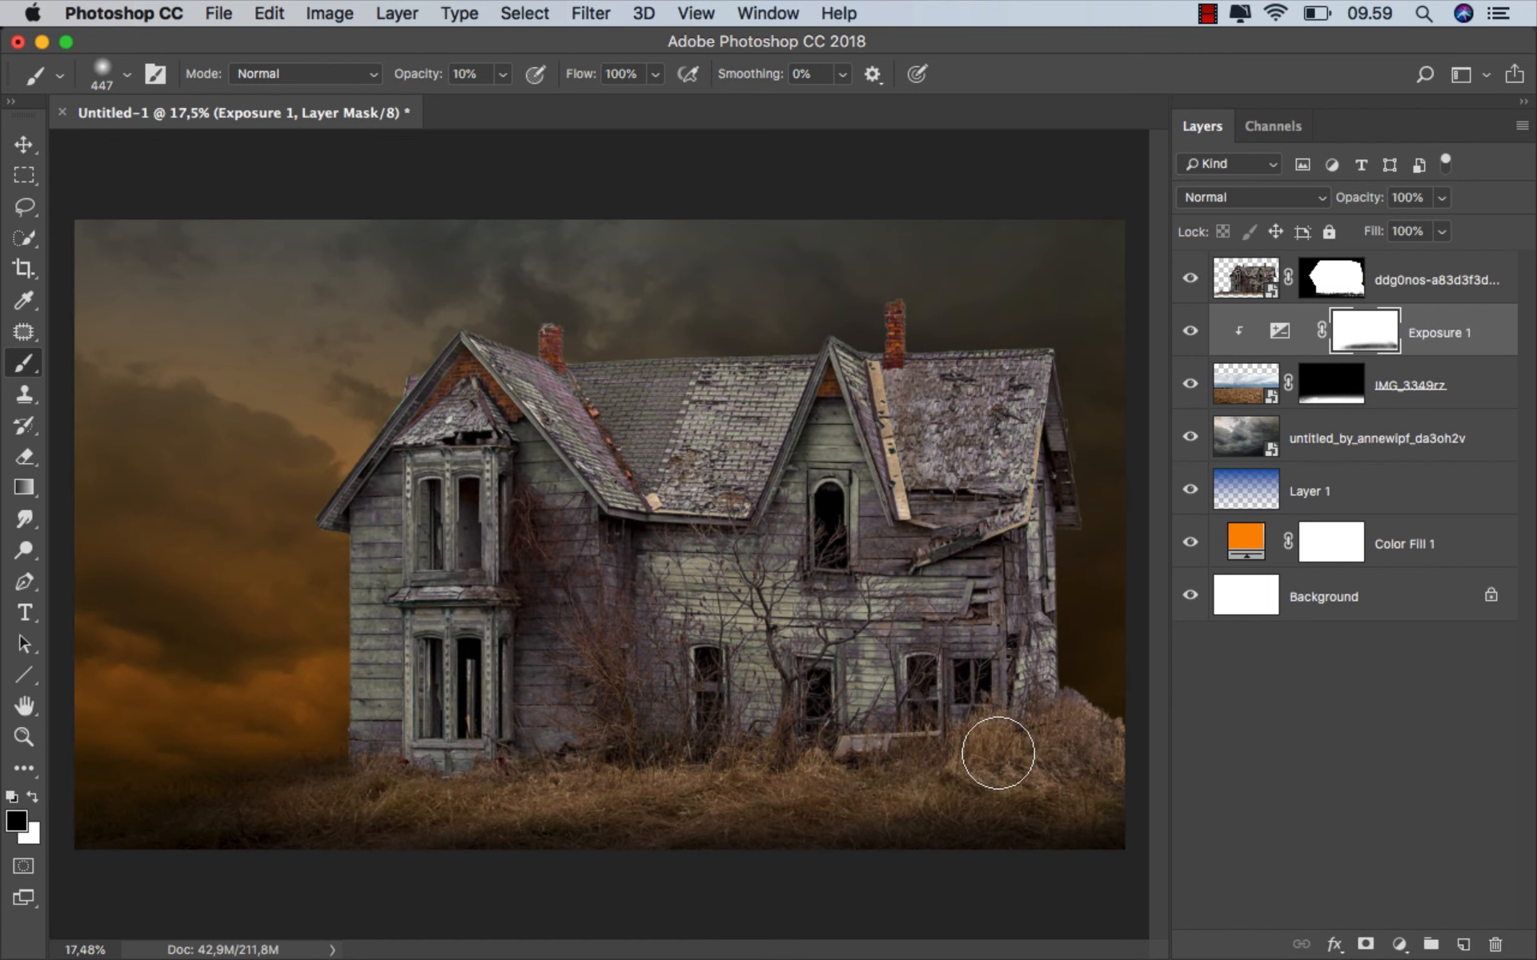
left_click(1186, 331)
left_click(1186, 332)
mouse_move(350, 776)
left_mouse_down()
mouse_move(207, 818)
mouse_move(363, 803)
left_mouse_up()
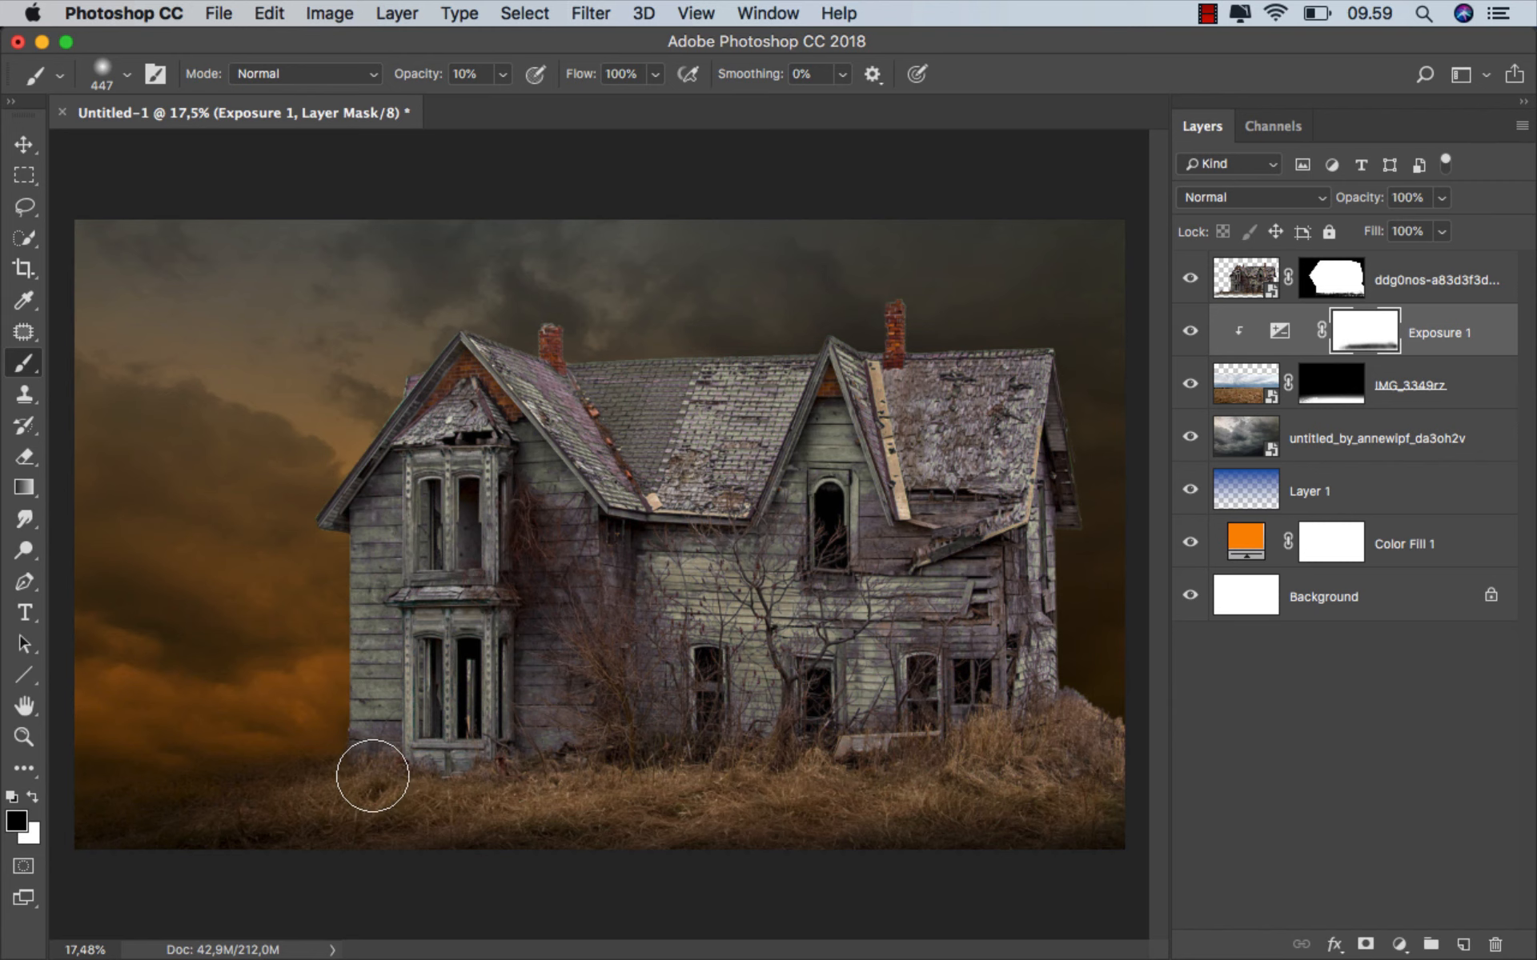
left_click(1189, 333)
left_click(1188, 334)
- Add a Vibrance adjustment clipped to the house layer and lower its vibrance slightly
left_click(1441, 332)
key("v")
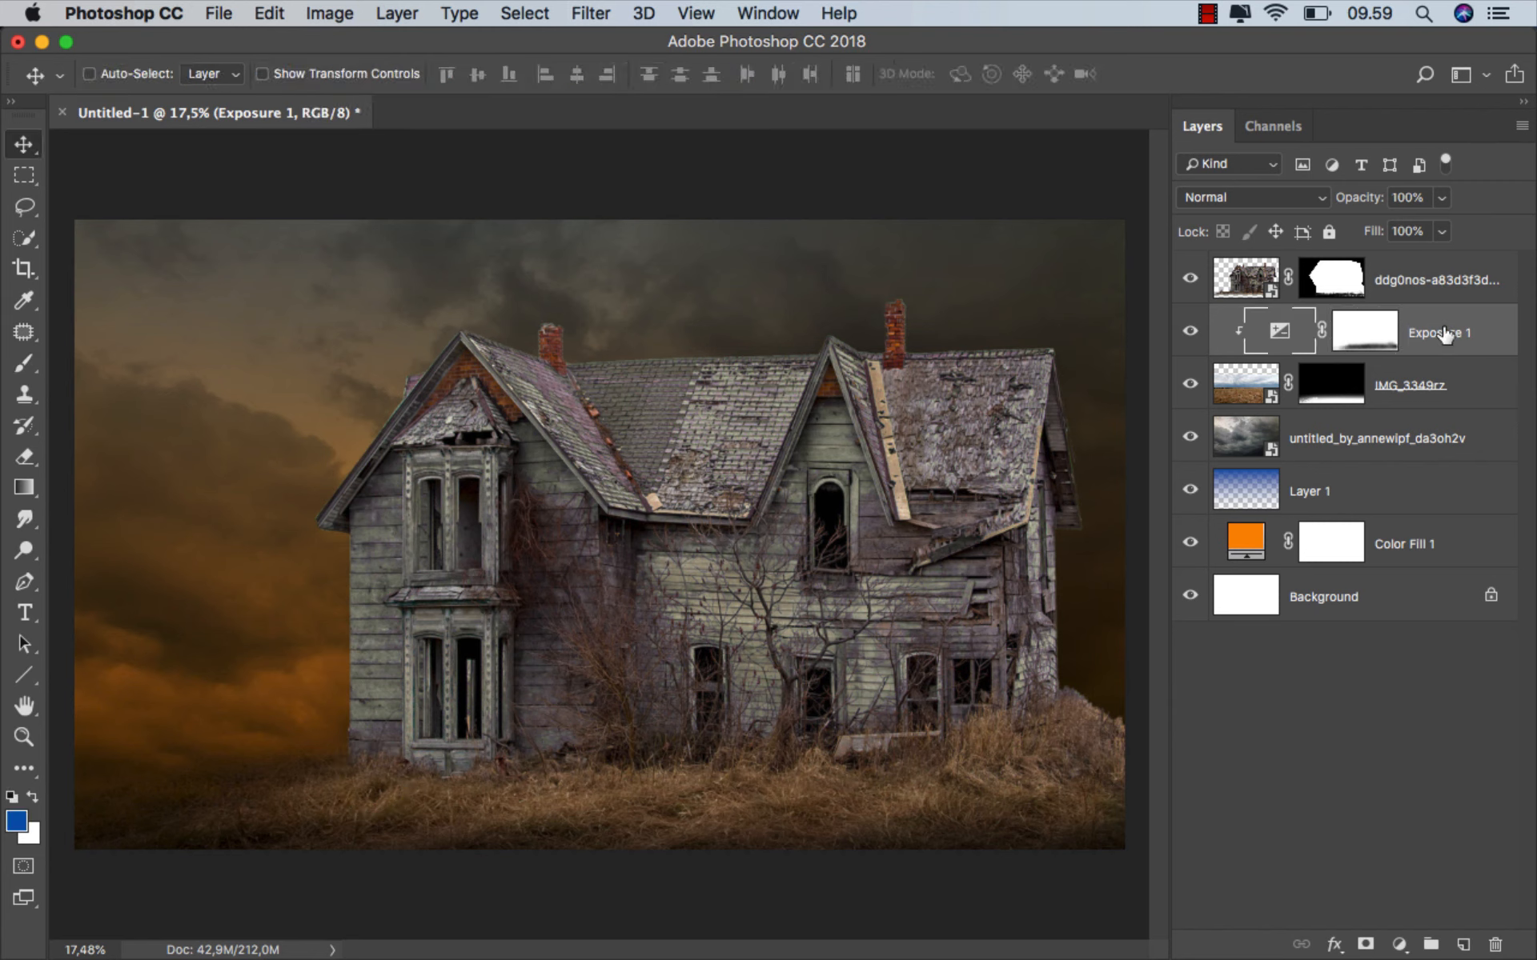
key("alt+bracketright")
left_click(1399, 944)
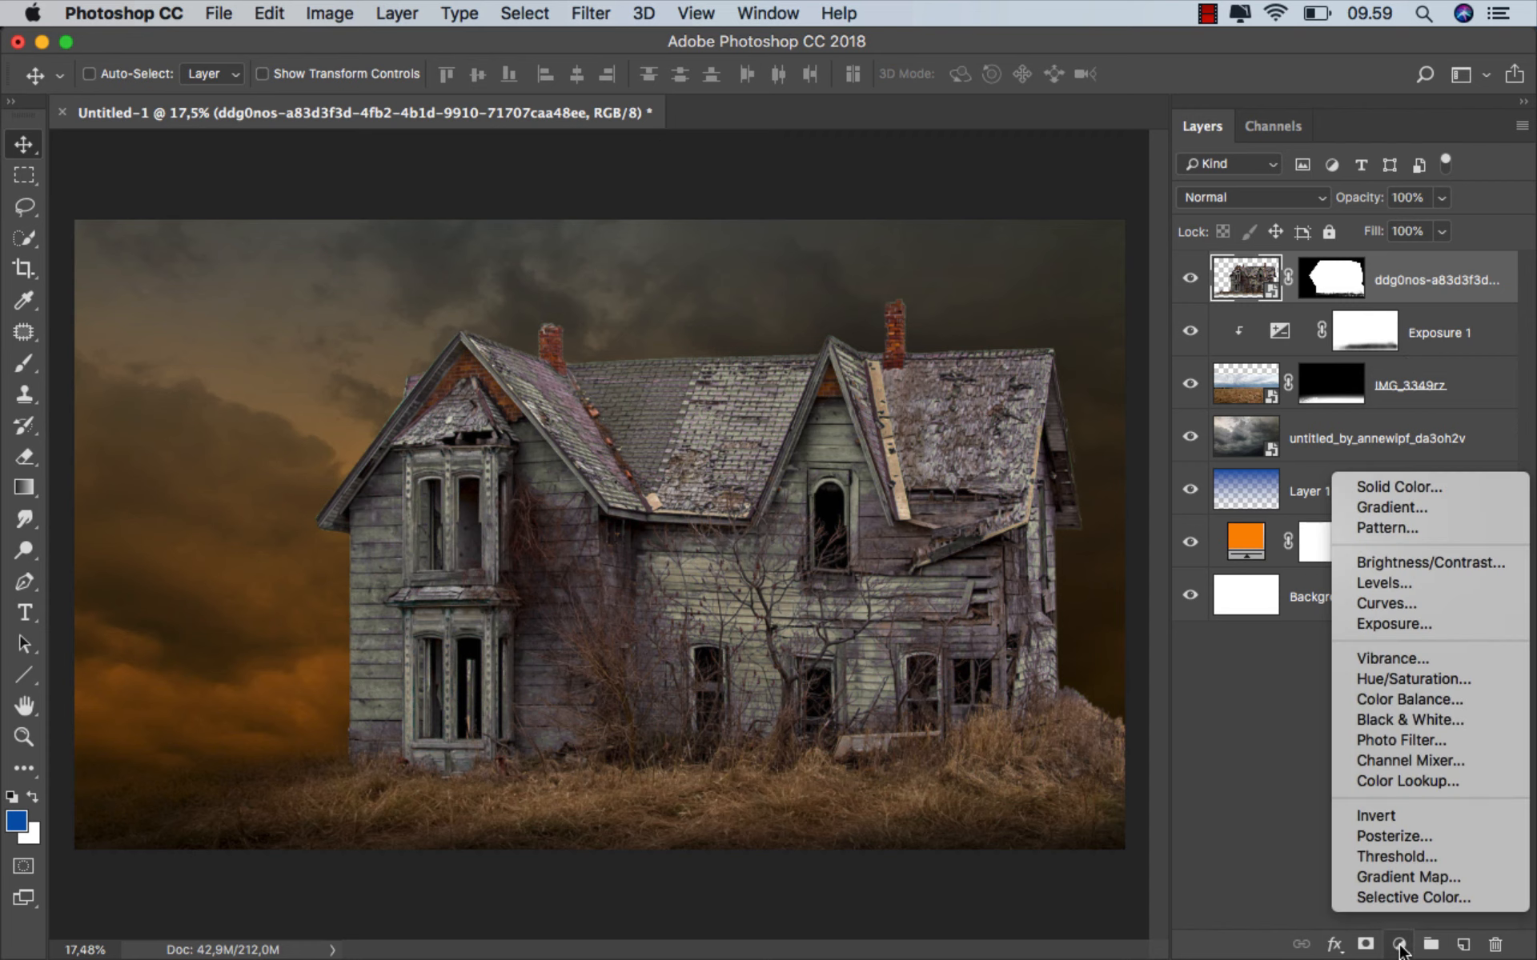
left_click(1414, 658)
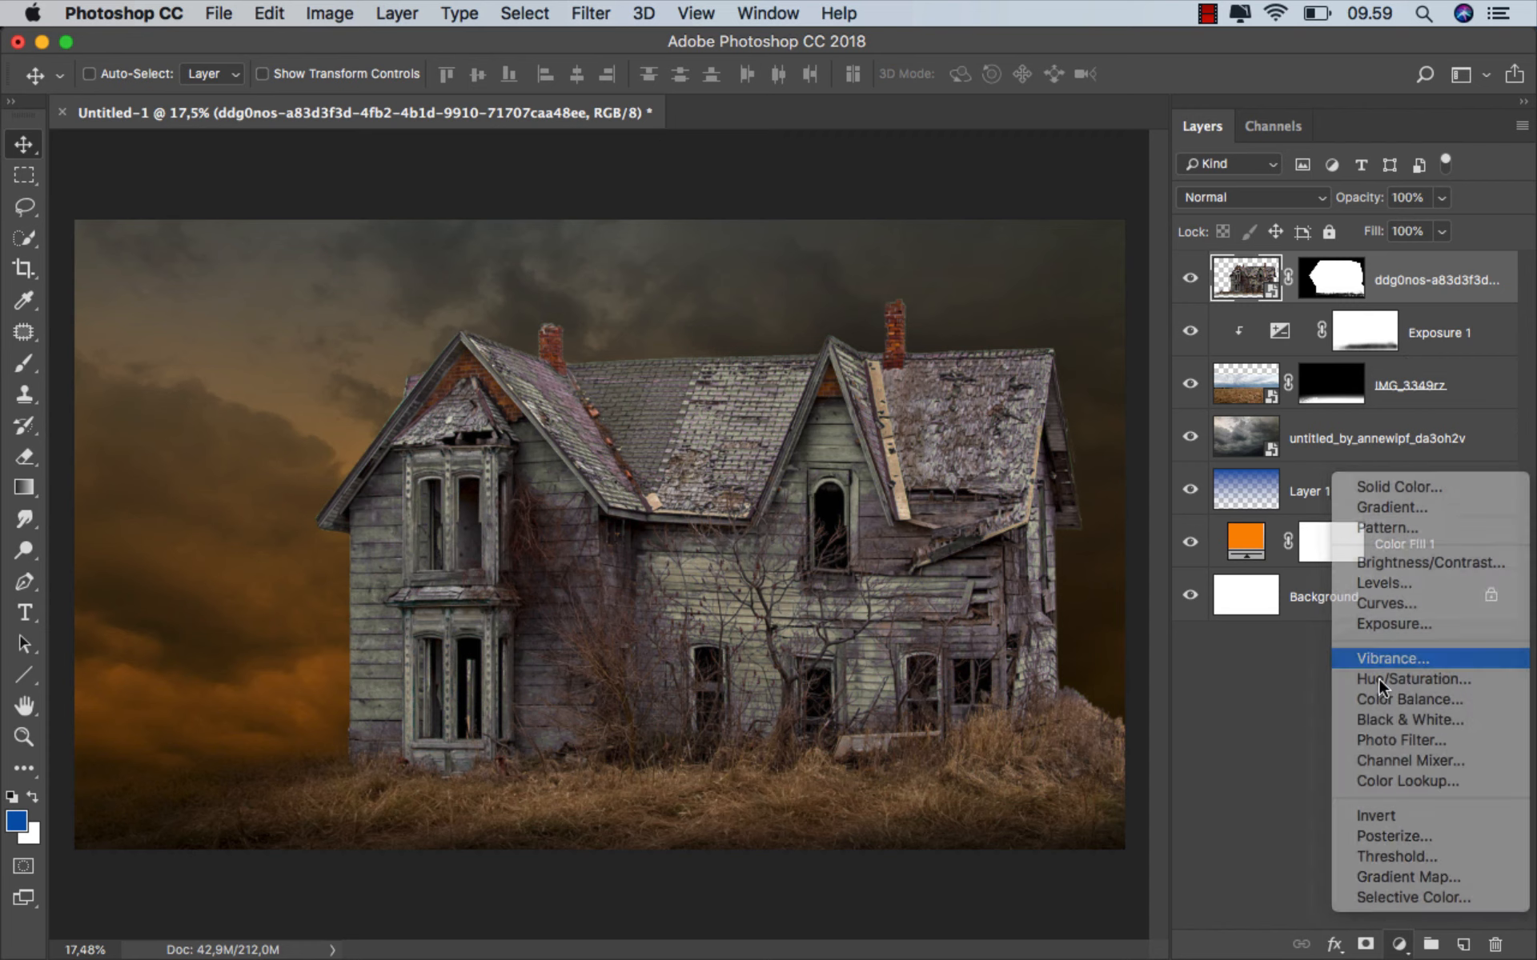
left_click(981, 780)
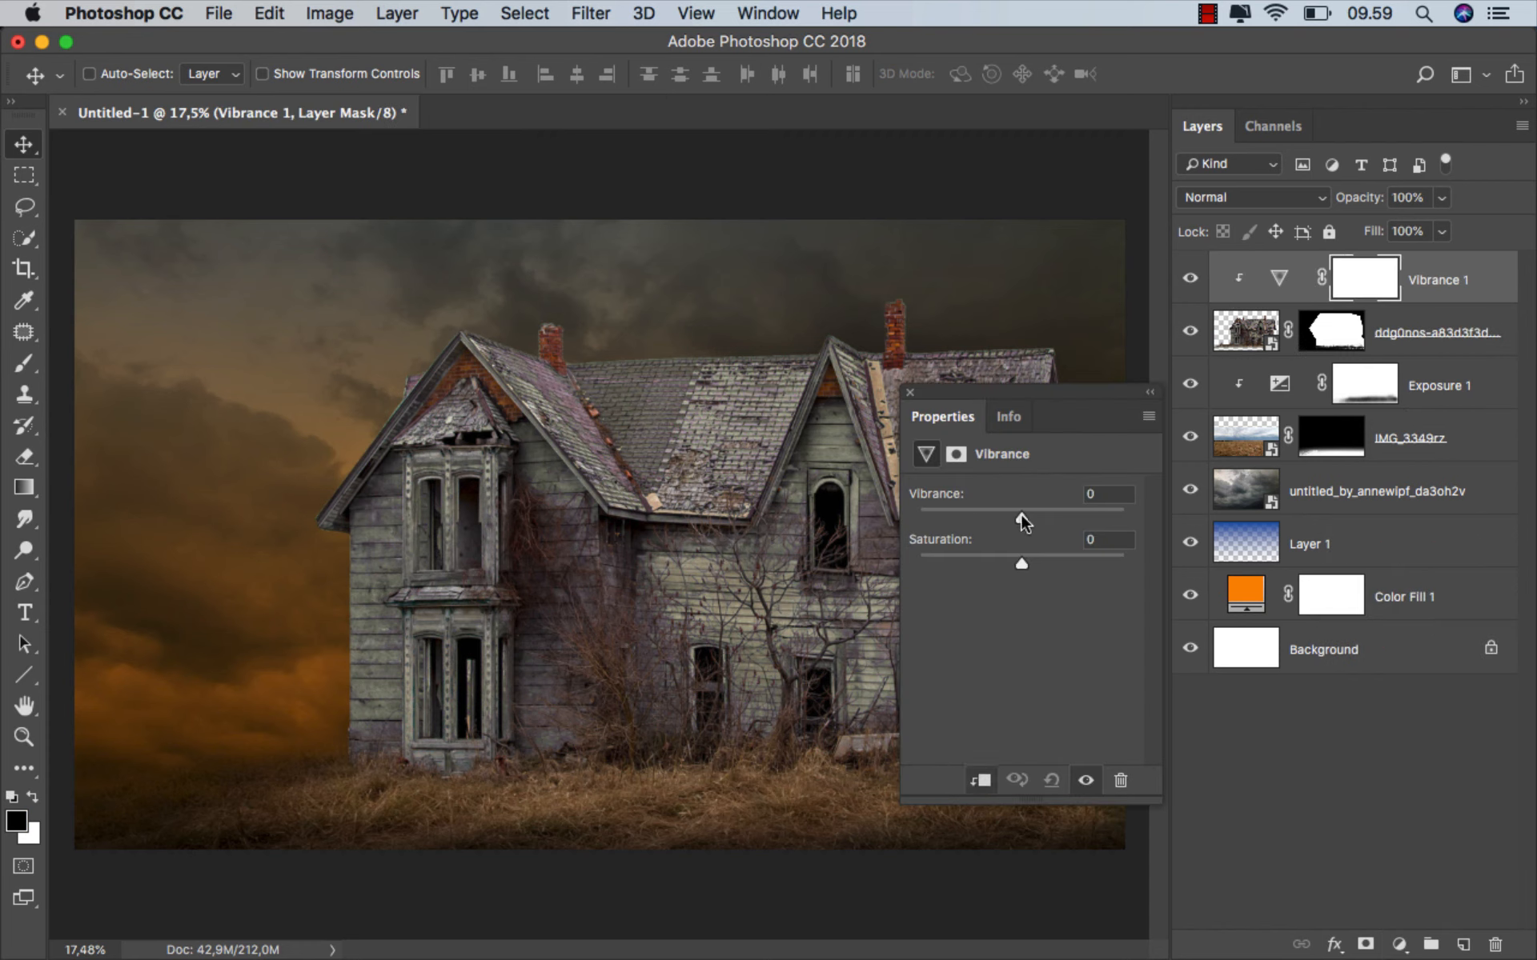
left_click_drag(1020, 514, 1001, 515)
left_click(908, 392)
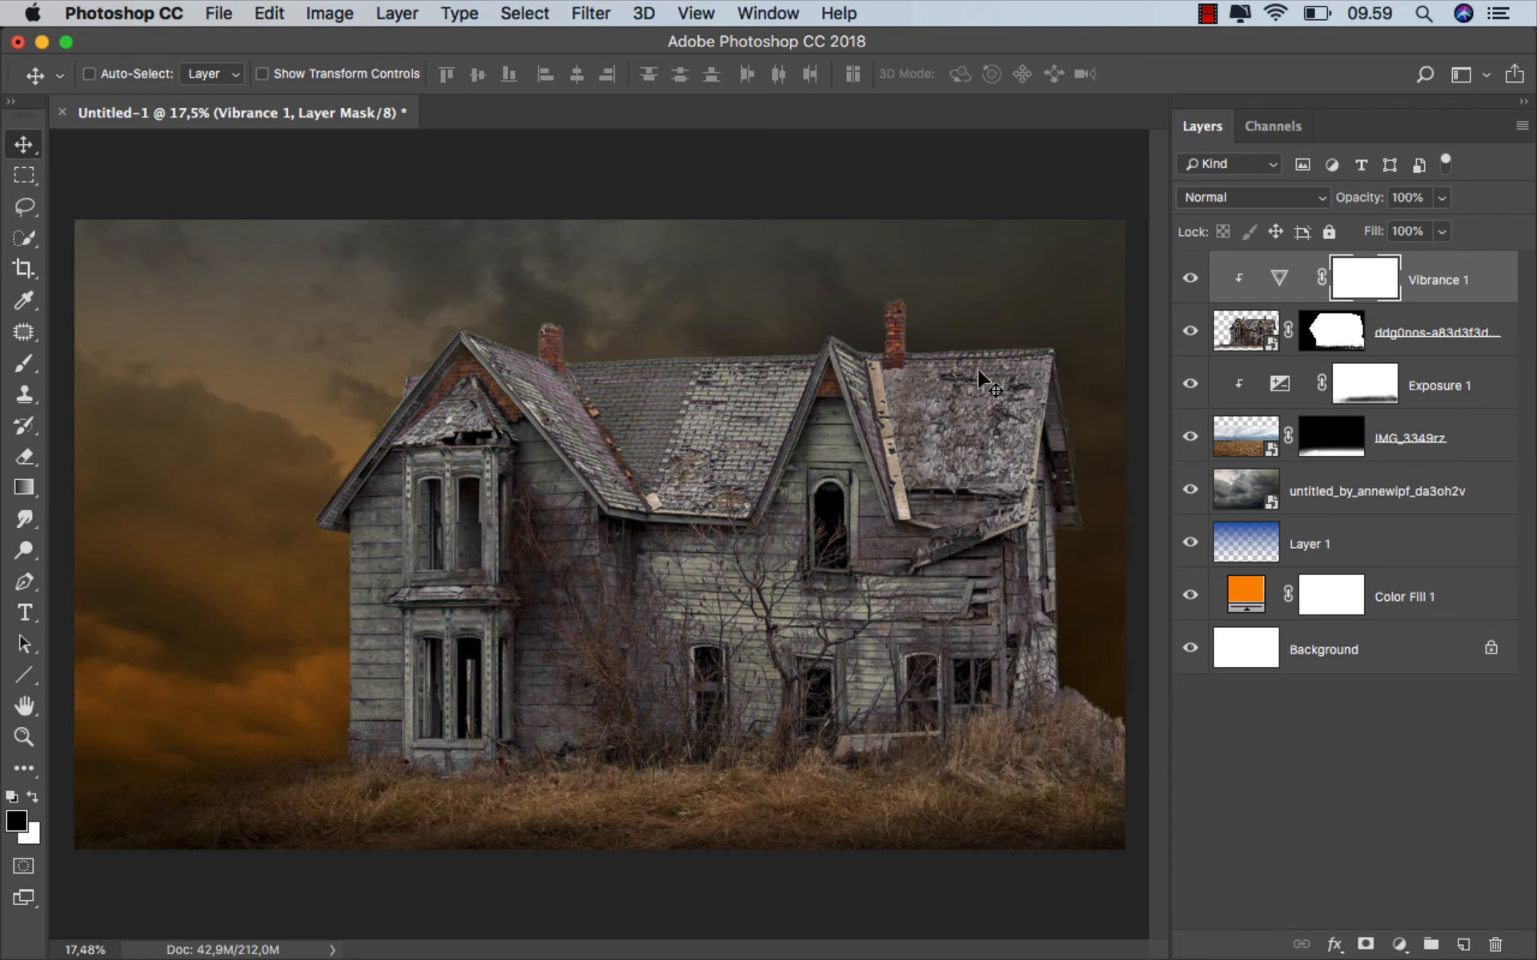
- Add a Brightness/Contrast adjustment clipped to the house with brightness -40, and compare the house with it off and on
key("super+2")
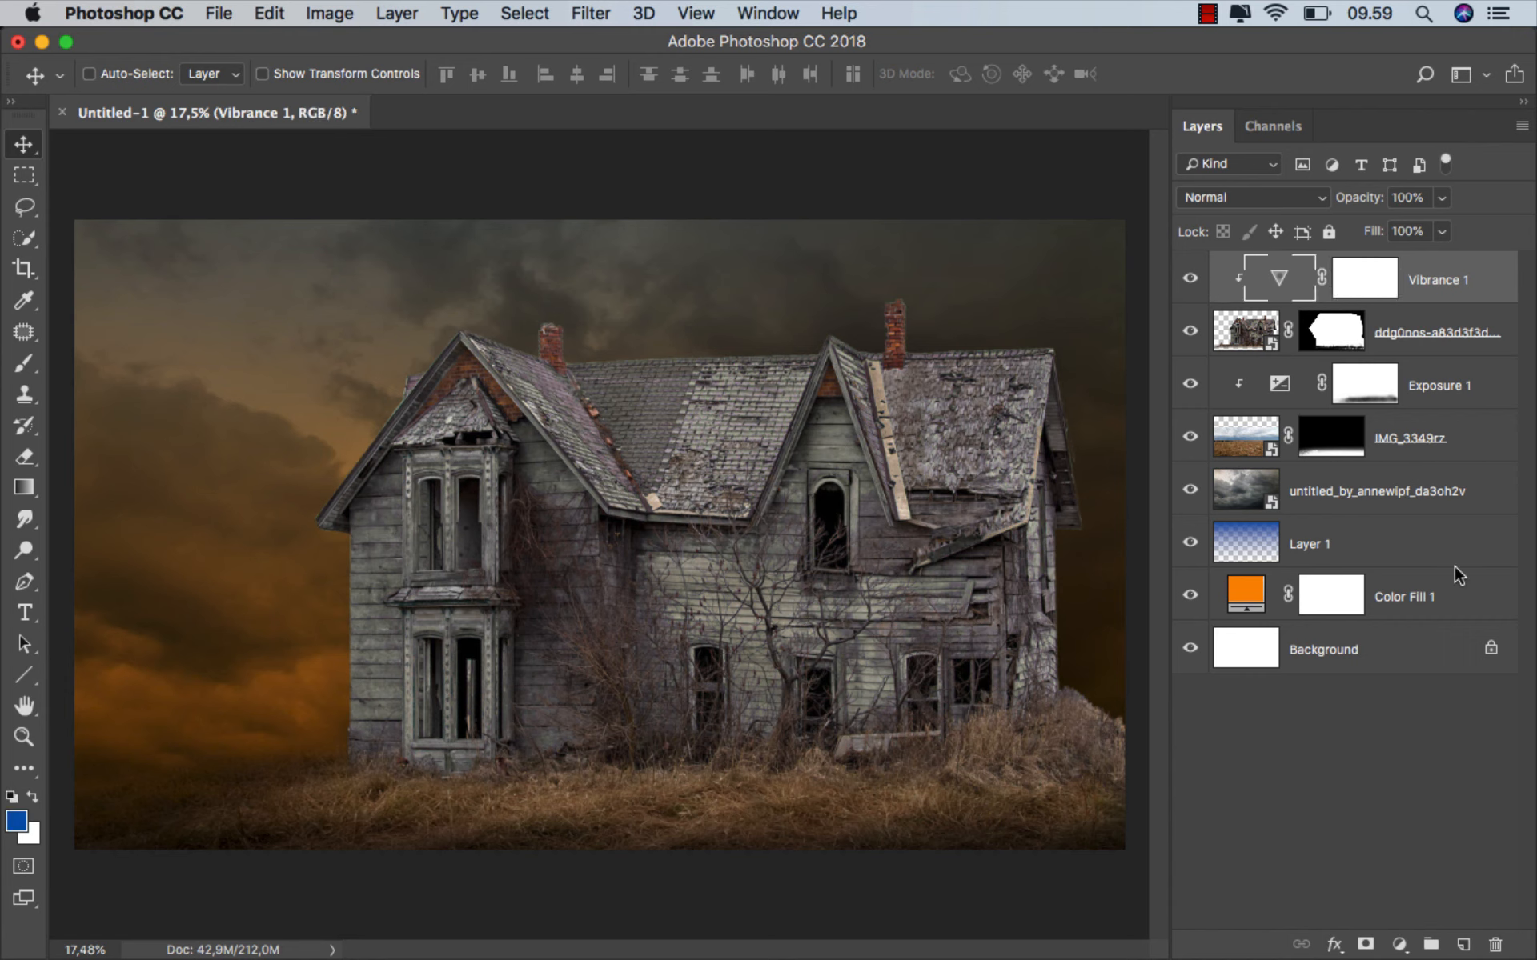
left_click(1400, 946)
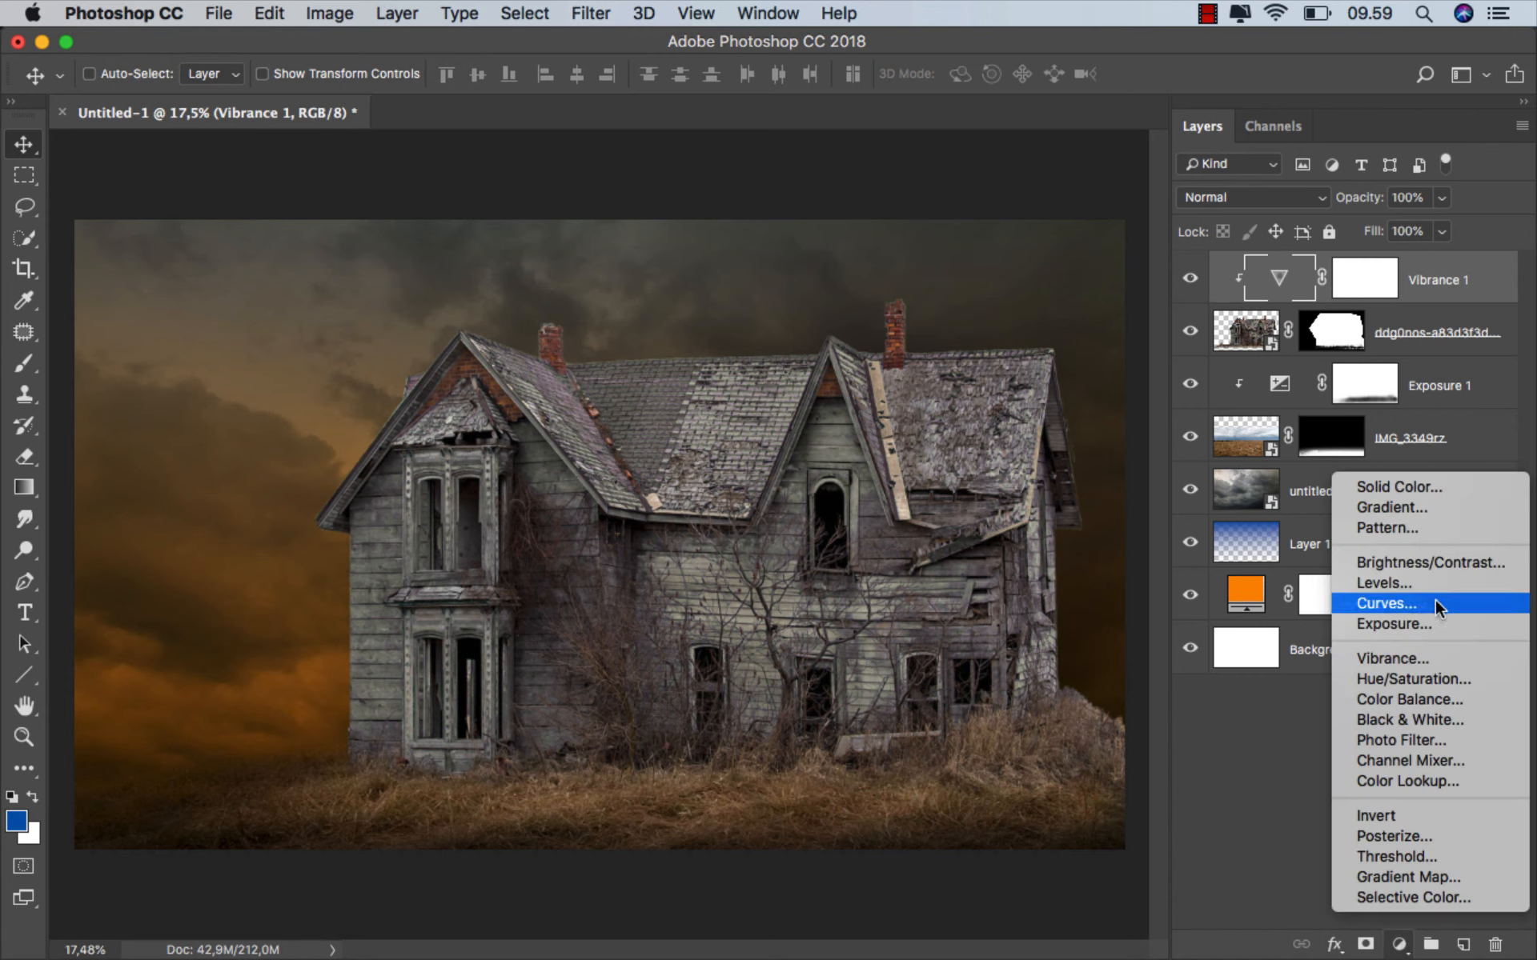
left_click(1426, 569)
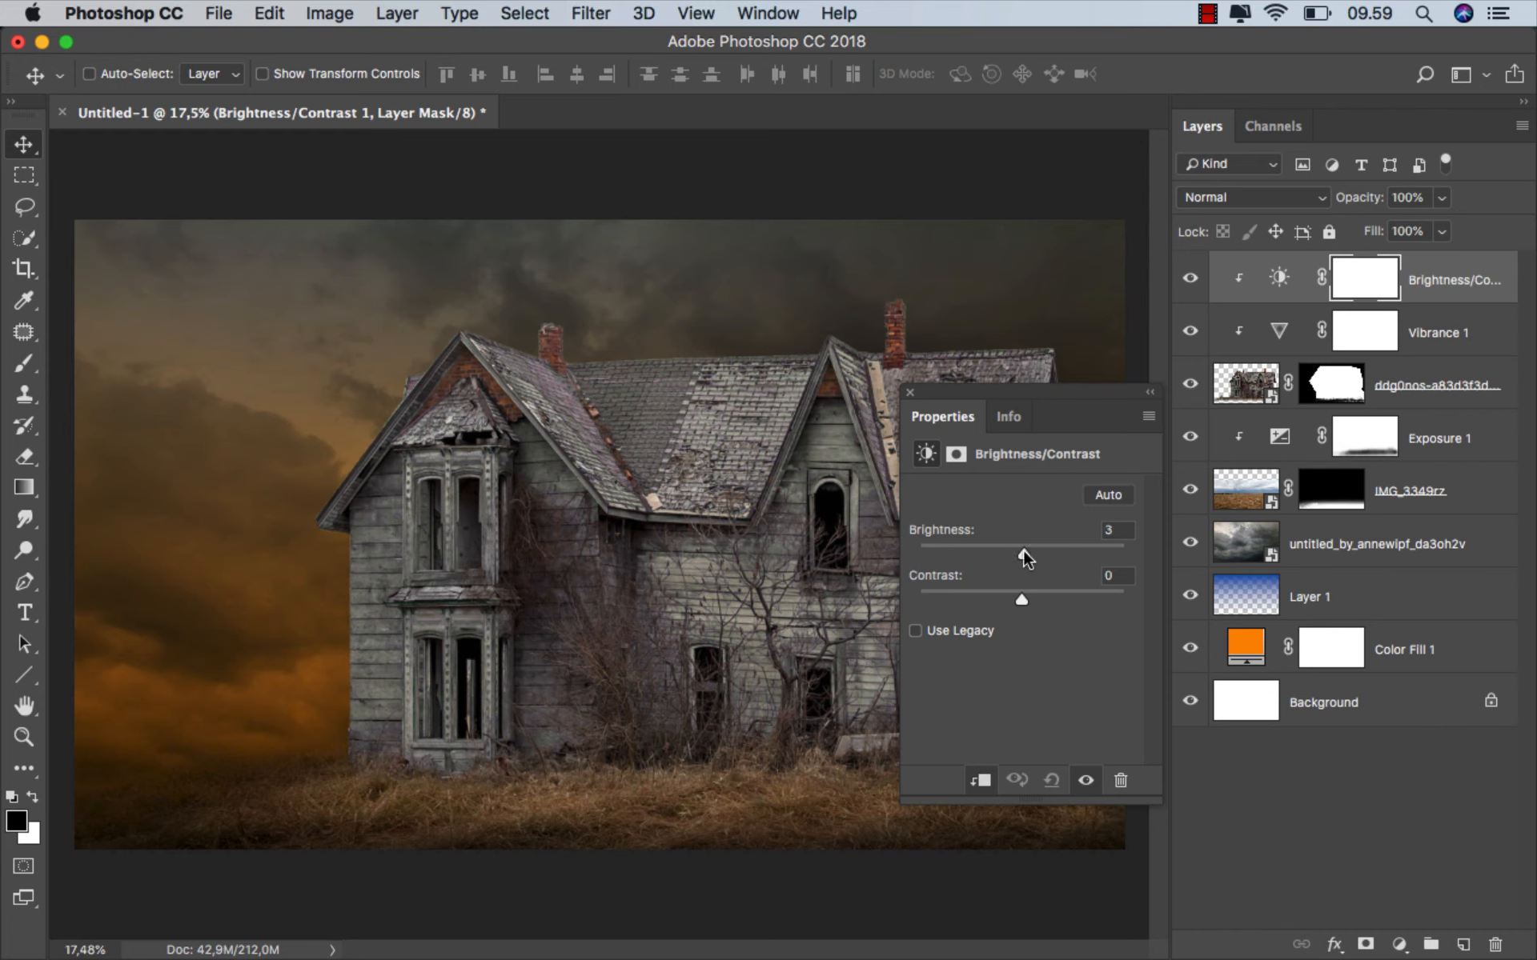
left_click_drag(1023, 549, 994, 552)
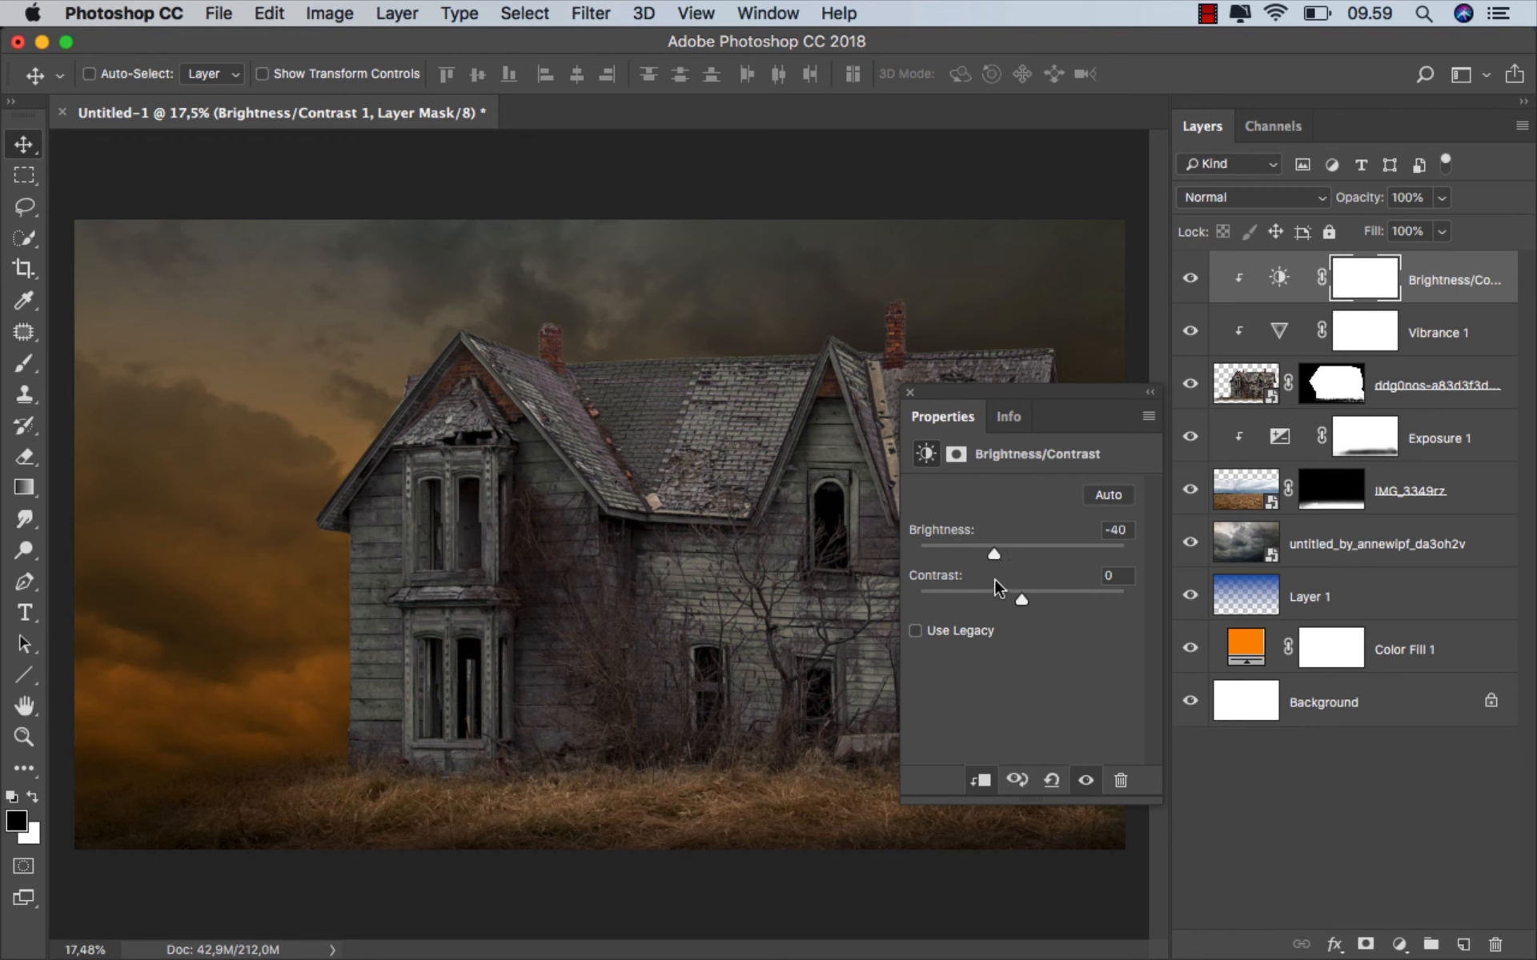
left_click(911, 393)
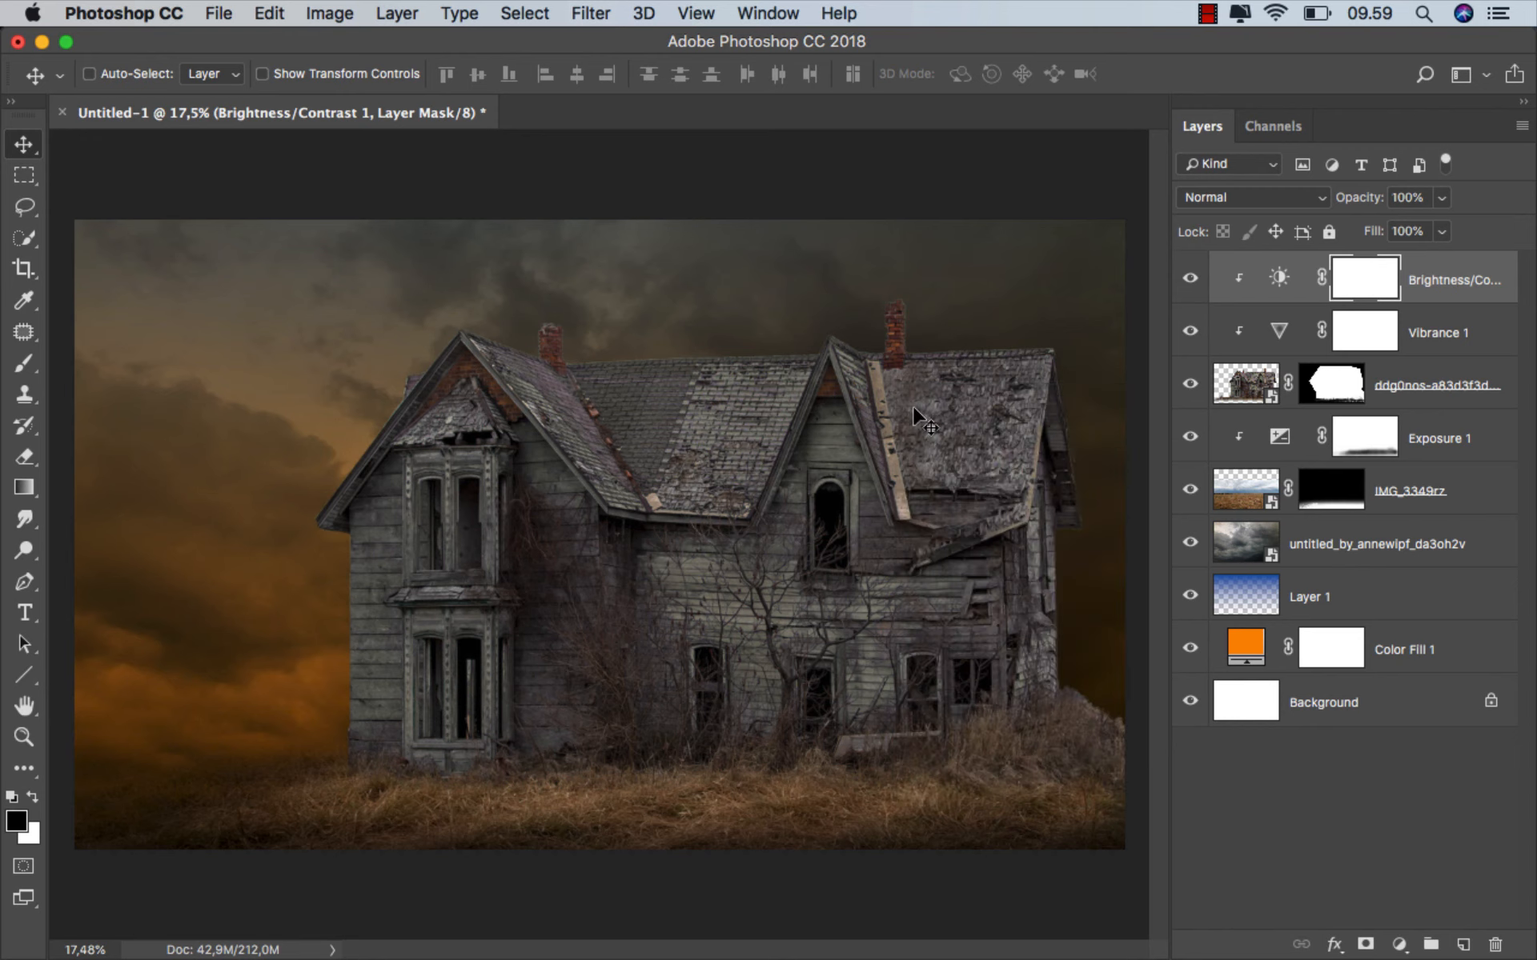
left_click(1190, 278)
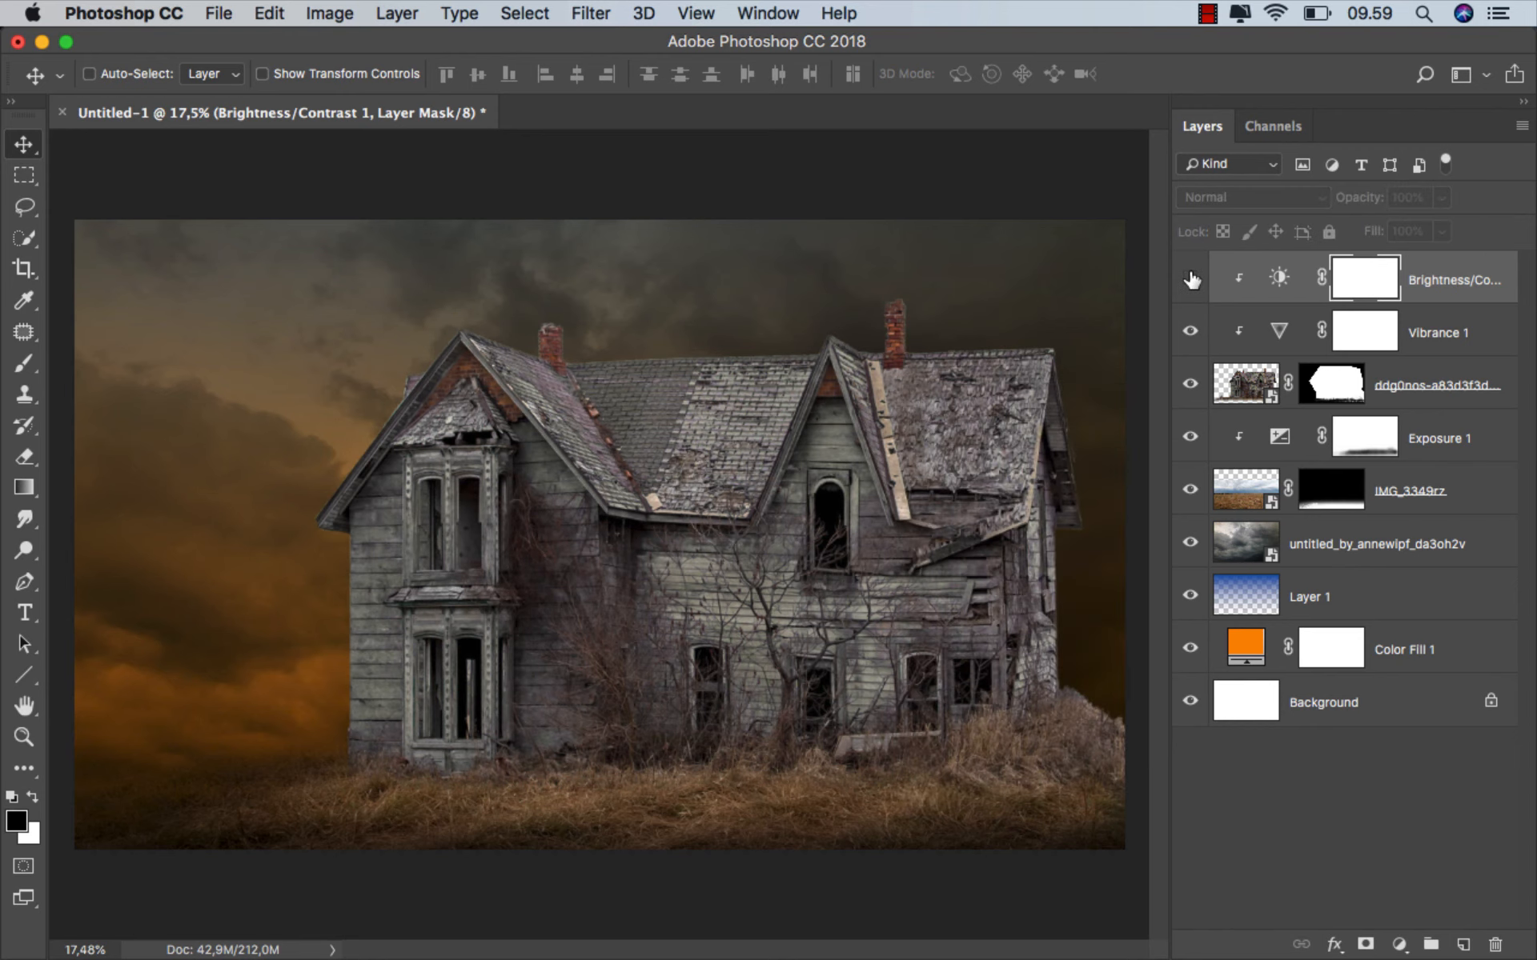
left_click(1190, 277)
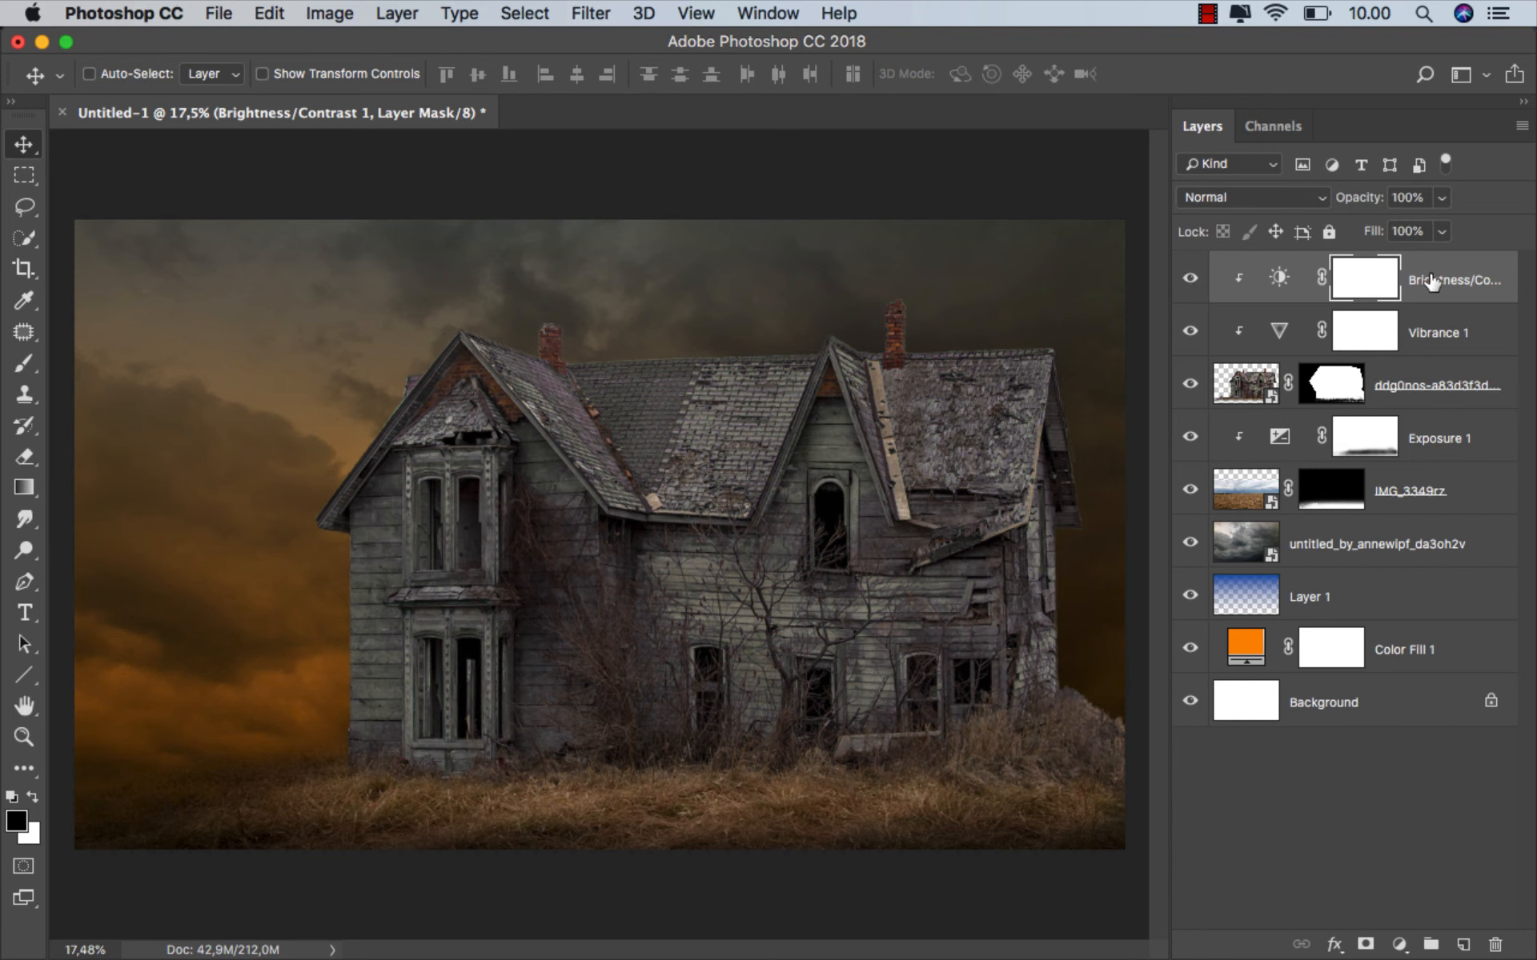
- Add an Exposure adjustment clipped to the house with exposure -1.09, and invert its mask to black
left_click(1432, 281)
left_click(1399, 946)
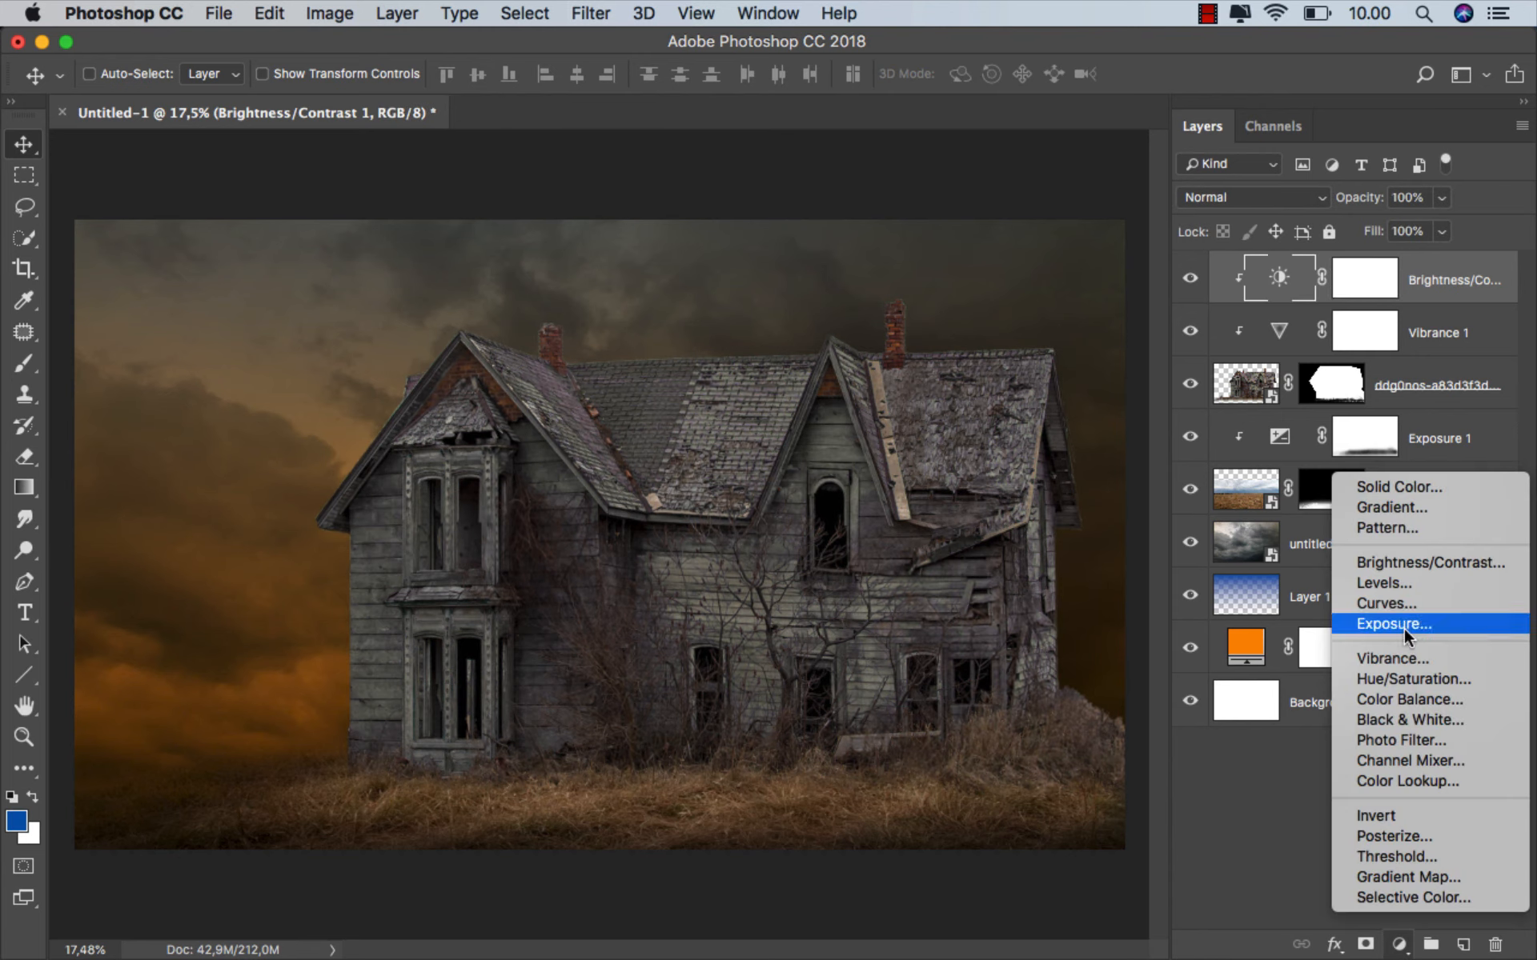
left_click(1436, 625)
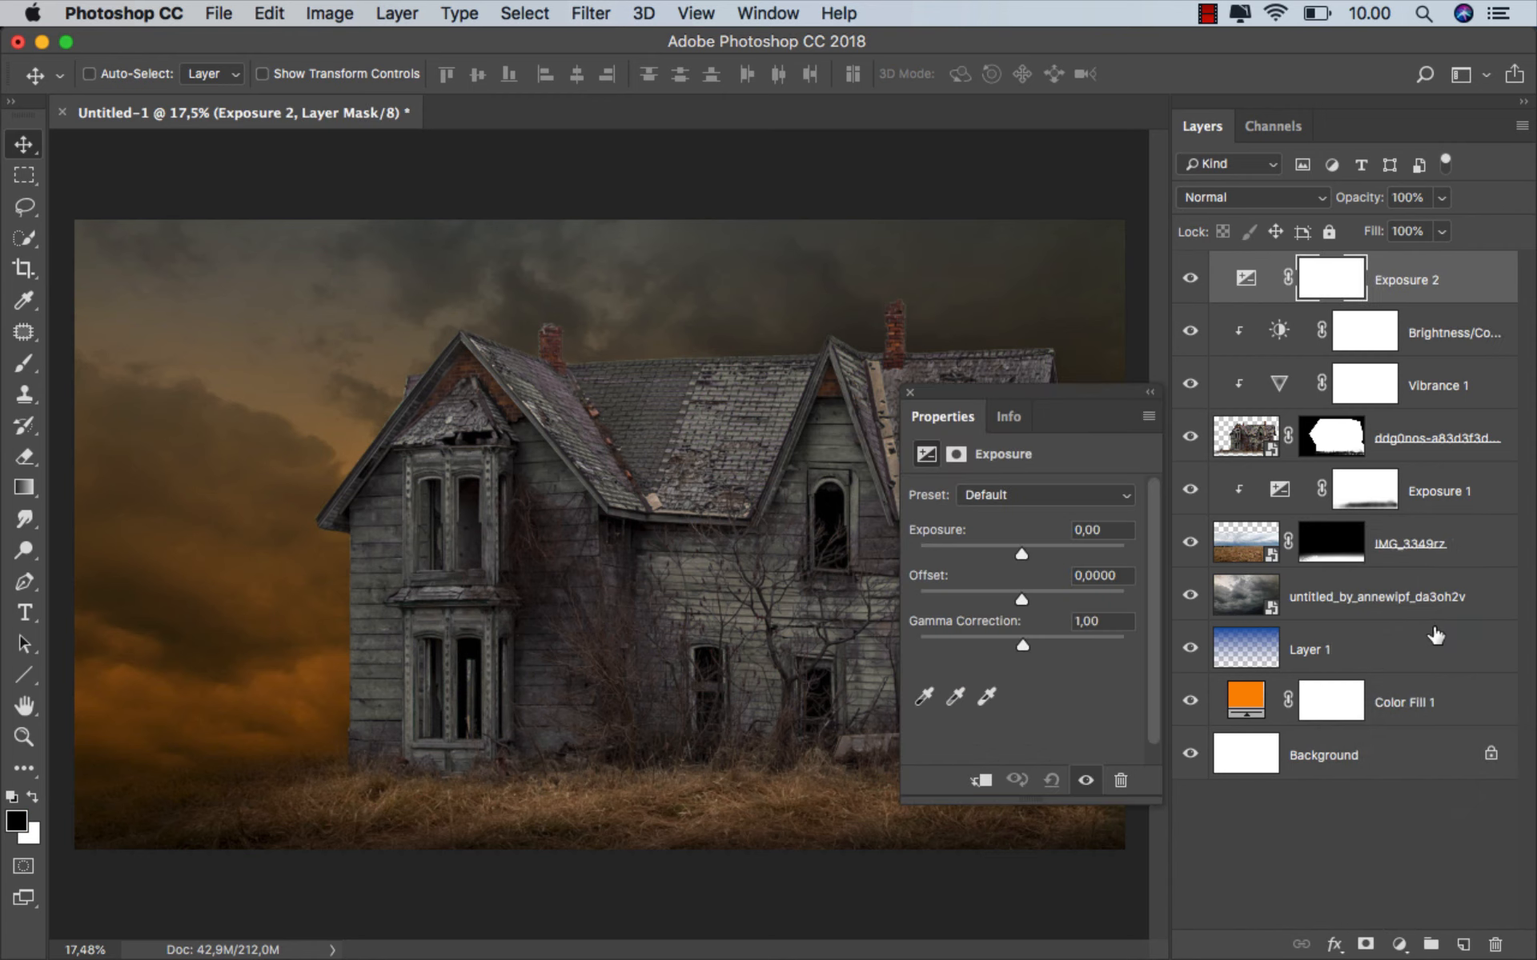
left_click(983, 782)
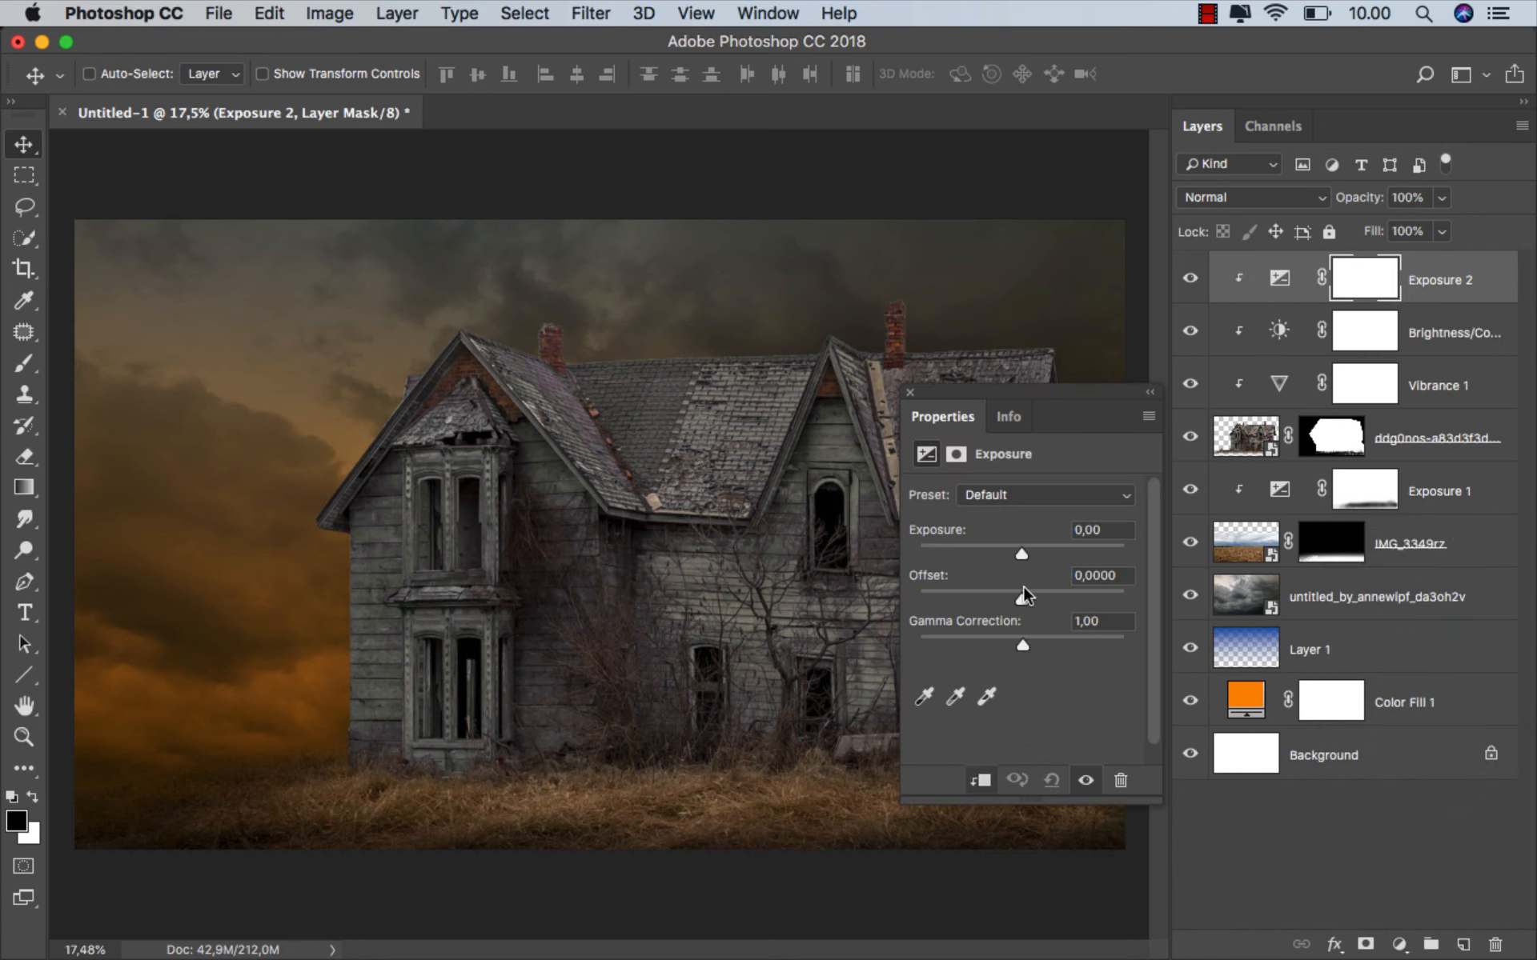
left_click_drag(1020, 552, 1003, 551)
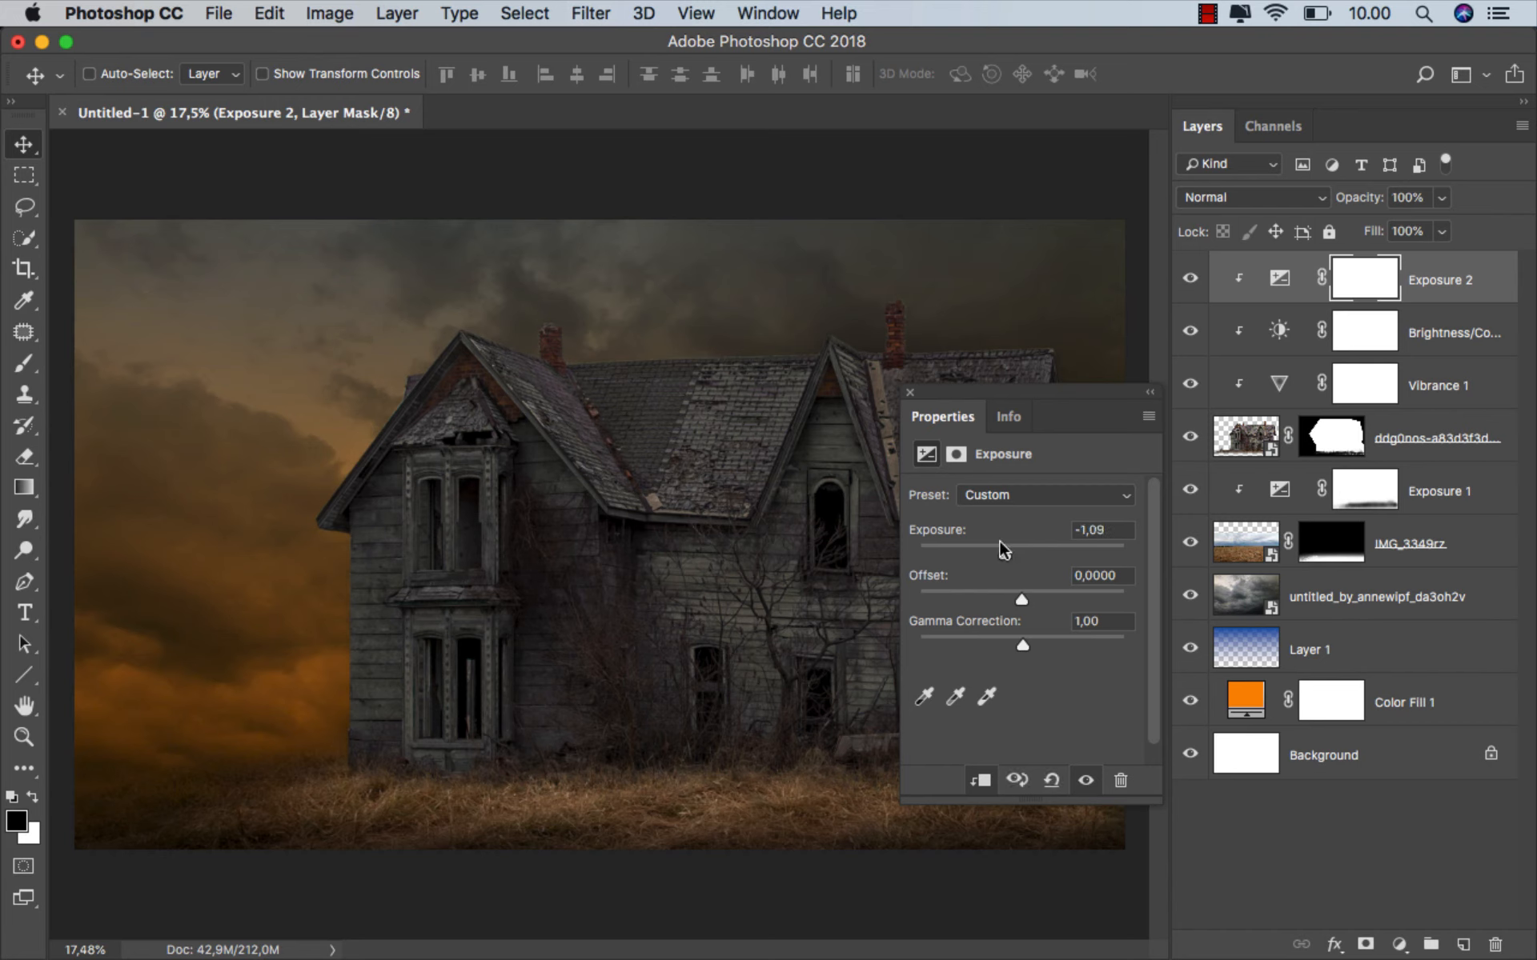
left_click(910, 393)
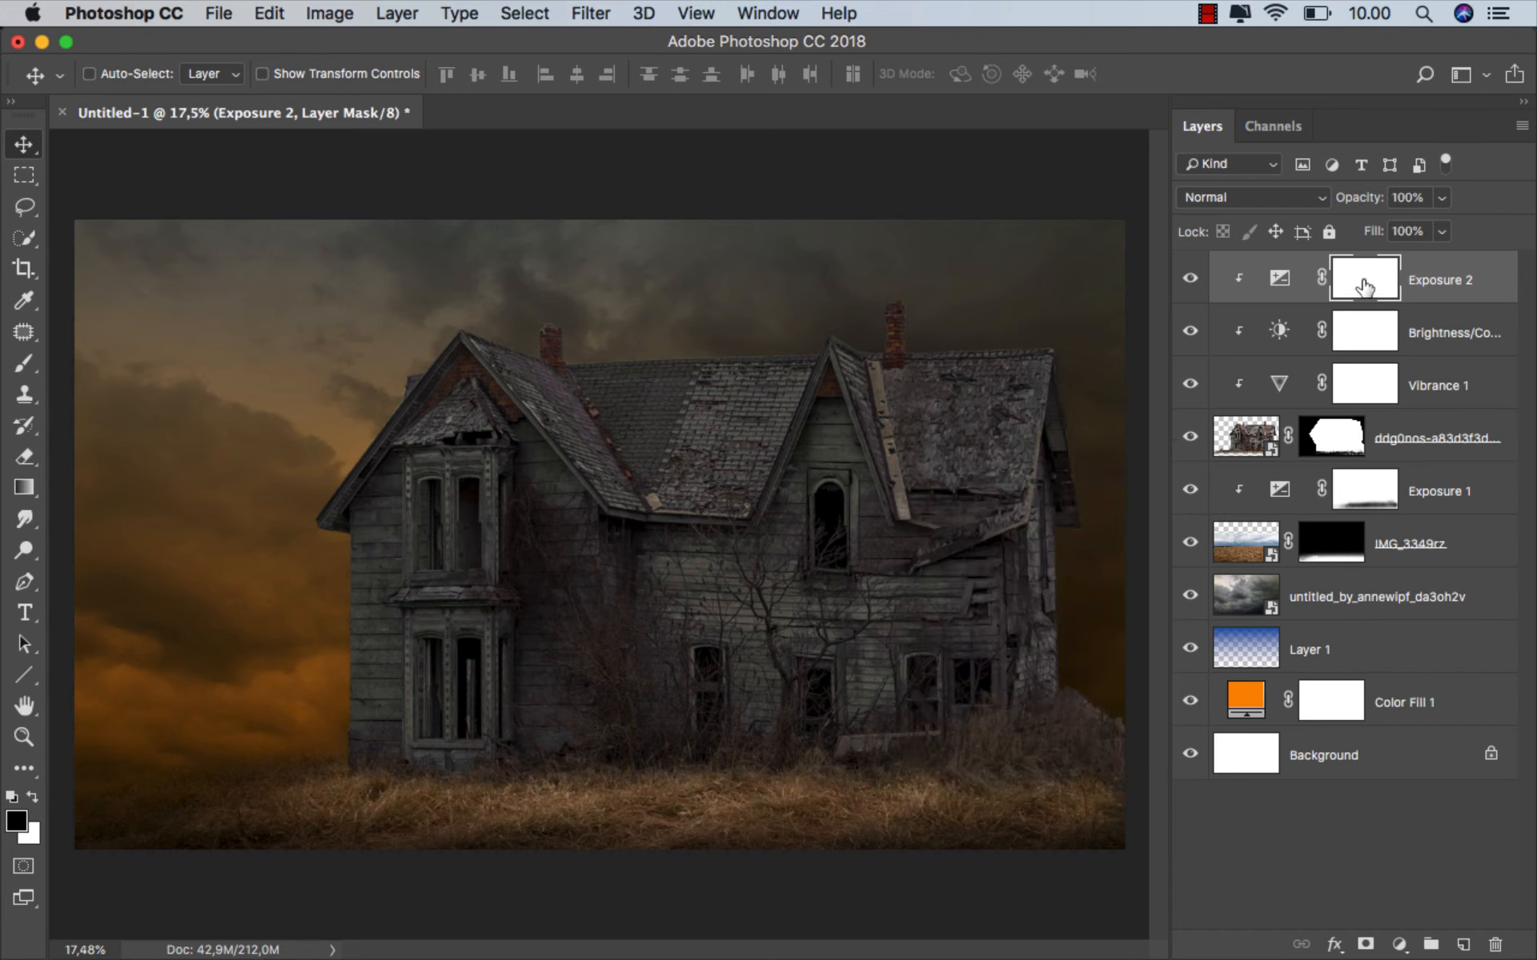
key("super+i")
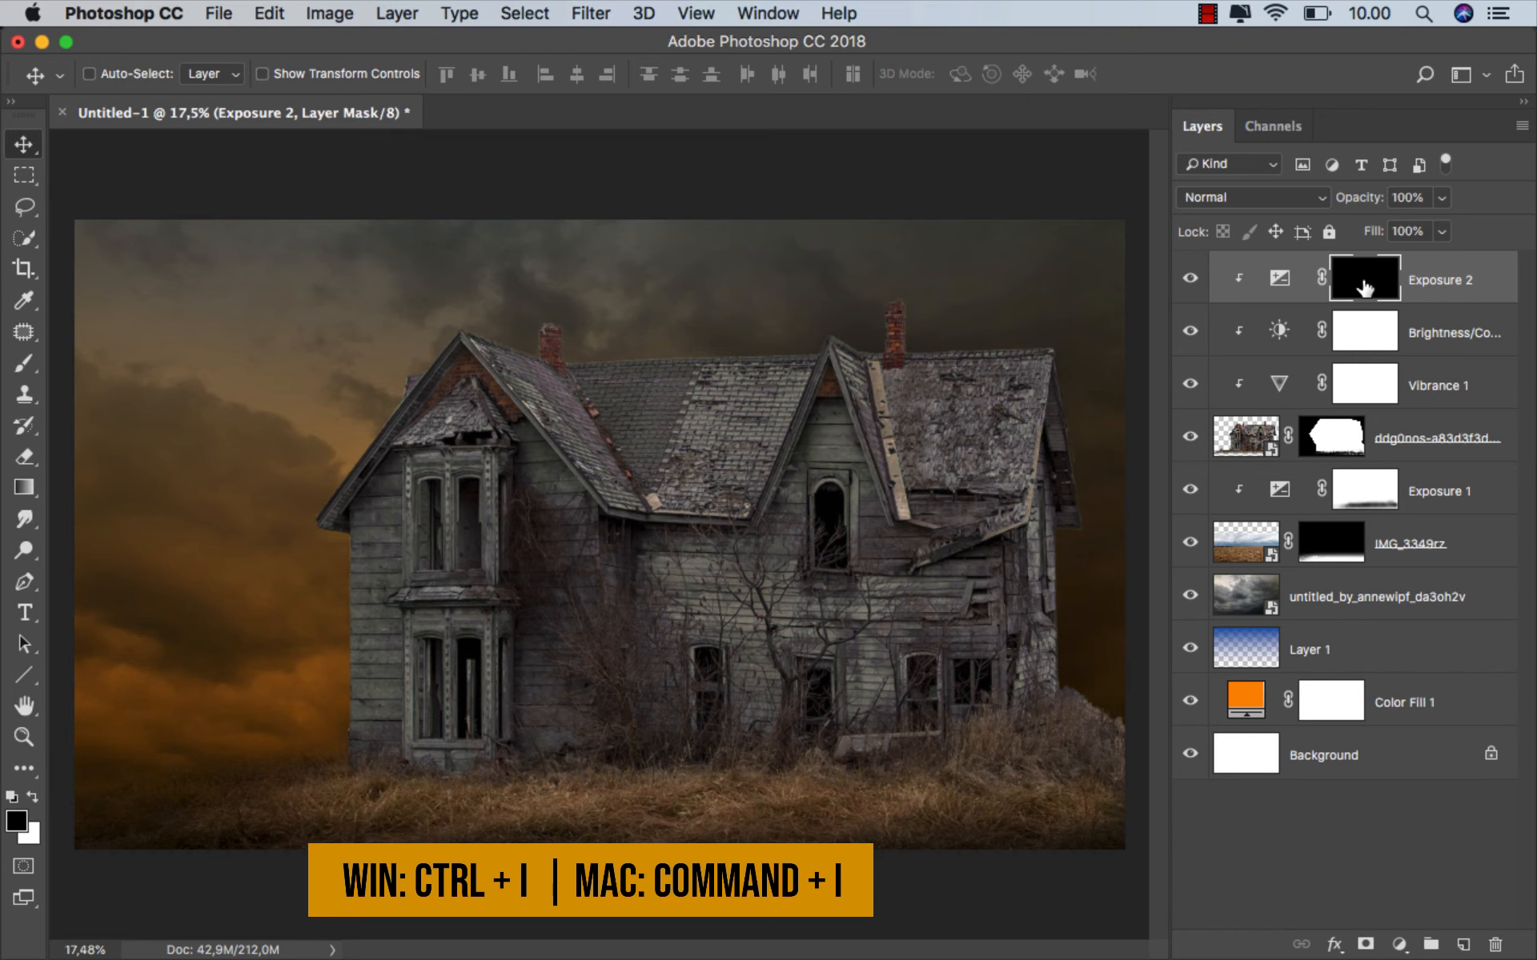
- Paint the roof and upper house edges into the Exposure 2 mask with a soft white brush at 62% opacity, and compare the layer off and on
left_click(24, 363)
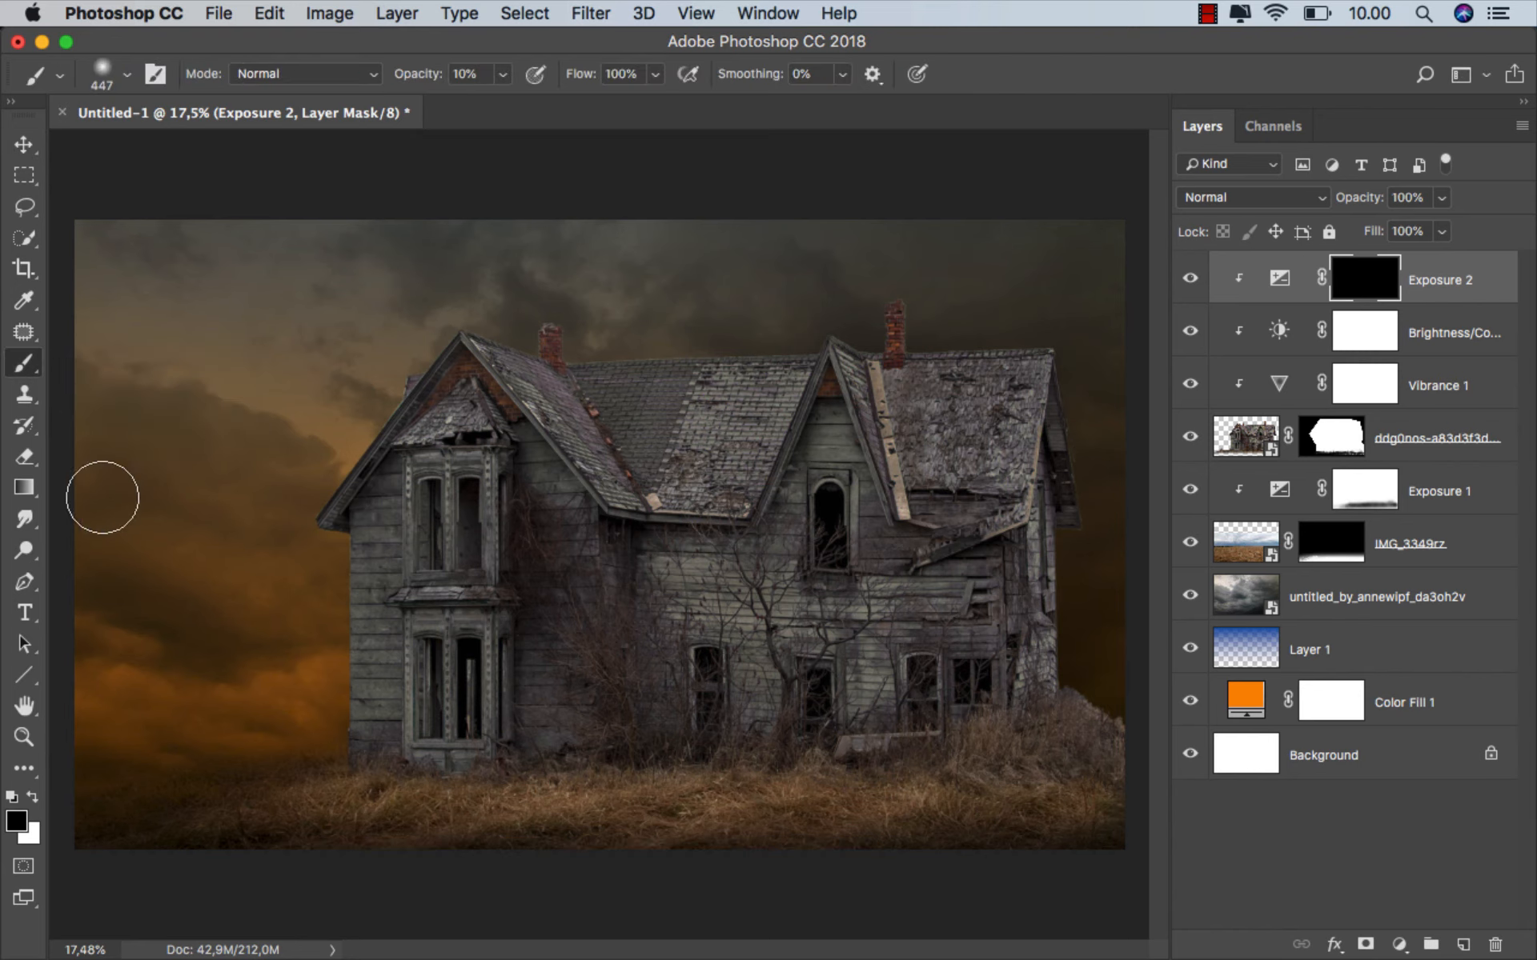
left_click(32, 797)
key("super+0")
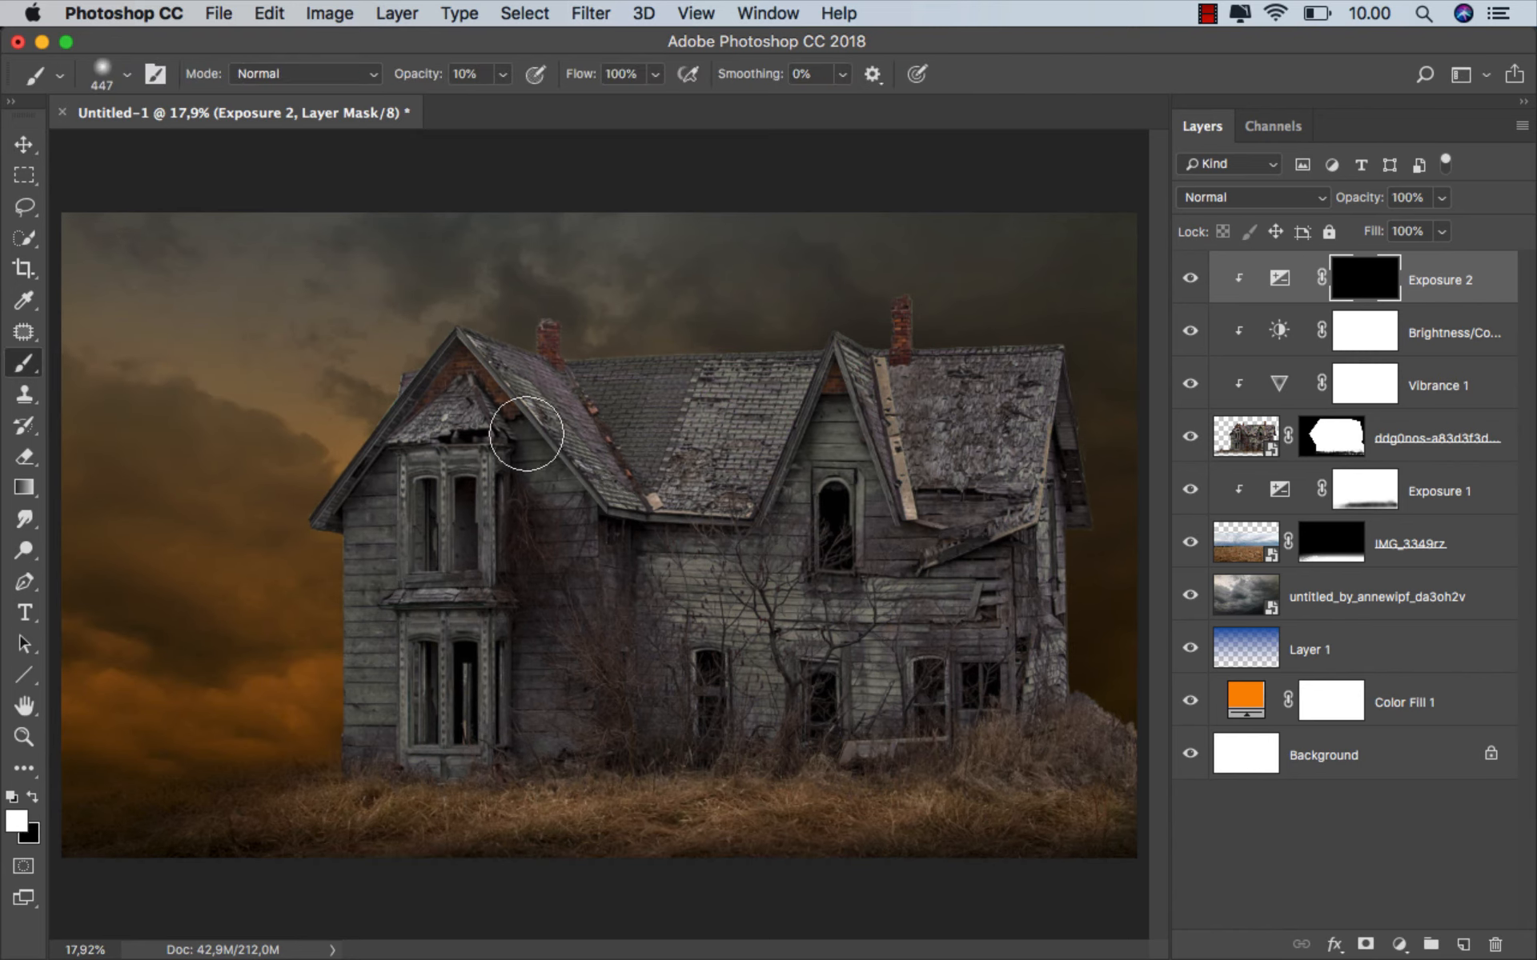
left_click_drag(522, 412, 536, 412)
left_click(500, 76)
left_click_drag(540, 99, 559, 101)
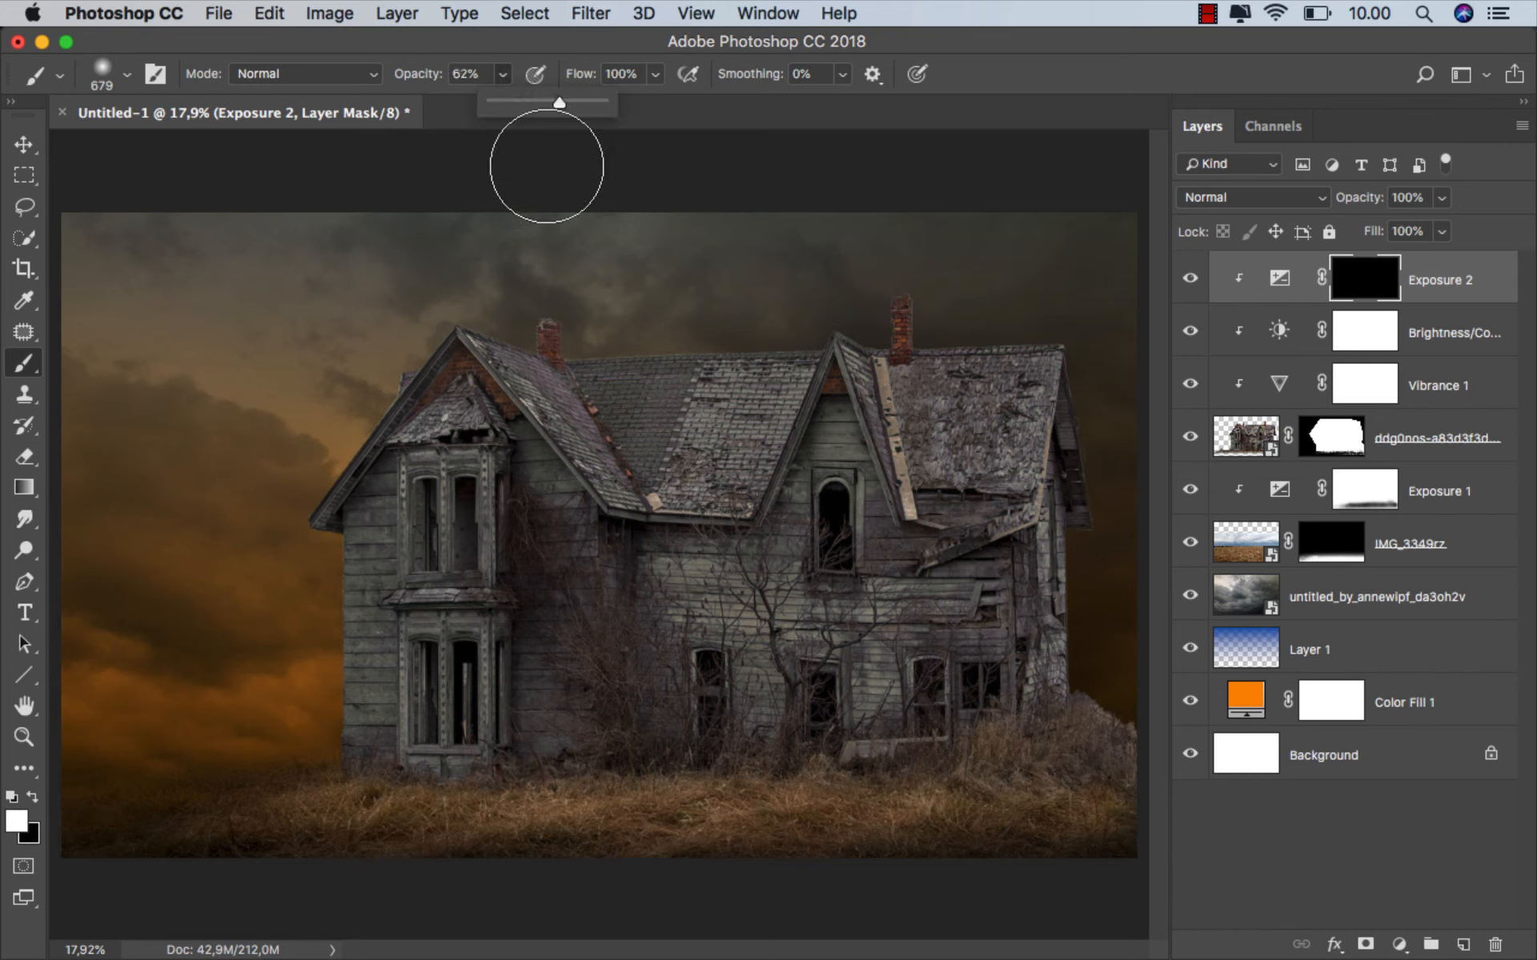
left_click_drag(502, 250, 513, 249)
mouse_move(410, 310)
left_mouse_down()
mouse_move(312, 438)
mouse_move(294, 490)
mouse_move(284, 731)
mouse_move(369, 493)
mouse_move(499, 307)
mouse_move(576, 420)
mouse_move(680, 452)
mouse_move(753, 386)
mouse_move(685, 310)
mouse_move(560, 321)
mouse_move(724, 328)
mouse_move(897, 283)
mouse_move(947, 426)
mouse_move(1103, 416)
left_mouse_up()
key("bracketleft")
key("bracketleft")
mouse_move(1091, 549)
left_mouse_down()
mouse_move(1101, 678)
mouse_move(1129, 707)
mouse_move(1094, 507)
left_mouse_up()
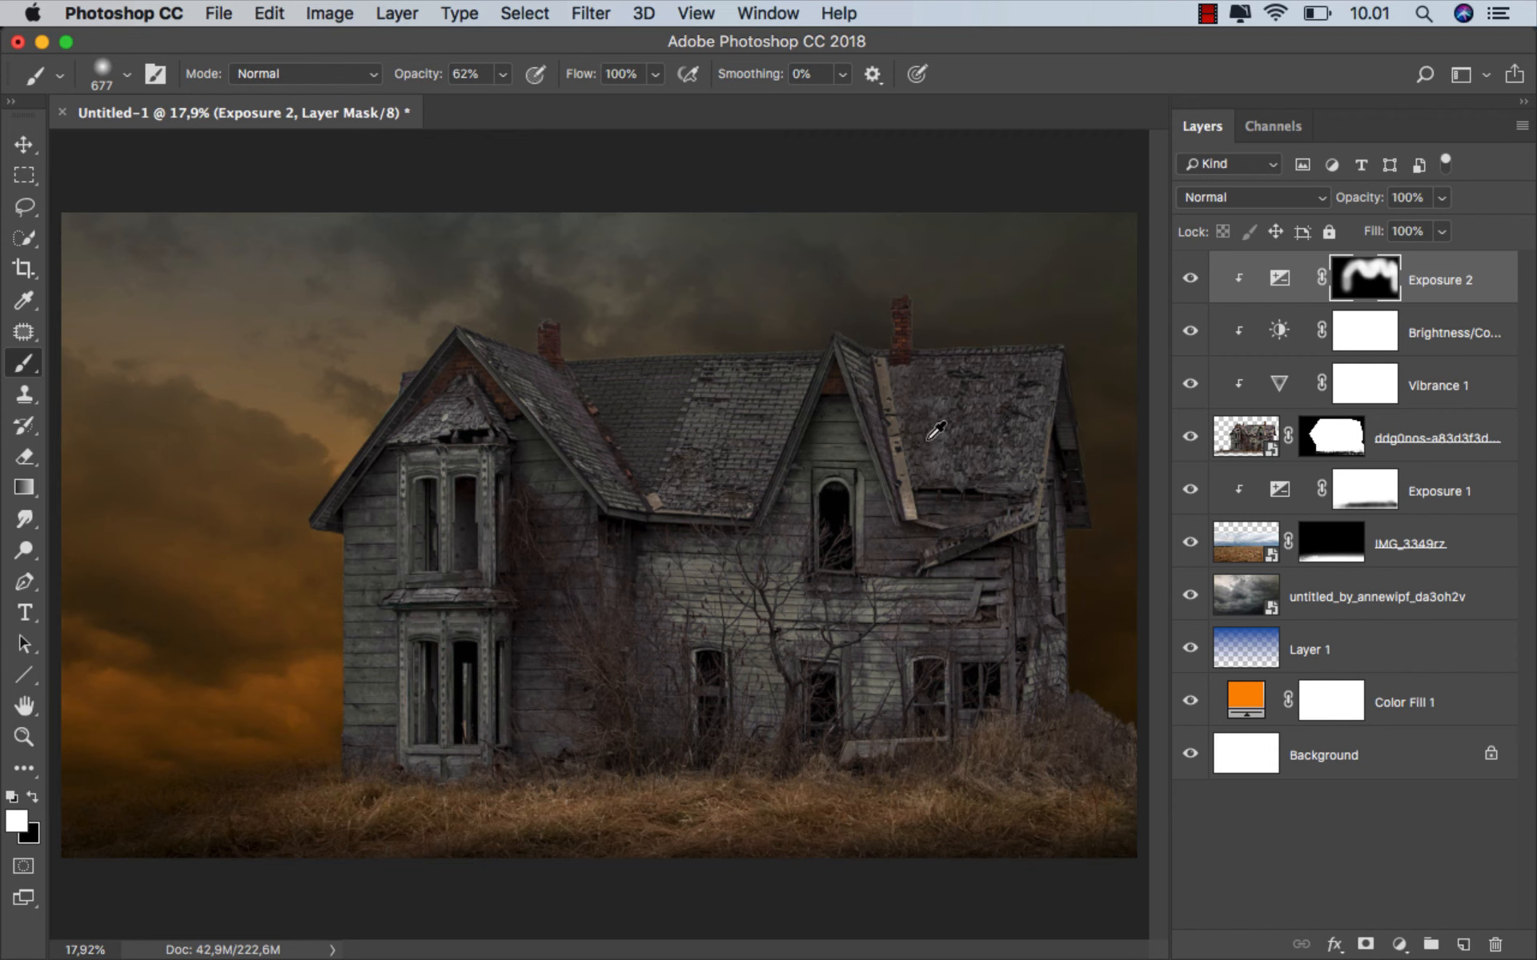
scroll(934, 430, "down", 1)
left_click(1190, 282)
left_click(1191, 282)
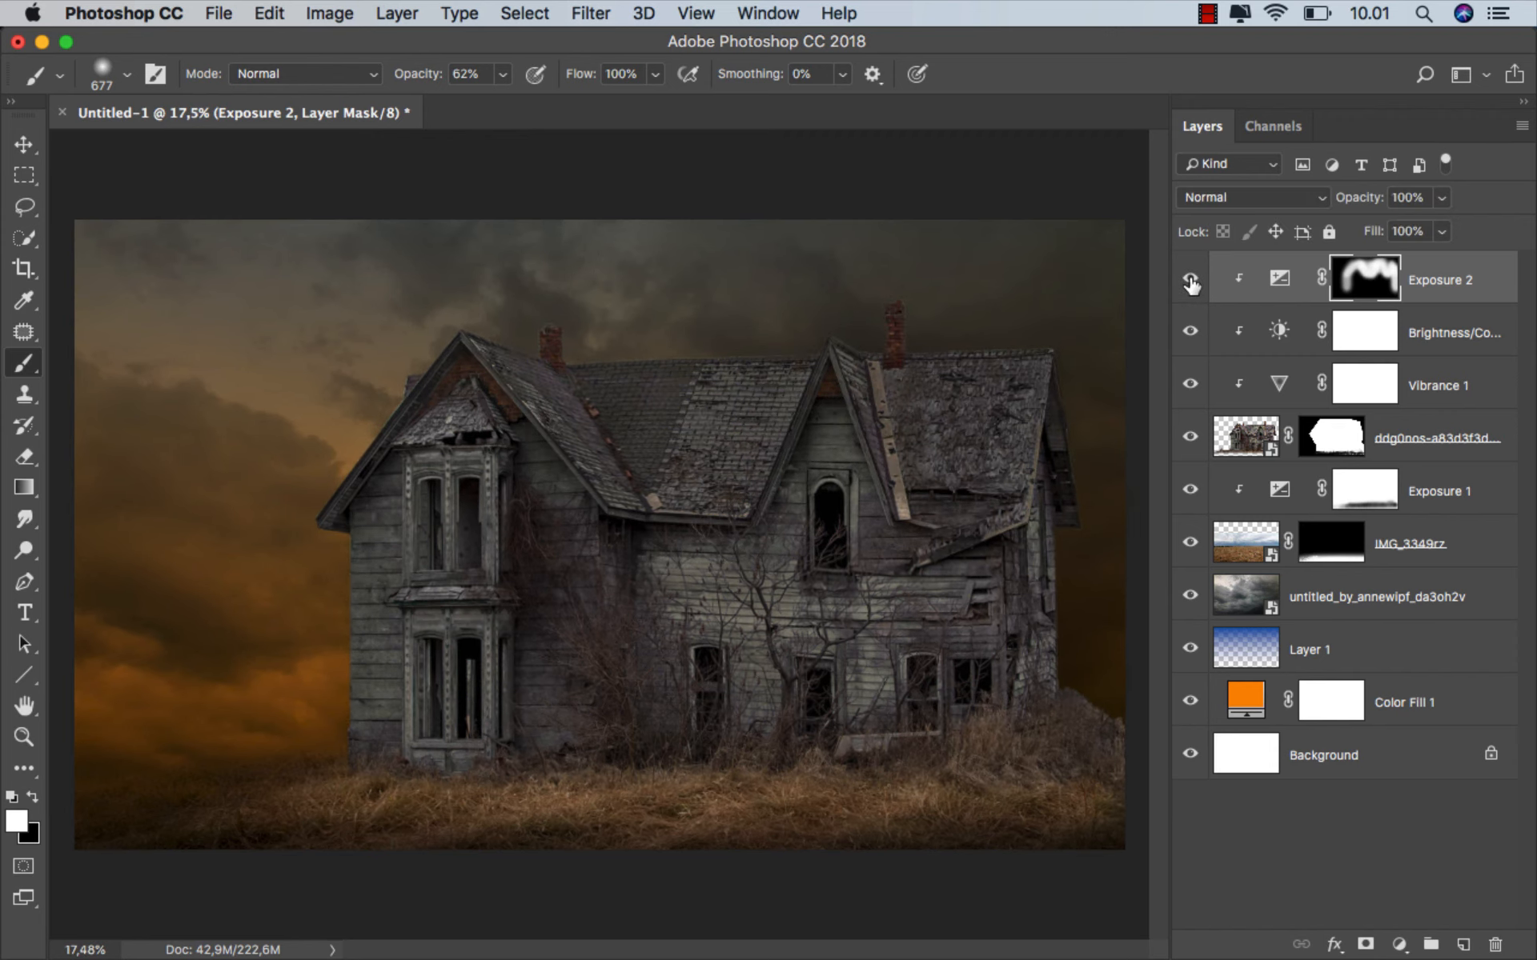
- Trace the left-hand pane of the upper bay window with a Pen tool path, curving it along the arched top
key("super+2")
key("v")
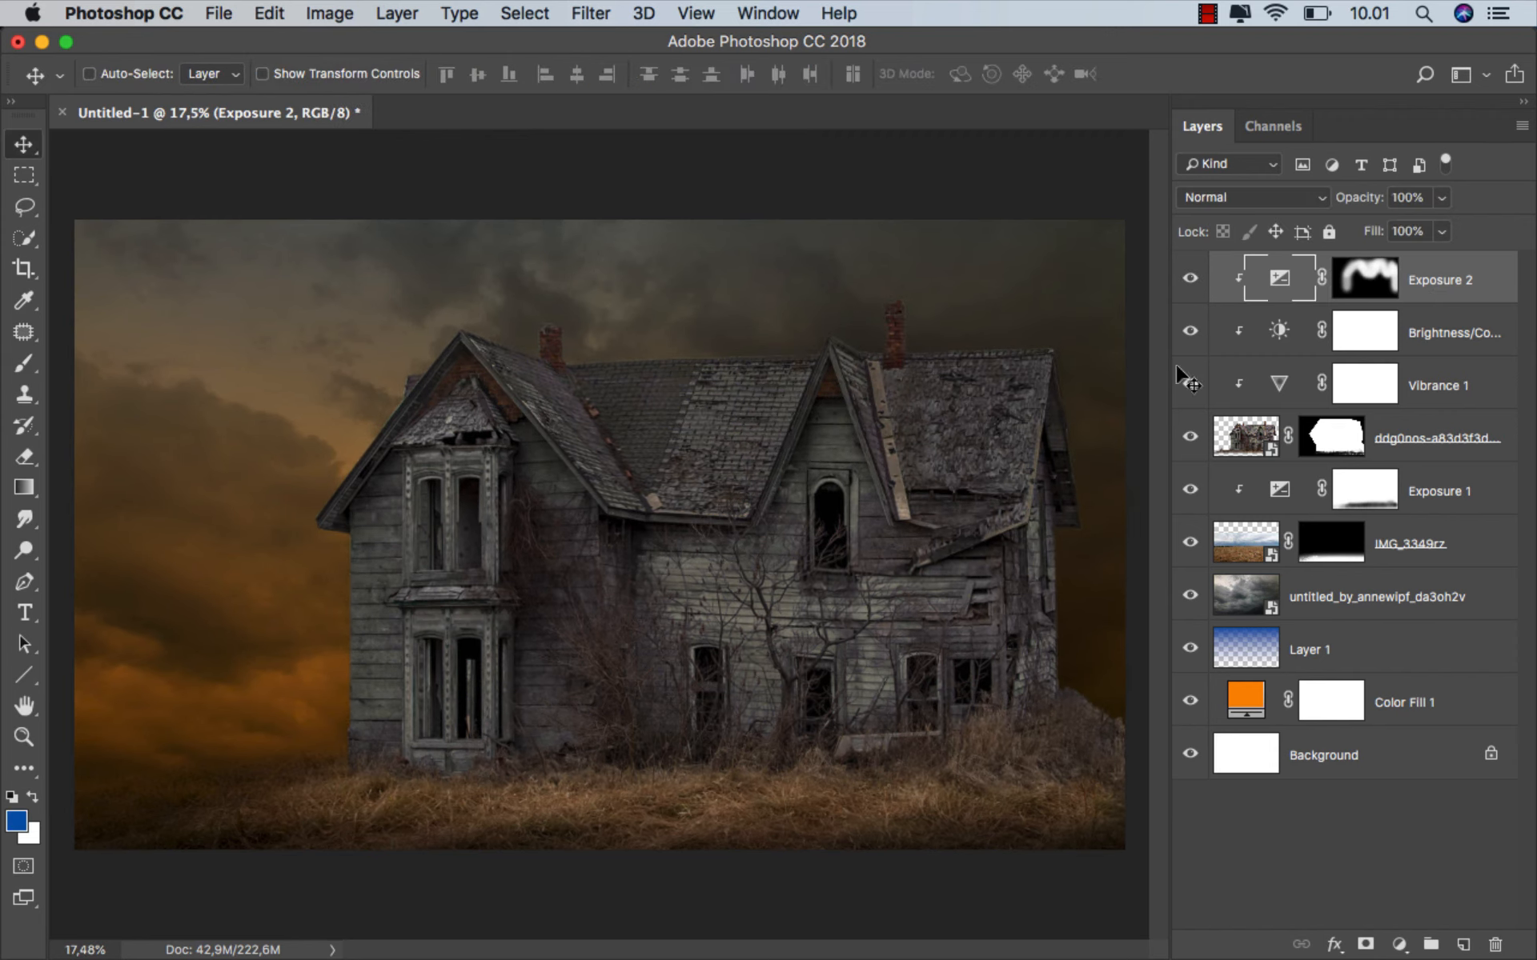
left_click(24, 582)
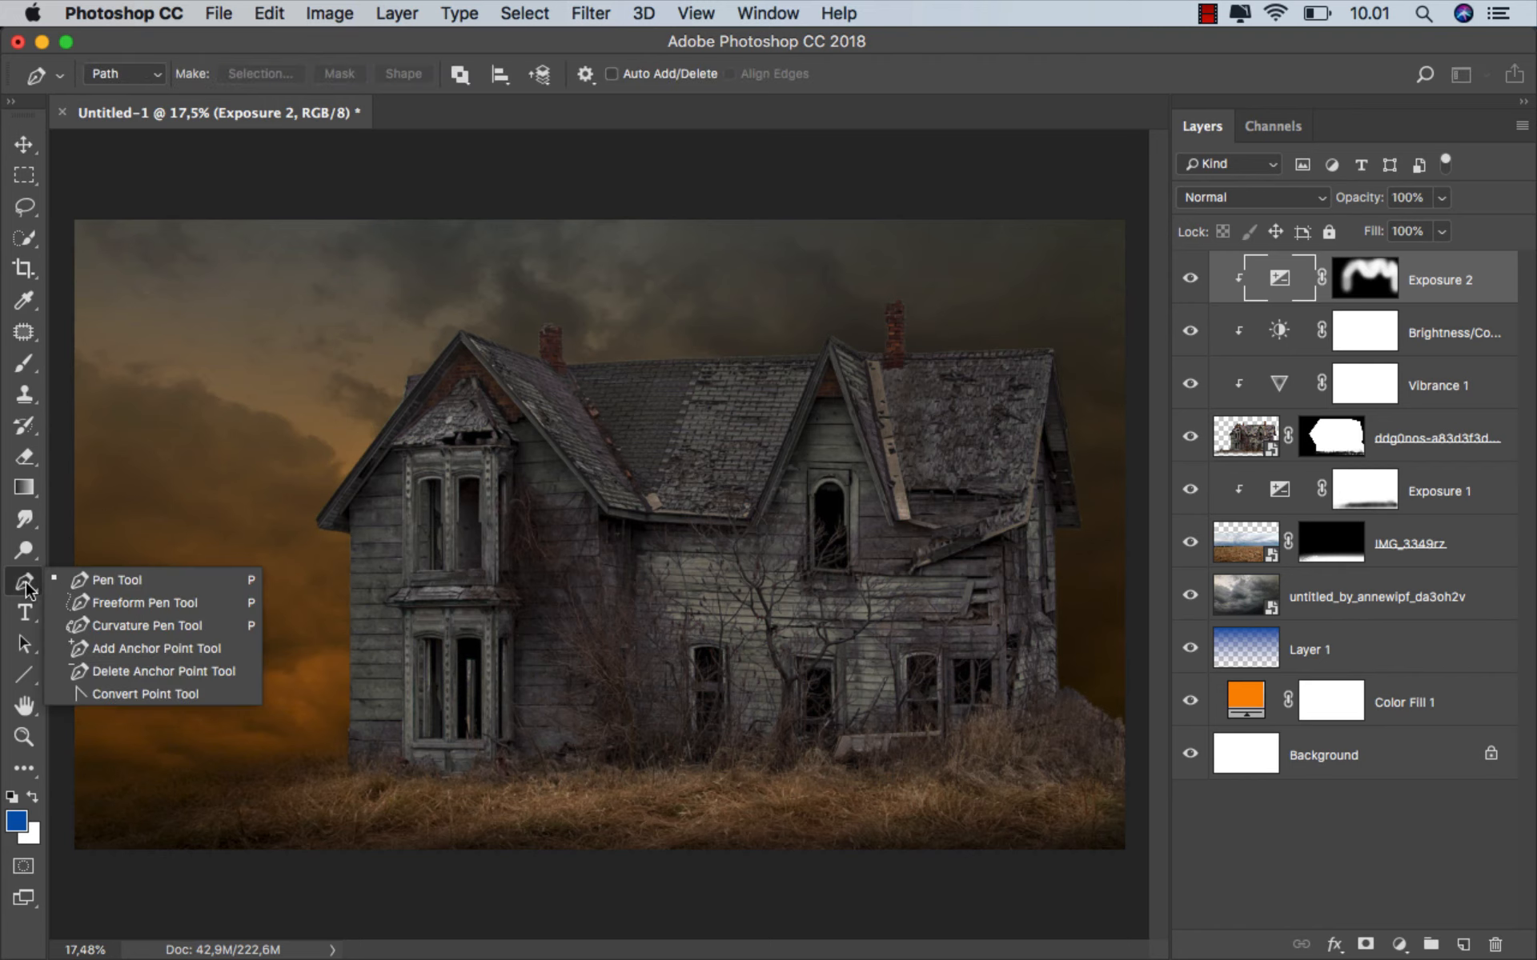
left_click(104, 578)
scroll(443, 539, "up", 6)
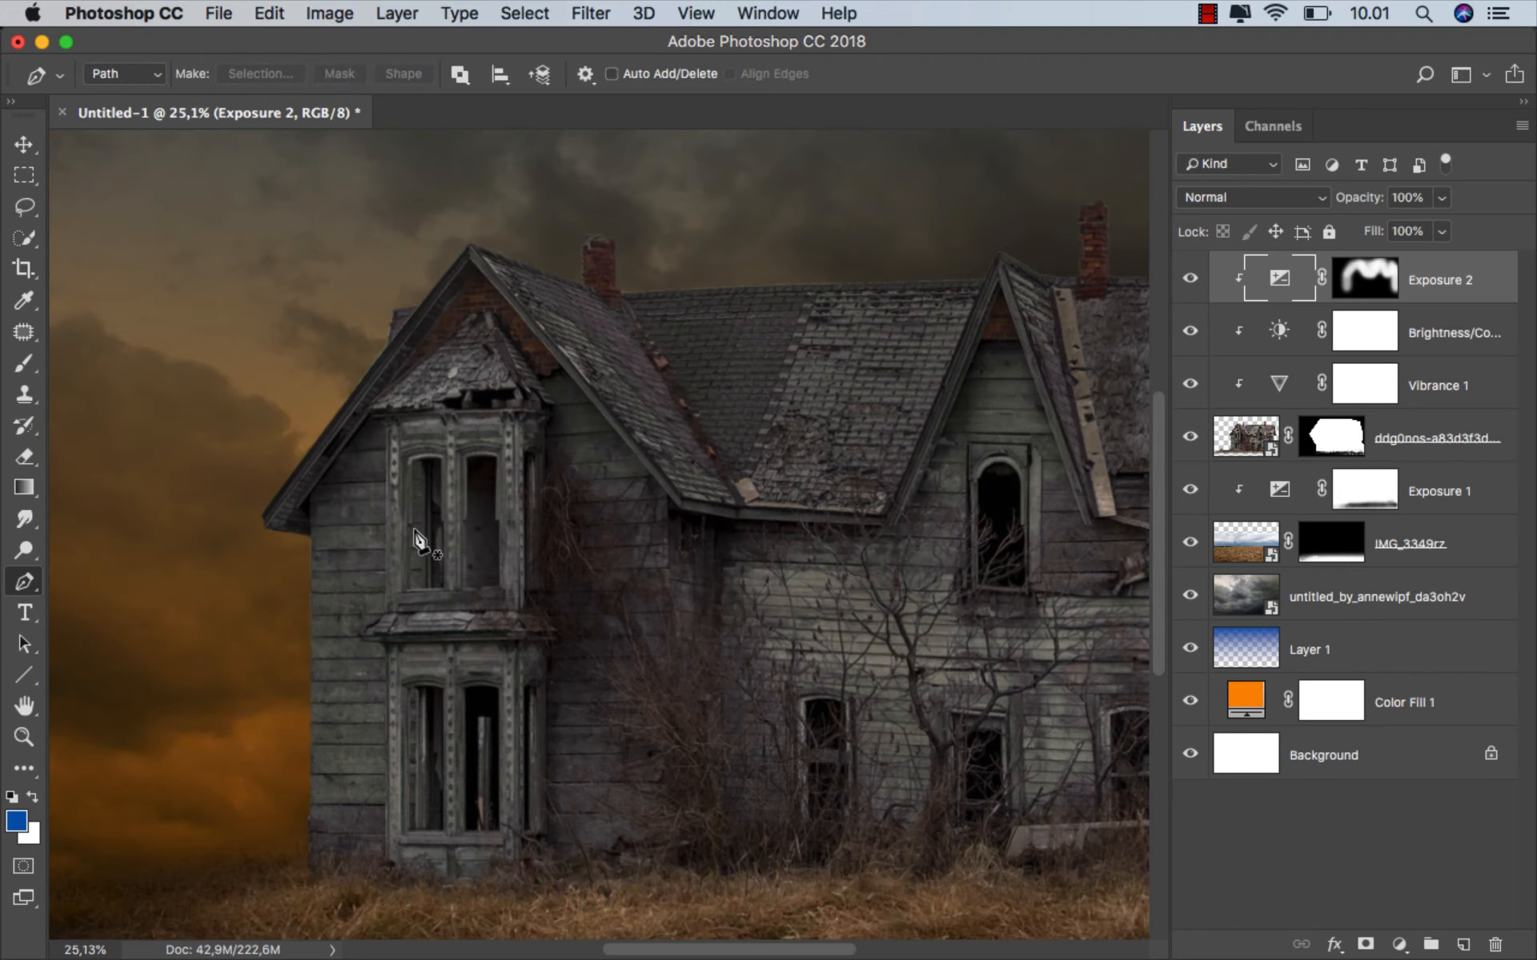
scroll(409, 600, "up", 5)
scroll(444, 713, "down", 6)
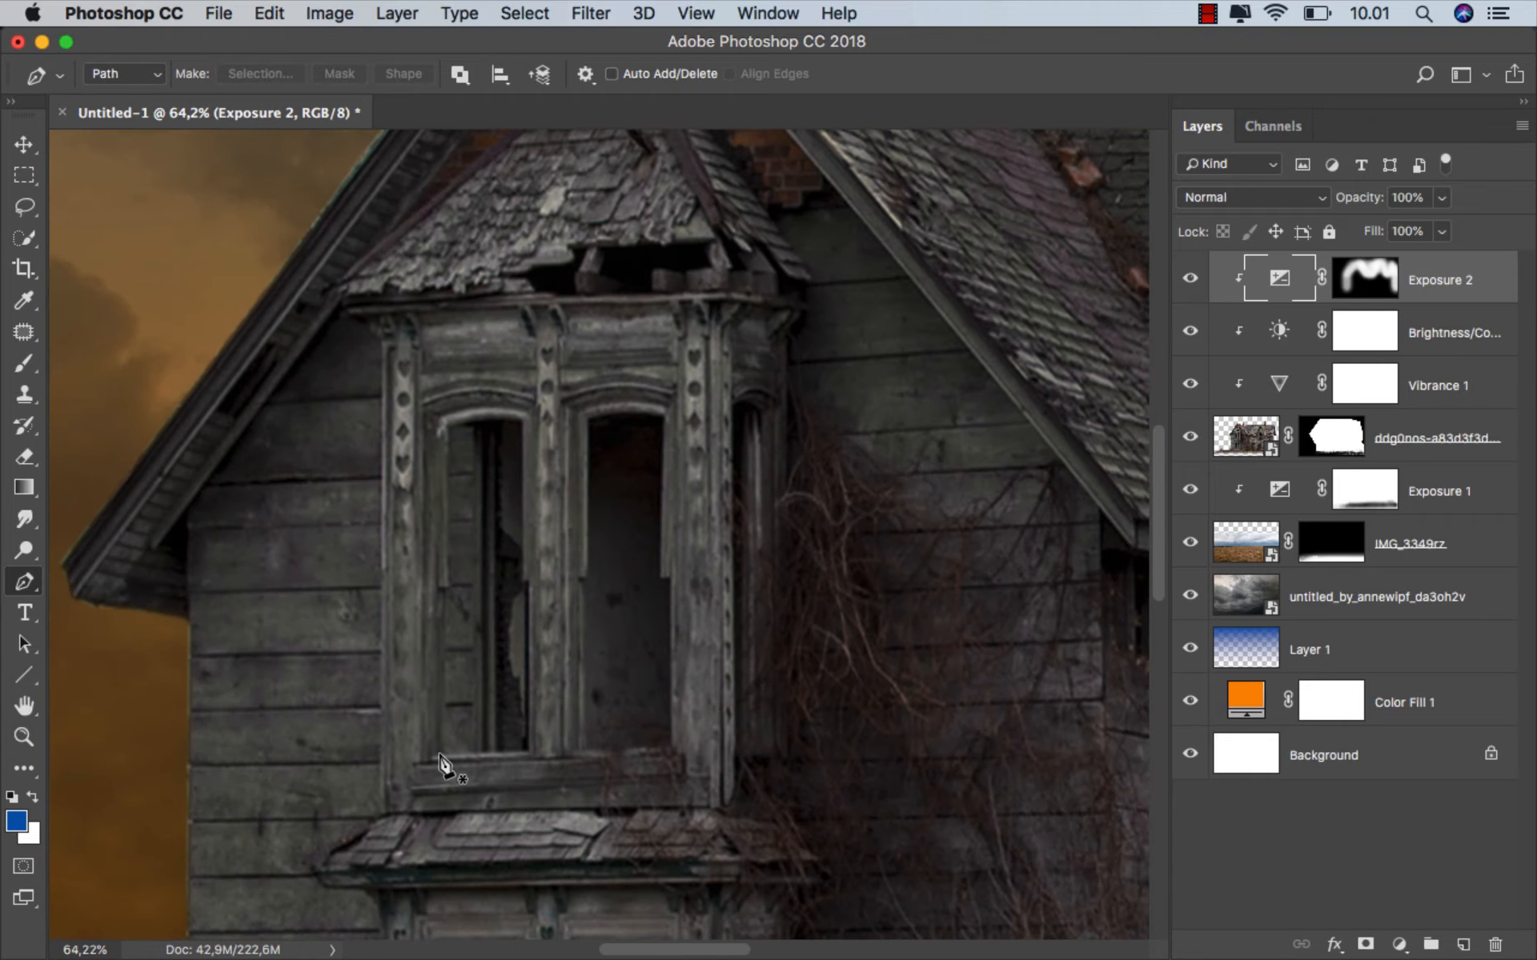
left_click(440, 754)
left_click(446, 423)
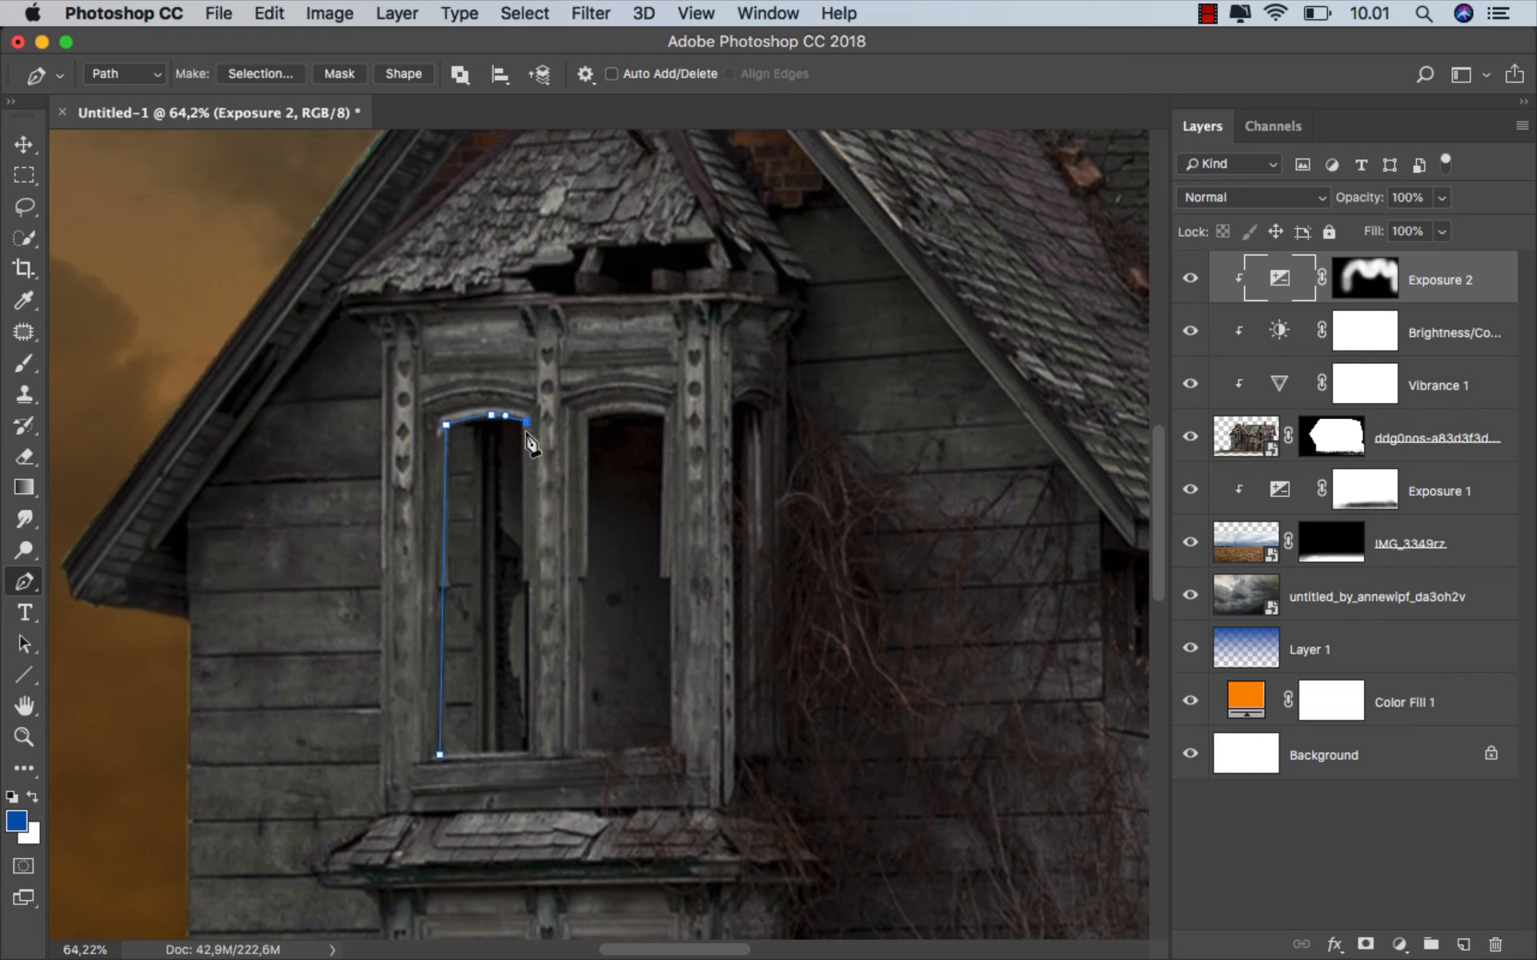
left_click(528, 752)
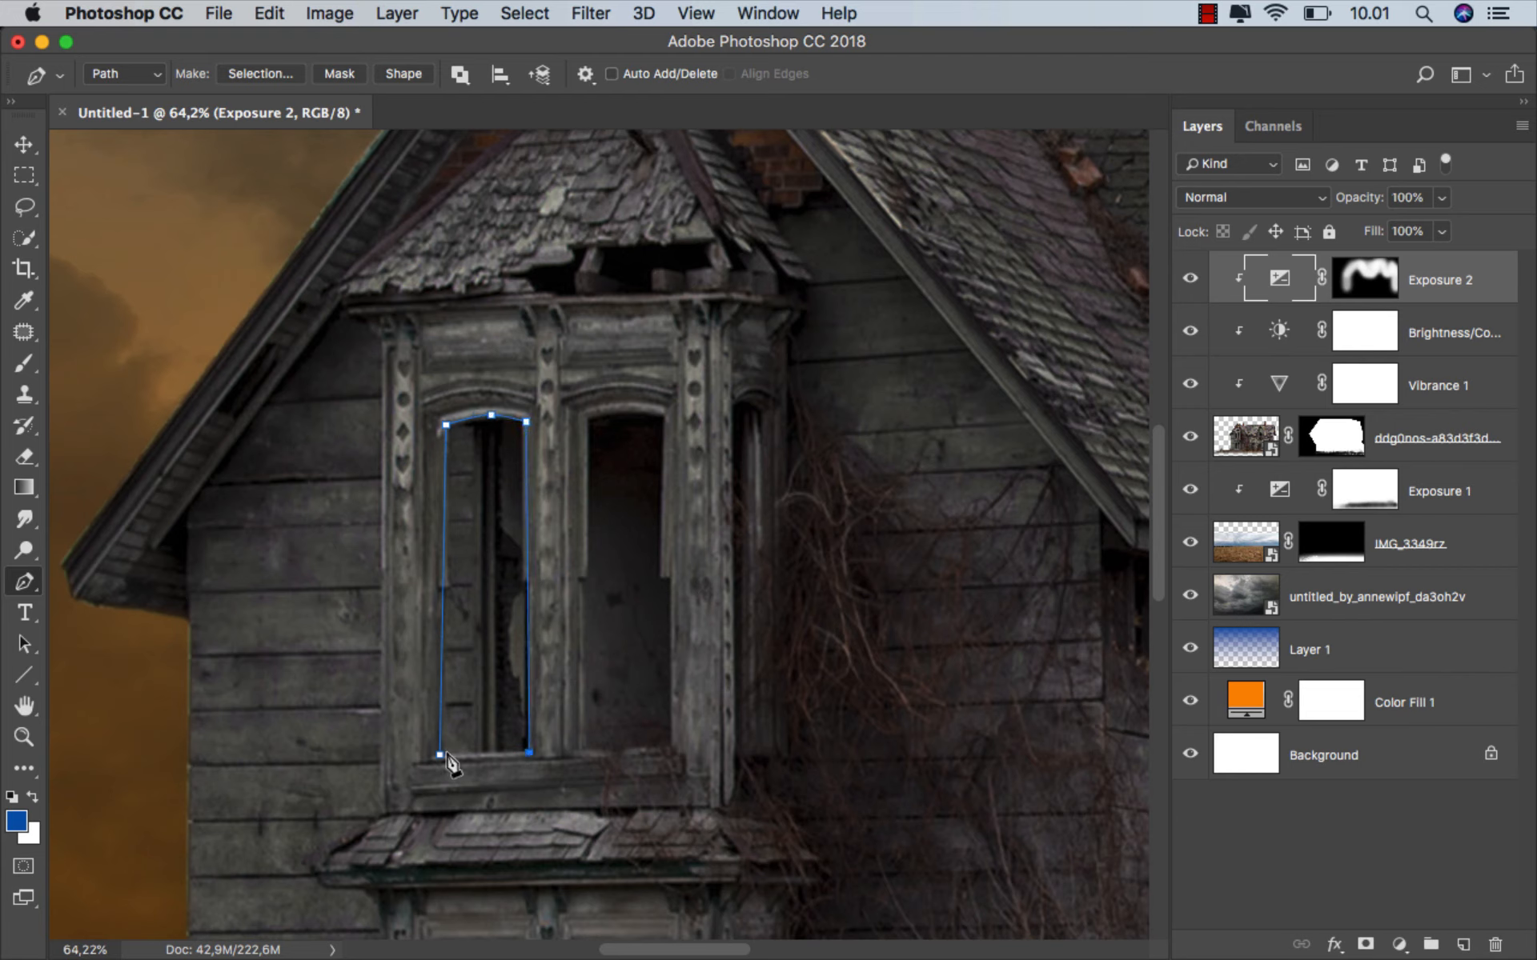
- Trace the right-hand pane of the upper bay window as a second closed path
left_click(582, 751)
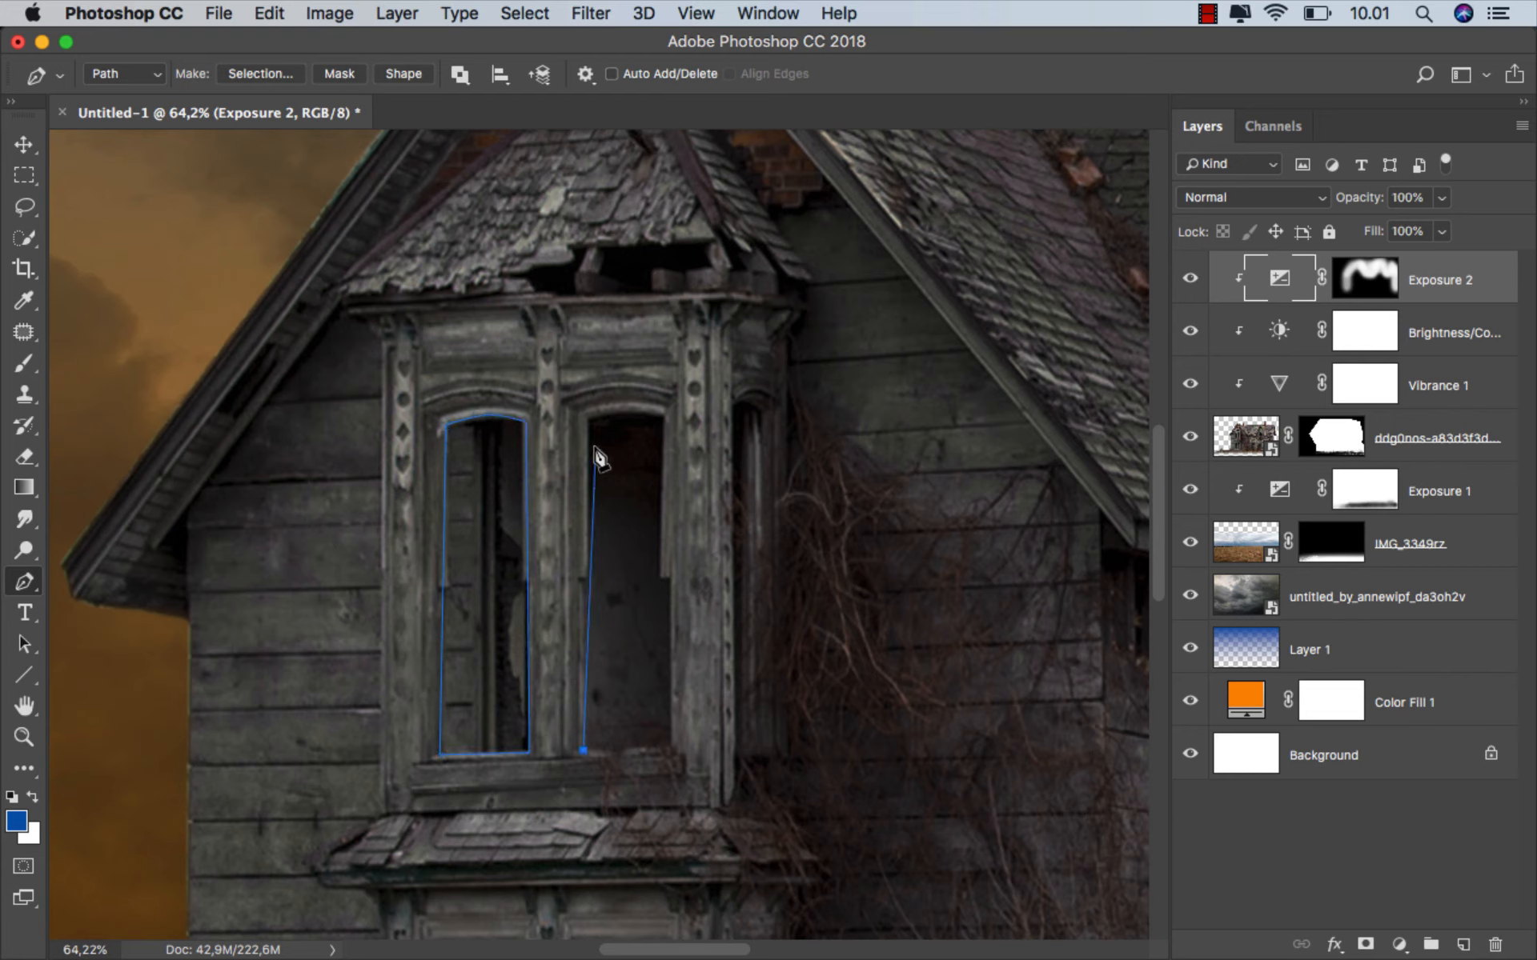
left_click(585, 417)
left_click(667, 754)
left_click(583, 750)
- Outline the left-hand pane of the lower bay window with a closed path following its arched top
scroll(498, 344, "down", 10)
left_click(402, 819)
left_click(405, 455)
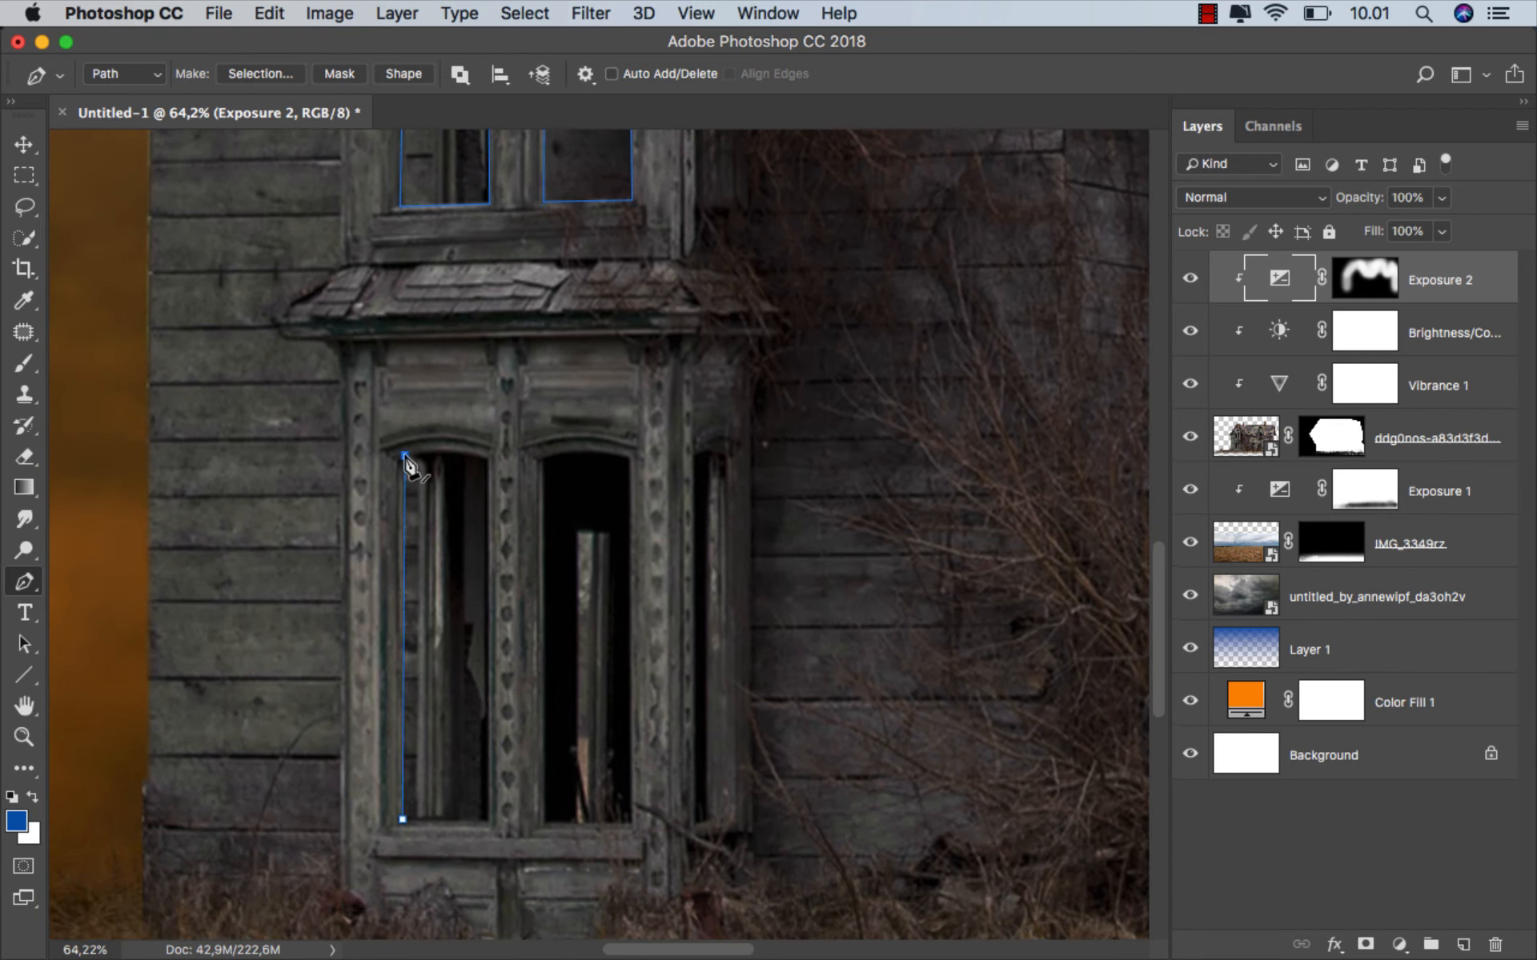
left_click(490, 462)
left_click(488, 821)
left_click(403, 819)
- Outline the middle pane of the lower bay window with a closed path following its arched top
left_click(545, 822)
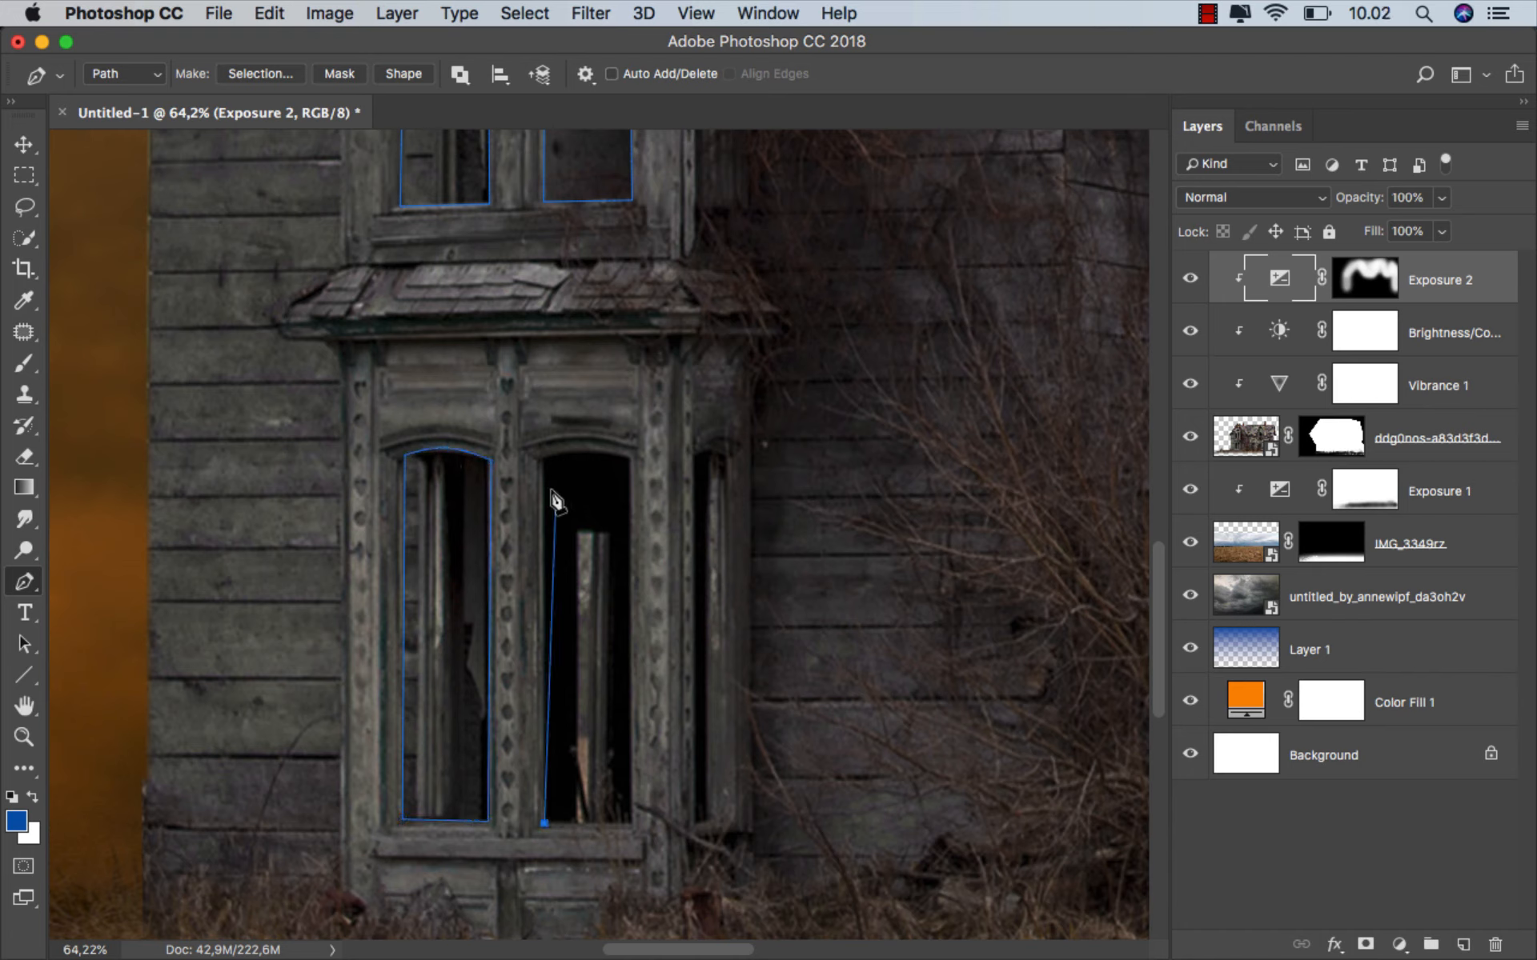
left_click(543, 457)
left_click(591, 448)
left_click(612, 449)
left_click(632, 458)
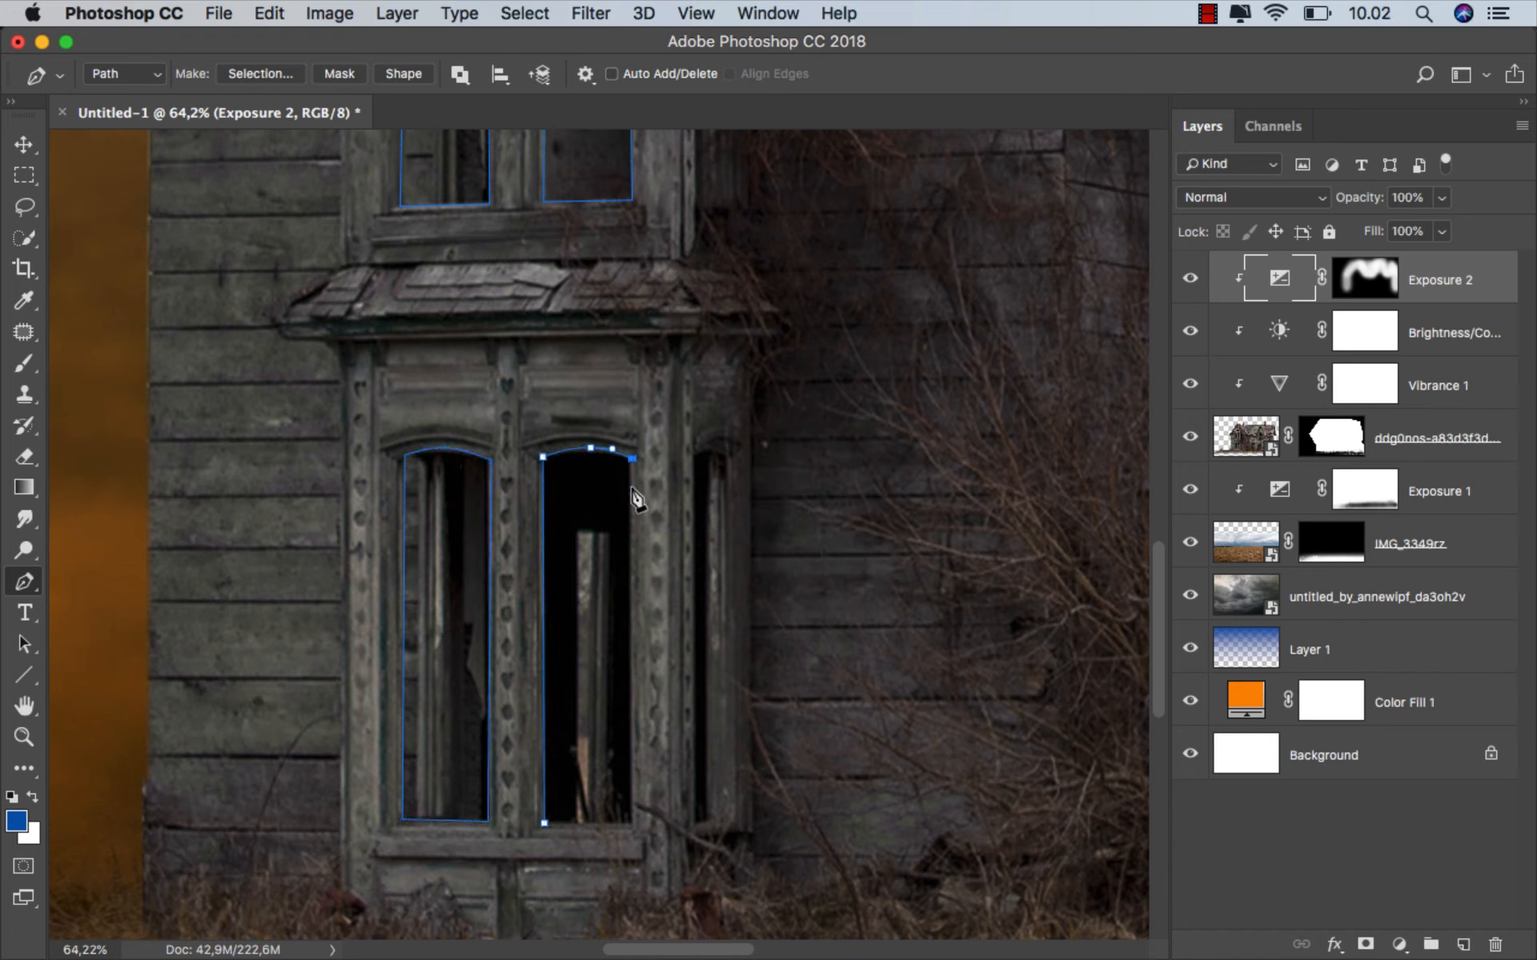
left_click(631, 823)
left_click(544, 823)
- Trace the dark opening of the lower bay window's narrow side pane as a closed path
left_click(694, 825)
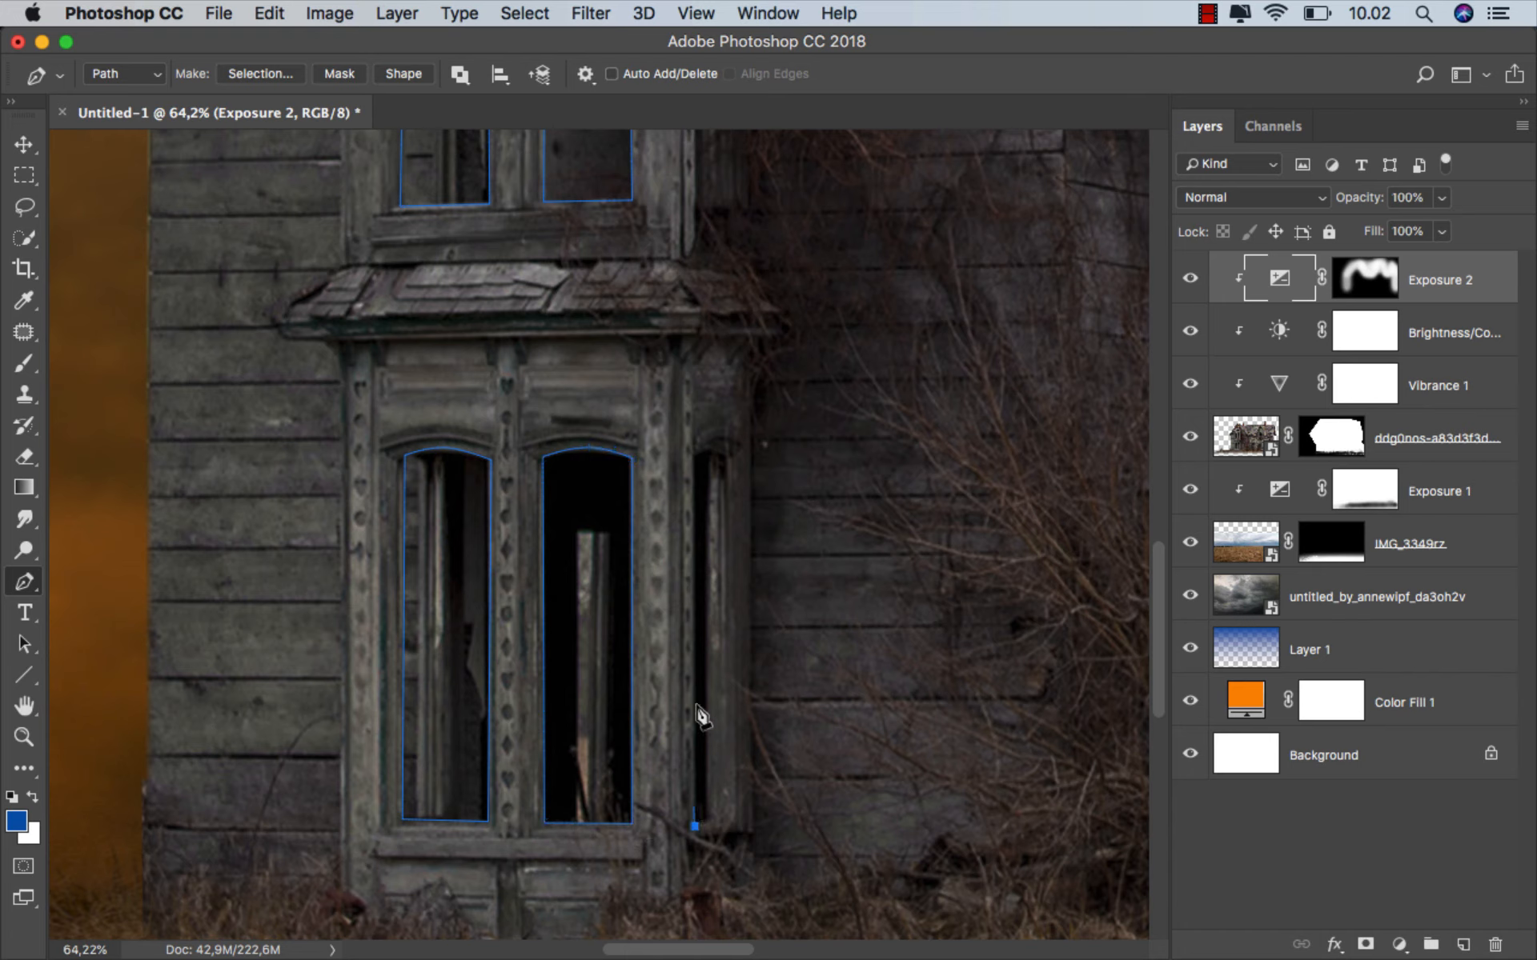
left_click(710, 504)
left_click(696, 827)
left_click_drag(690, 821, 468, 760)
- Trace the upper pane of the arched ground-floor window nearest the bay as a closed path with a curved top
scroll(467, 760, "down", 5)
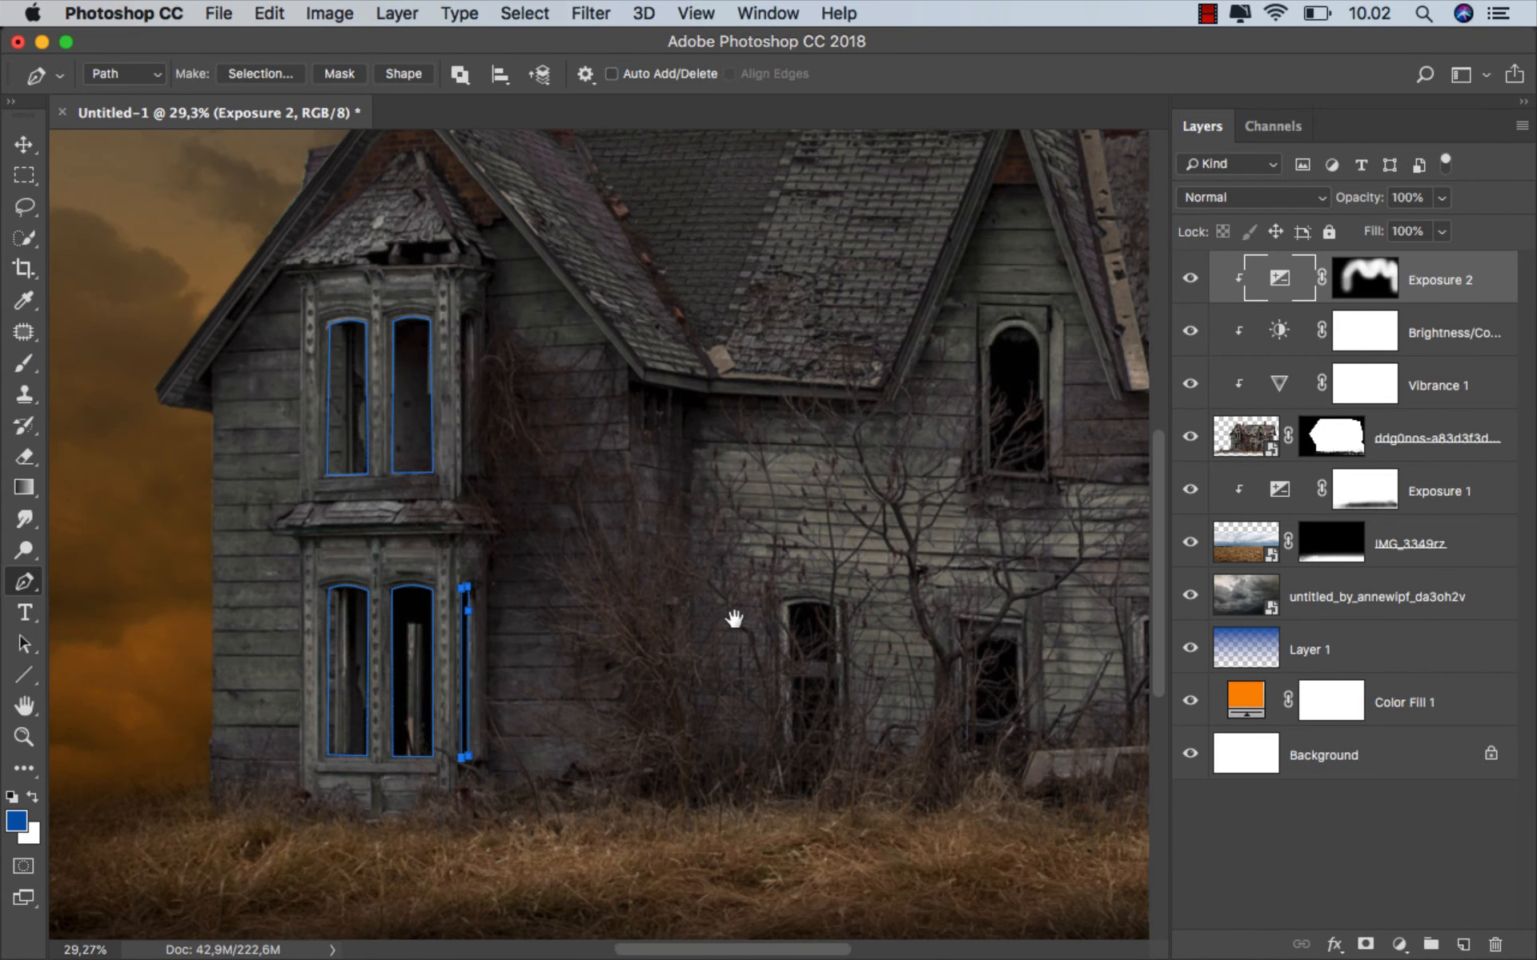
scroll(785, 695, "up", 5)
left_click_drag(787, 693, 756, 625)
scroll(756, 625, "up", 2)
left_click(621, 550)
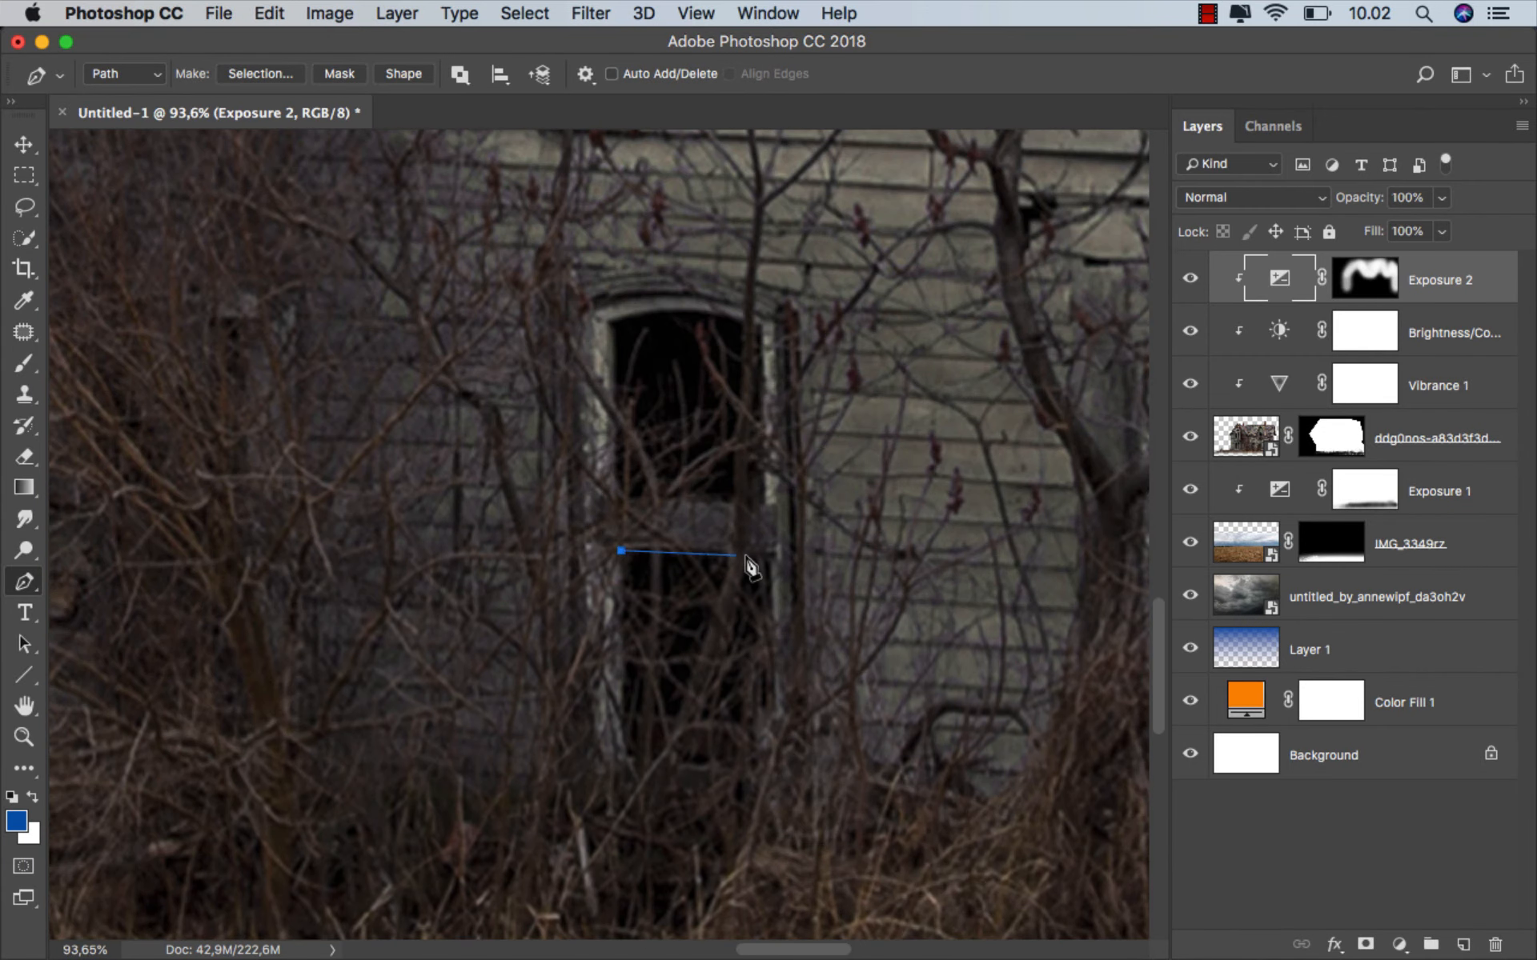
key("super+z")
left_click(614, 502)
left_click(610, 319)
left_click_drag(697, 309, 726, 315)
left_click(756, 328)
left_click(762, 502)
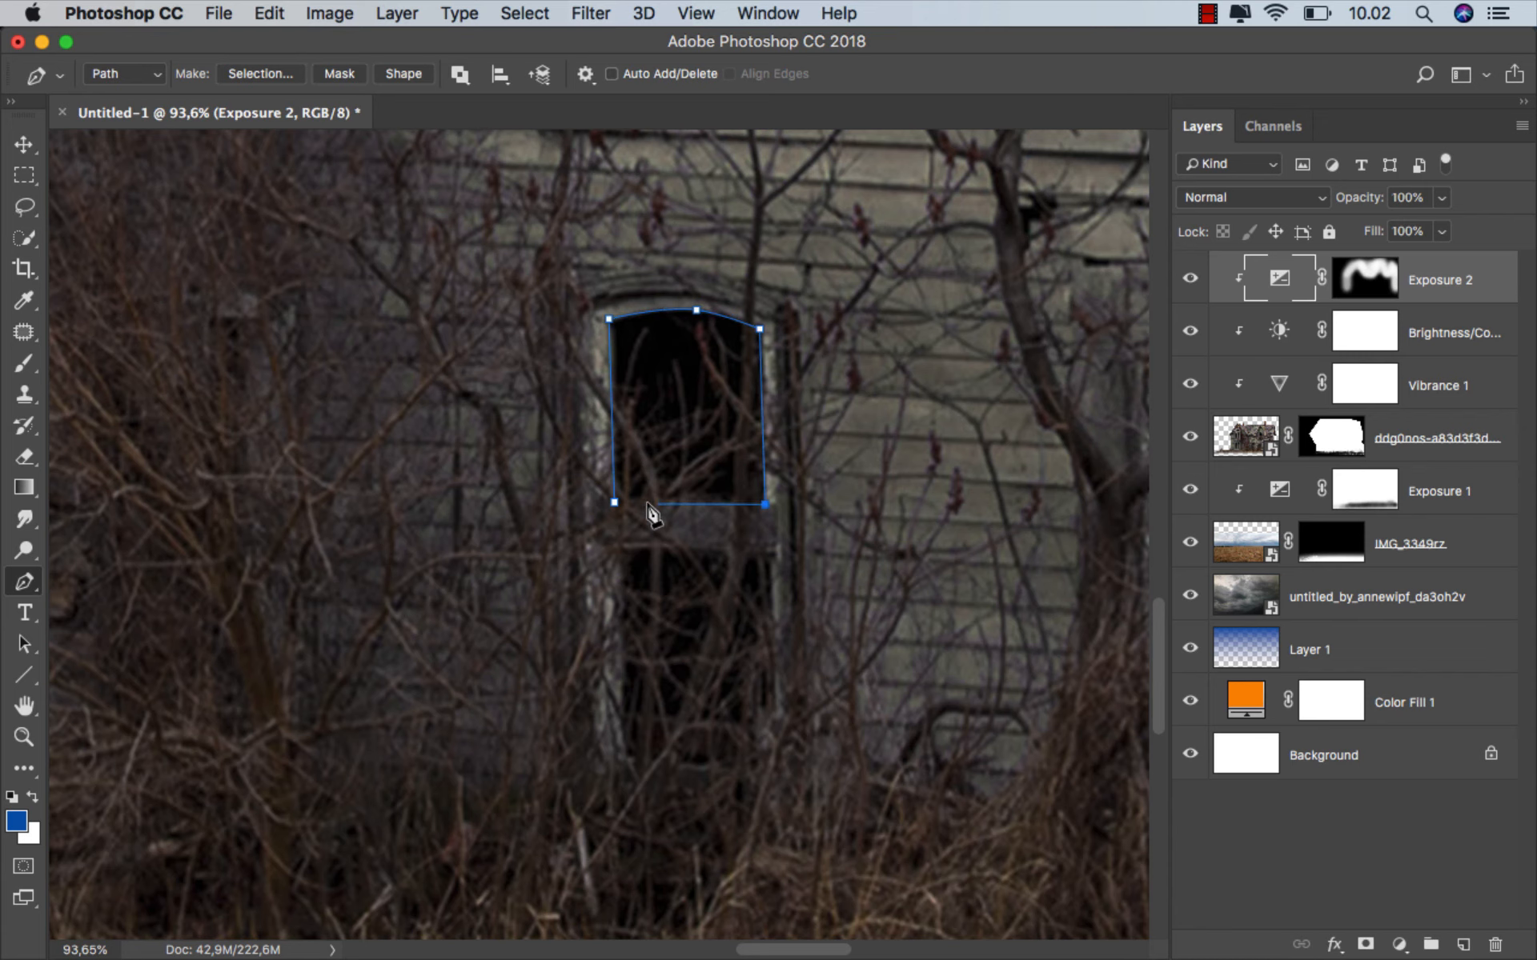
left_click(614, 502)
- Outline the rectangular ground-floor window beside the bare tree trunk with a four-point closed path
scroll(481, 561, "right", 8)
scroll(560, 645, "down", 5)
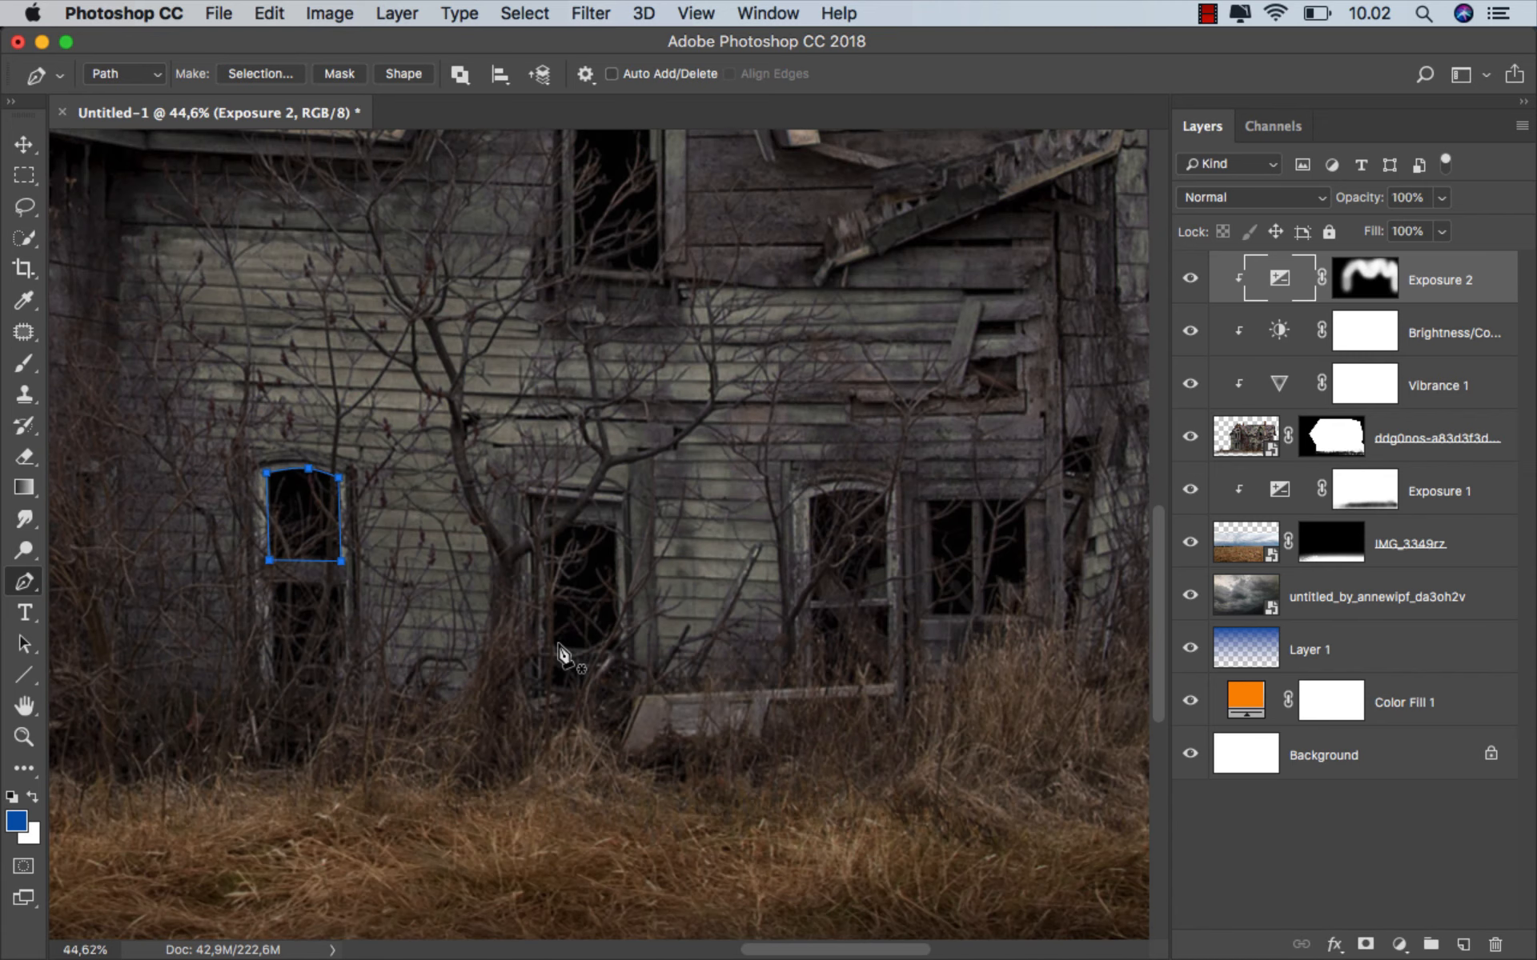
scroll(560, 648, "up", 2)
scroll(552, 651, "up", 1)
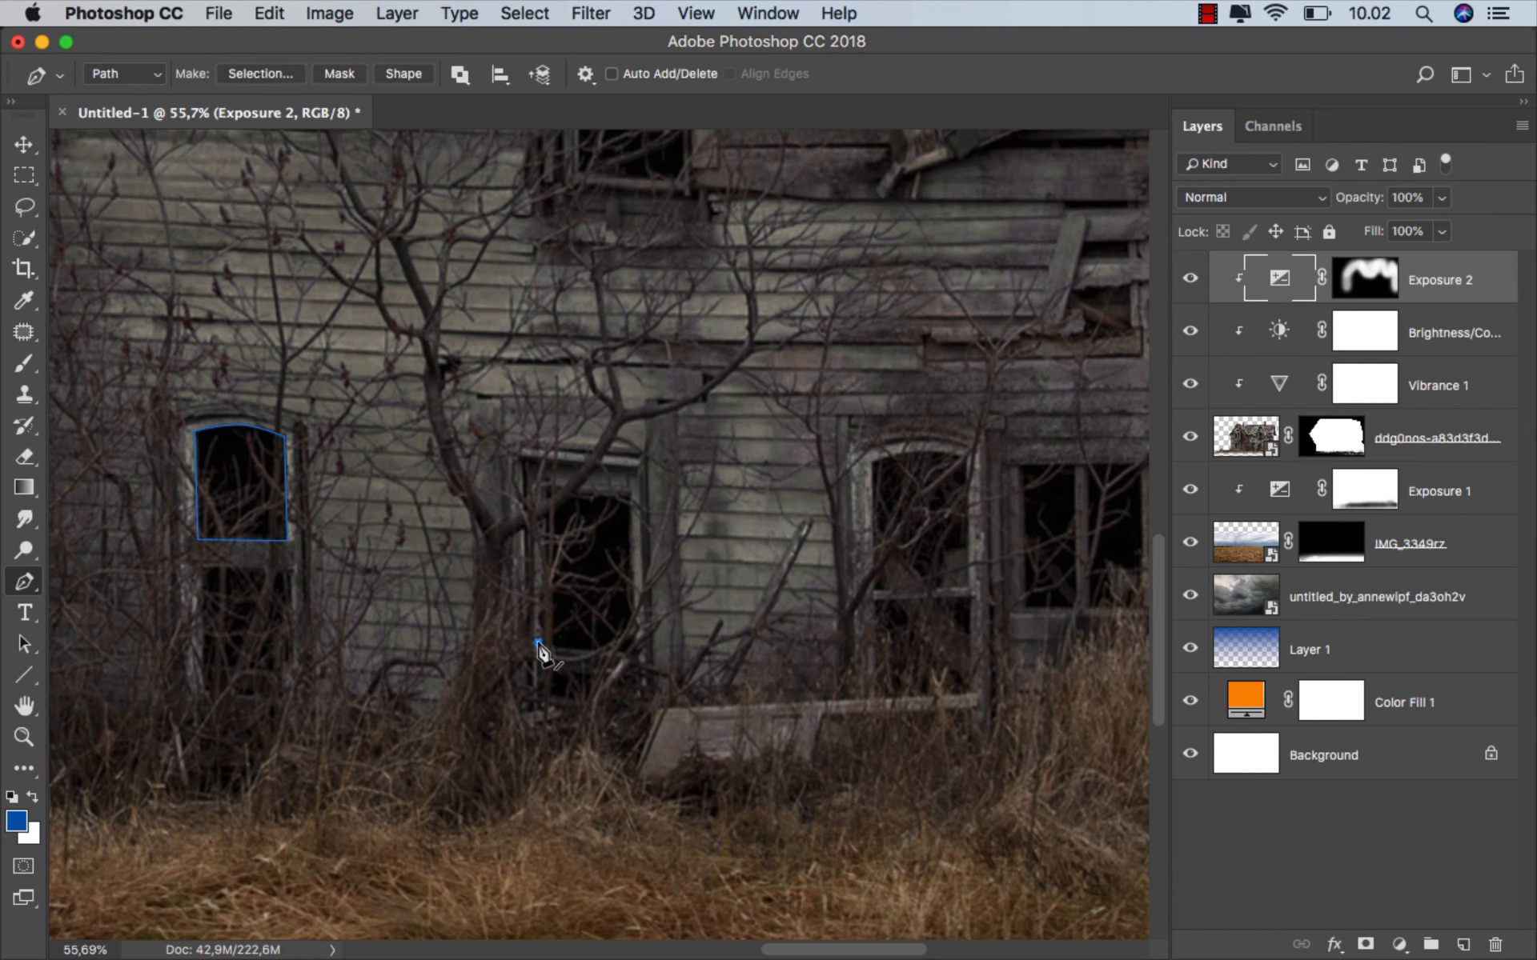
left_click(549, 493)
left_click(629, 494)
left_click(633, 657)
left_click(537, 643)
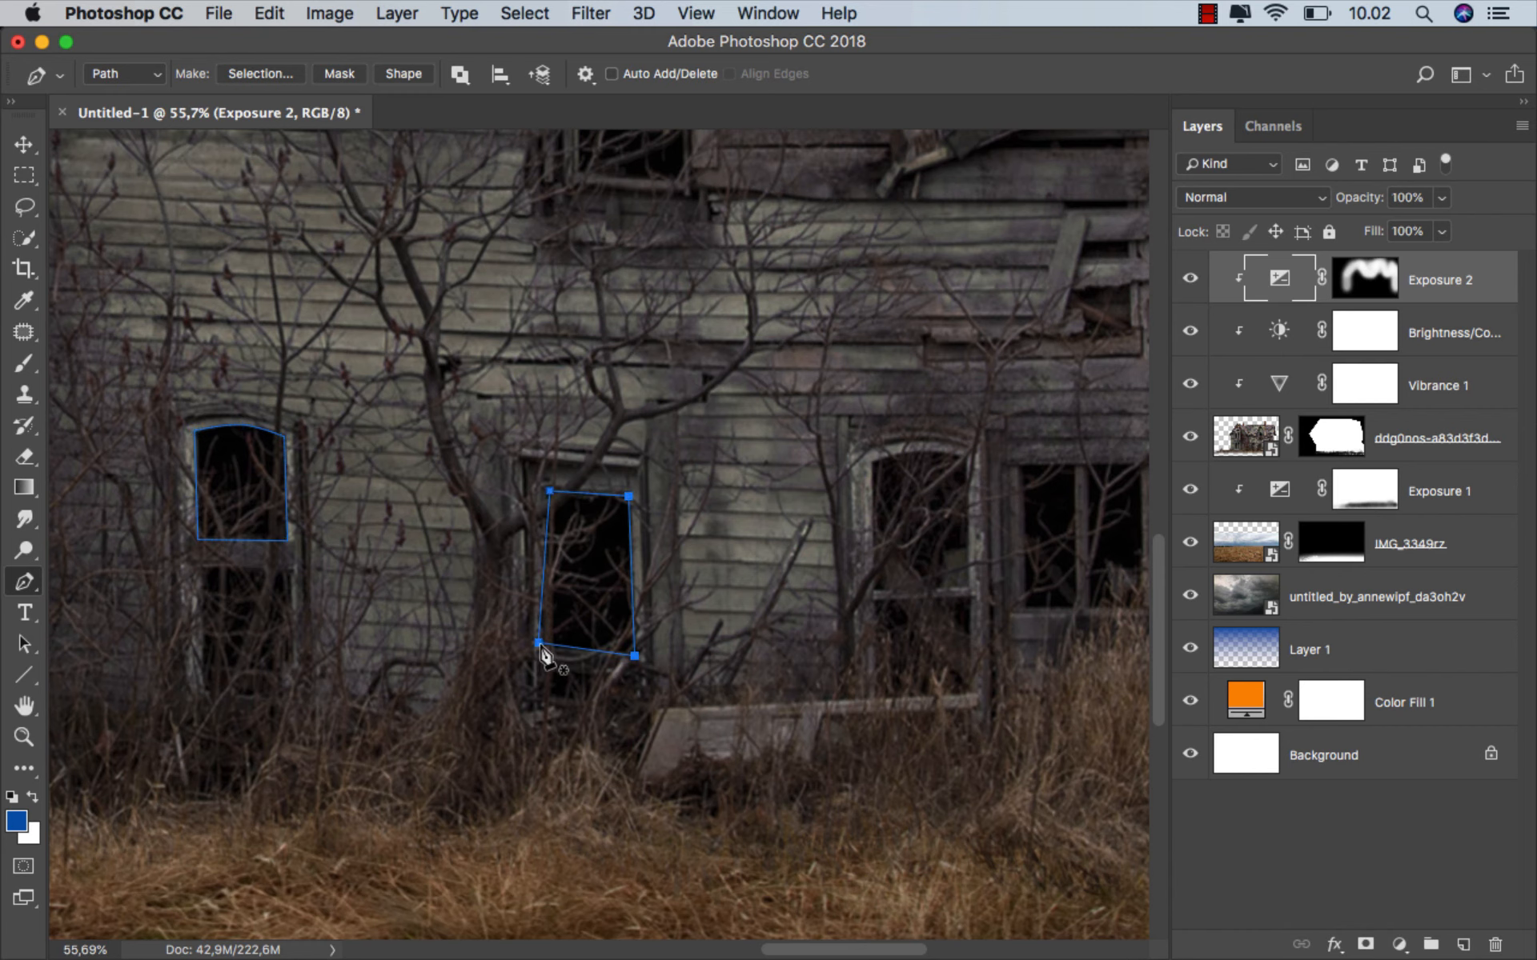
- Trace the tall round-arched window beneath the middle gable with a closed path that follows the arch
scroll(550, 658, "down", 2)
scroll(561, 608, "up", 1)
left_click(571, 541)
left_click(571, 337)
scroll(572, 336, "up", 3)
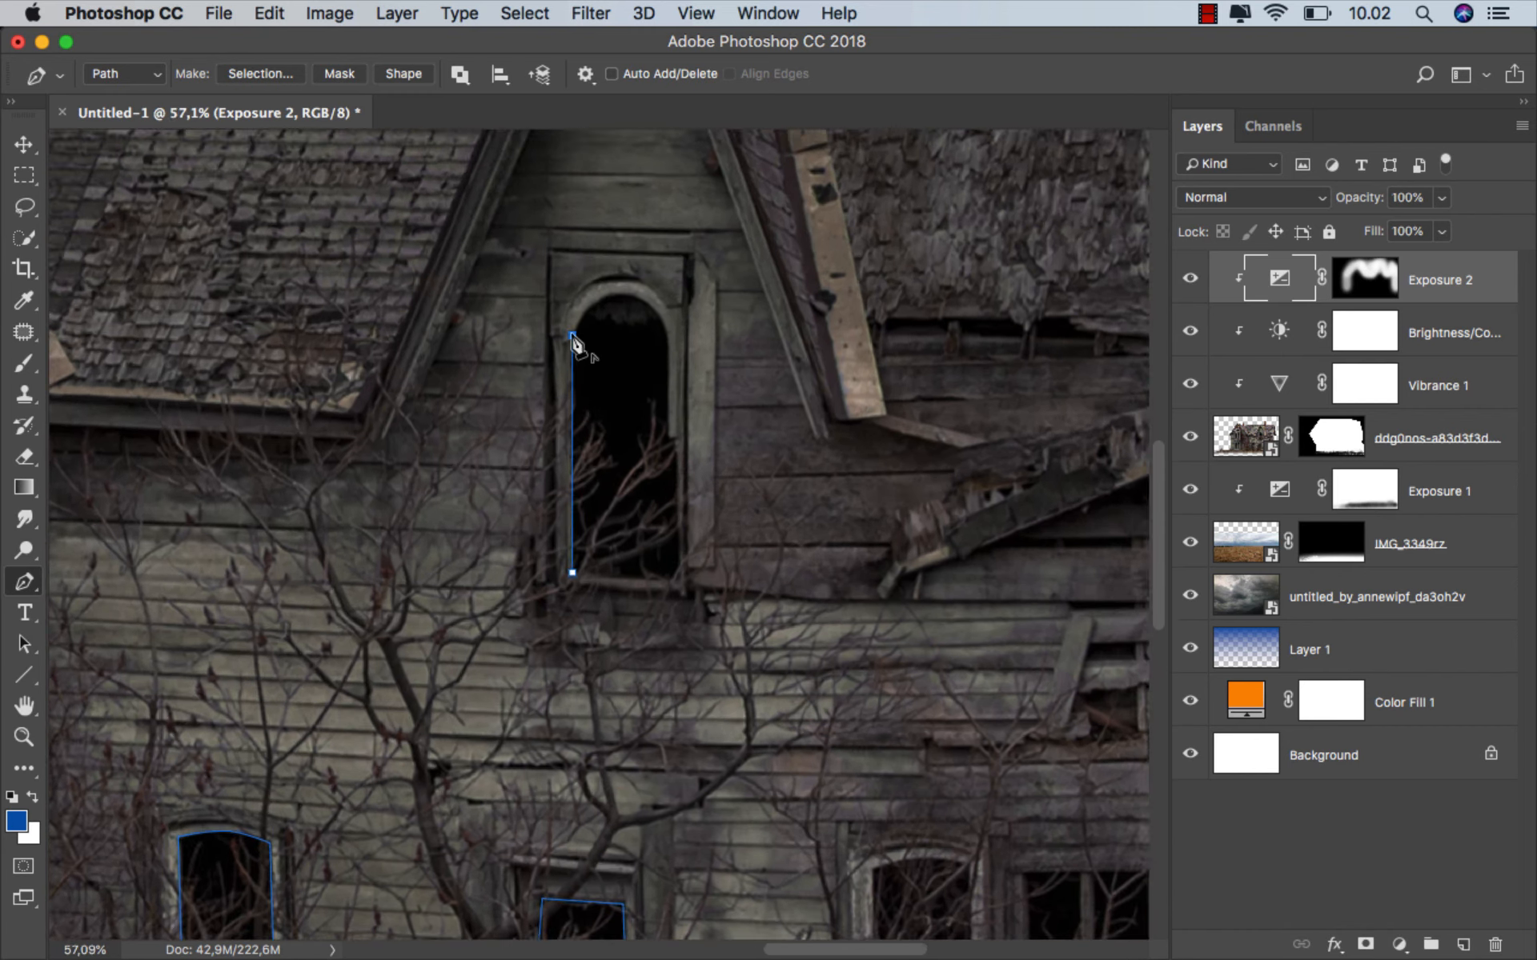
left_click_drag(629, 277, 703, 350)
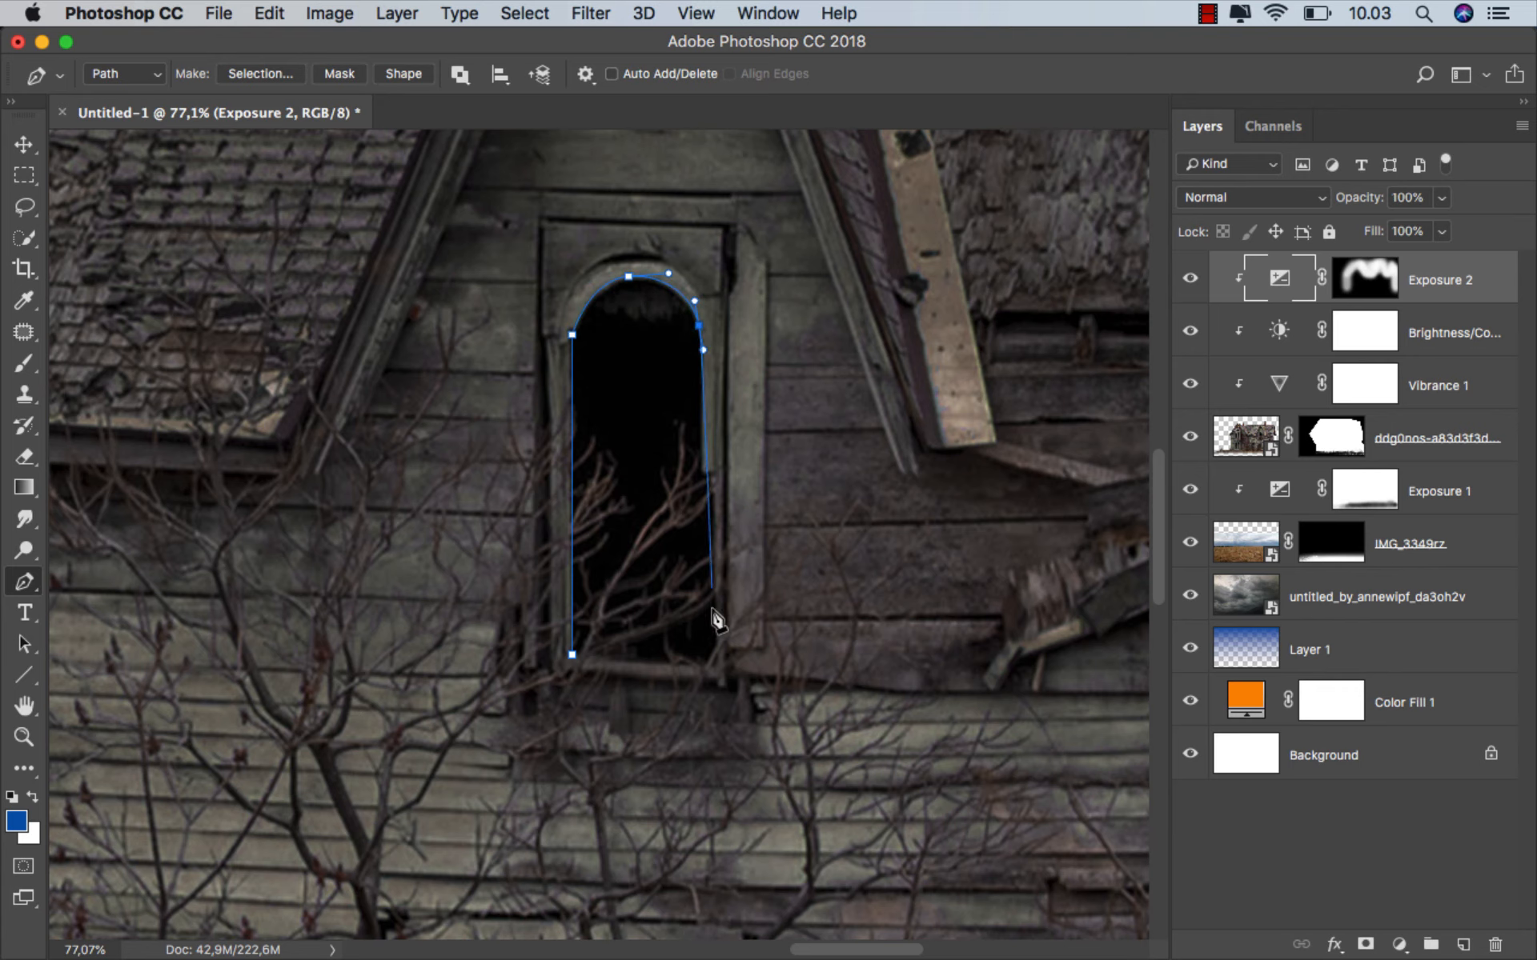
left_click(719, 666)
left_click(572, 655)
- Outline the upper pane of the arched ground-floor window next to the double window with a closed path
scroll(564, 652, "down", 4)
scroll(584, 601, "up", 3)
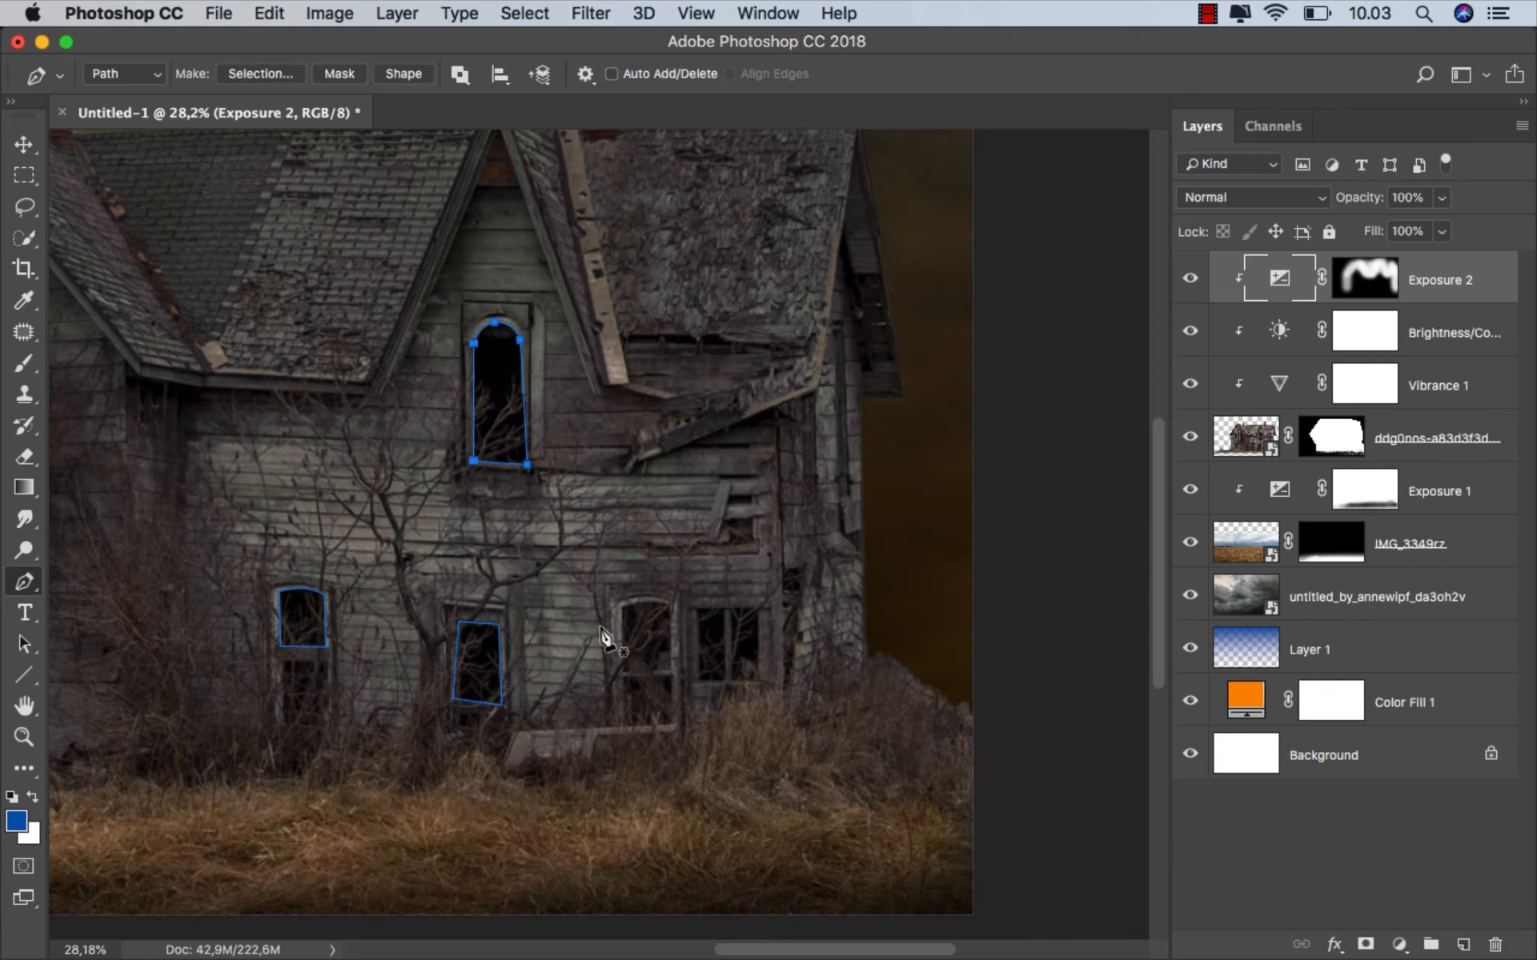
scroll(640, 679, "up", 2)
left_click(589, 662)
left_click(588, 493)
left_click_drag(660, 481, 689, 483)
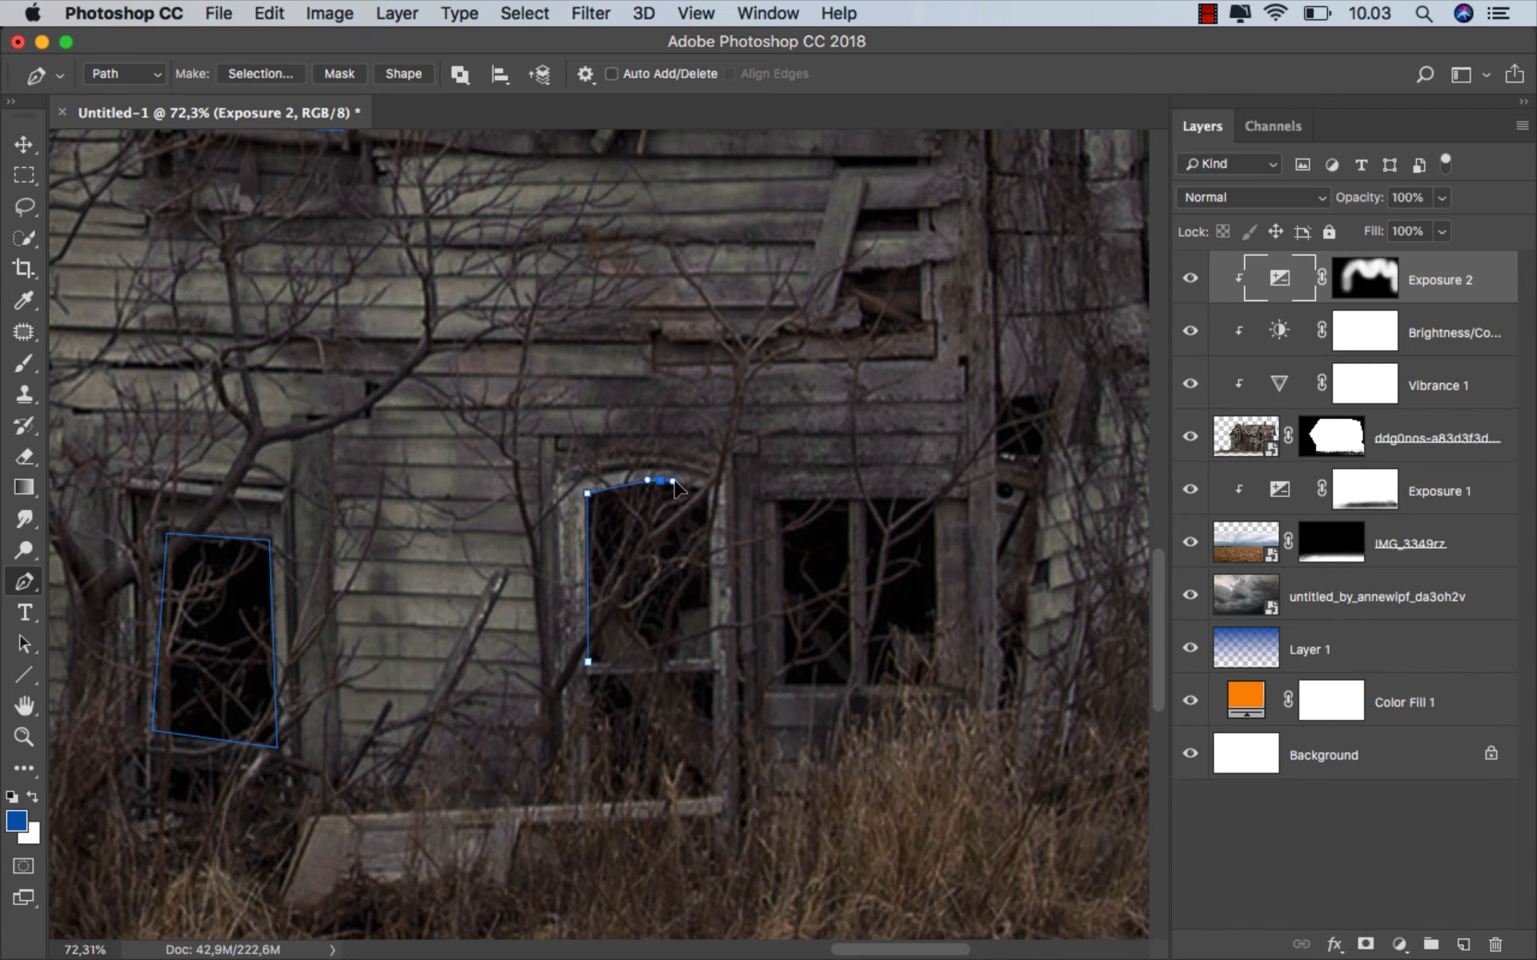
left_click(711, 493)
left_click(711, 661)
left_click(588, 662)
- Trace the left-hand pane of the ground-floor double window with a rectangular closed path
scroll(640, 688, "right", 3)
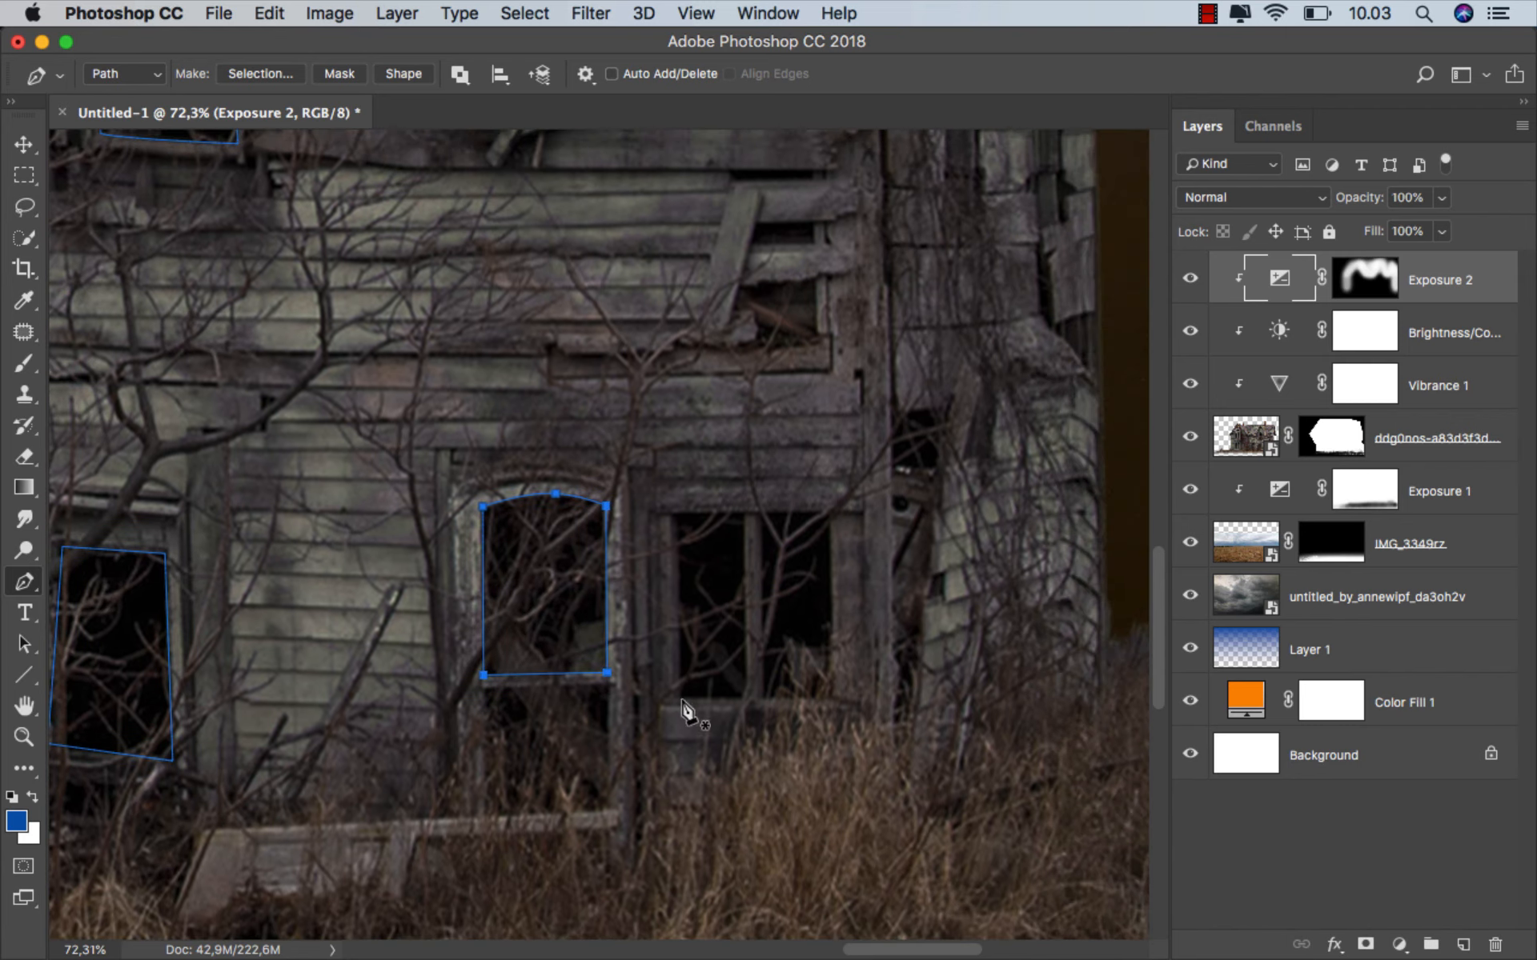
left_click(678, 699)
left_click(678, 512)
left_click(745, 512)
left_click(746, 698)
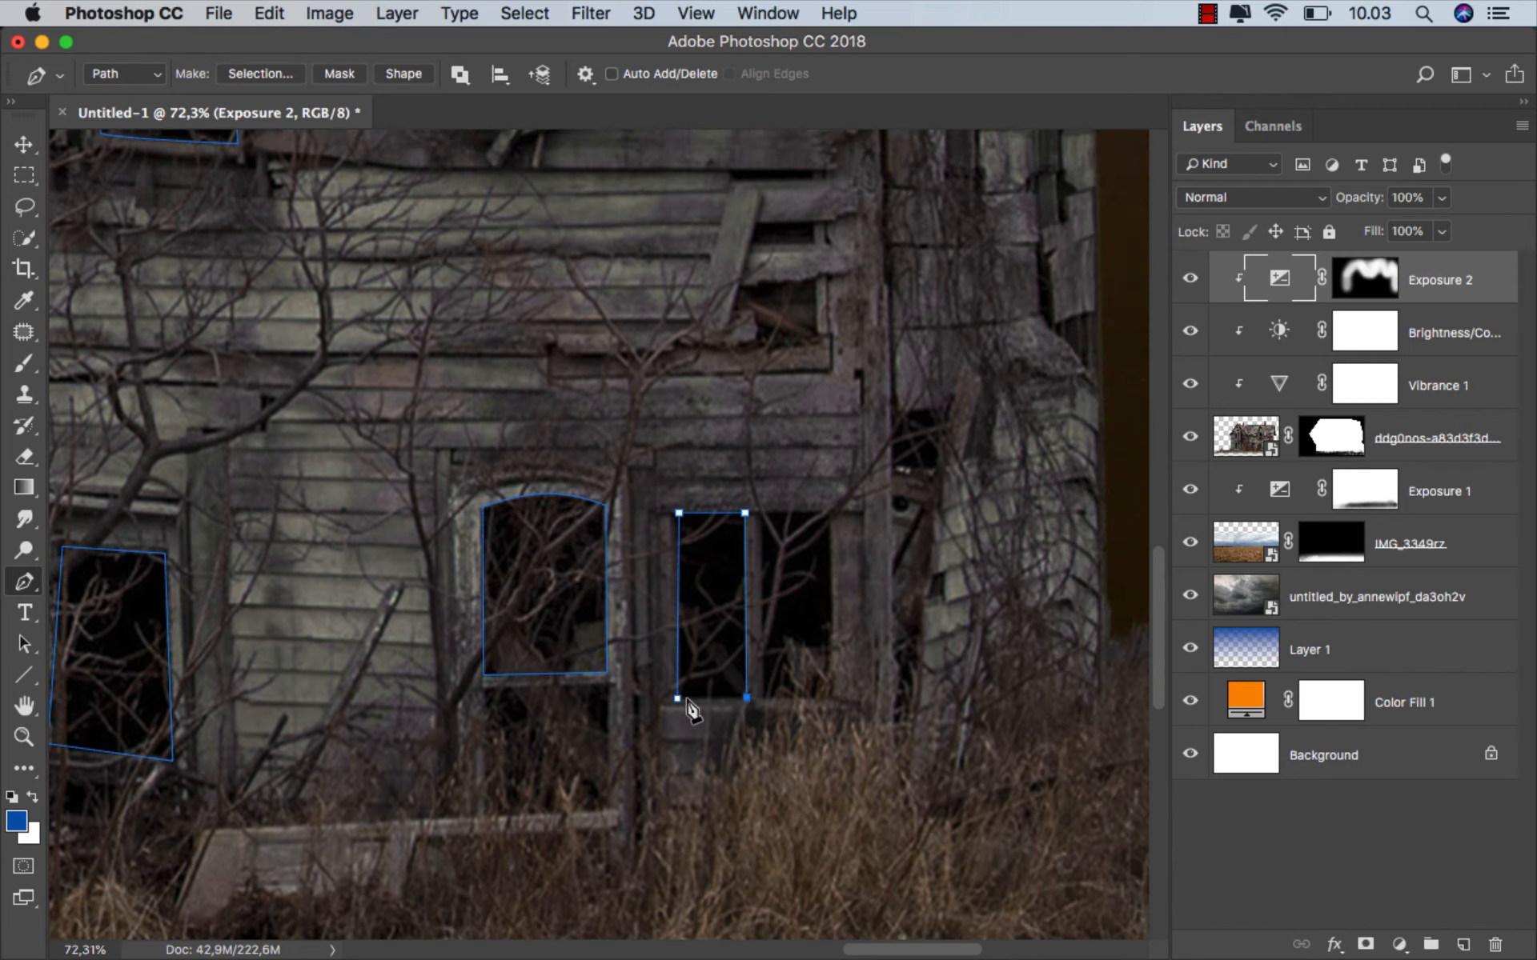
left_click(677, 699)
- Outline the right-hand pane of the ground-floor double window with a four-point closed path
left_click(763, 694)
left_click(763, 513)
left_click(829, 514)
left_click(831, 696)
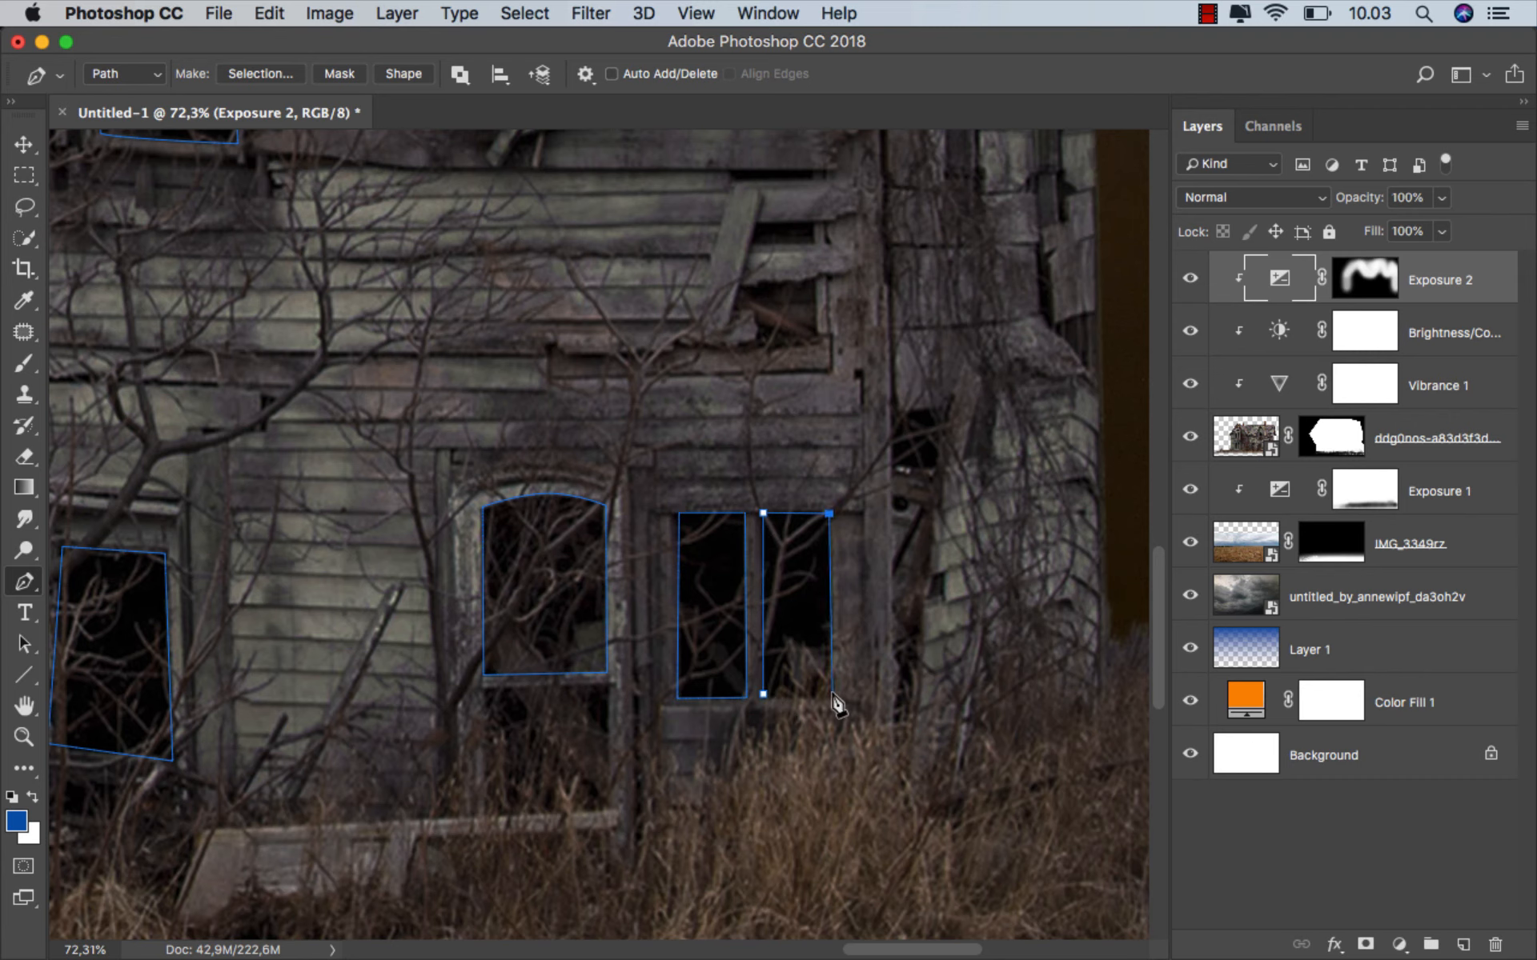
- Trace the lower pane of the arched ground-floor window next to the double window with a four-point closed path
scroll(634, 651, "down", 3)
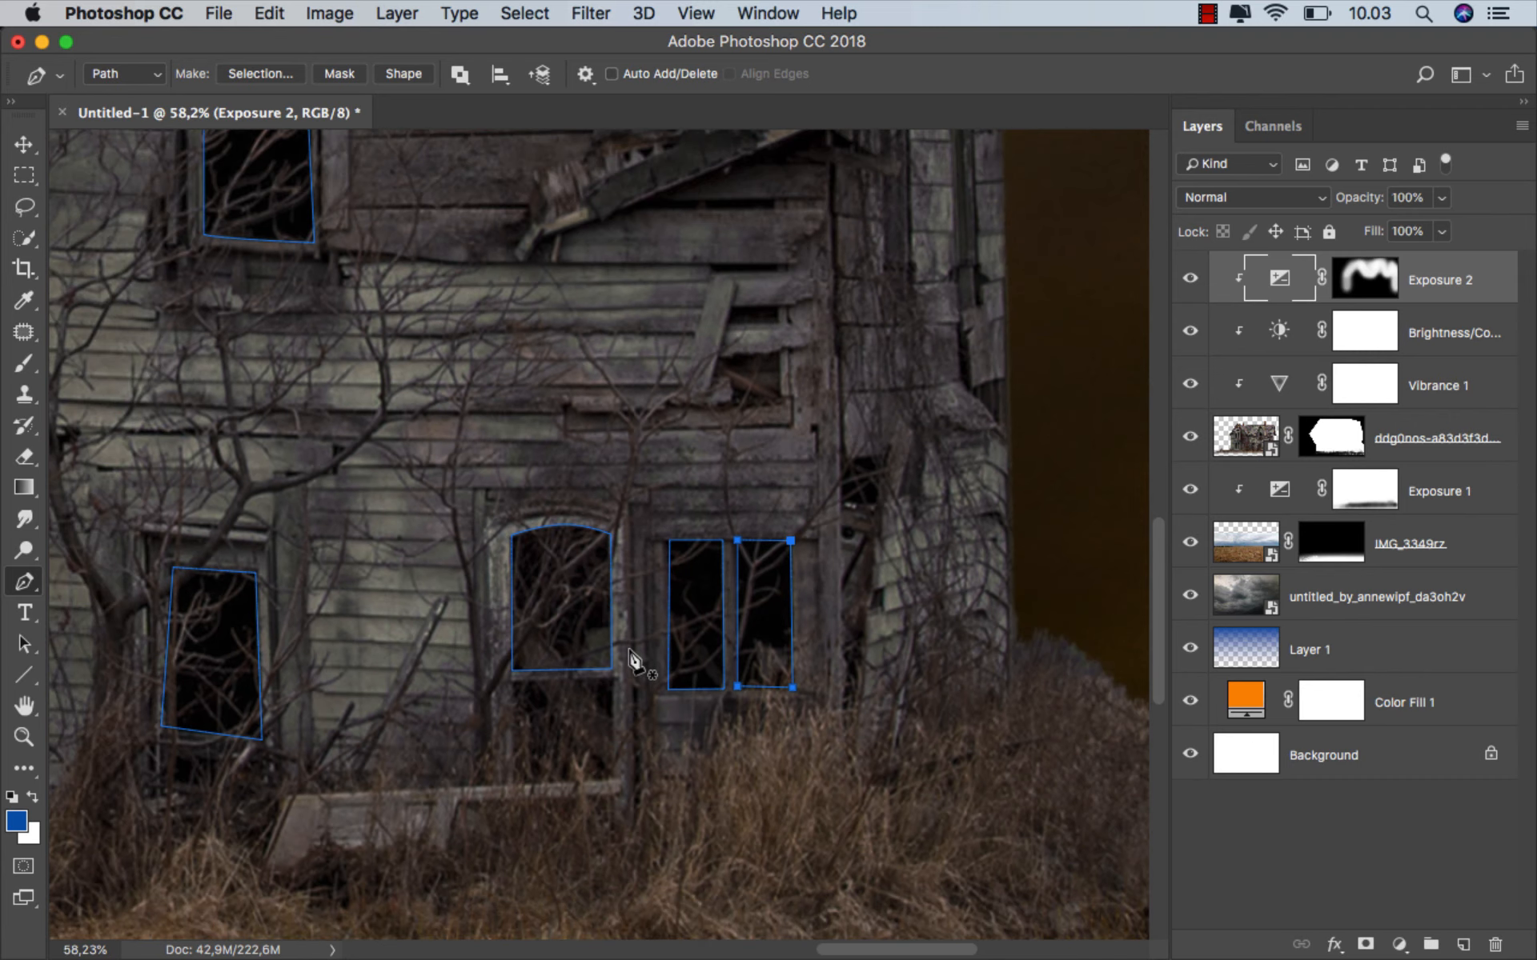
left_click(612, 681)
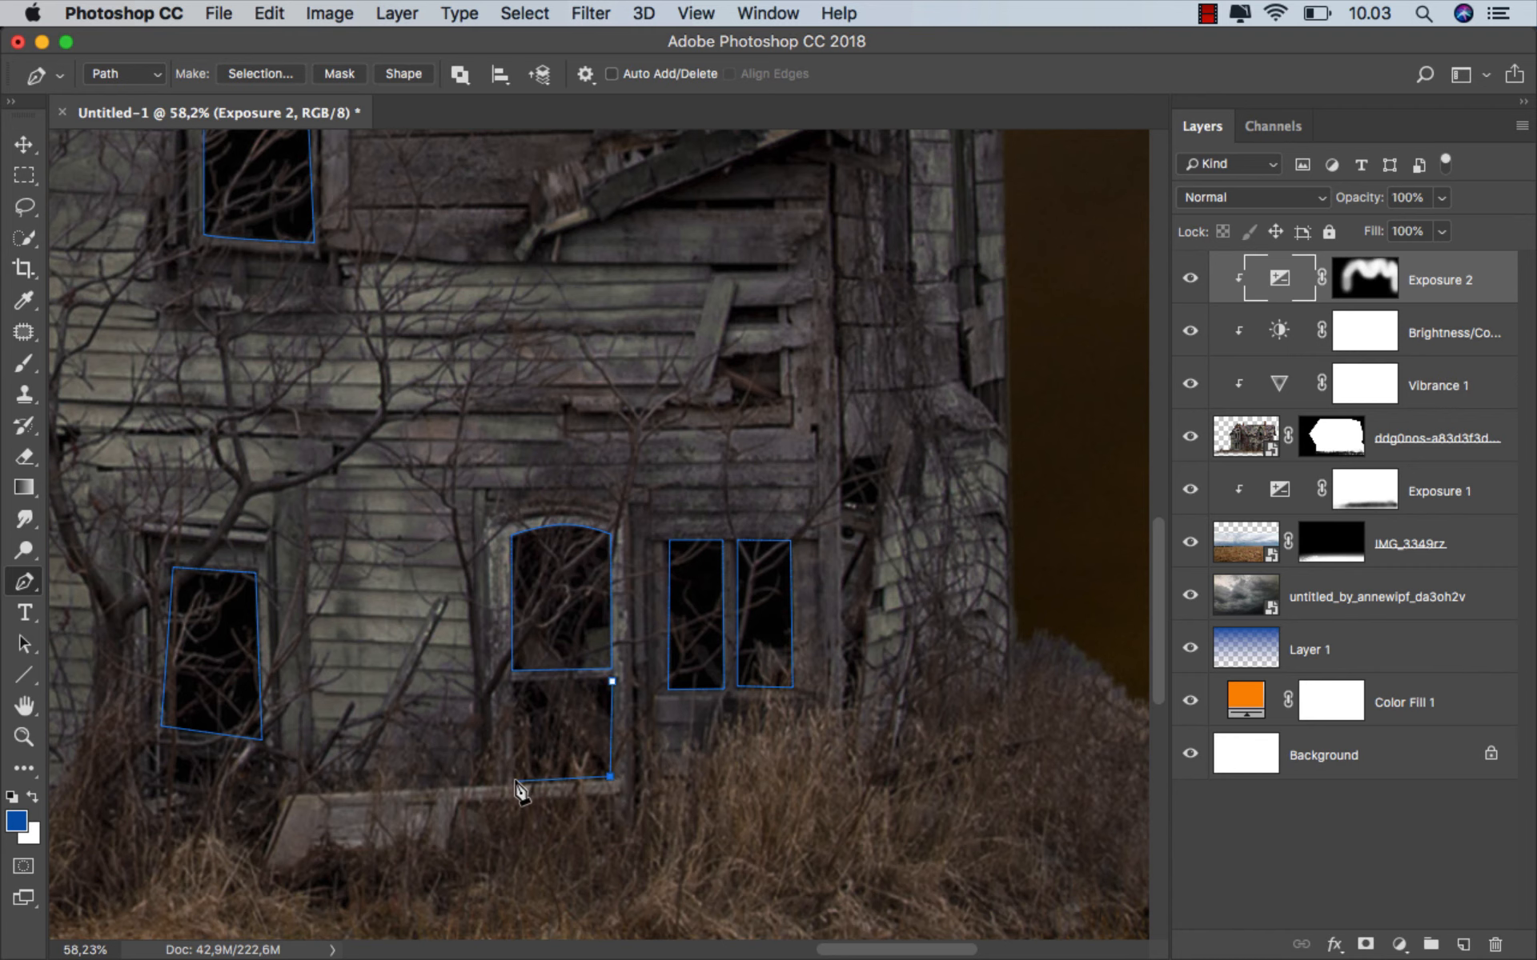
left_click(515, 683)
- Outline the lower pane of the arched ground-floor window left of the bare tree with a closed path
scroll(612, 689, "down", 5)
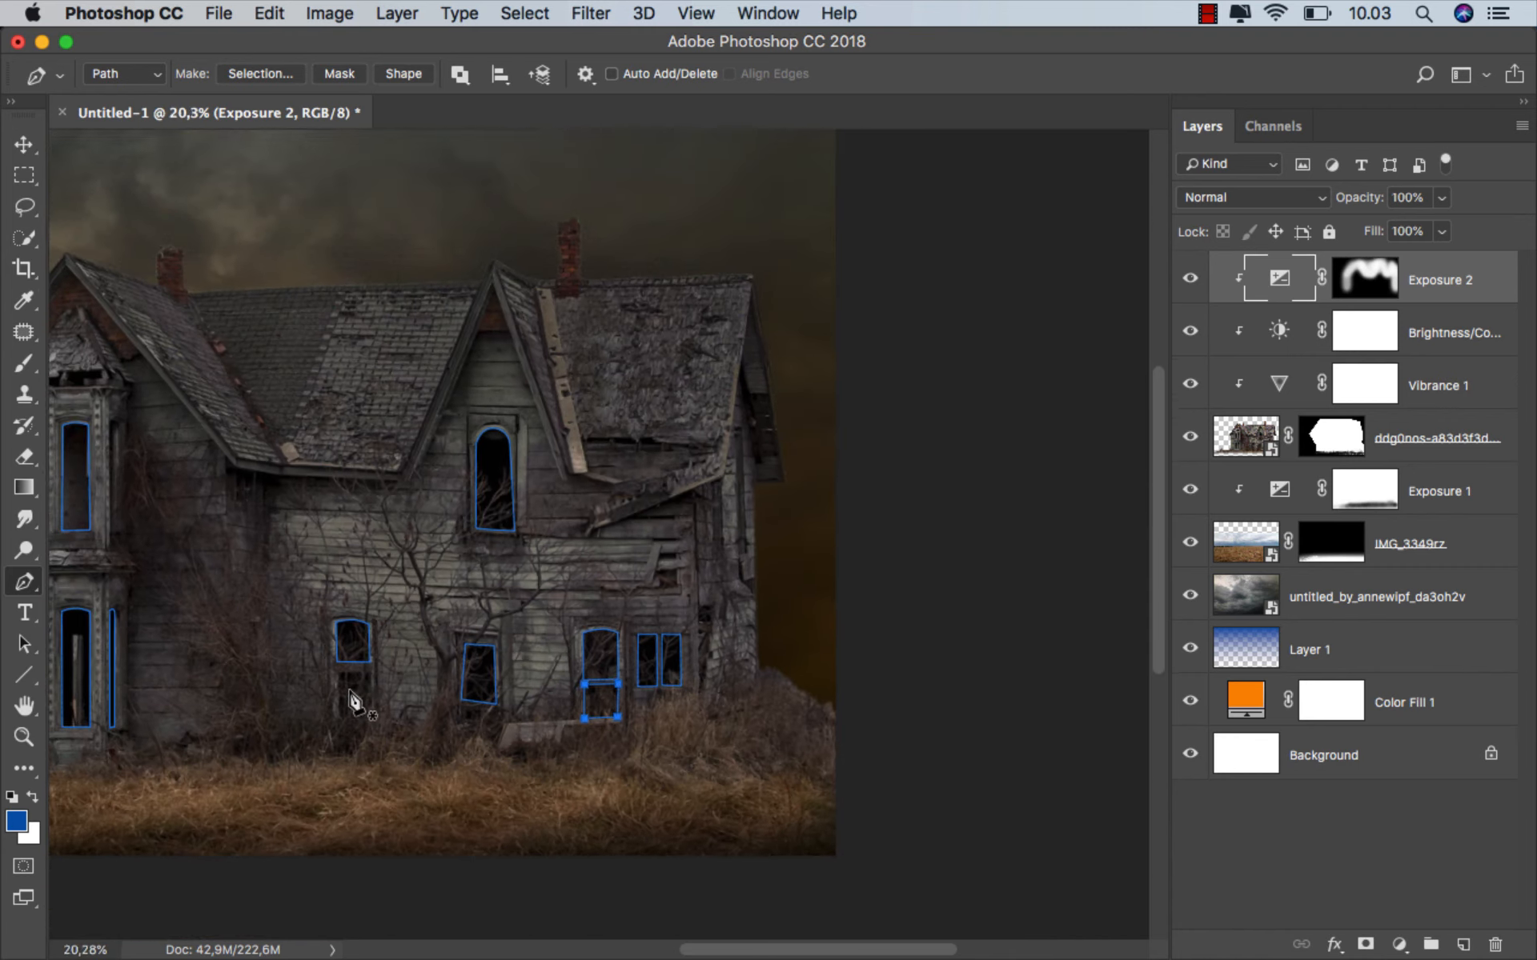
scroll(346, 698, "up", 6)
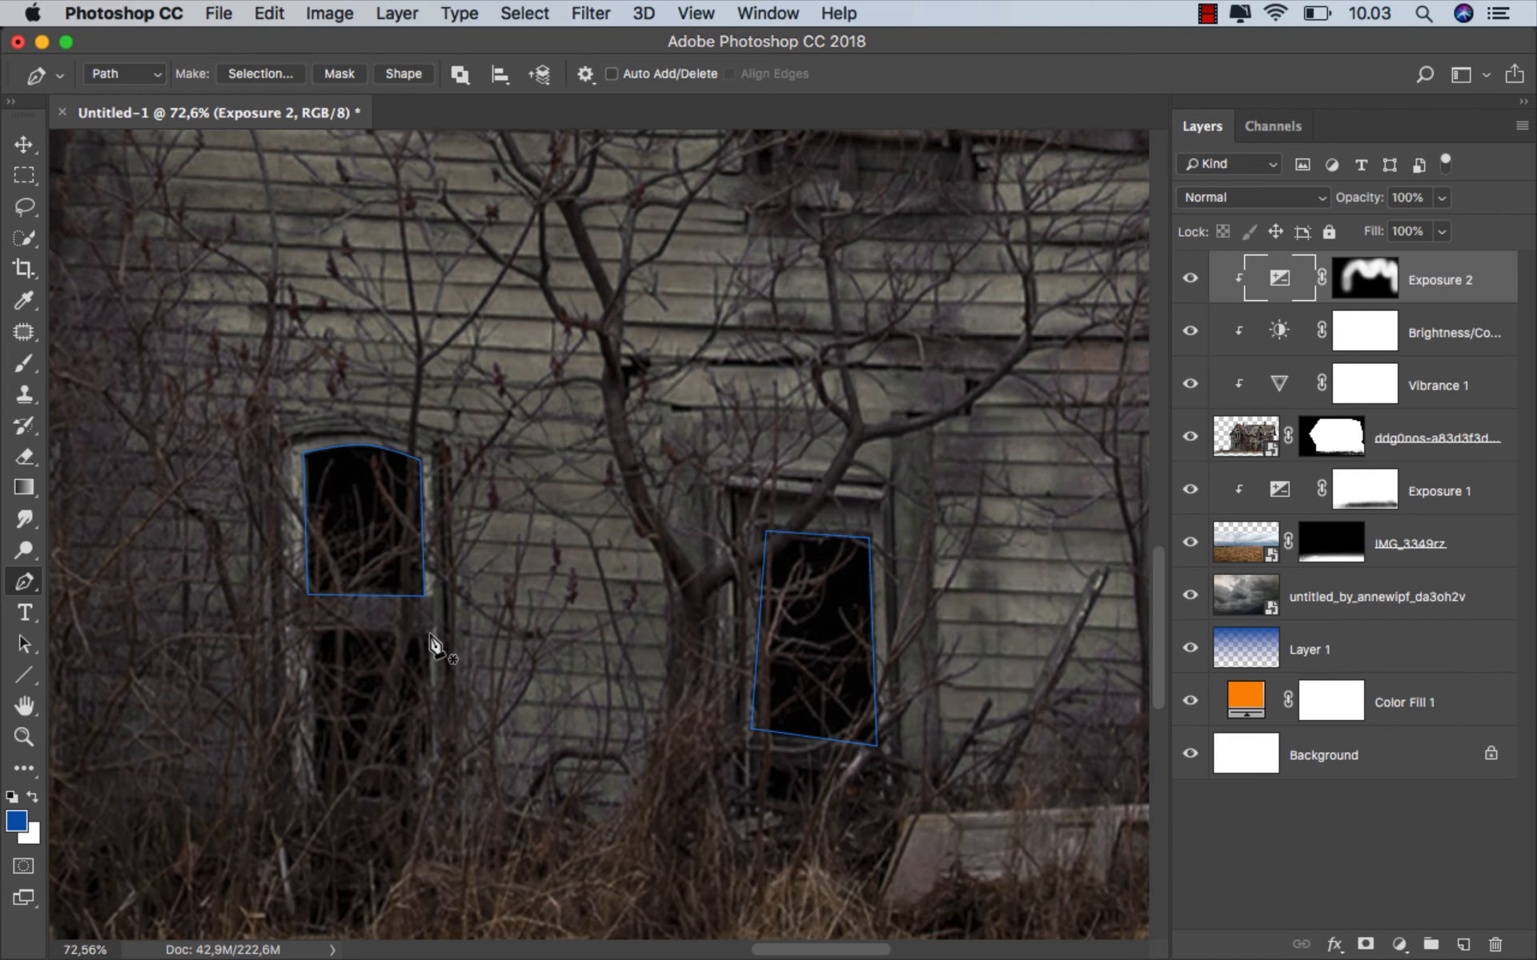
left_click(430, 635)
left_click(426, 803)
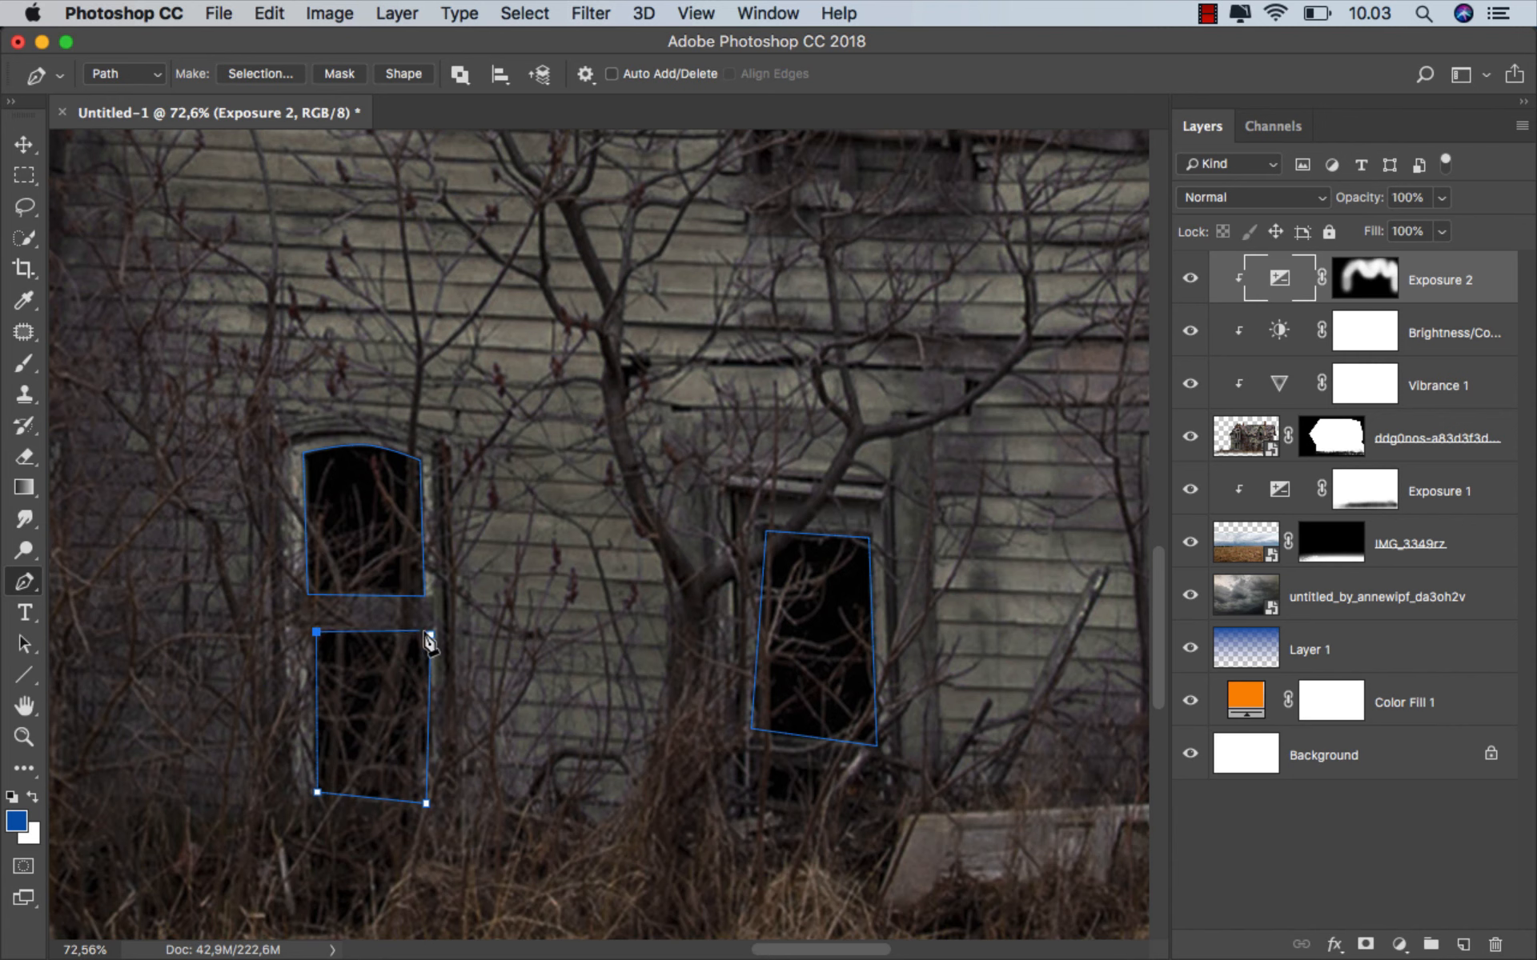
- Convert all the window paths into a new anti-aliased selection with a 0.5-pixel feather radius
scroll(552, 681, "down", 4)
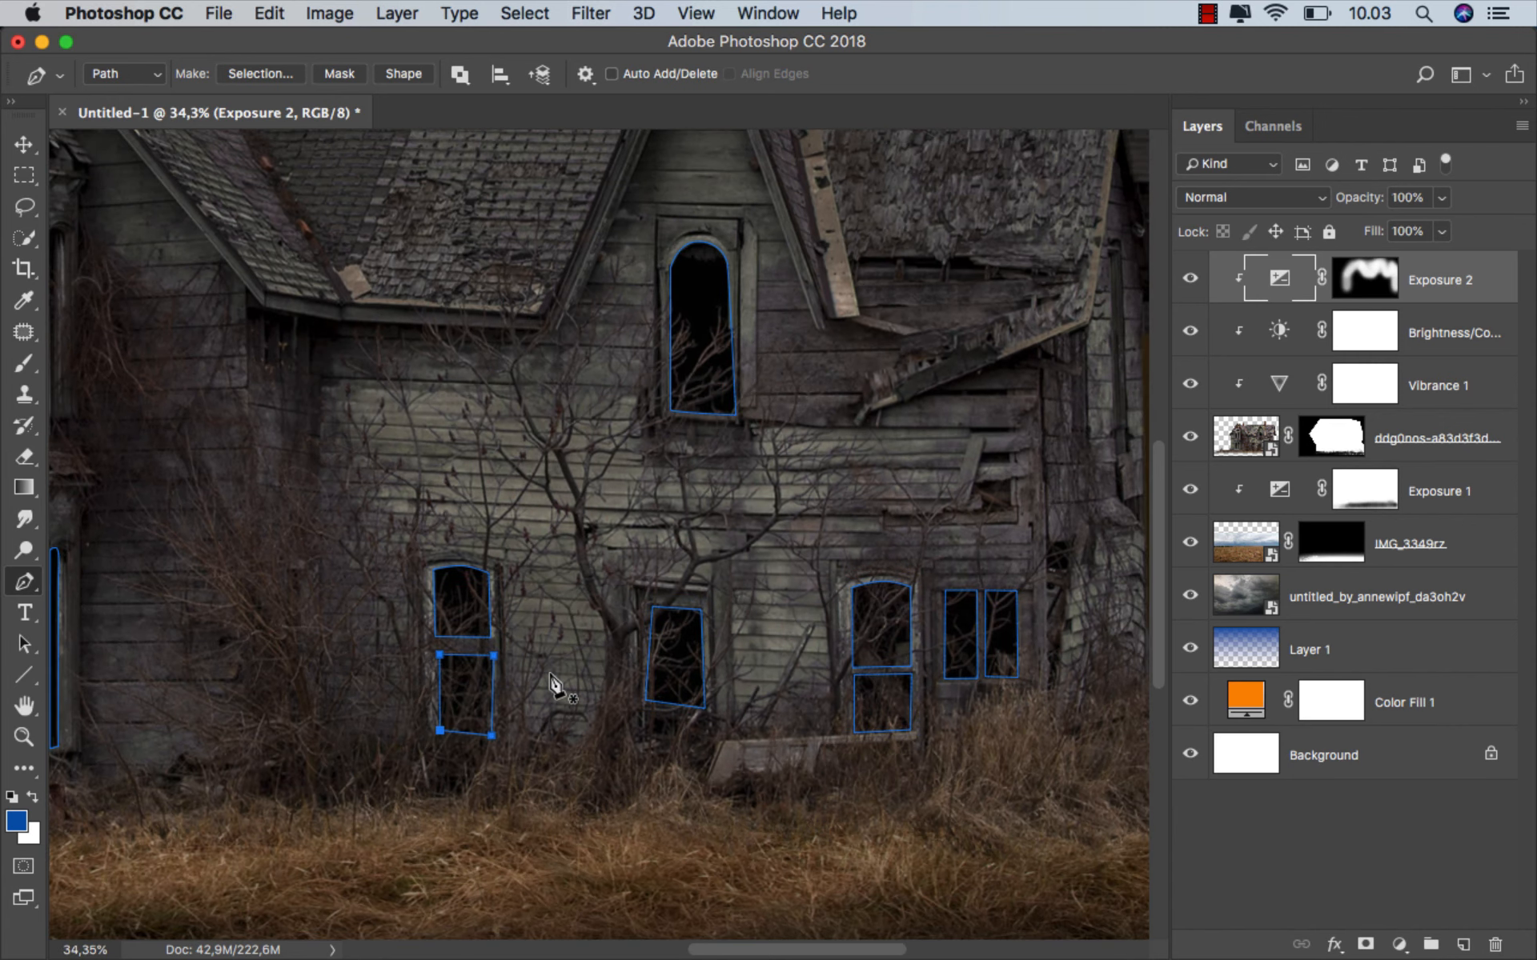
scroll(553, 685, "down", 3)
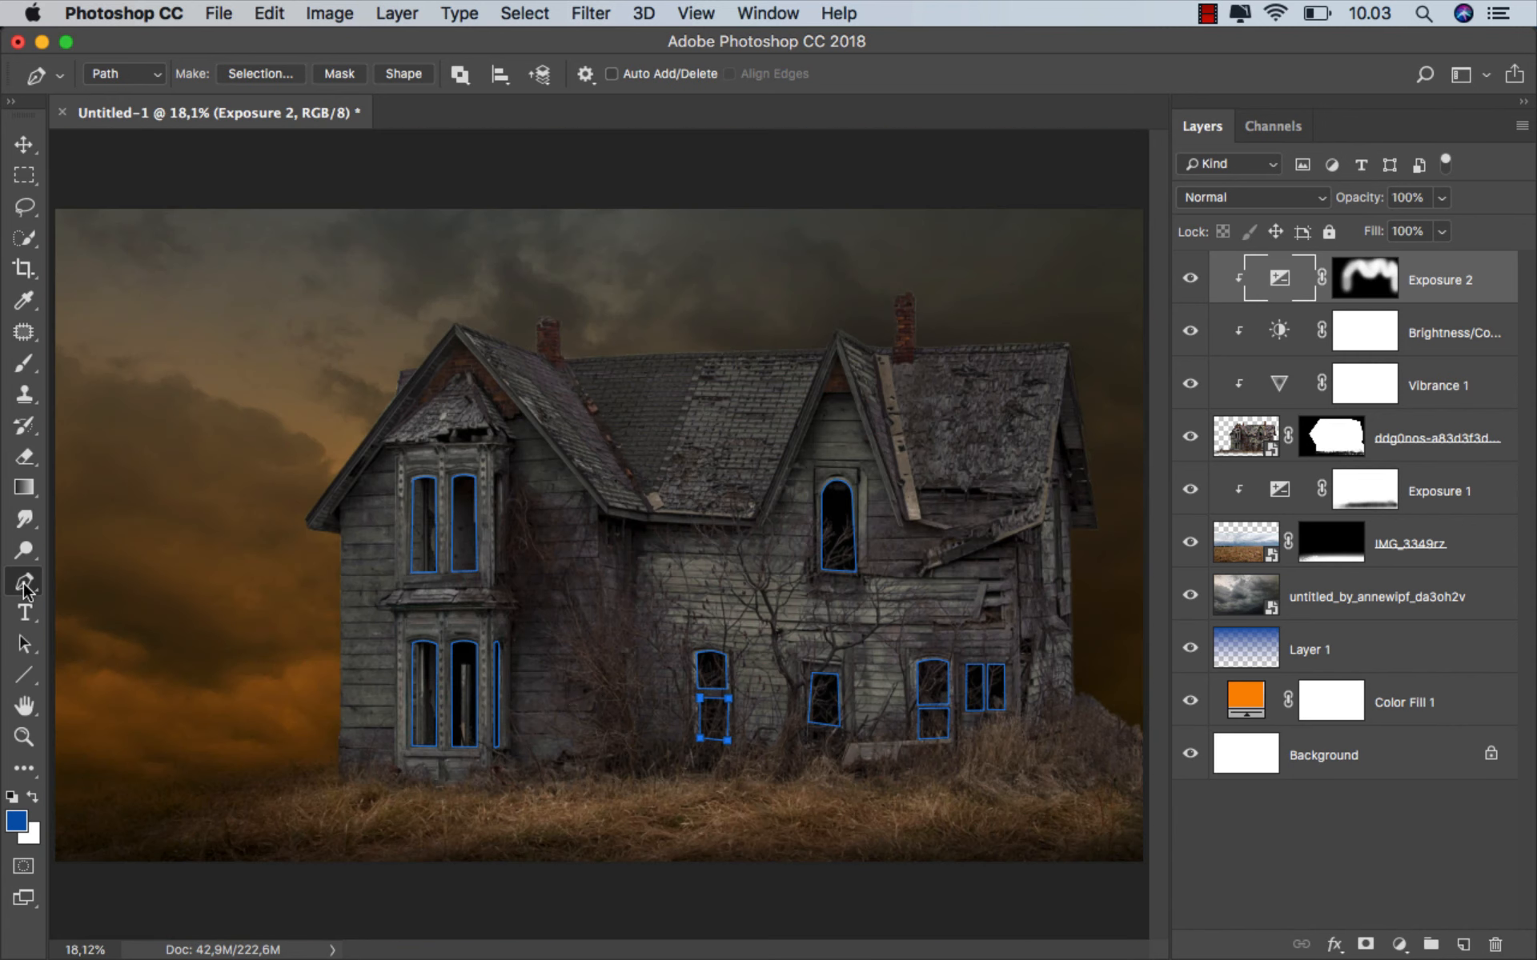
right_click(566, 484)
left_click(654, 587)
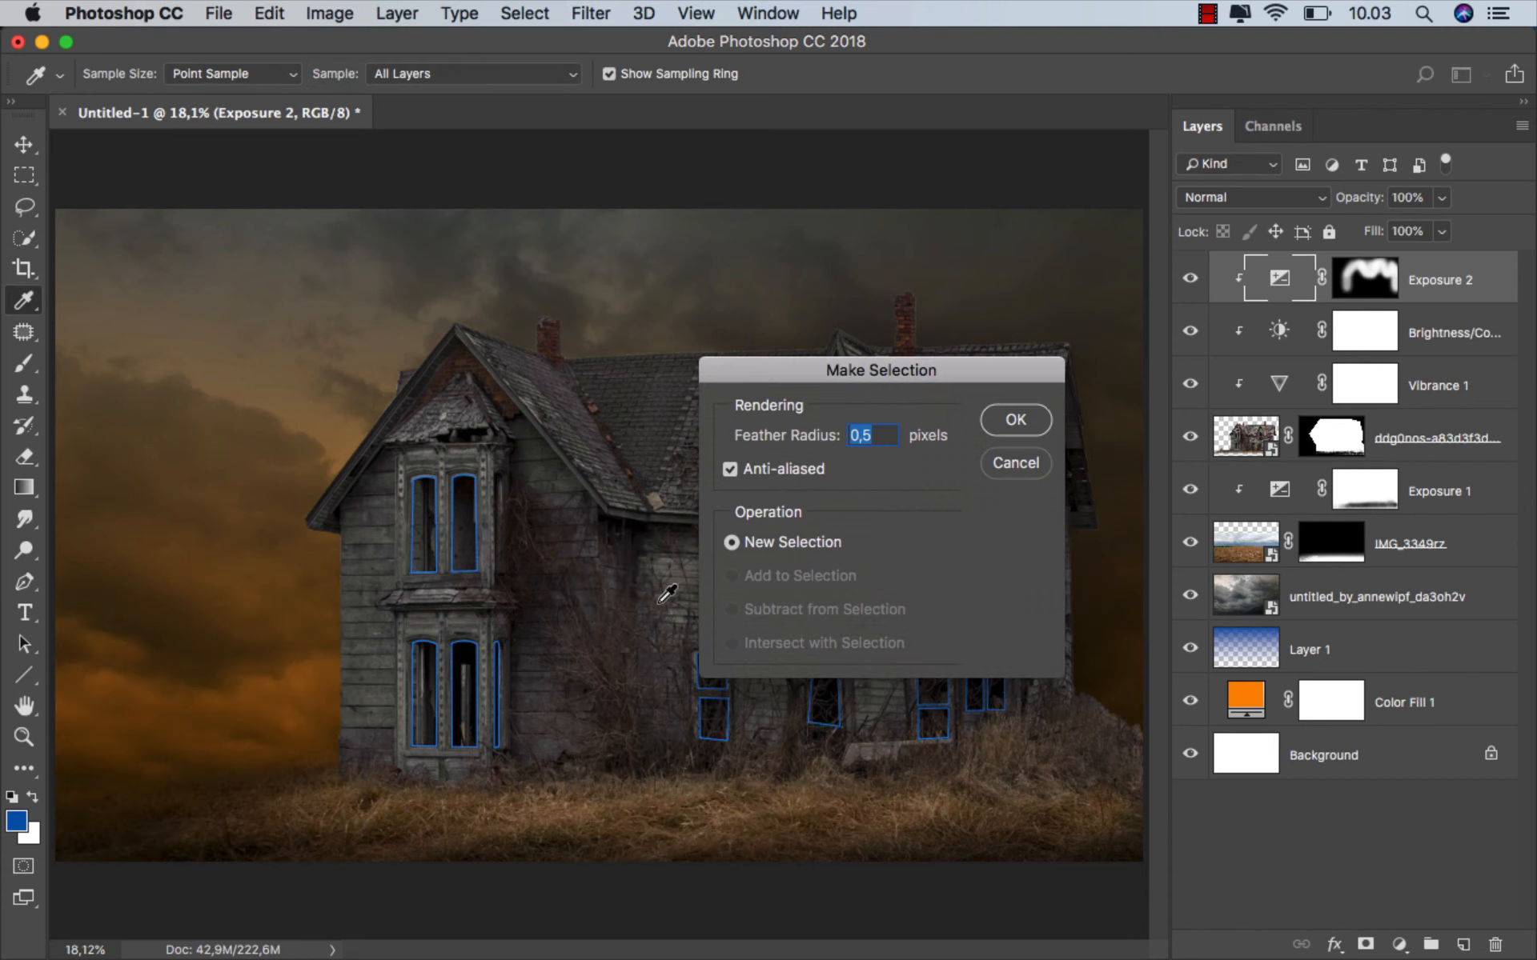
left_click(1014, 422)
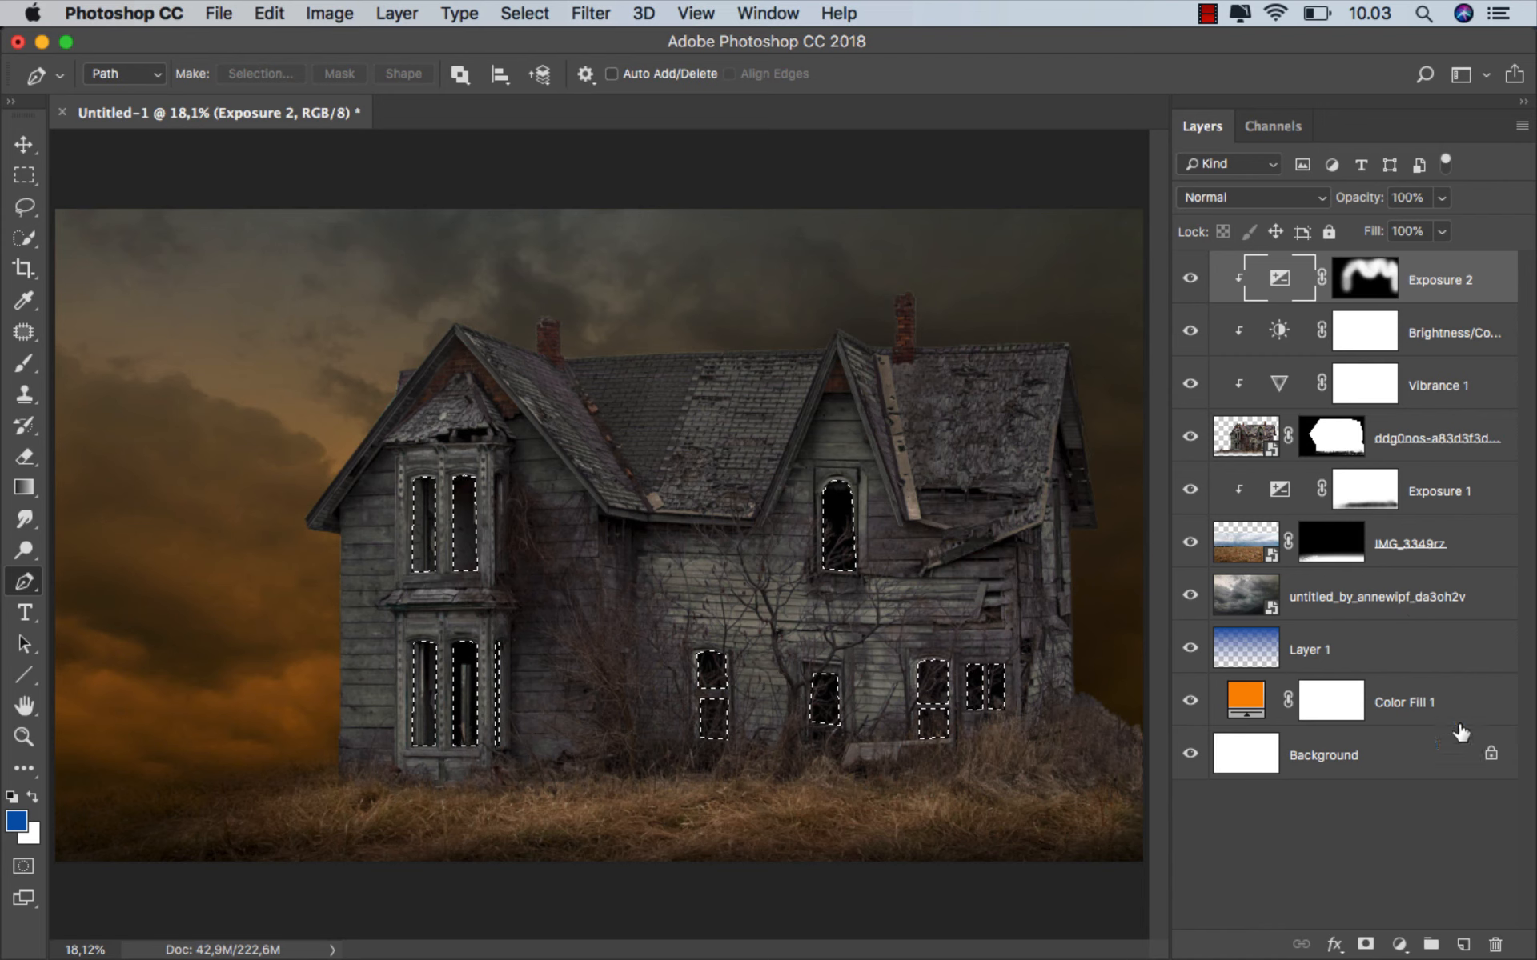
- Add a colorized Hue/Saturation adjustment to the selected windows with hue 40, saturation 100 and lightness +57
left_click(1399, 944)
left_click(1404, 679)
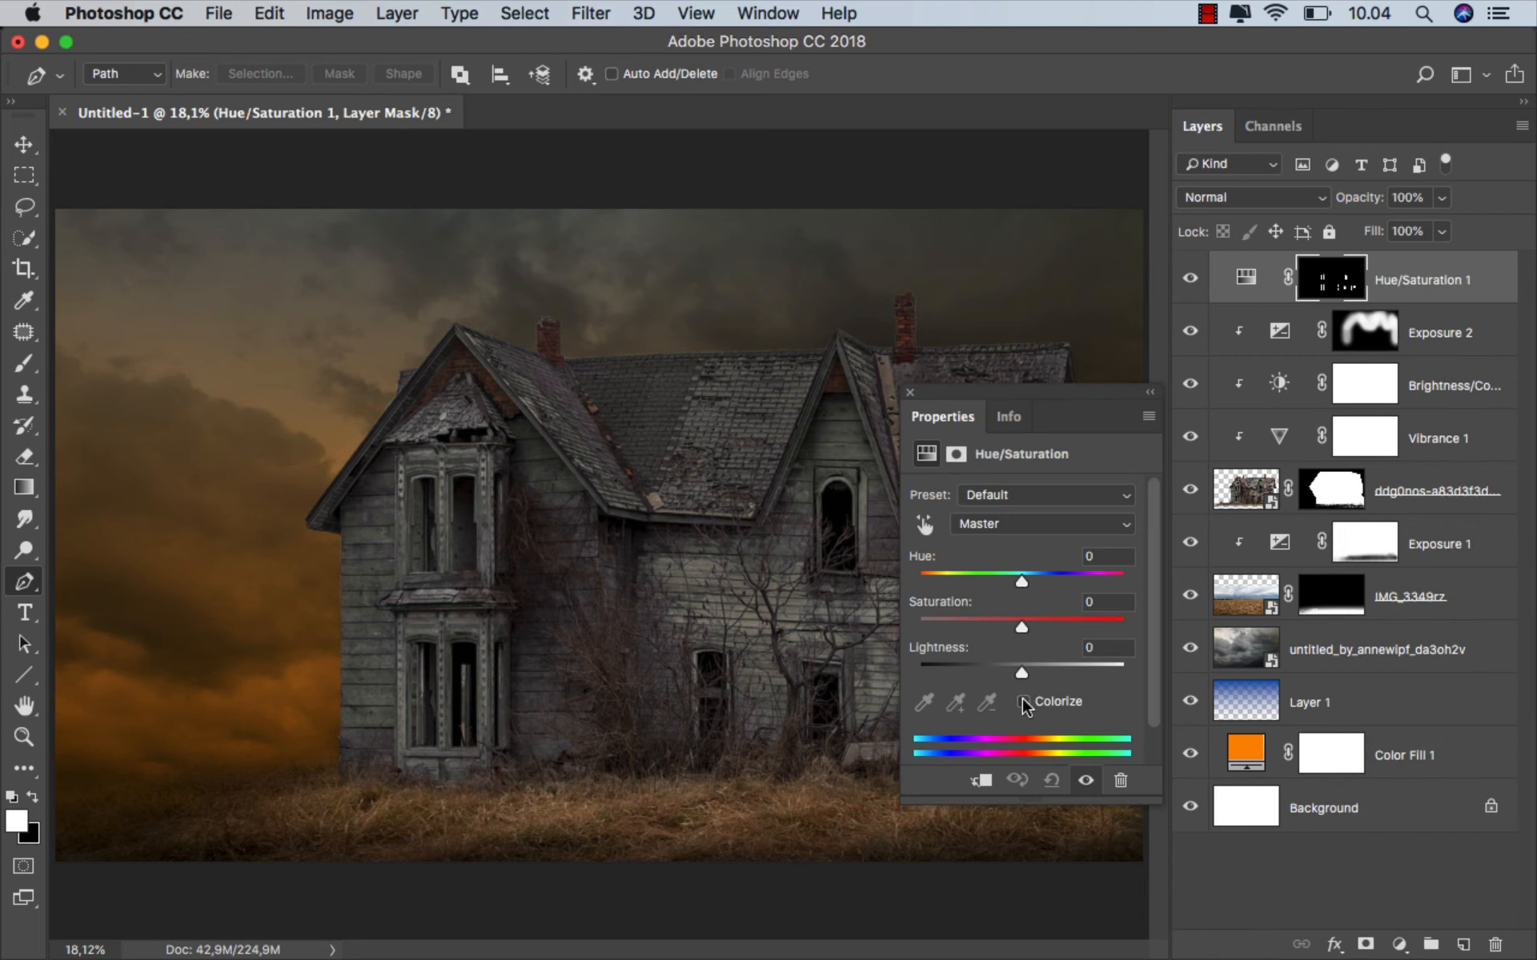
left_click(1022, 702)
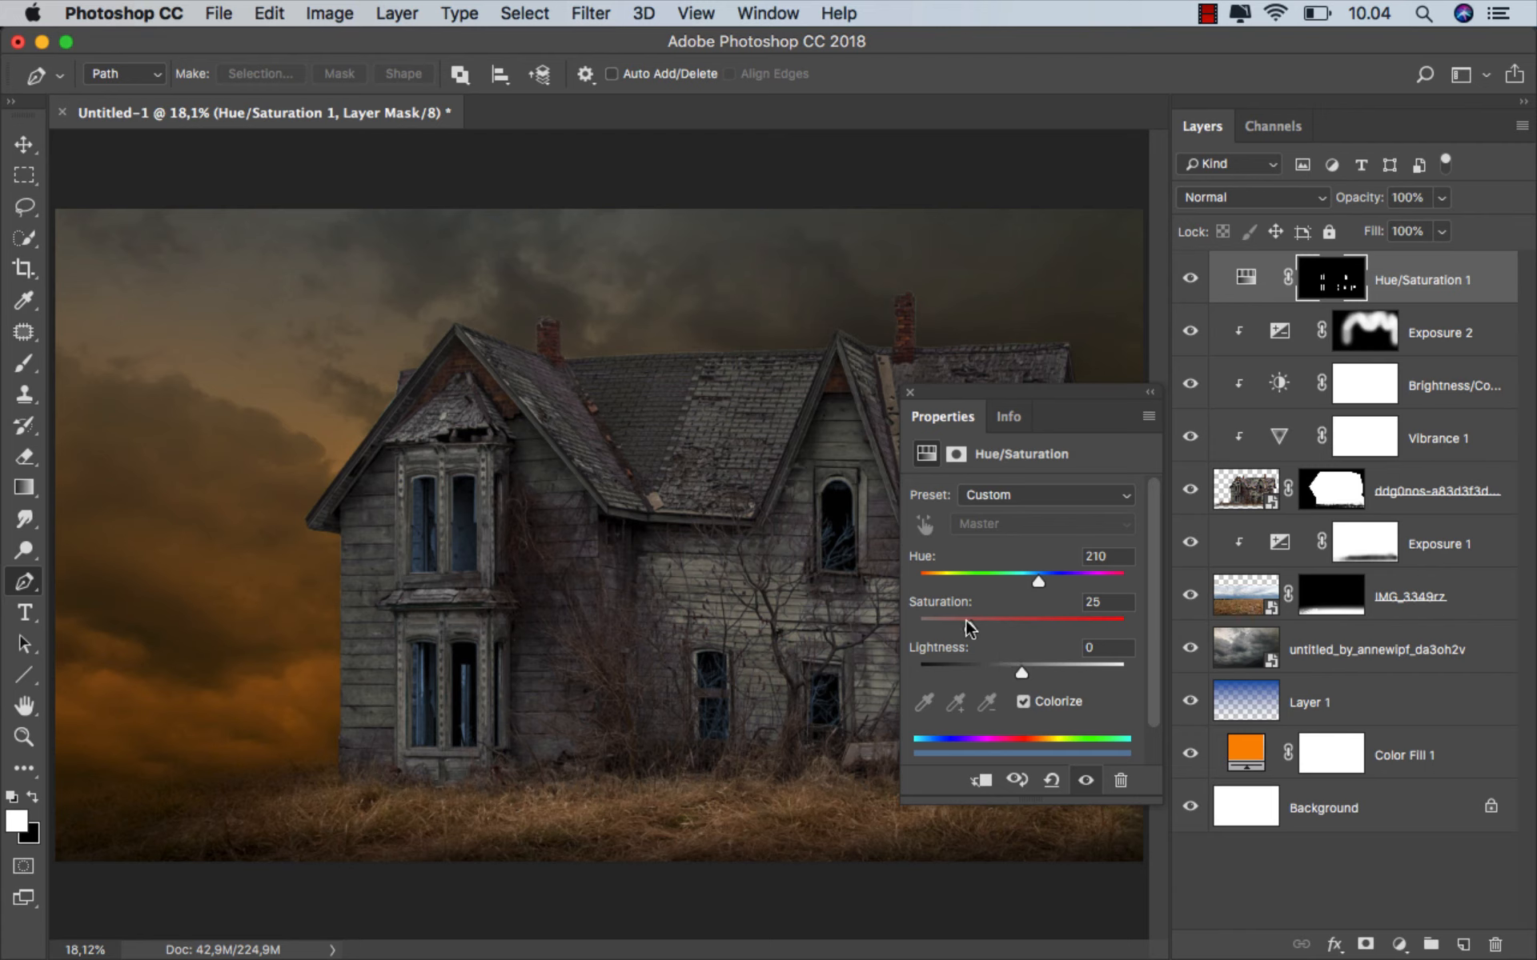
left_click_drag(1020, 670, 1071, 669)
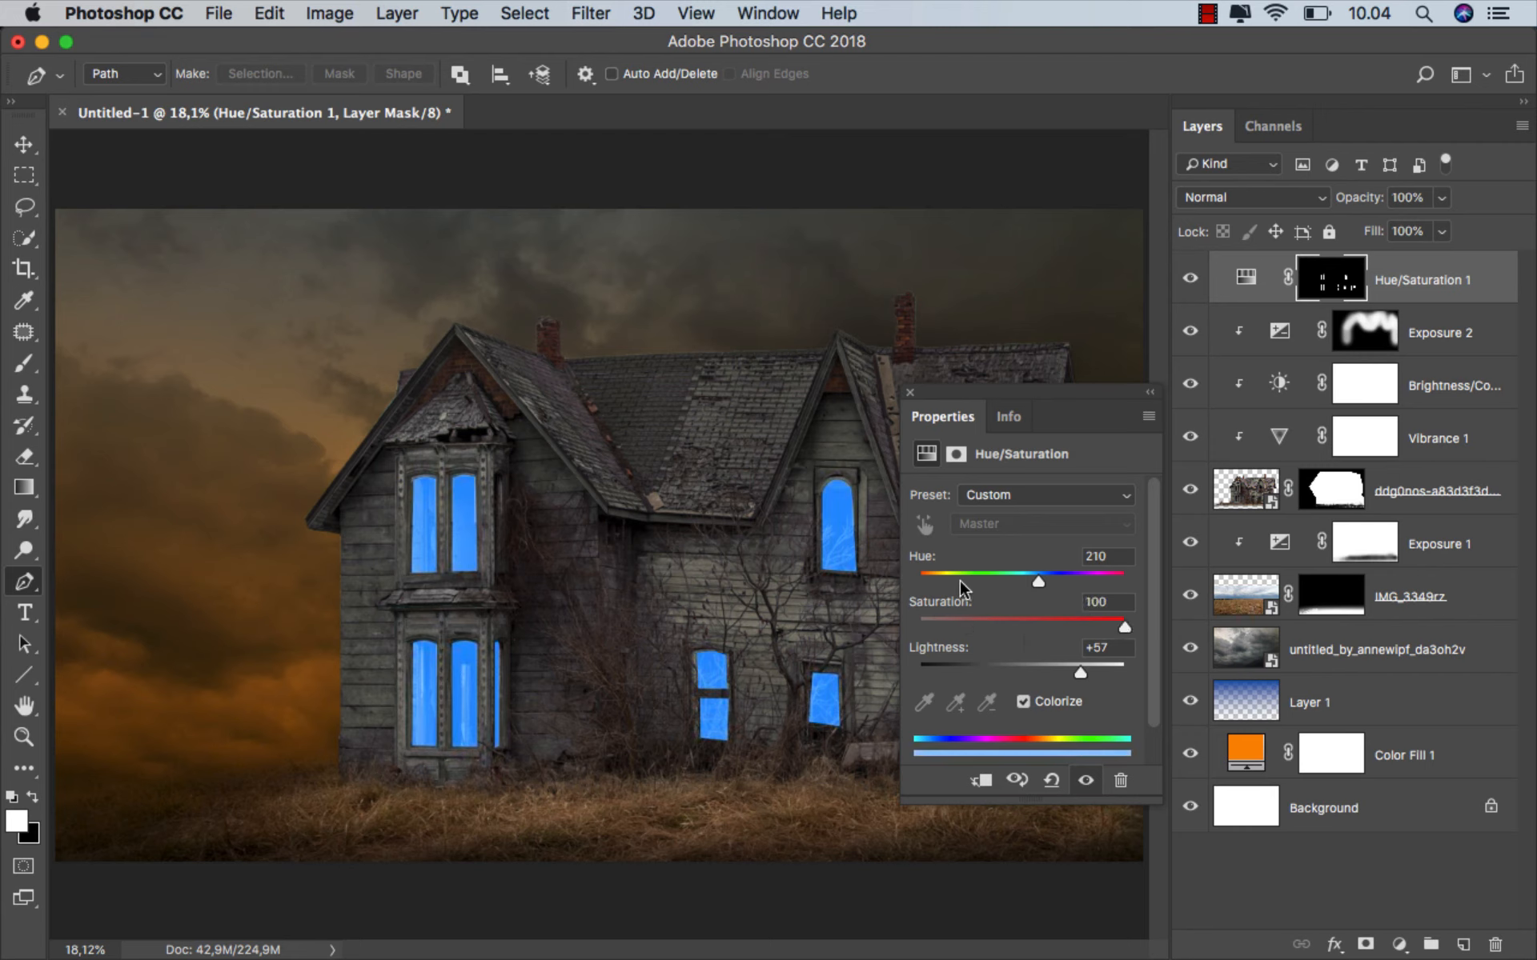
left_click_drag(1045, 581, 940, 580)
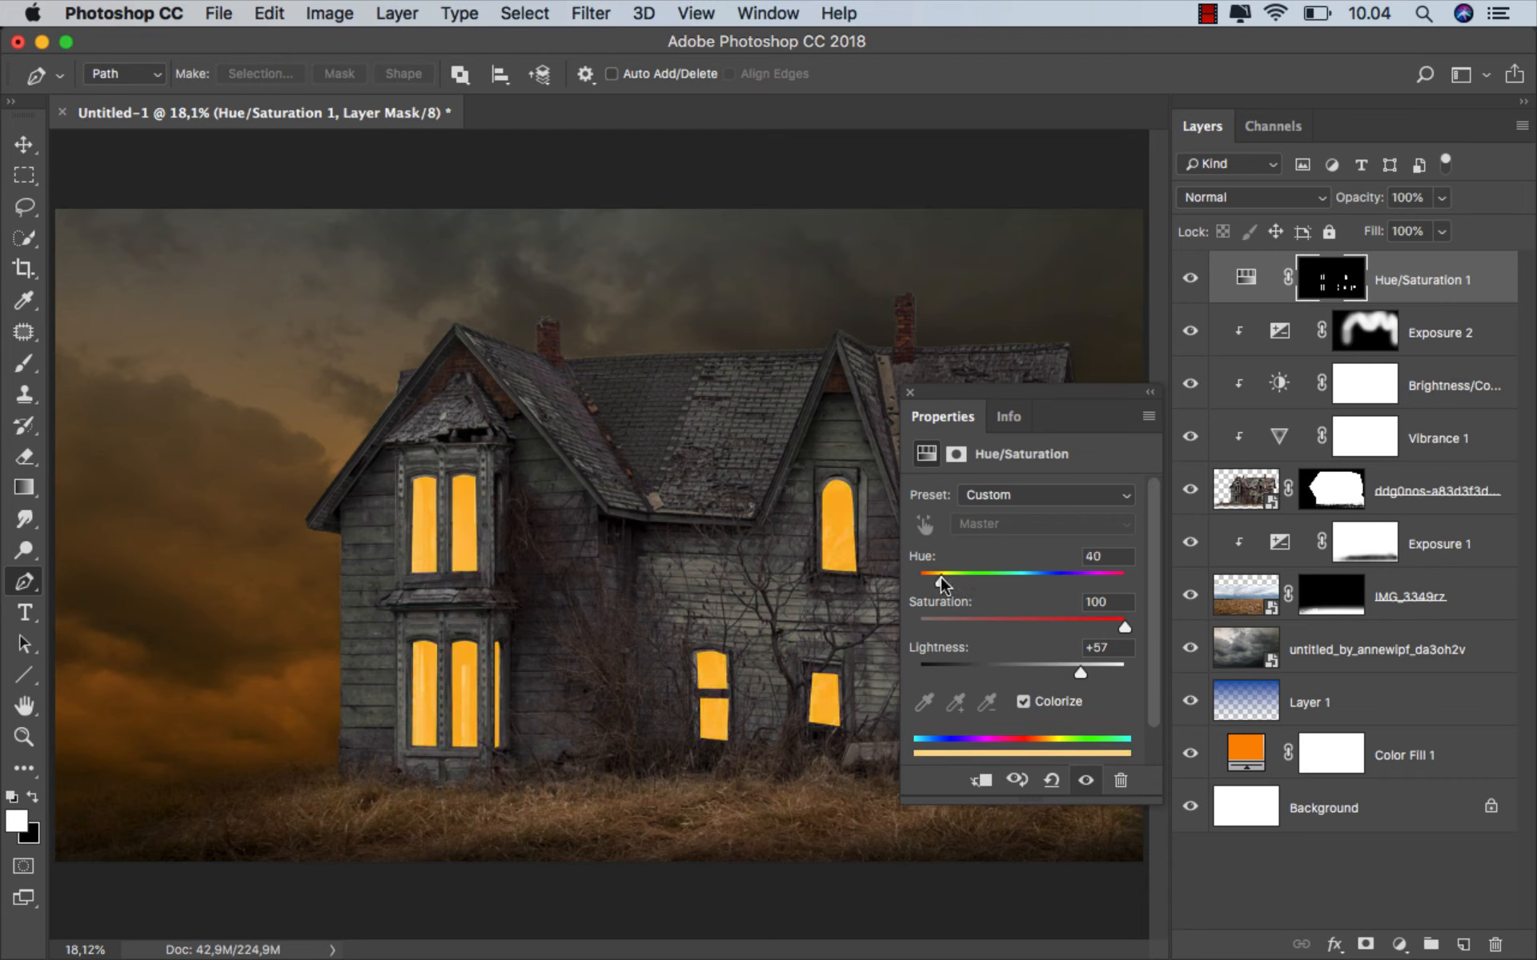
left_click(921, 415)
- Compare the image with and without the window Hue/Saturation adjustment and clip it to the house layers below
left_click(1193, 281)
left_click(1193, 280)
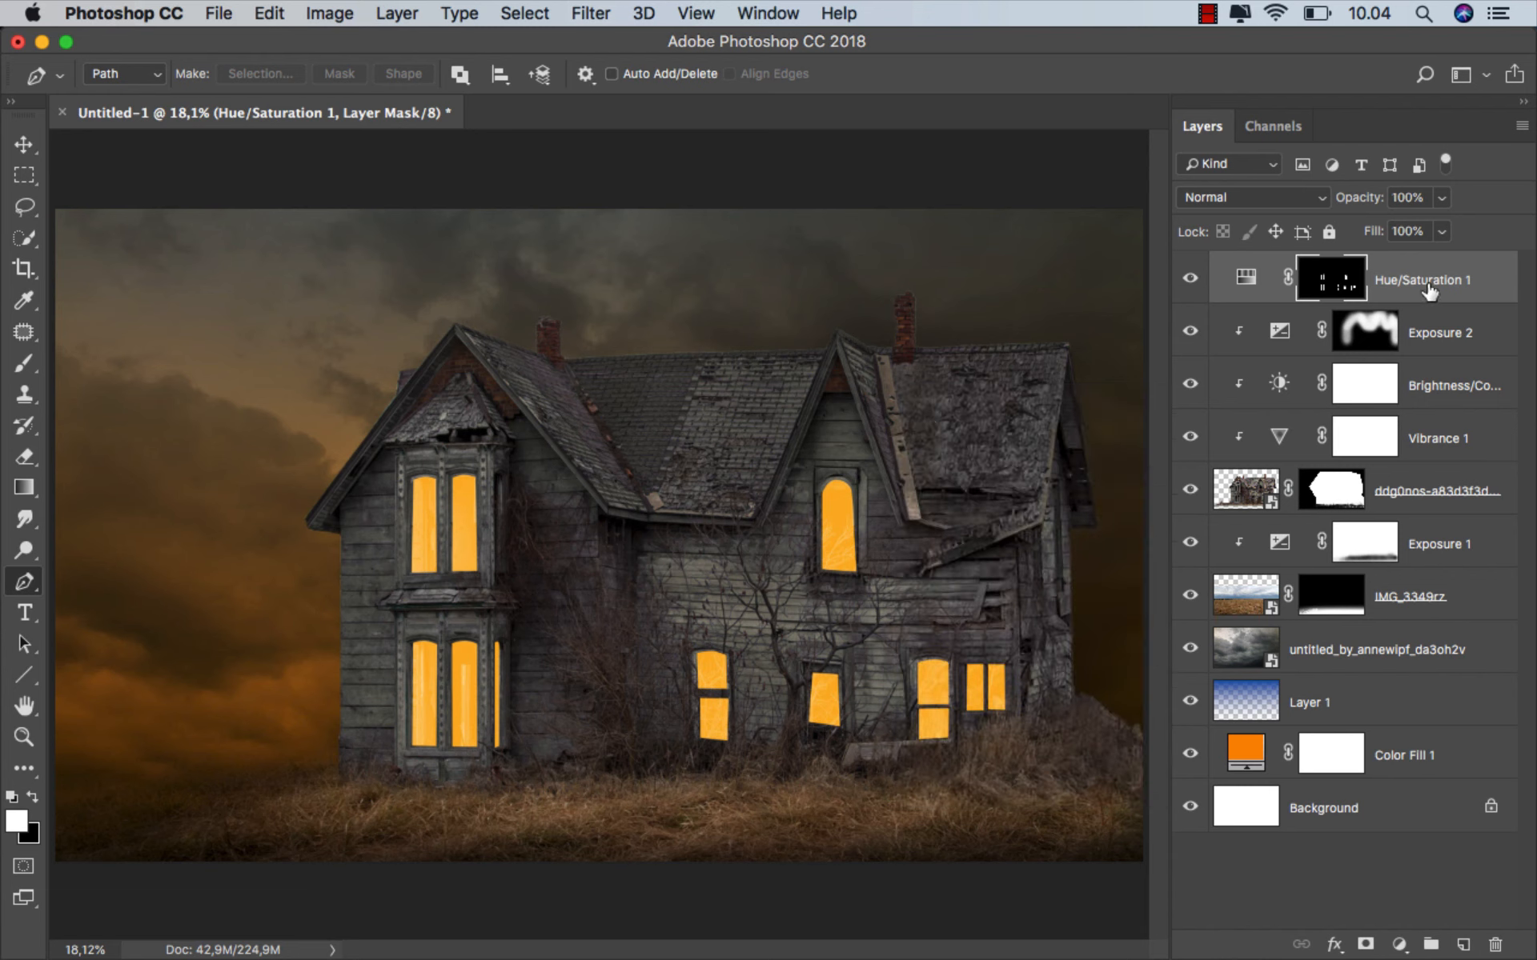
key("super+2")
right_click(1398, 278)
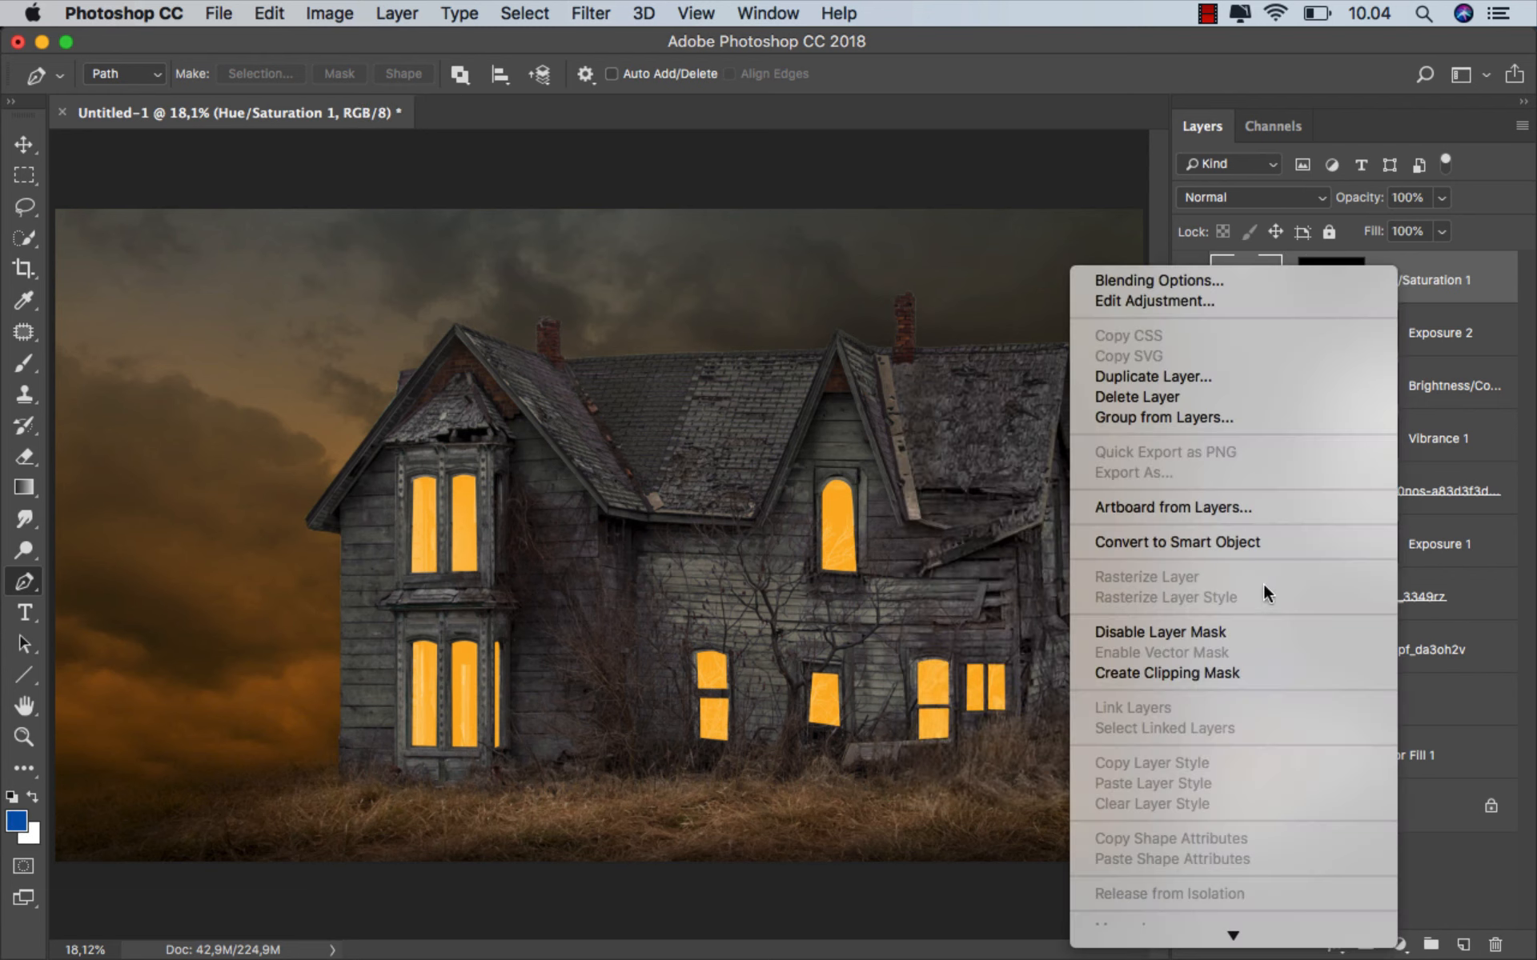
left_click(1240, 676)
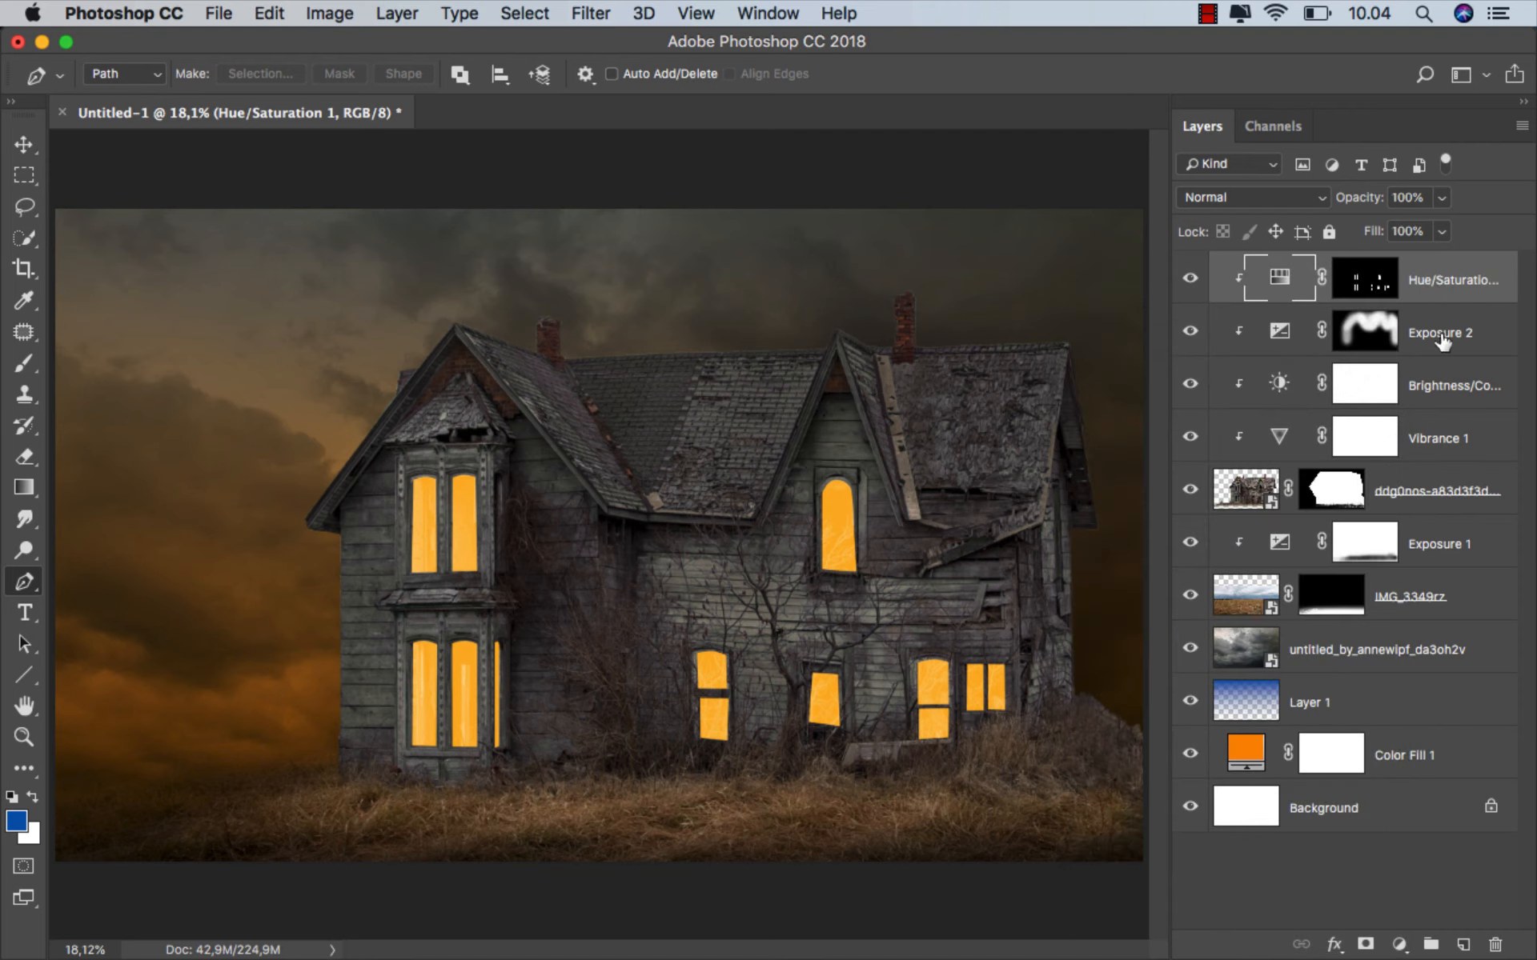
- Add a clipped Color Balance adjustment with midtones at red +5, green +14 and blue +5, and compare its effect
left_click(1399, 944)
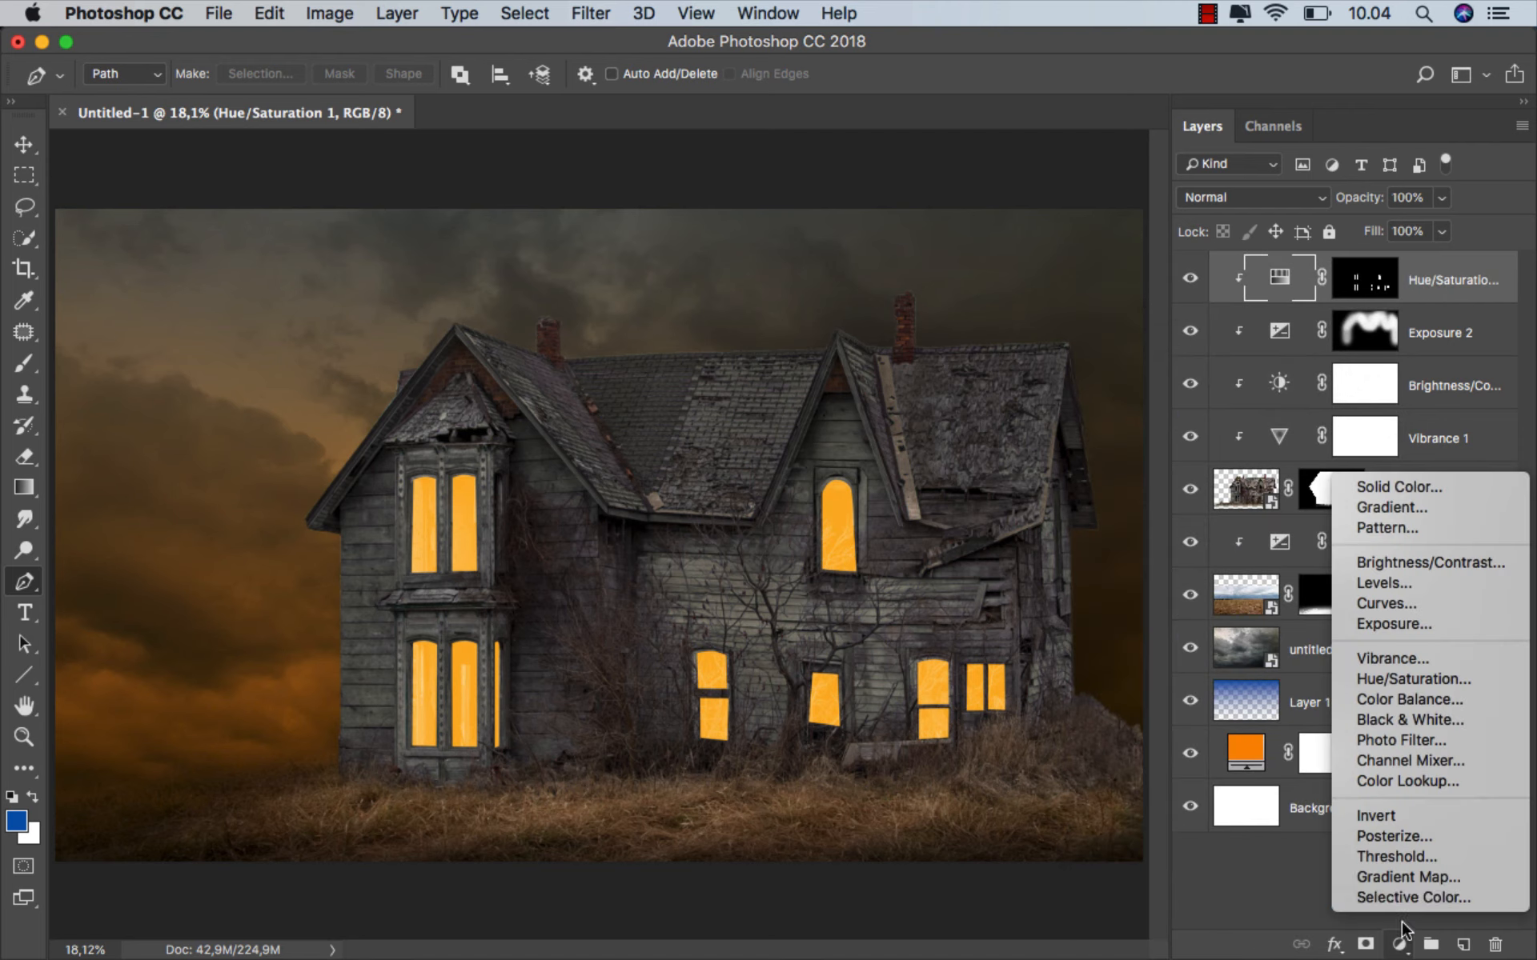
left_click(1433, 703)
left_click(981, 781)
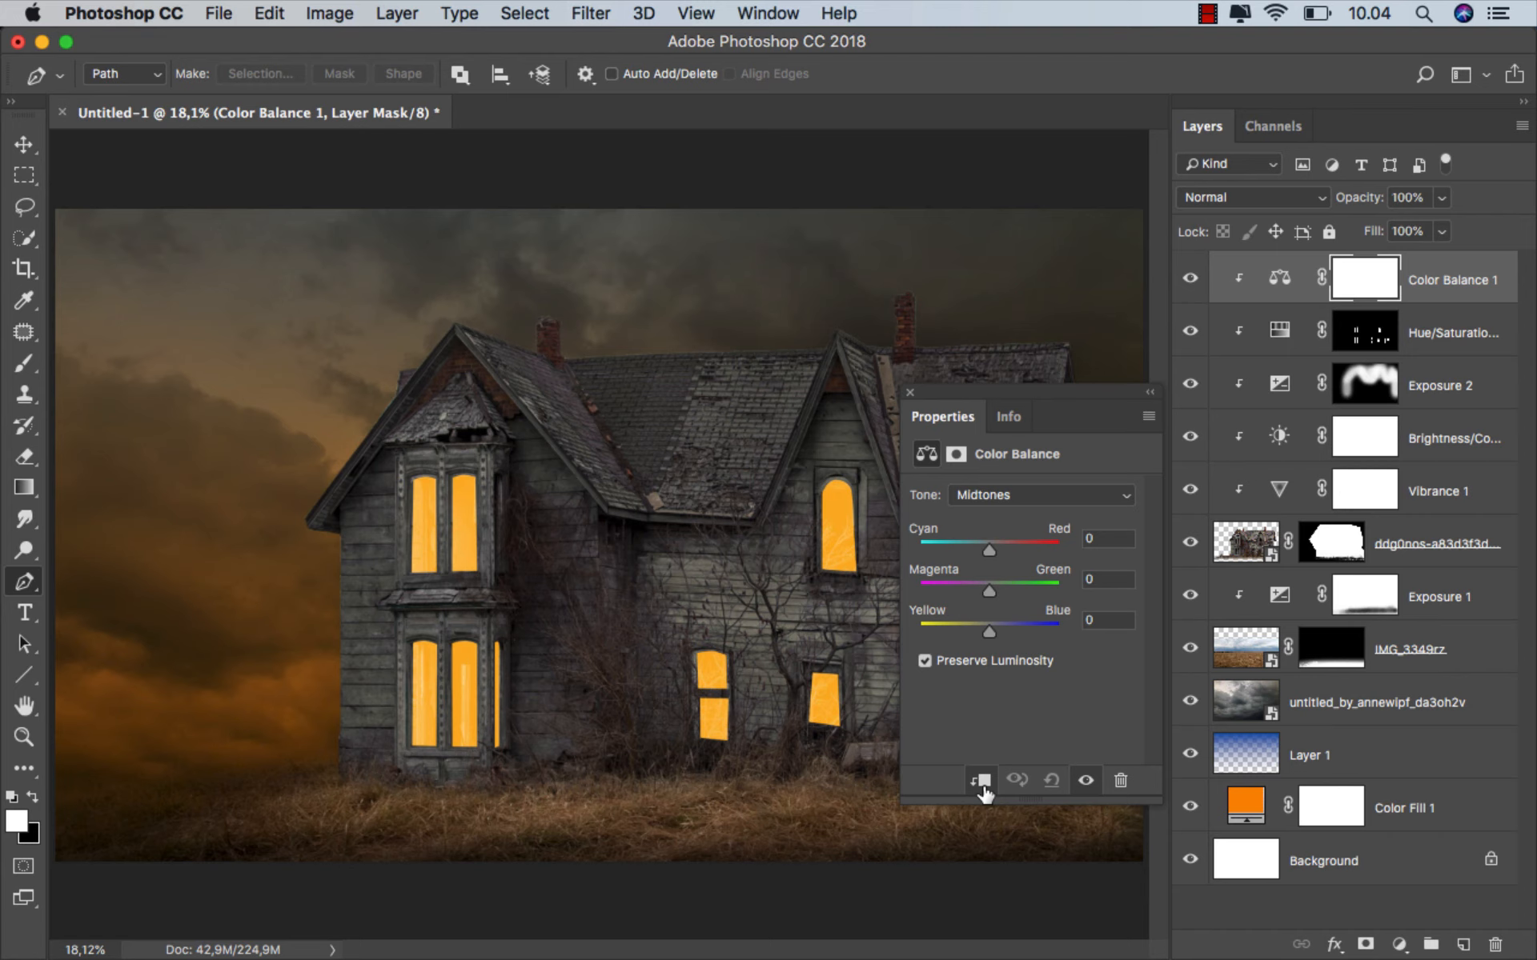
left_click_drag(989, 548, 991, 548)
left_click_drag(987, 584, 997, 586)
left_click_drag(989, 632, 993, 632)
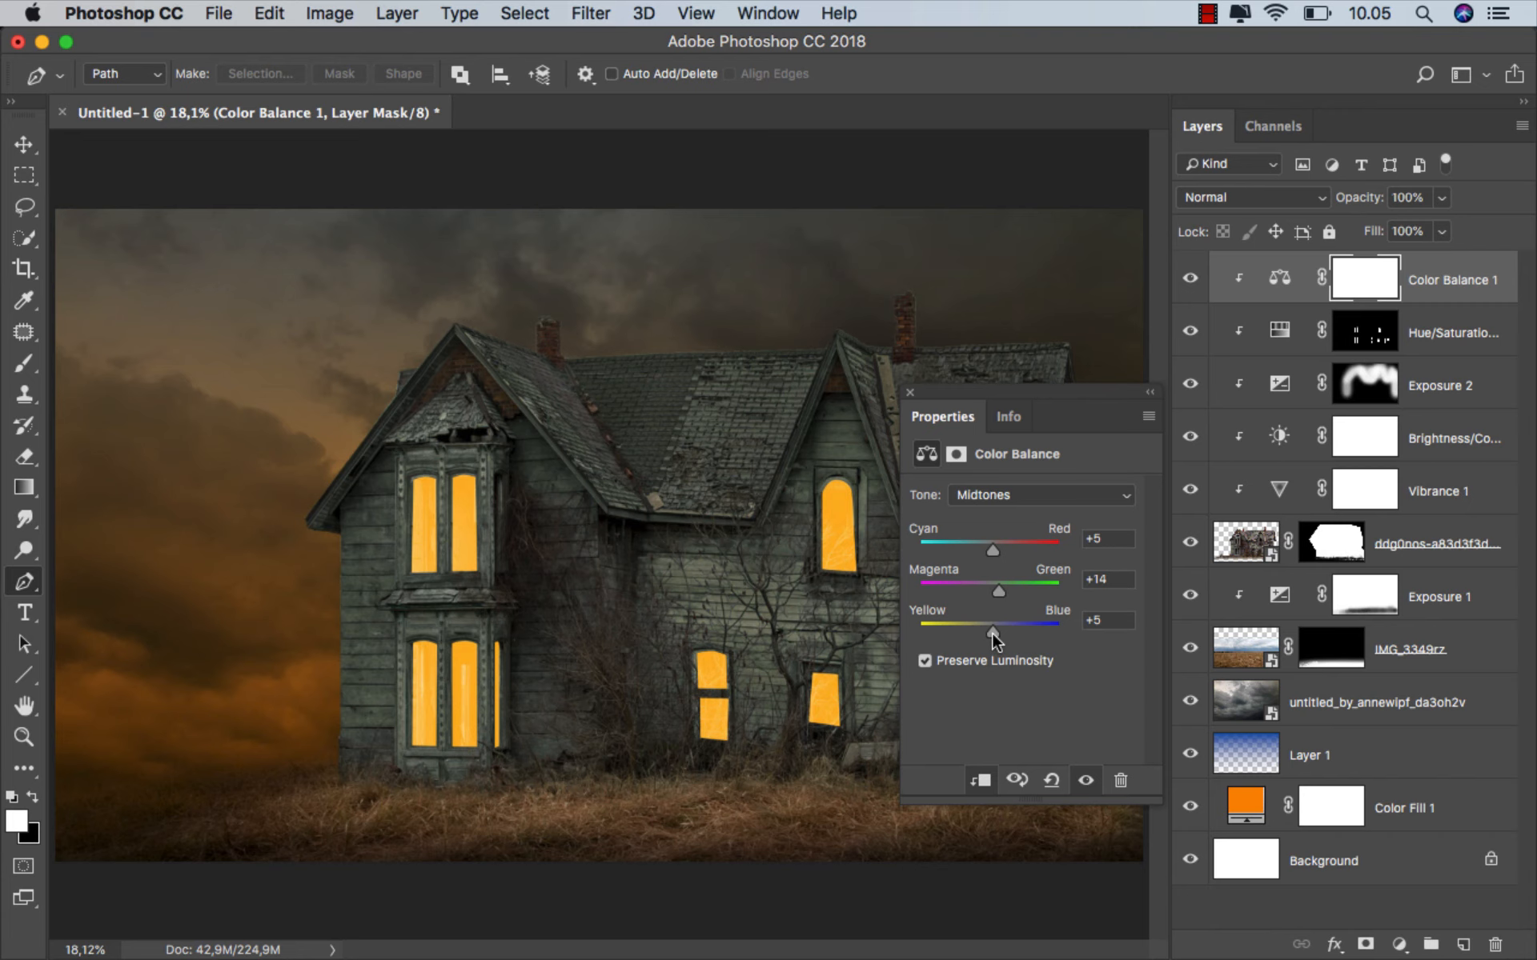
left_click(910, 393)
left_click(1192, 280)
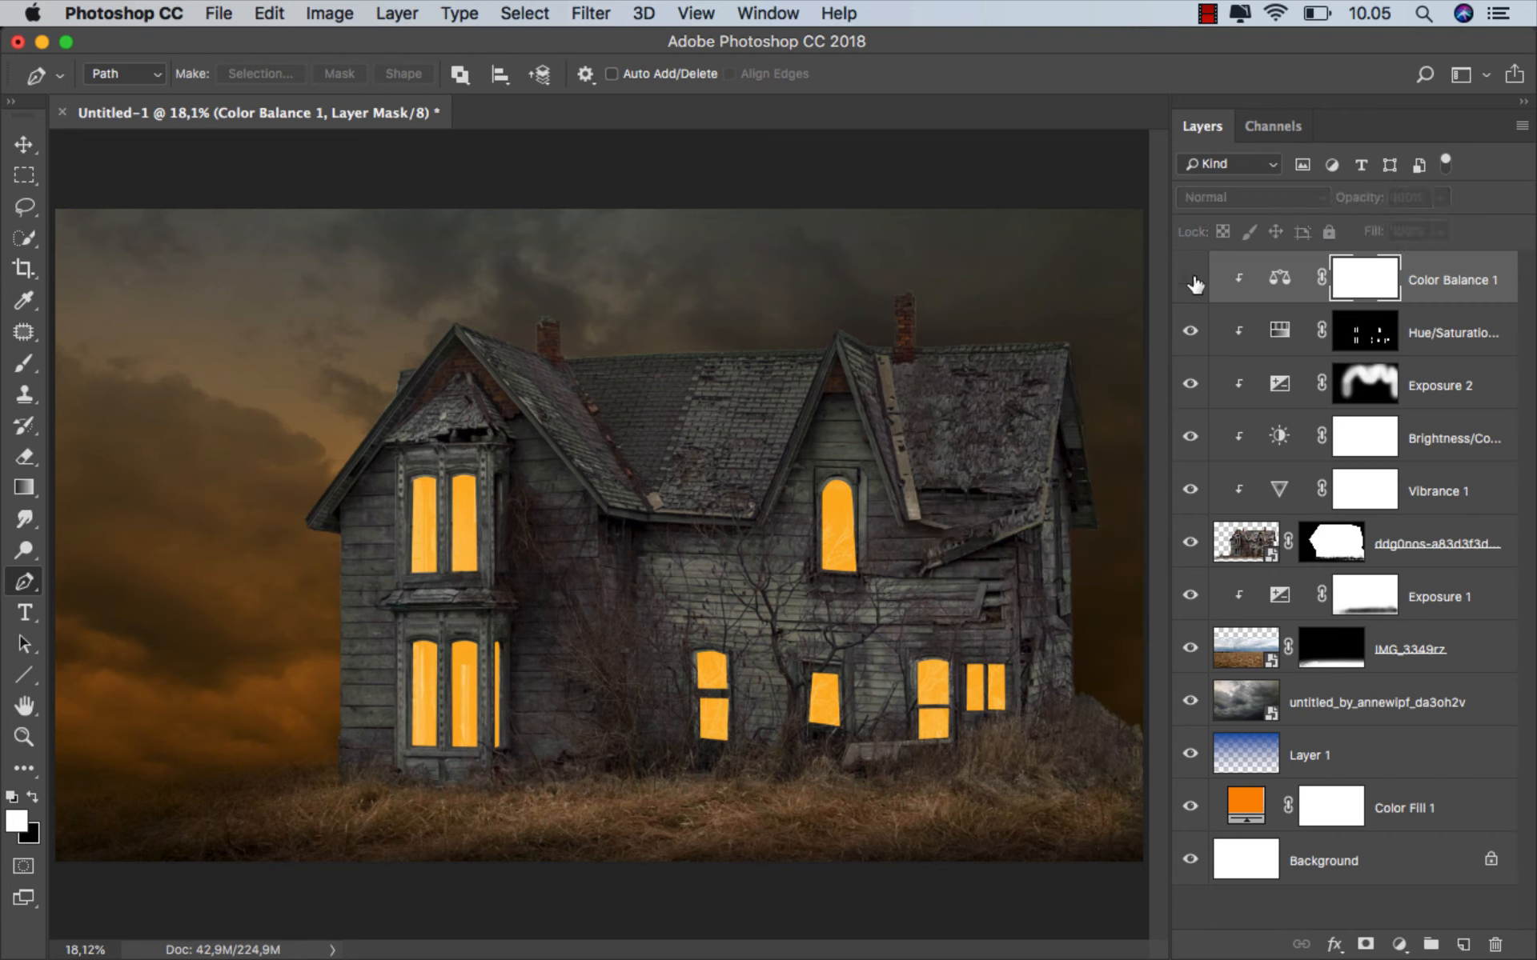
left_click(1192, 280)
- Add a colorized Hue/Saturation adjustment above Color Balance 1 with hue 40 and saturation 61
left_click(1444, 284)
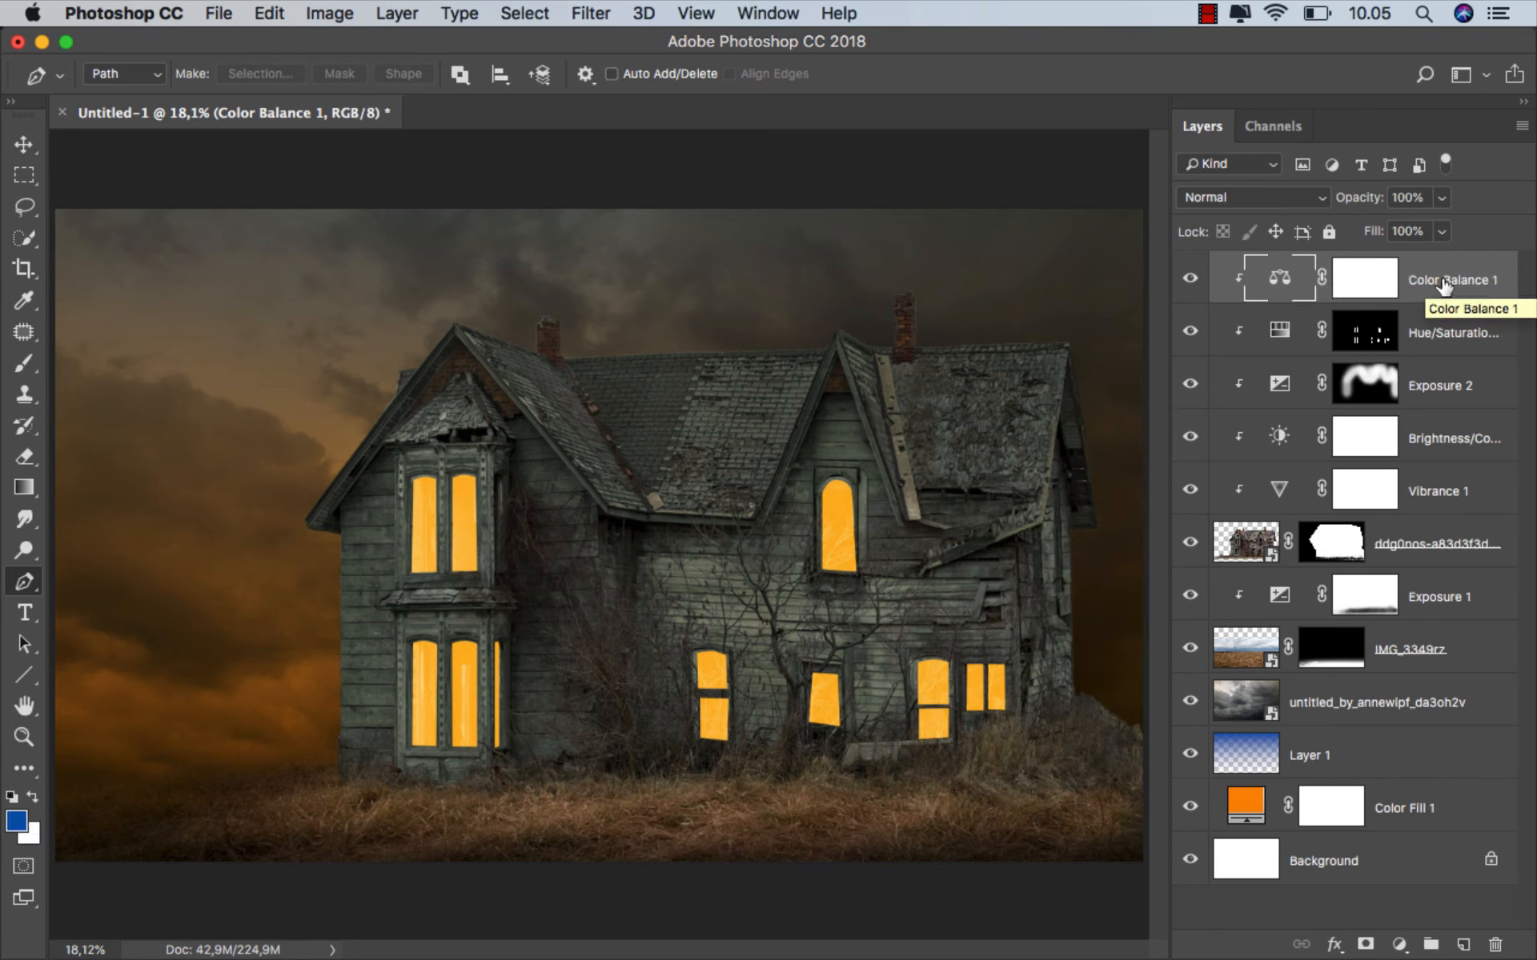
left_click(1399, 944)
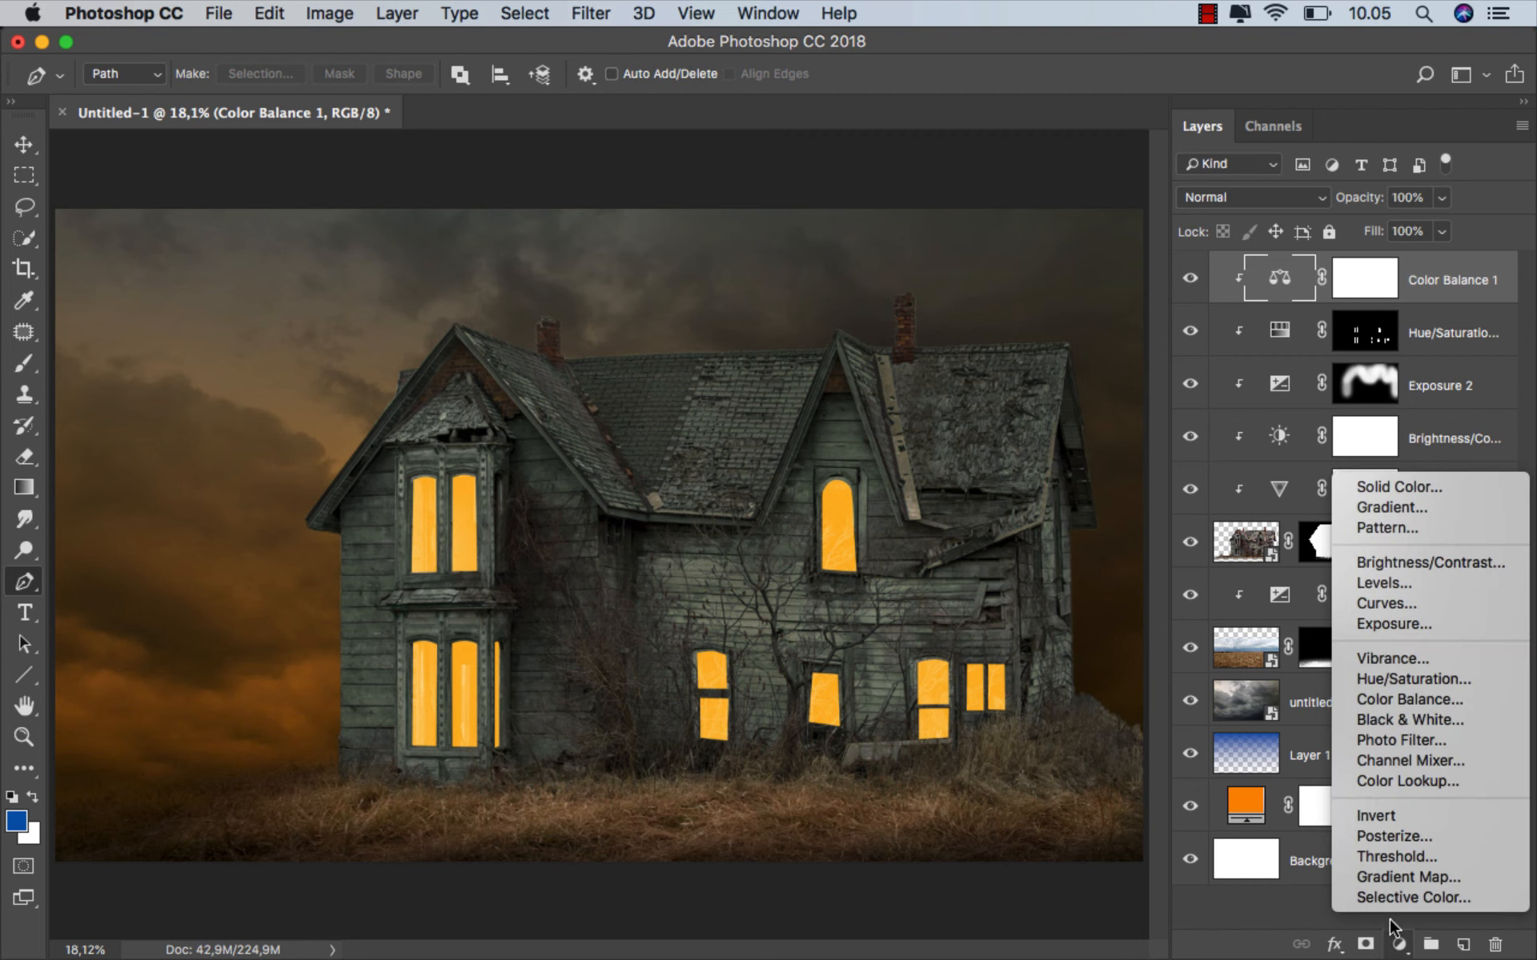
left_click(1408, 677)
left_click(1025, 702)
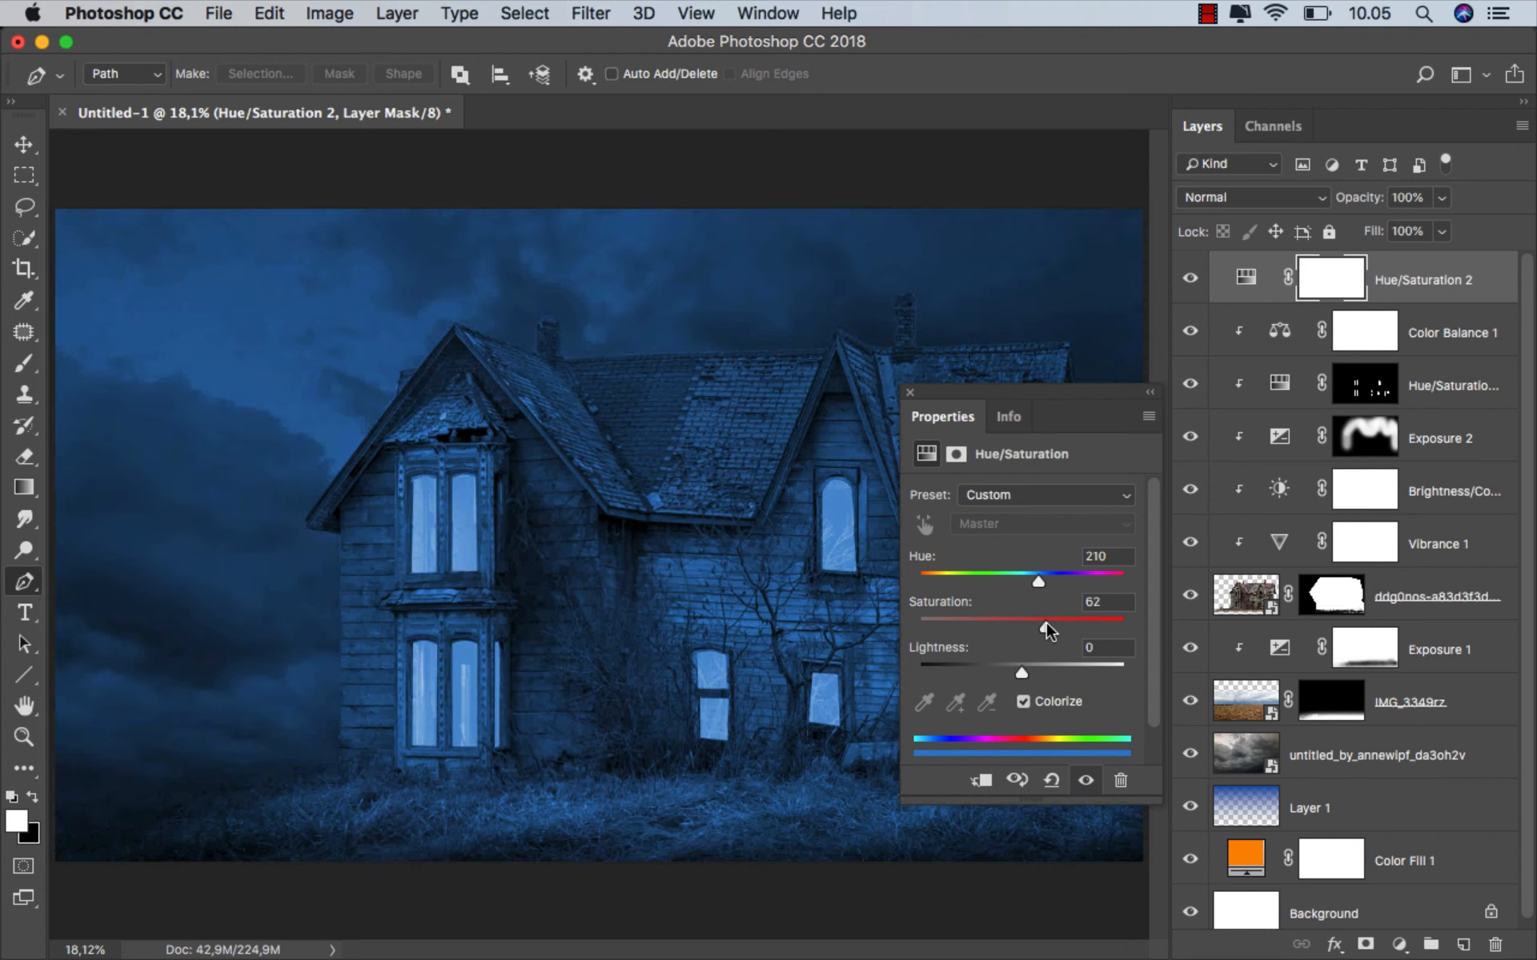
left_click_drag(1046, 622, 940, 576)
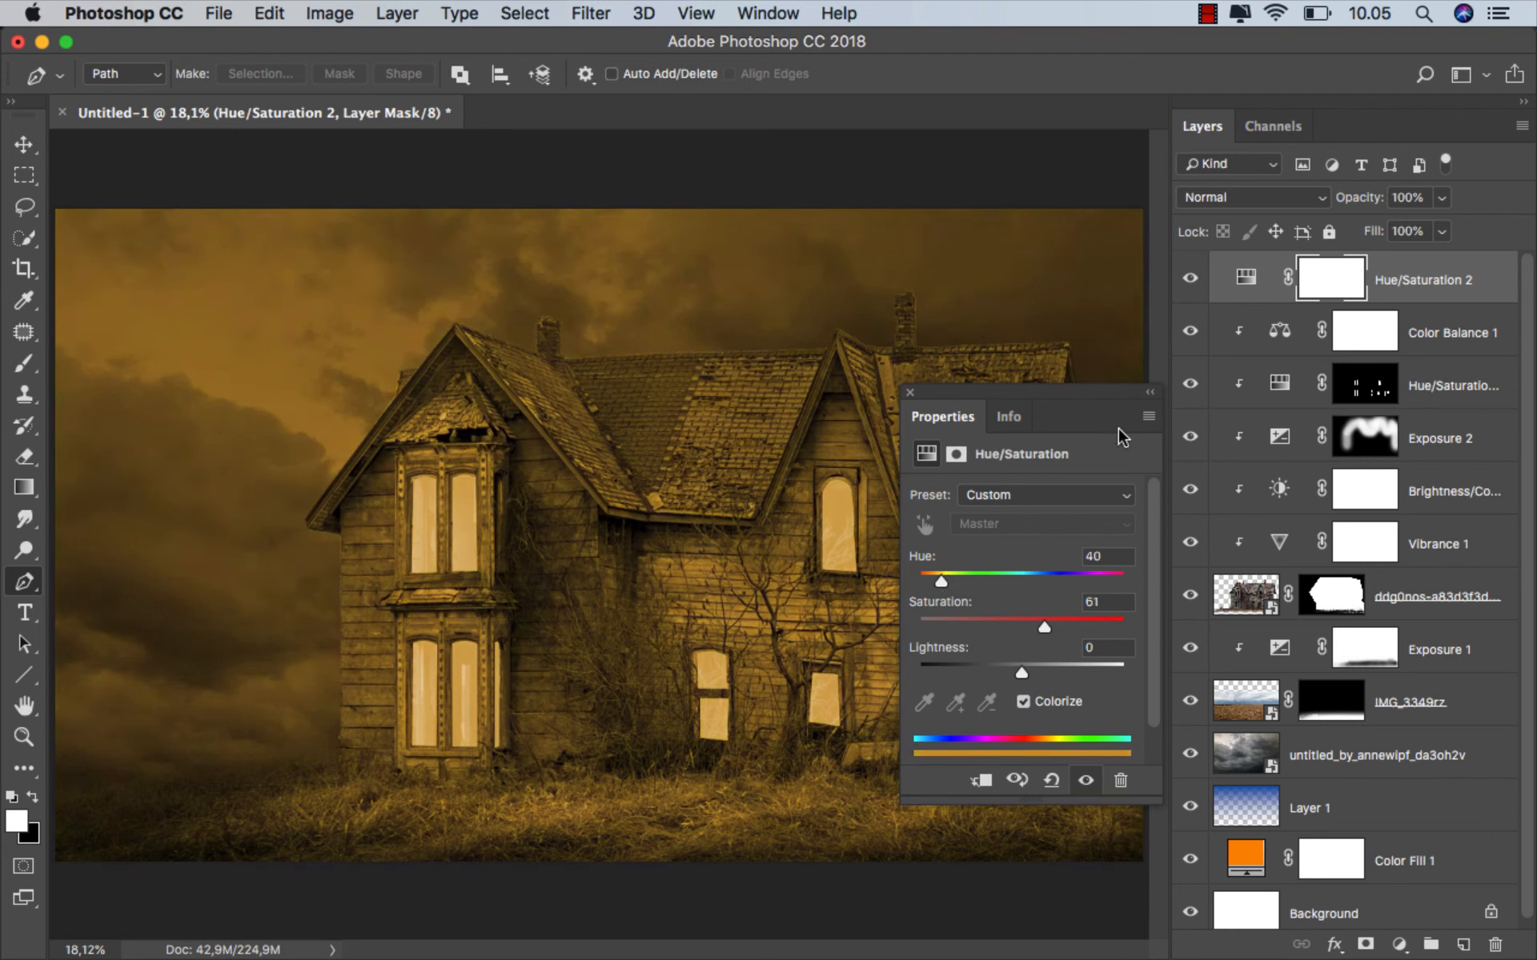
- Set the Hue/Saturation 2 layer's blend mode to Overlay and invert its mask to black
left_click(1215, 200)
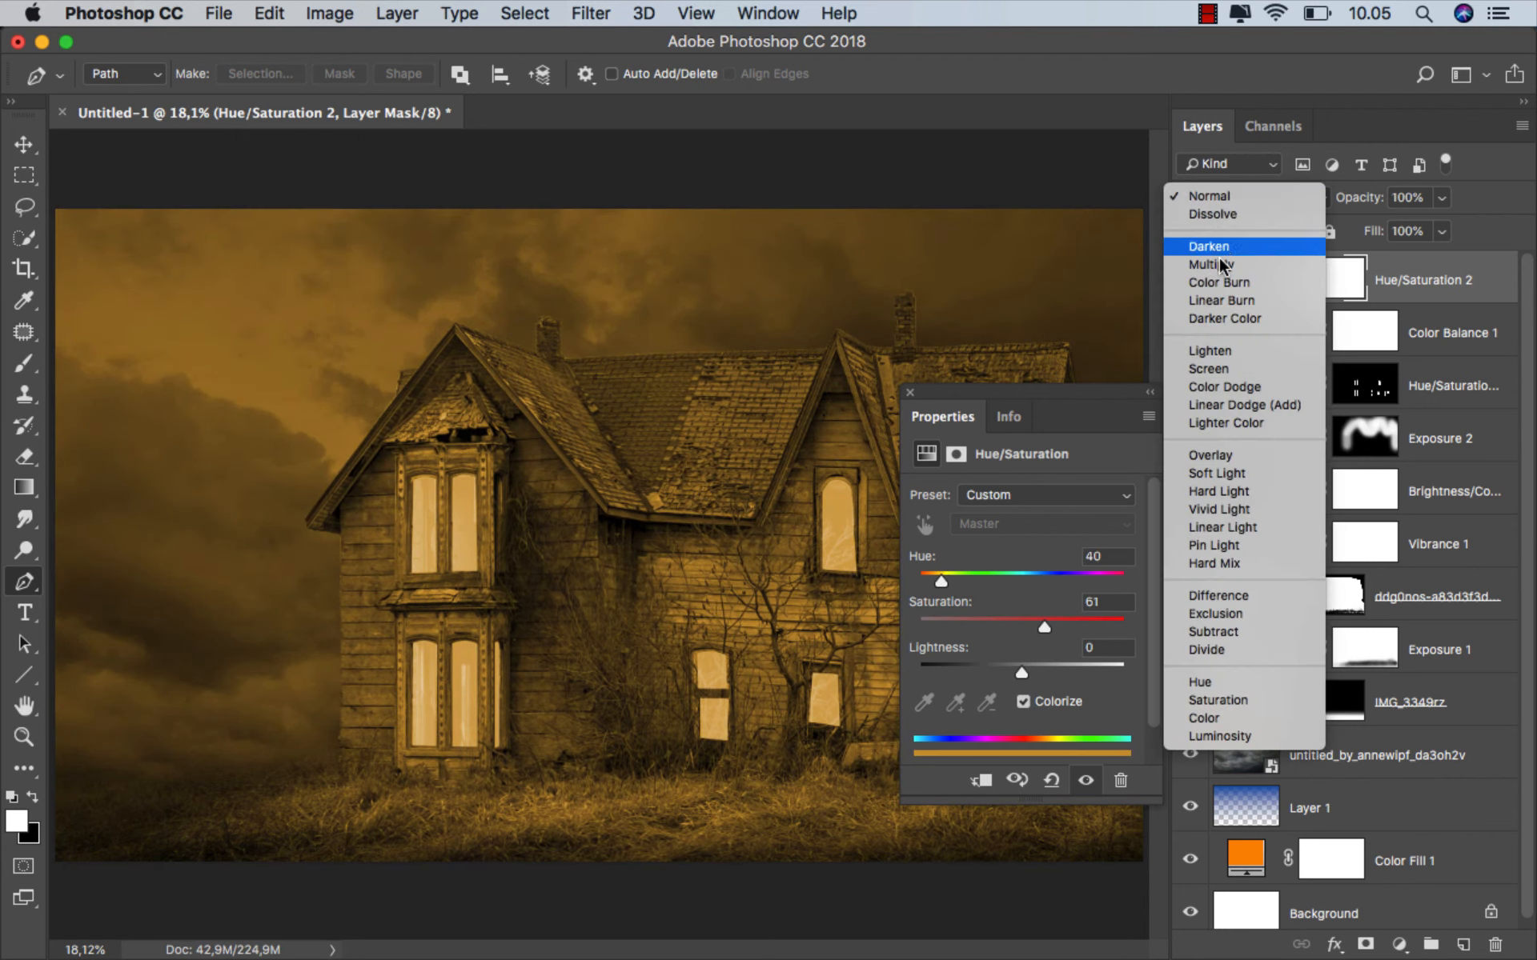
left_click(1223, 454)
left_click(909, 393)
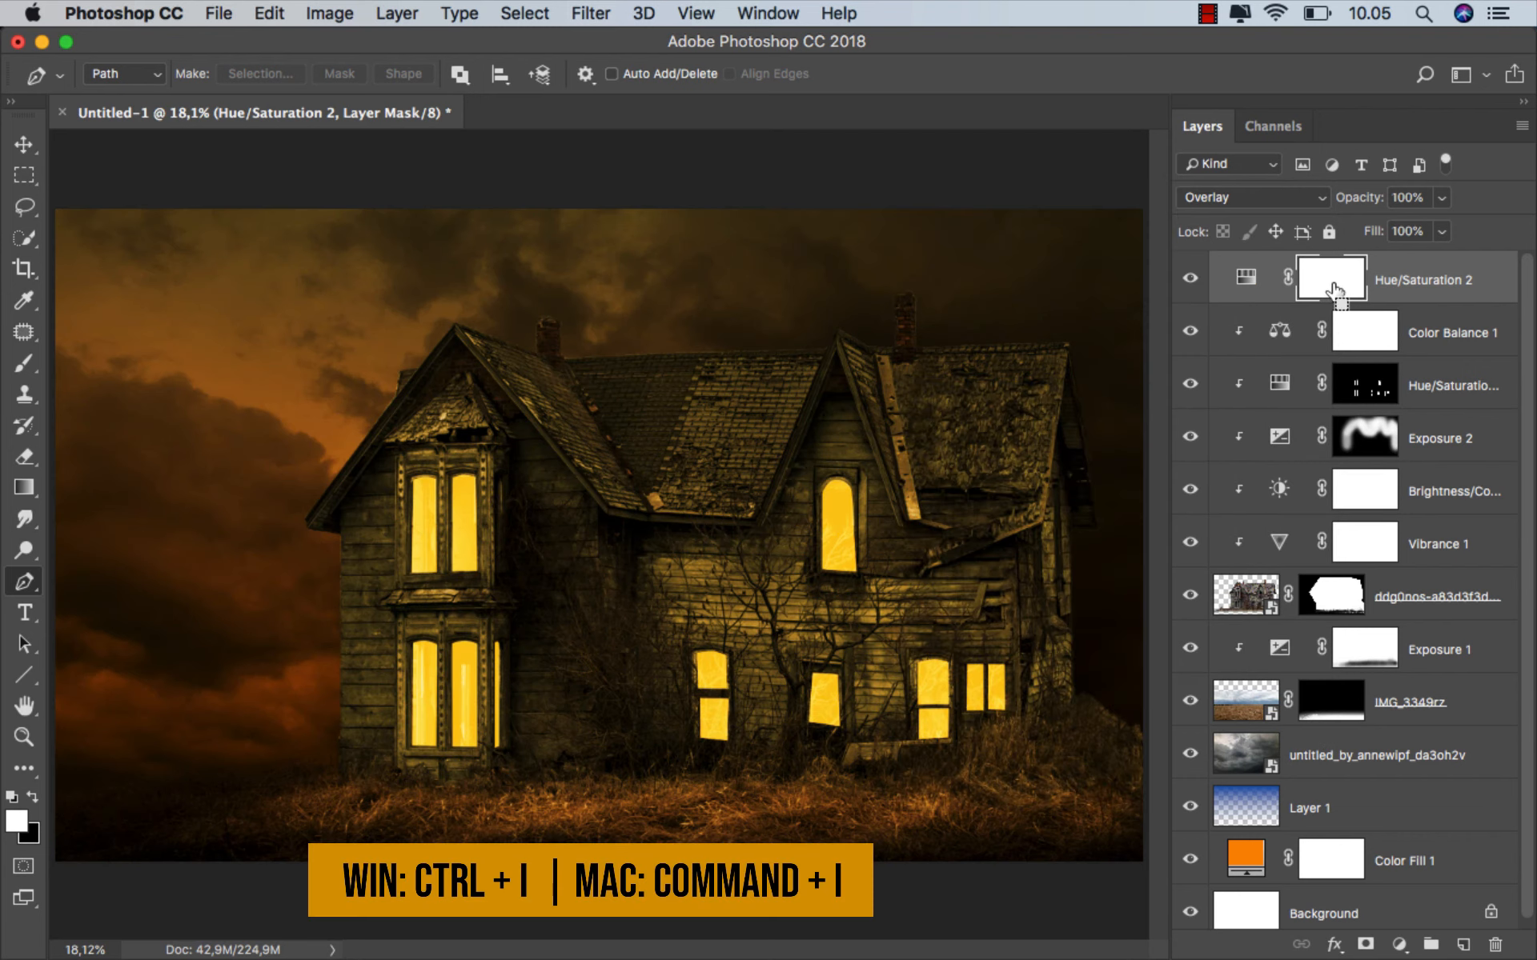
key("super+i")
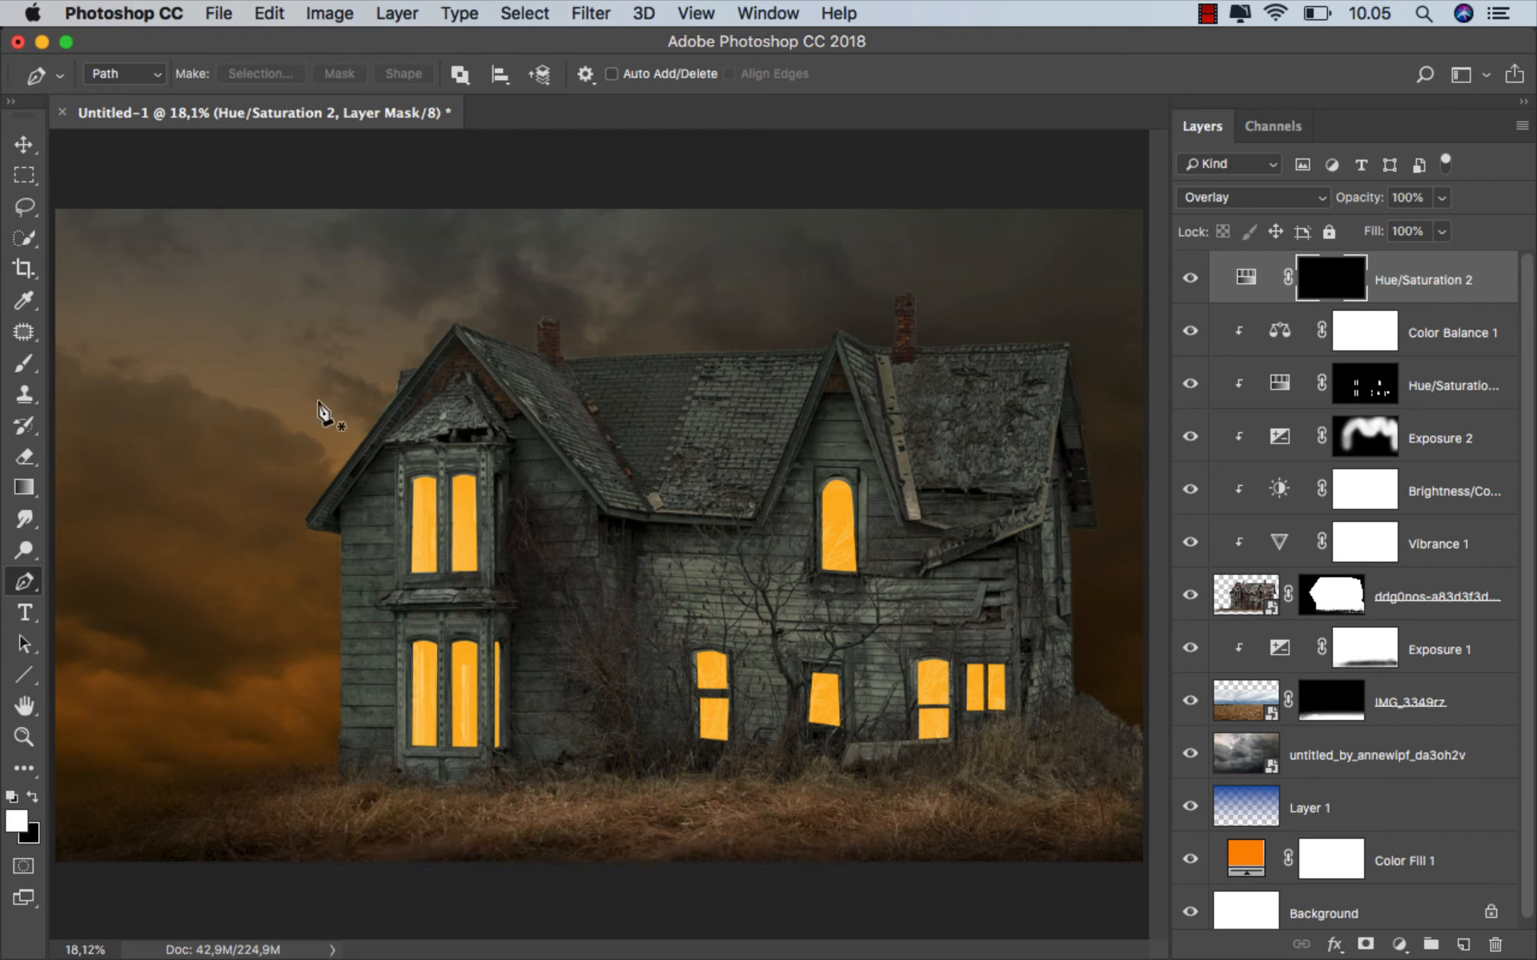
- Paint a warm glow around the upper and lower bay windows on the Hue/Saturation 2 mask with a soft white brush at 16% opacity
left_click(24, 363)
left_click(121, 353)
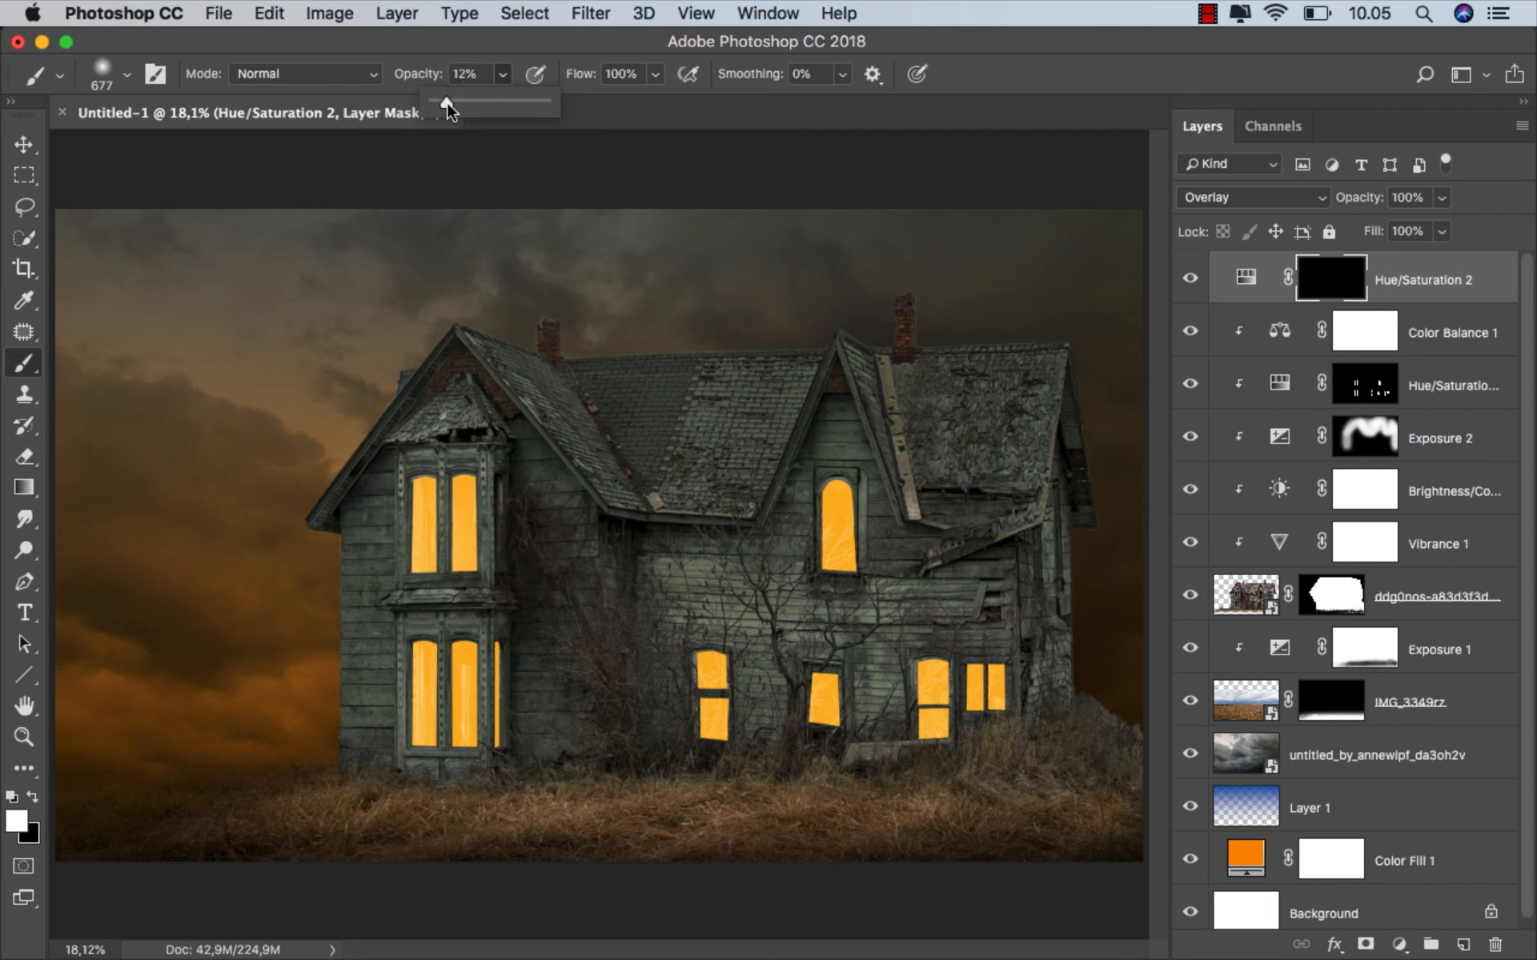
left_click_drag(451, 104, 452, 104)
scroll(519, 607, "up", 3)
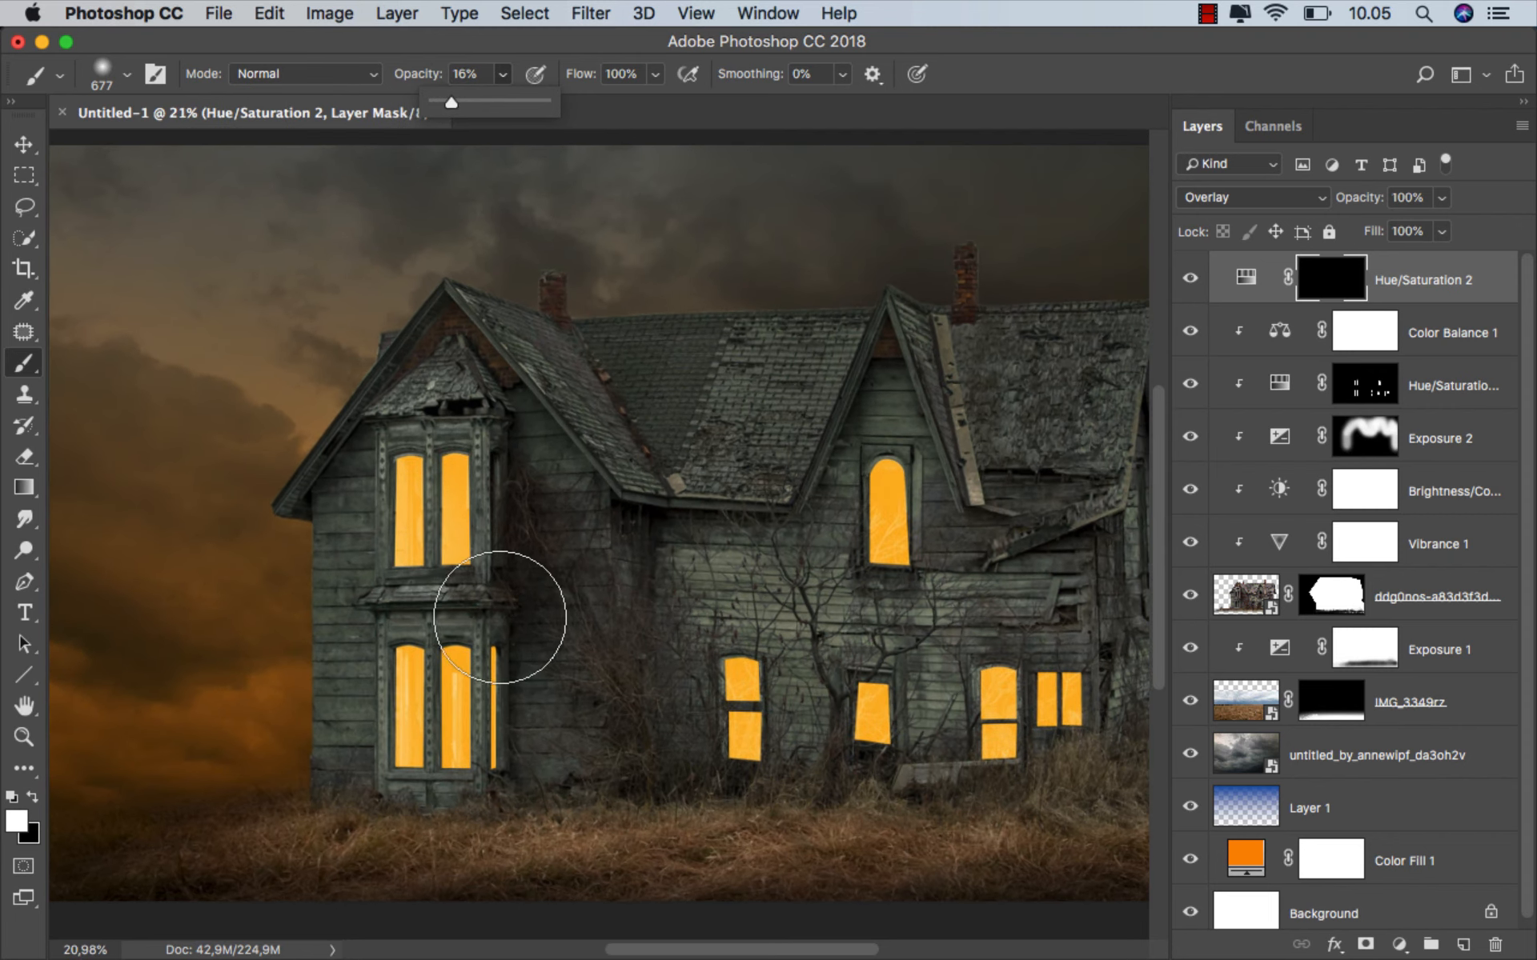
left_click_drag(472, 606, 446, 583)
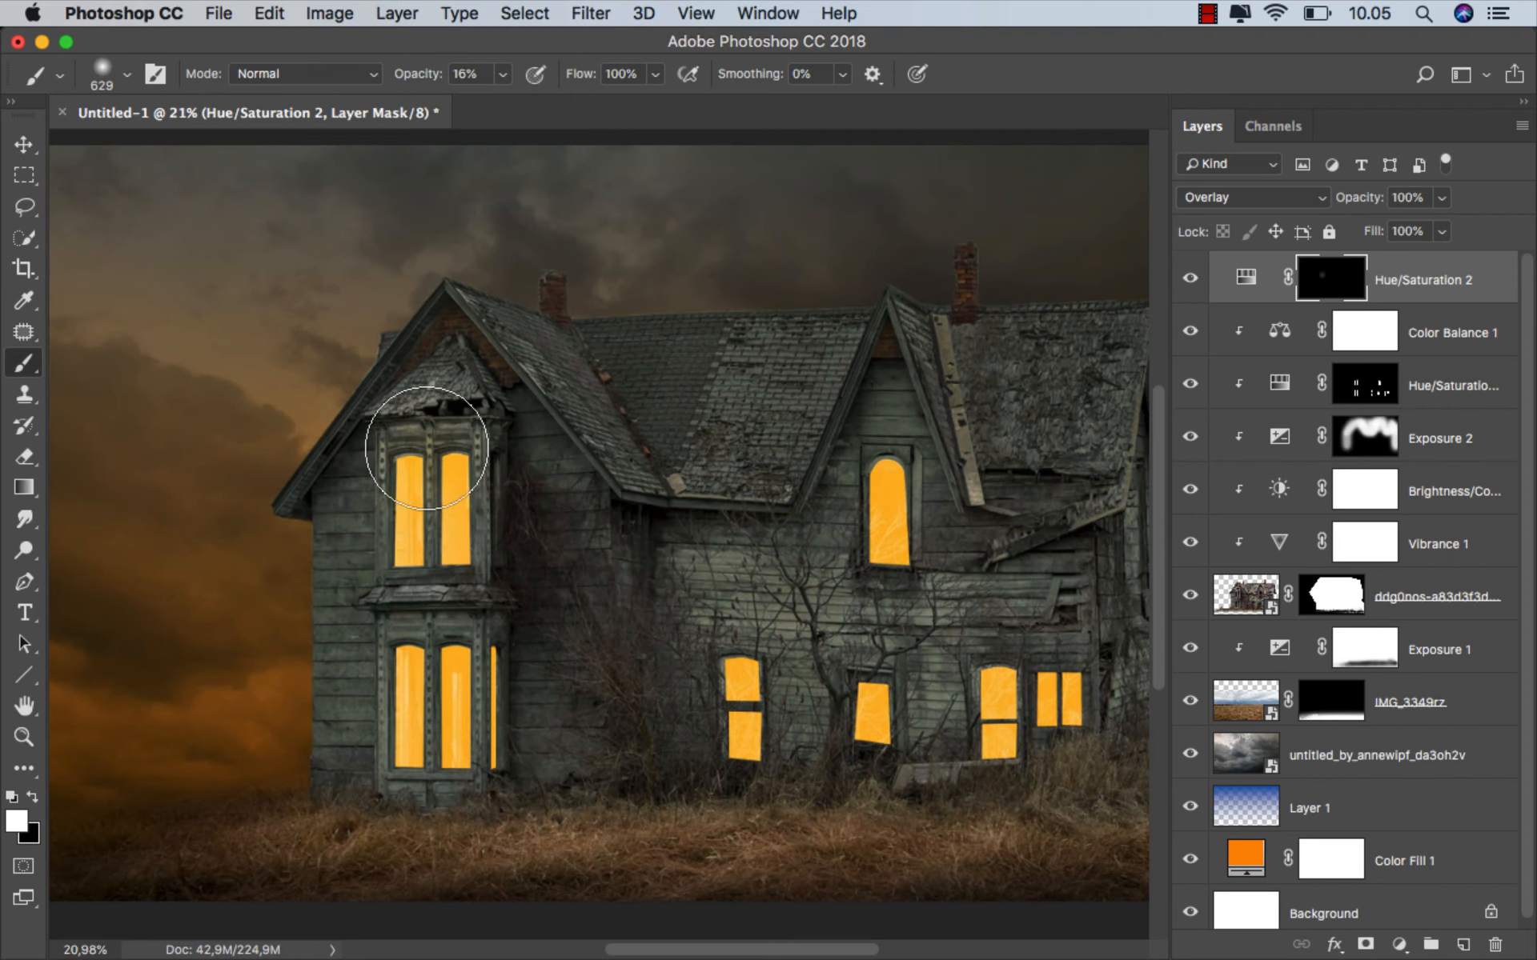
left_click(433, 421)
mouse_move(432, 422)
left_mouse_down()
mouse_move(404, 472)
mouse_move(412, 500)
mouse_move(476, 552)
mouse_move(469, 475)
mouse_move(448, 512)
left_mouse_up()
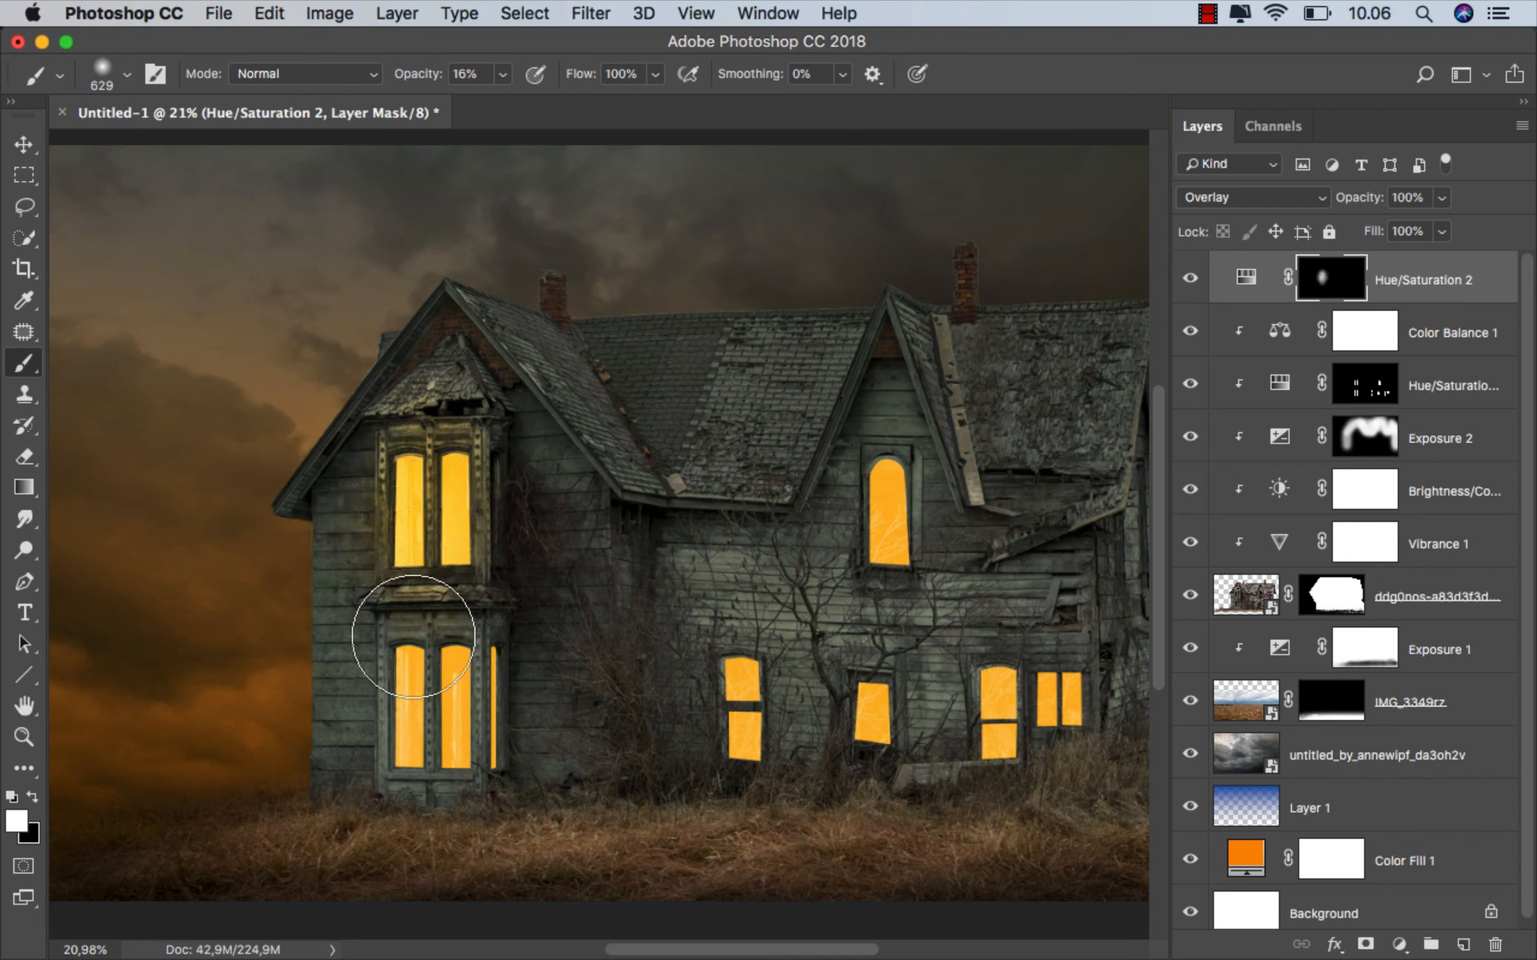
mouse_move(409, 761)
left_mouse_down()
mouse_move(449, 762)
mouse_move(470, 733)
mouse_move(481, 618)
left_mouse_up()
mouse_move(491, 701)
left_mouse_down()
mouse_move(536, 726)
mouse_move(506, 770)
mouse_move(276, 847)
mouse_move(455, 817)
mouse_move(386, 663)
mouse_move(374, 761)
mouse_move(475, 766)
mouse_move(518, 818)
mouse_move(572, 798)
mouse_move(501, 675)
mouse_move(375, 729)
mouse_move(397, 450)
mouse_move(453, 431)
mouse_move(512, 570)
left_mouse_up()
- Paint the window glow onto the wall around the other ground-floor windows and beneath the arched gable window
left_click(753, 692)
mouse_move(732, 694)
left_mouse_down()
mouse_move(782, 758)
mouse_move(790, 696)
mouse_move(701, 664)
mouse_move(713, 763)
mouse_move(712, 712)
left_mouse_up()
mouse_move(864, 608)
left_mouse_down()
mouse_move(880, 495)
mouse_move(902, 517)
mouse_move(888, 595)
mouse_move(842, 563)
mouse_move(890, 448)
mouse_move(919, 560)
mouse_move(883, 603)
mouse_move(864, 539)
mouse_move(938, 688)
mouse_move(898, 704)
mouse_move(987, 759)
mouse_move(849, 751)
mouse_move(918, 734)
mouse_move(661, 760)
mouse_move(650, 730)
mouse_move(679, 736)
mouse_move(594, 773)
mouse_move(698, 736)
mouse_move(798, 540)
mouse_move(899, 645)
left_mouse_up()
- Spread the soft window glow over the ground-floor wall and the upper bay window on the Hue/Saturation 2 mask
scroll(1027, 677, "down", 3)
scroll(668, 748, "up", 1)
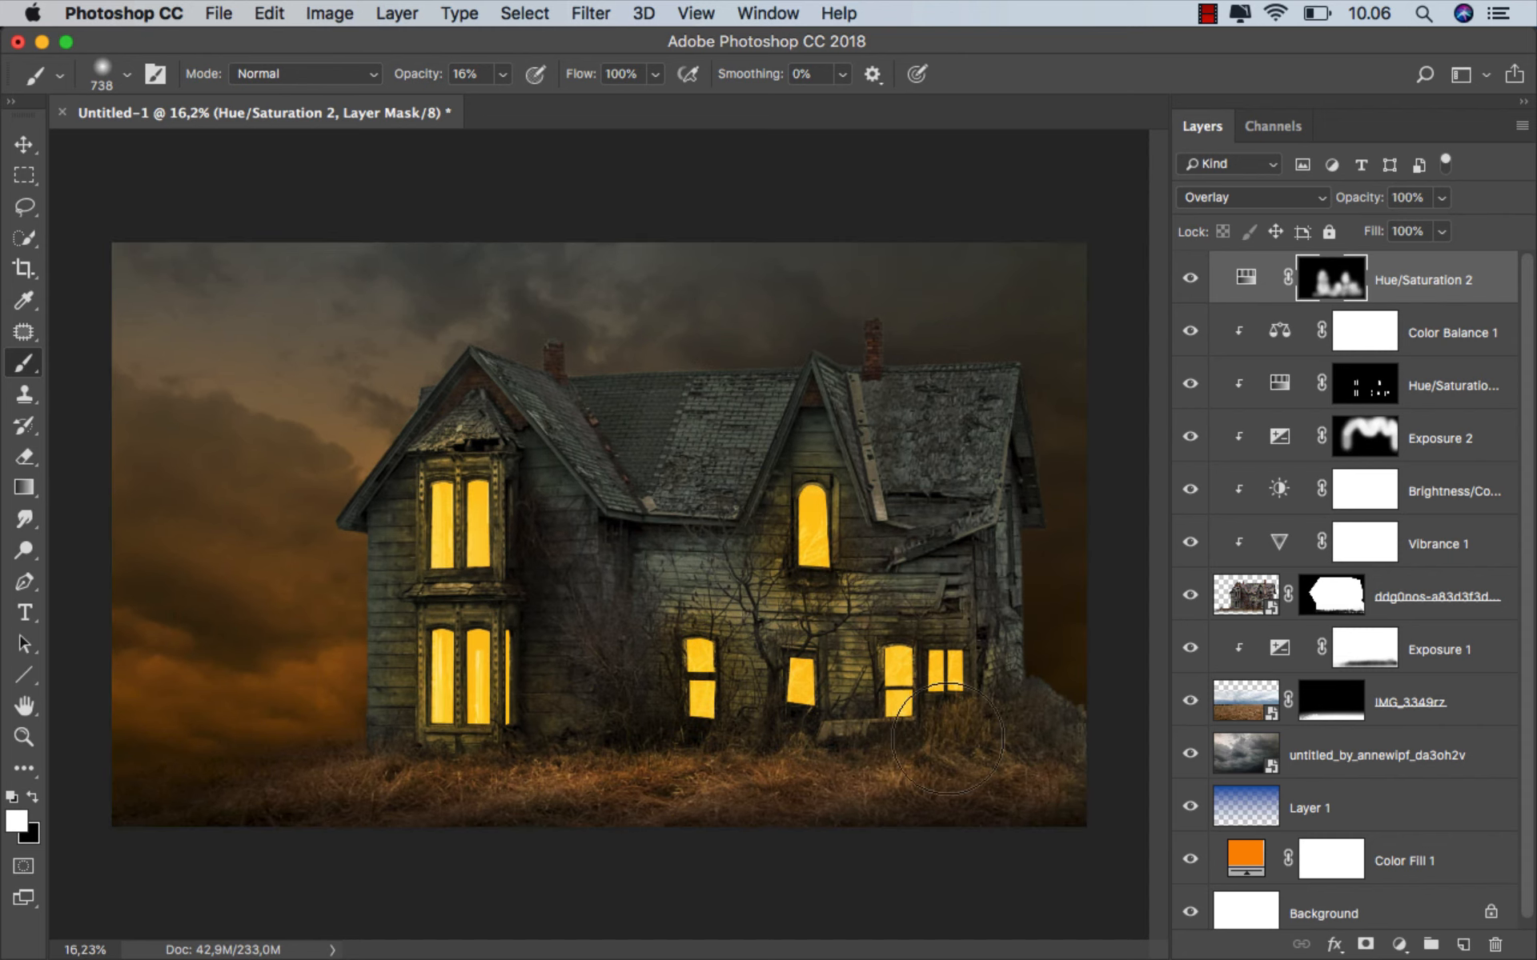
mouse_move(755, 606)
left_mouse_down()
mouse_move(564, 545)
mouse_move(471, 435)
mouse_move(422, 542)
left_mouse_up()
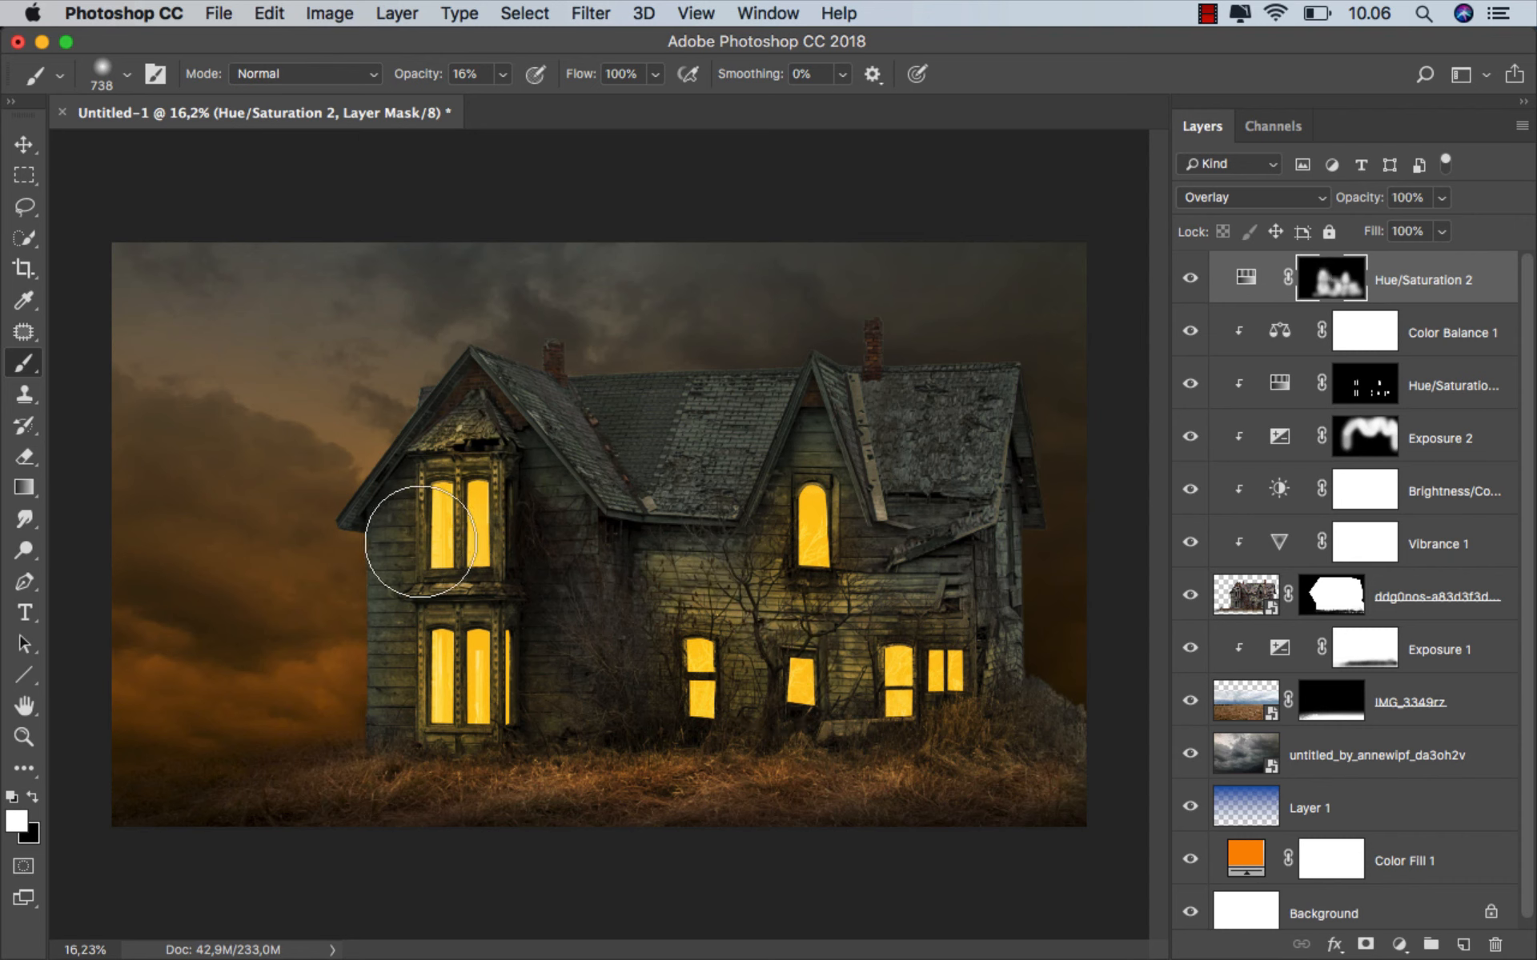
- Refine the Hue/Saturation 2 mask with smaller soft strokes between the bay windows and along the house walls, and compare before and after
right_click(430, 567)
left_click_drag(696, 464, 677, 464)
left_click(389, 536)
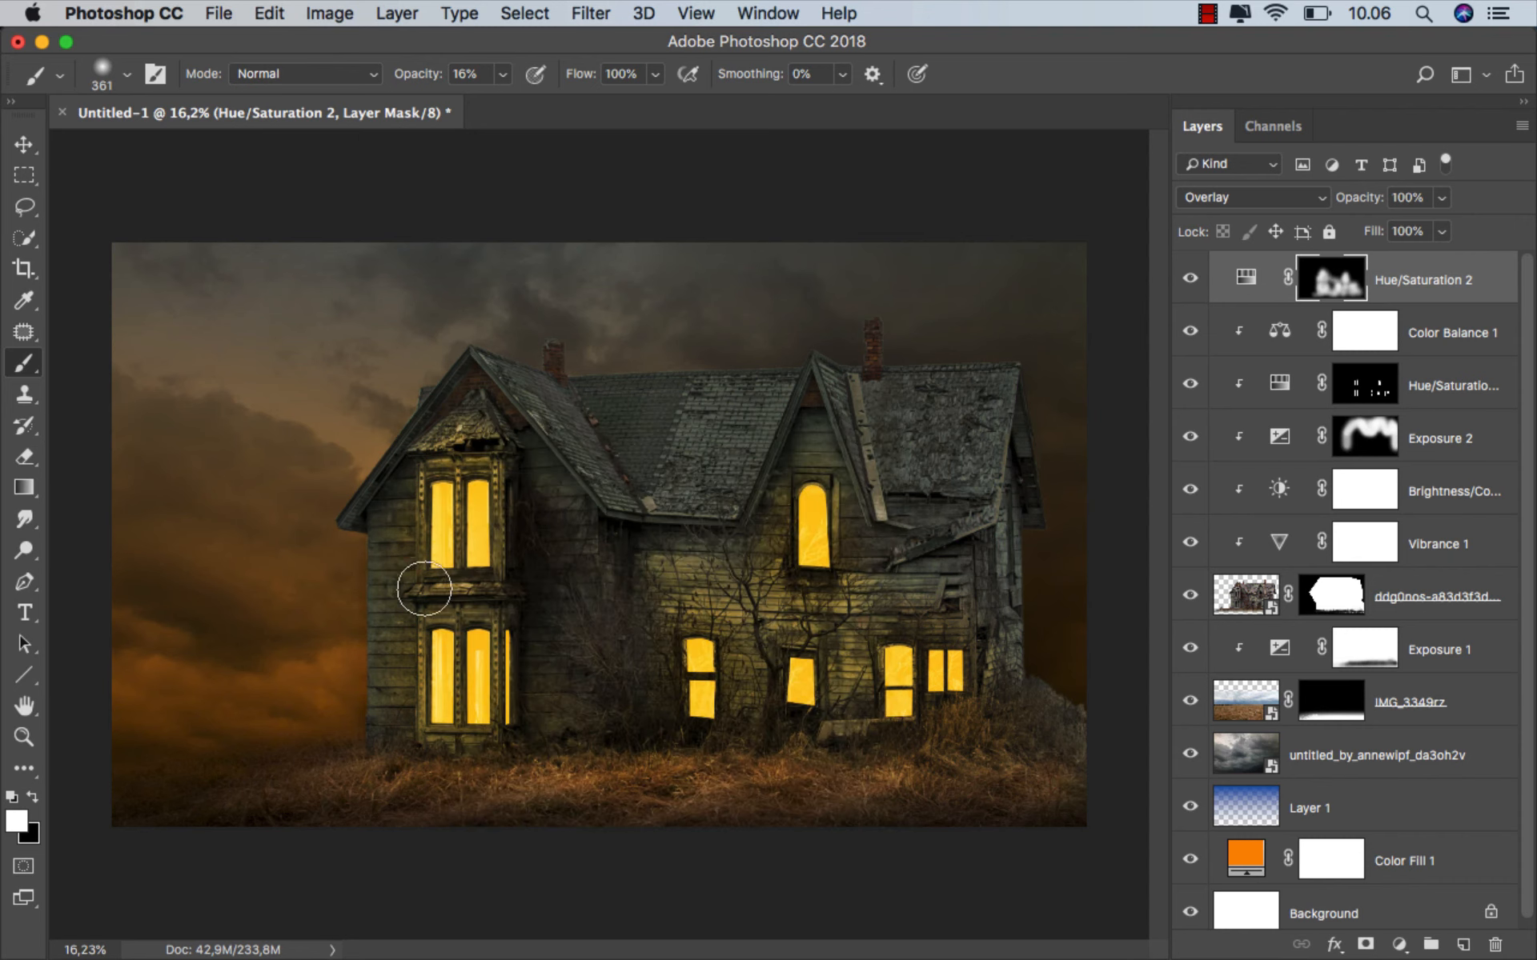
left_click_drag(424, 589, 441, 590)
left_click_drag(357, 791, 980, 771)
scroll(963, 731, "up", 1)
key("super+alt+z")
left_click_drag(936, 614, 950, 614)
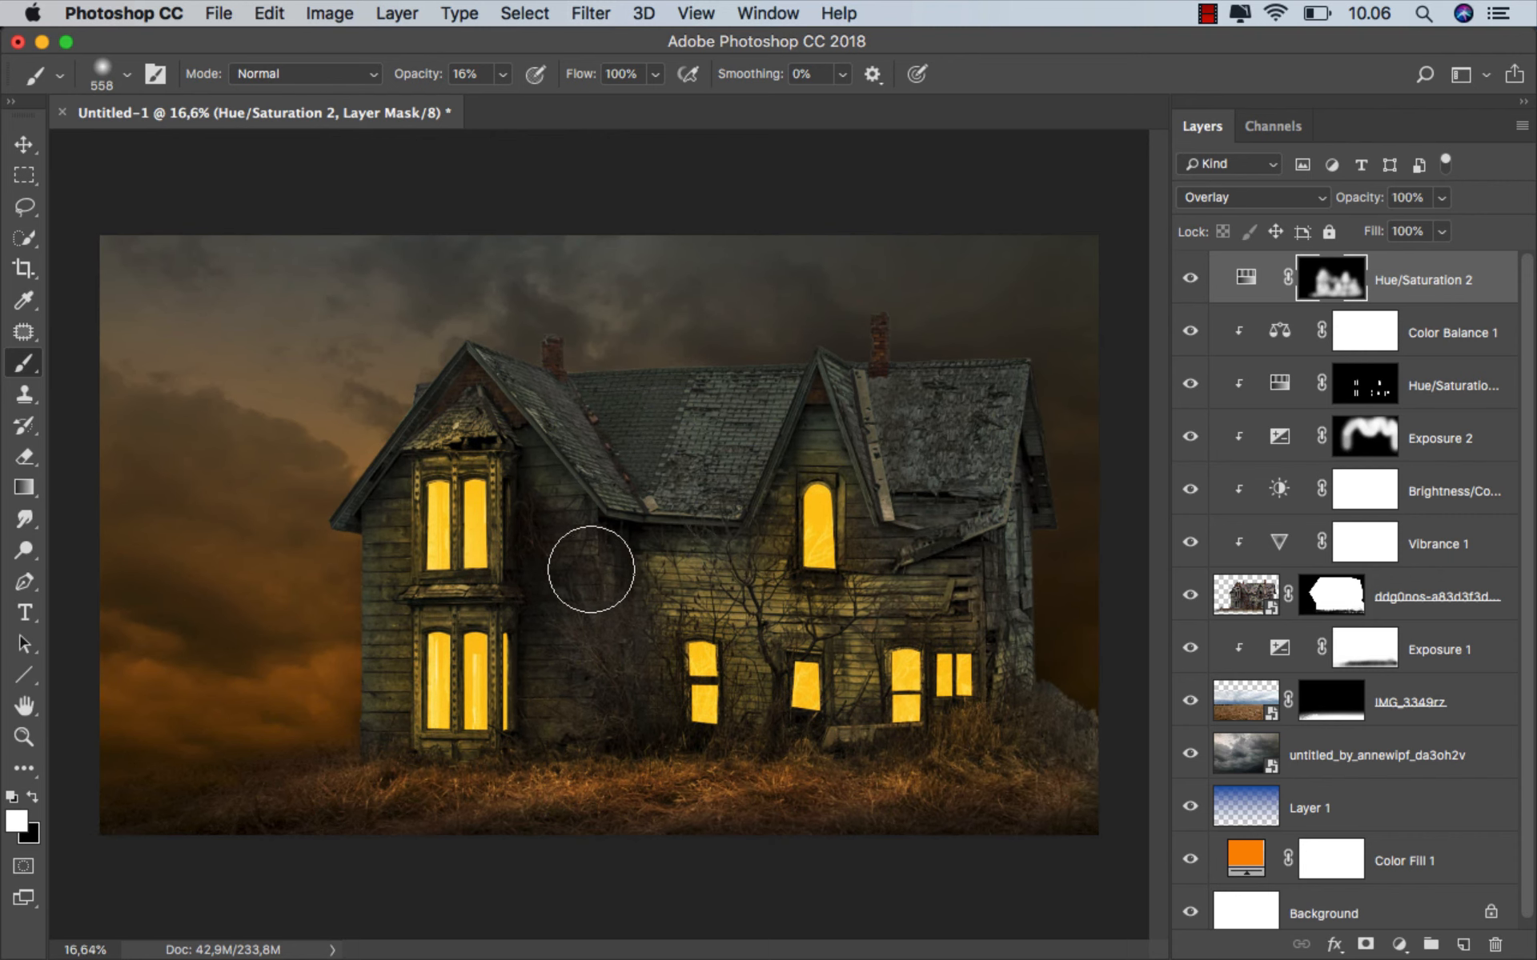
scroll(591, 536, "up", 1)
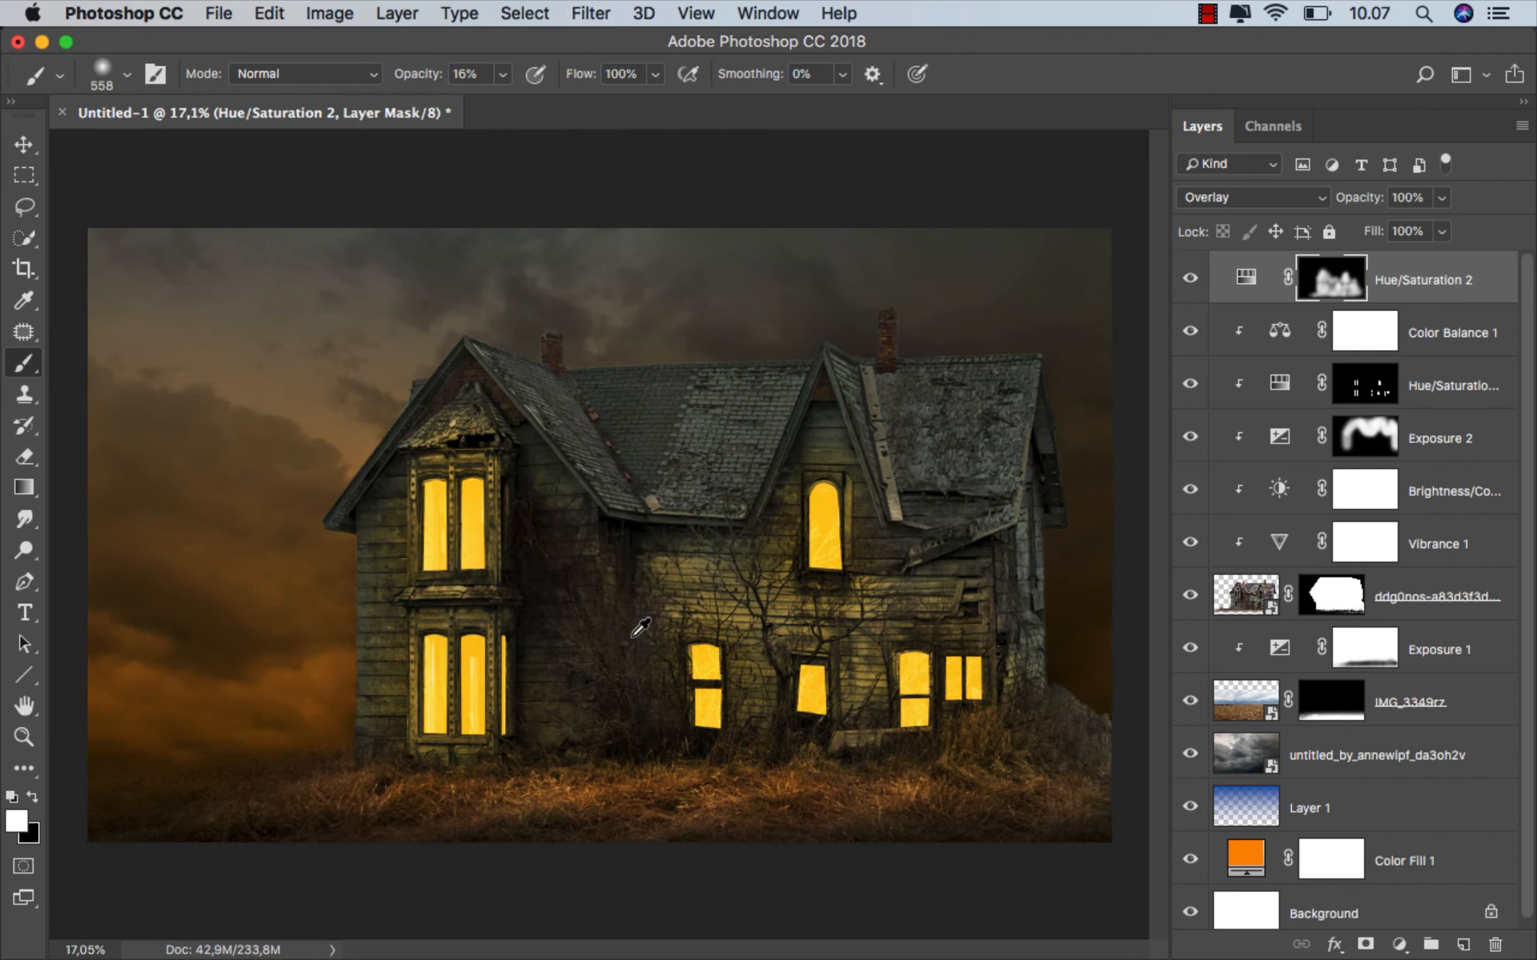
left_click(1191, 289)
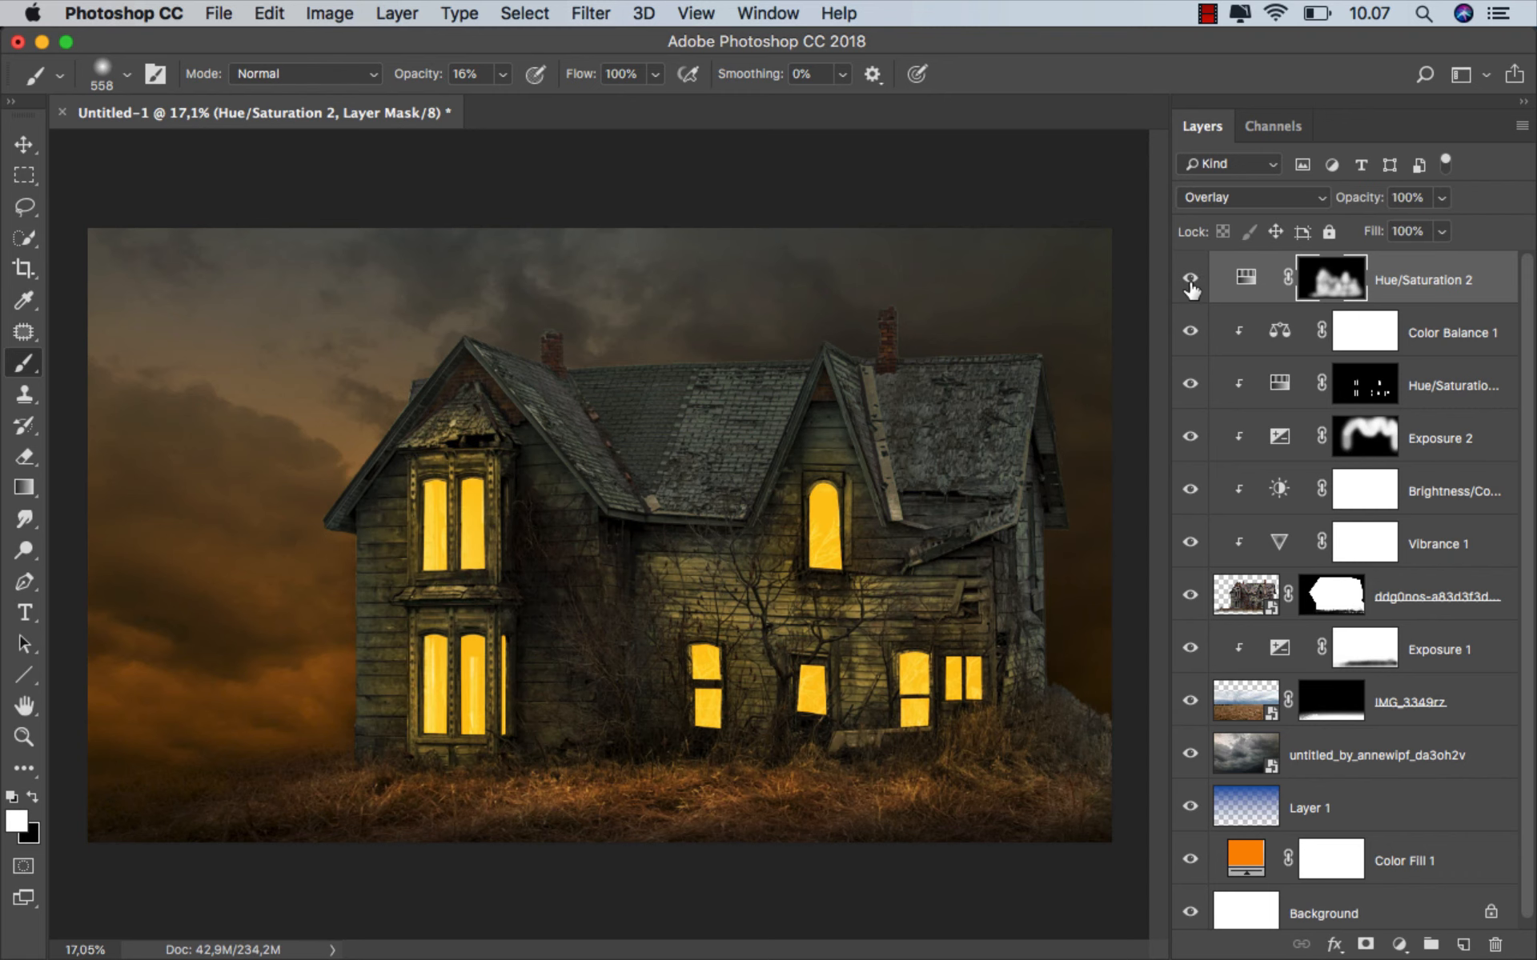
- Add a new Hue/Saturation adjustment layer directly above Color Balance 1
left_click(1396, 277)
left_click(1455, 324)
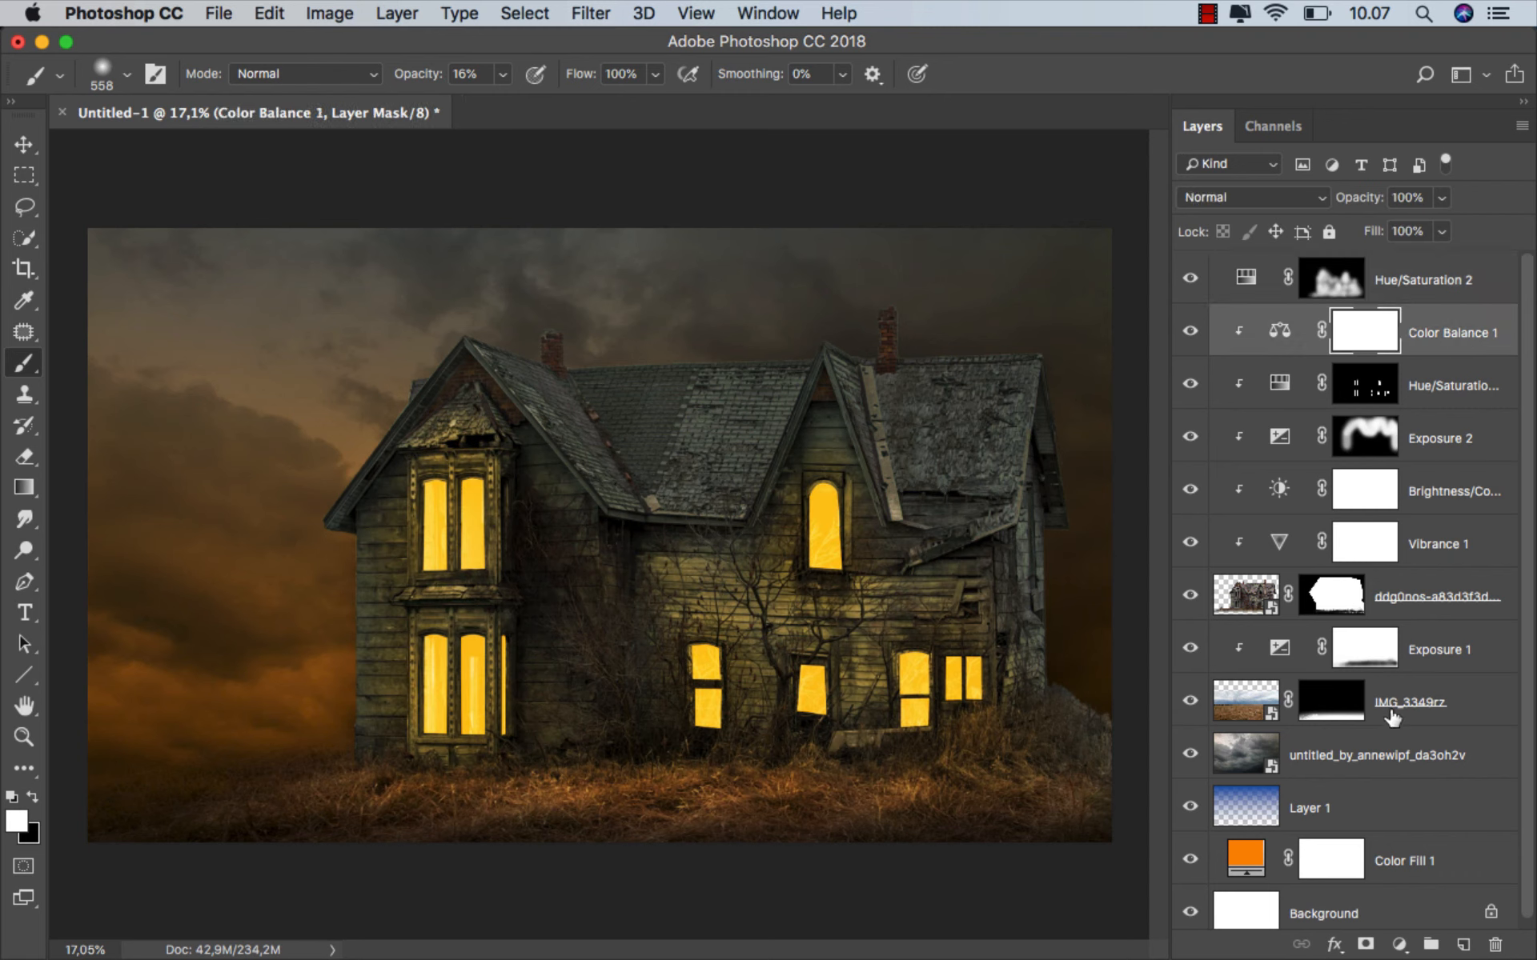
left_click(1399, 928)
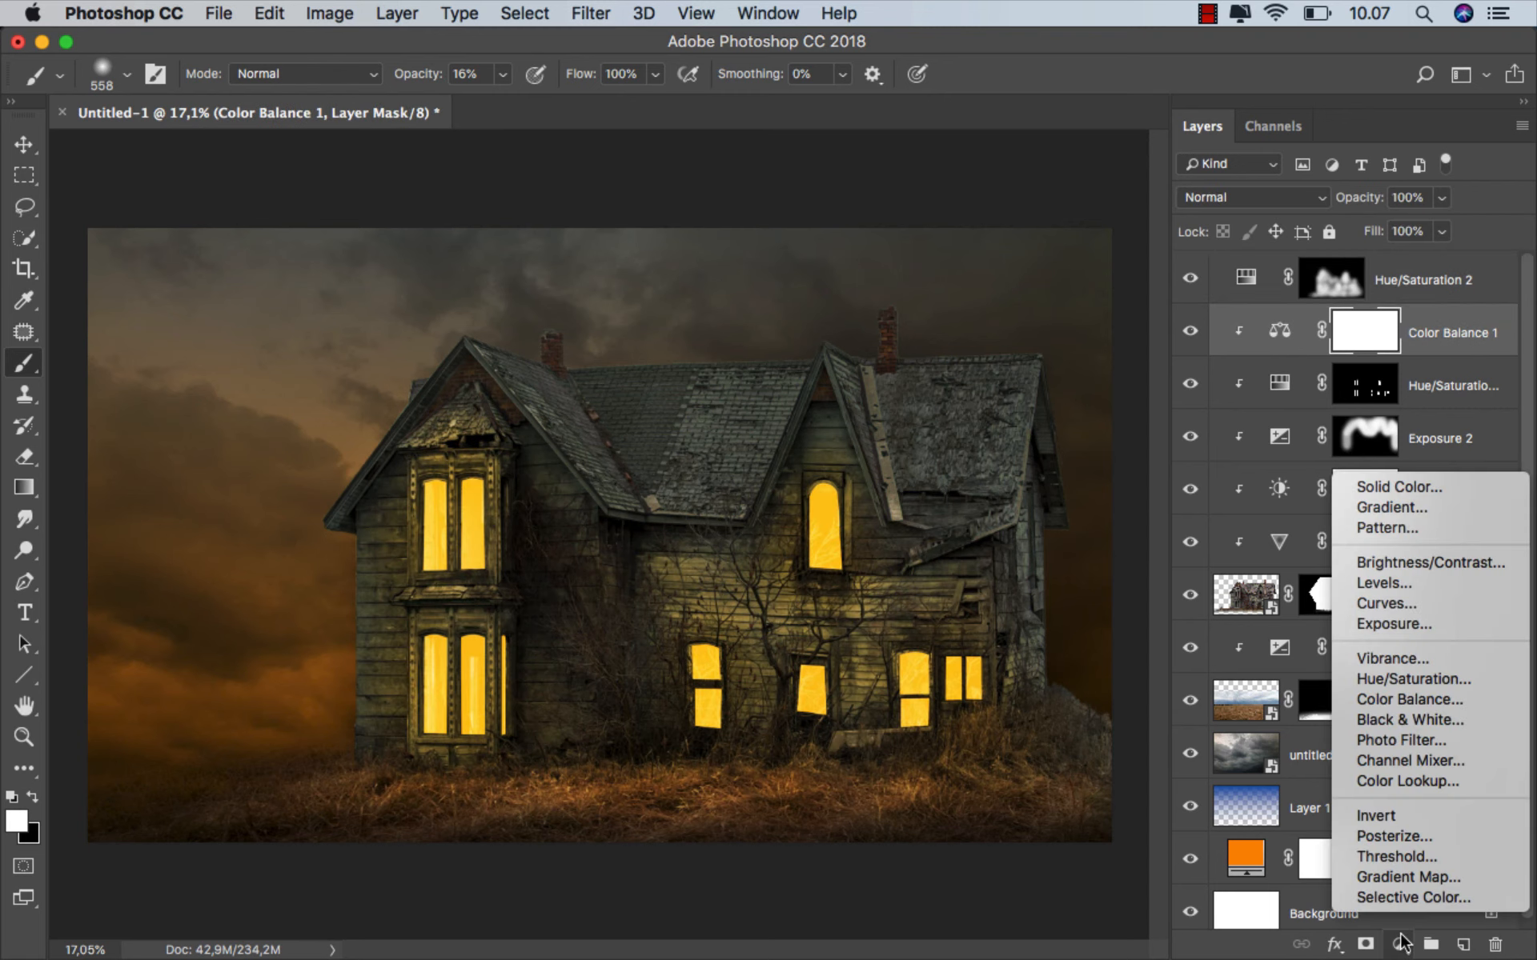
left_click(1409, 682)
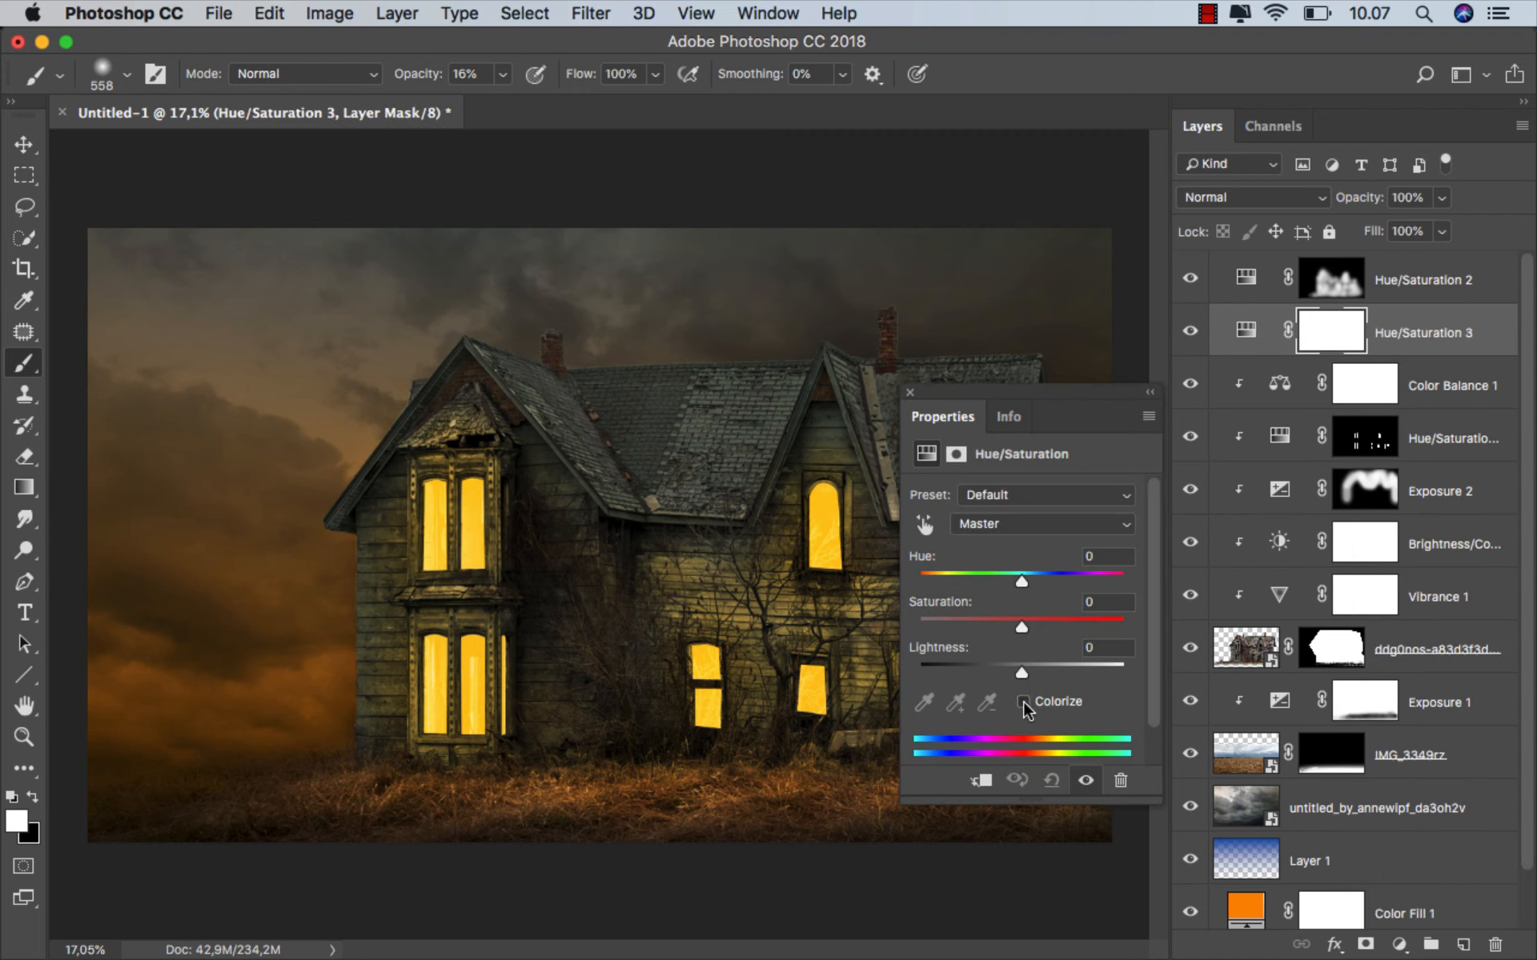
- Colorize Hue/Saturation 3 to a bright, strongly saturated orange and invert its mask to black
left_click(1023, 702)
left_click_drag(1021, 671, 1043, 675)
left_click_drag(971, 623, 1193, 640)
left_click_drag(930, 583, 939, 583)
left_click(910, 392)
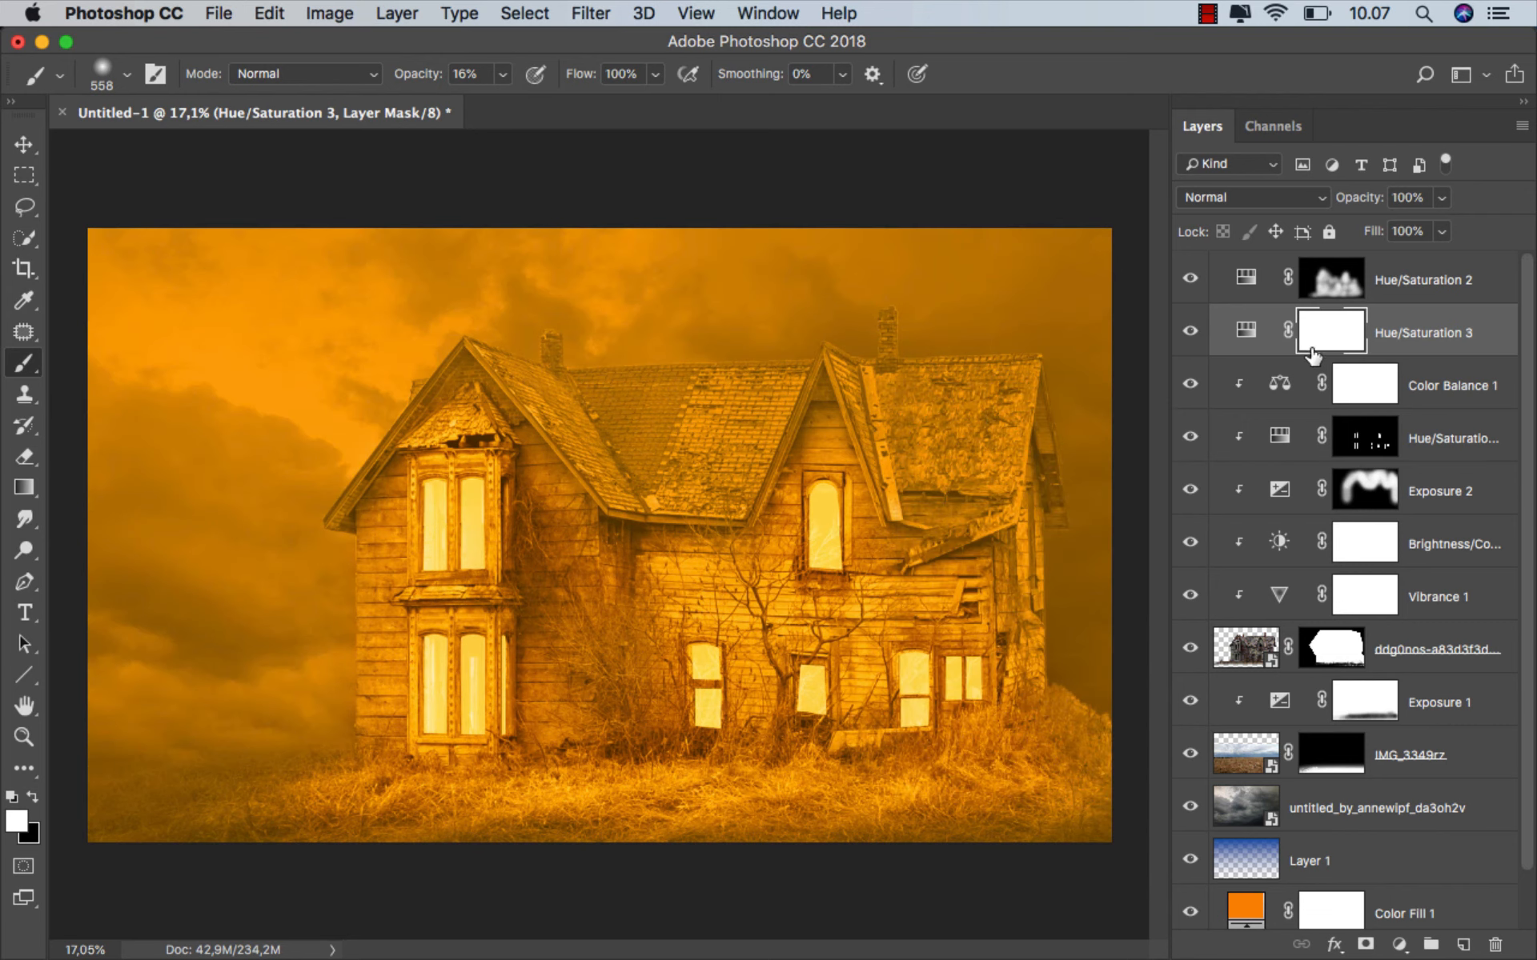
key("super+i")
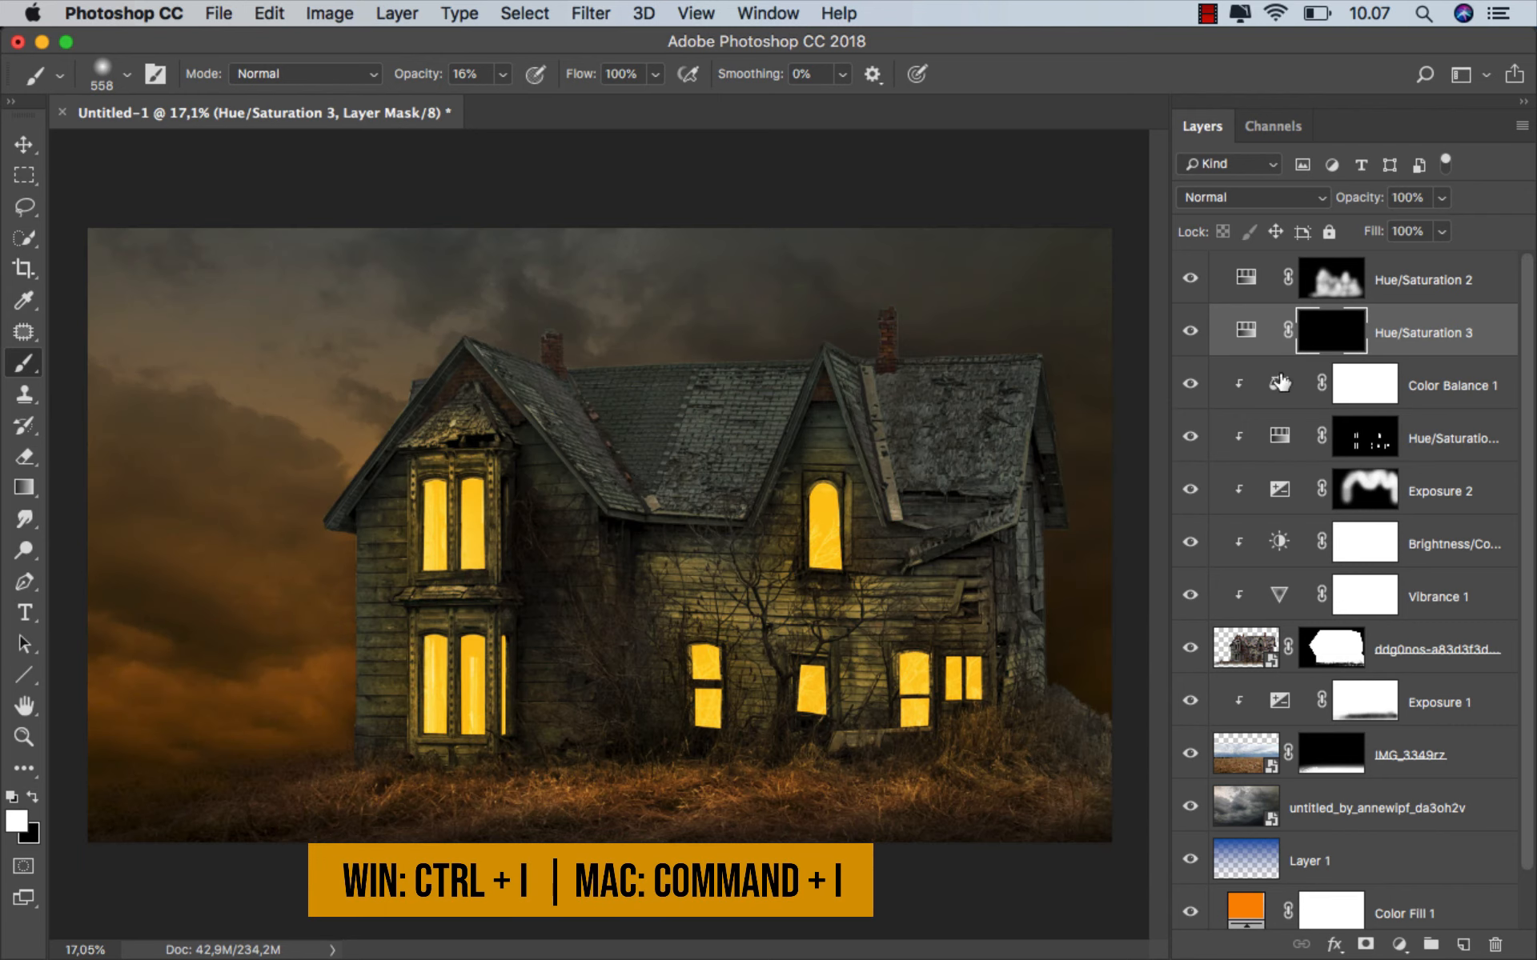
- Paint an orange glow around all the windows and onto the grass below on the Hue/Saturation 3 mask with a white brush at 11% opacity
left_click(502, 74)
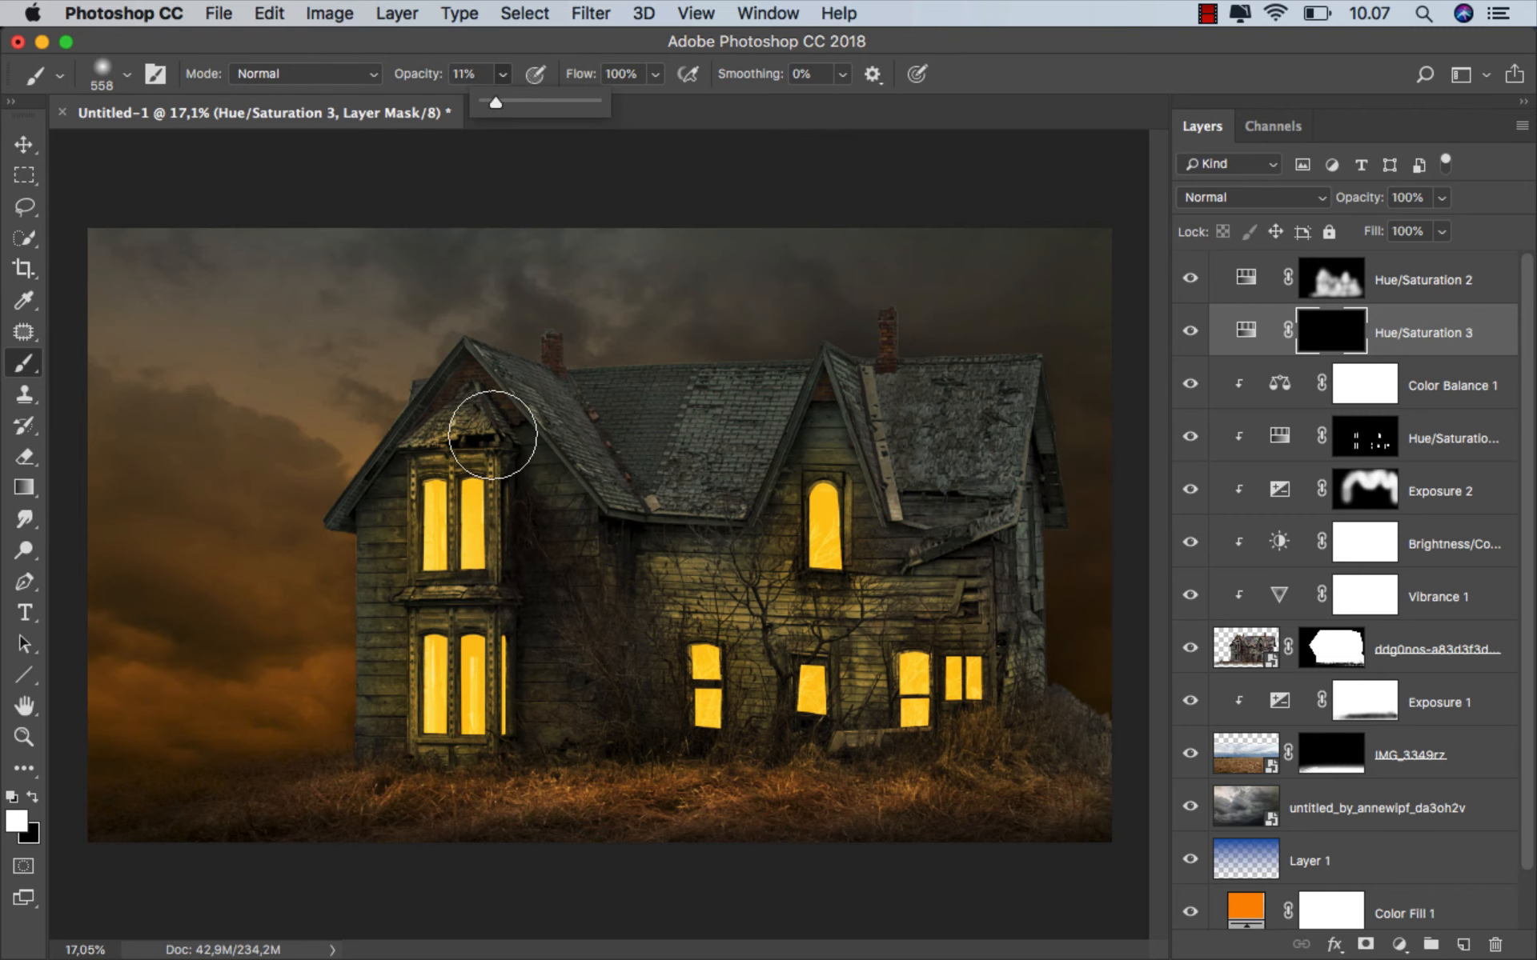
scroll(560, 614, "up", 1)
left_click(433, 518)
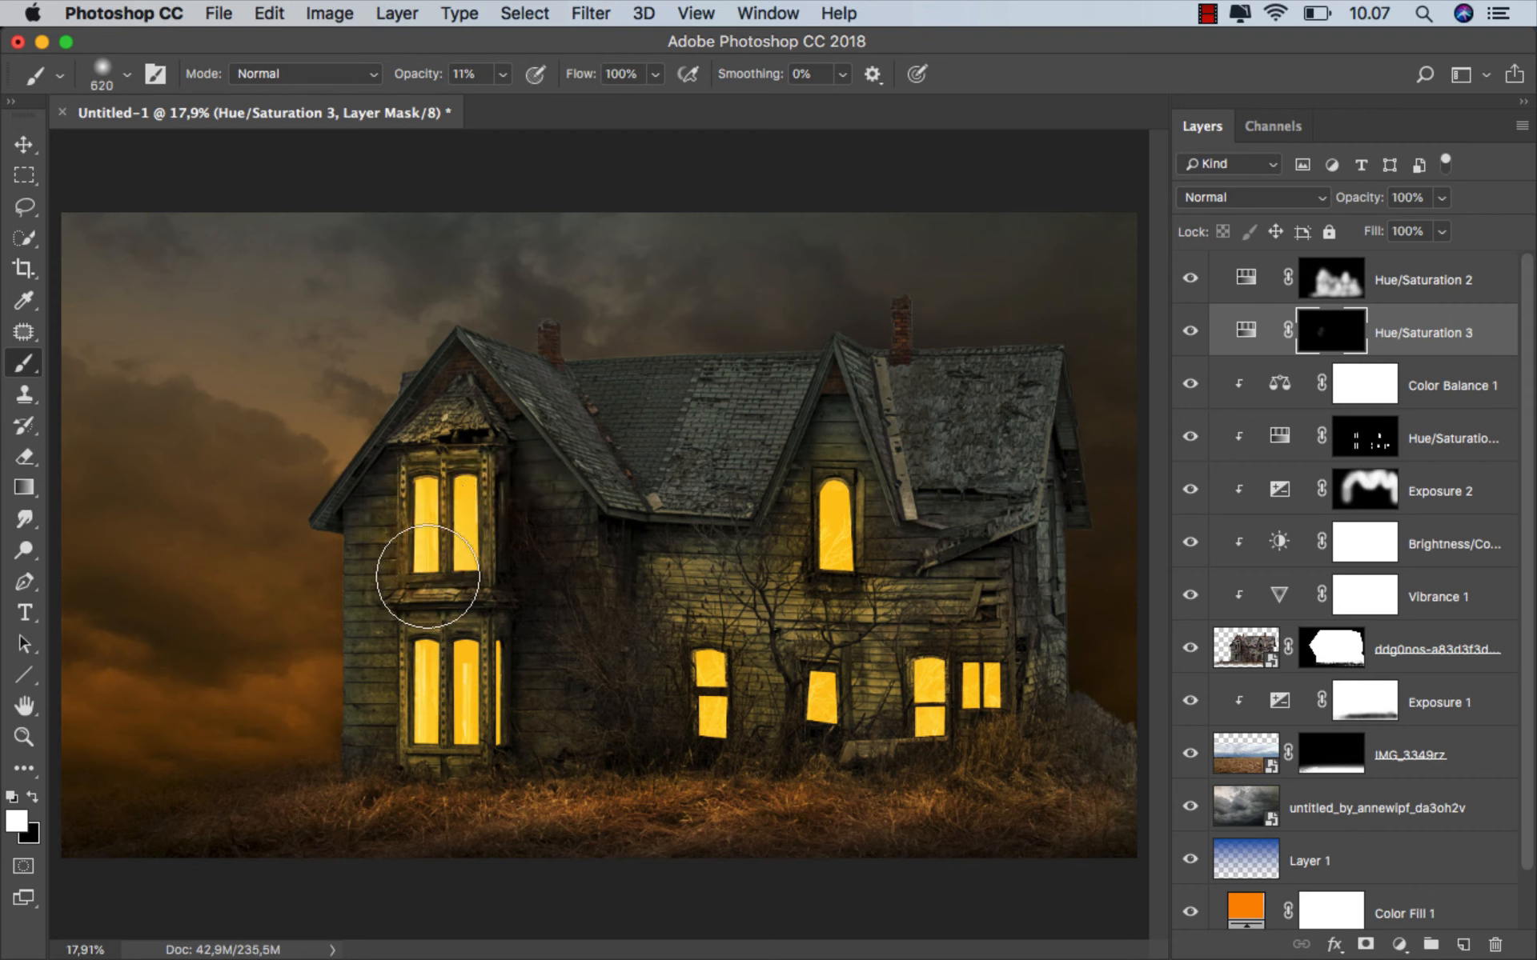
mouse_move(481, 503)
left_mouse_down()
mouse_move(453, 483)
mouse_move(409, 501)
mouse_move(479, 566)
mouse_move(388, 773)
mouse_move(490, 748)
mouse_move(507, 720)
mouse_move(502, 668)
mouse_move(487, 644)
mouse_move(465, 646)
mouse_move(318, 797)
mouse_move(425, 787)
mouse_move(285, 804)
mouse_move(507, 771)
mouse_move(502, 615)
mouse_move(595, 719)
mouse_move(712, 677)
mouse_move(747, 737)
mouse_move(674, 765)
mouse_move(649, 736)
mouse_move(682, 675)
mouse_move(718, 697)
mouse_move(605, 790)
mouse_move(745, 790)
mouse_move(803, 753)
mouse_move(817, 683)
mouse_move(838, 768)
mouse_move(931, 746)
mouse_move(979, 687)
mouse_move(1015, 792)
mouse_move(990, 768)
mouse_move(1046, 770)
left_mouse_up()
mouse_move(841, 570)
left_mouse_down()
mouse_move(823, 534)
mouse_move(834, 504)
mouse_move(849, 609)
mouse_move(803, 591)
left_mouse_up()
mouse_move(907, 726)
left_mouse_down()
mouse_move(925, 677)
mouse_move(1034, 747)
mouse_move(961, 770)
mouse_move(917, 723)
mouse_move(800, 750)
mouse_move(817, 697)
mouse_move(820, 760)
mouse_move(785, 792)
mouse_move(723, 729)
mouse_move(710, 620)
mouse_move(636, 771)
mouse_move(696, 745)
mouse_move(658, 717)
mouse_move(521, 691)
mouse_move(500, 657)
mouse_move(548, 724)
mouse_move(538, 690)
mouse_move(506, 682)
mouse_move(484, 755)
mouse_move(413, 779)
mouse_move(410, 647)
mouse_move(516, 547)
mouse_move(494, 476)
mouse_move(543, 599)
mouse_move(552, 529)
mouse_move(467, 449)
mouse_move(408, 583)
mouse_move(664, 589)
mouse_move(416, 582)
mouse_move(391, 645)
mouse_move(441, 796)
mouse_move(463, 600)
mouse_move(451, 504)
left_mouse_up()
left_click(838, 533)
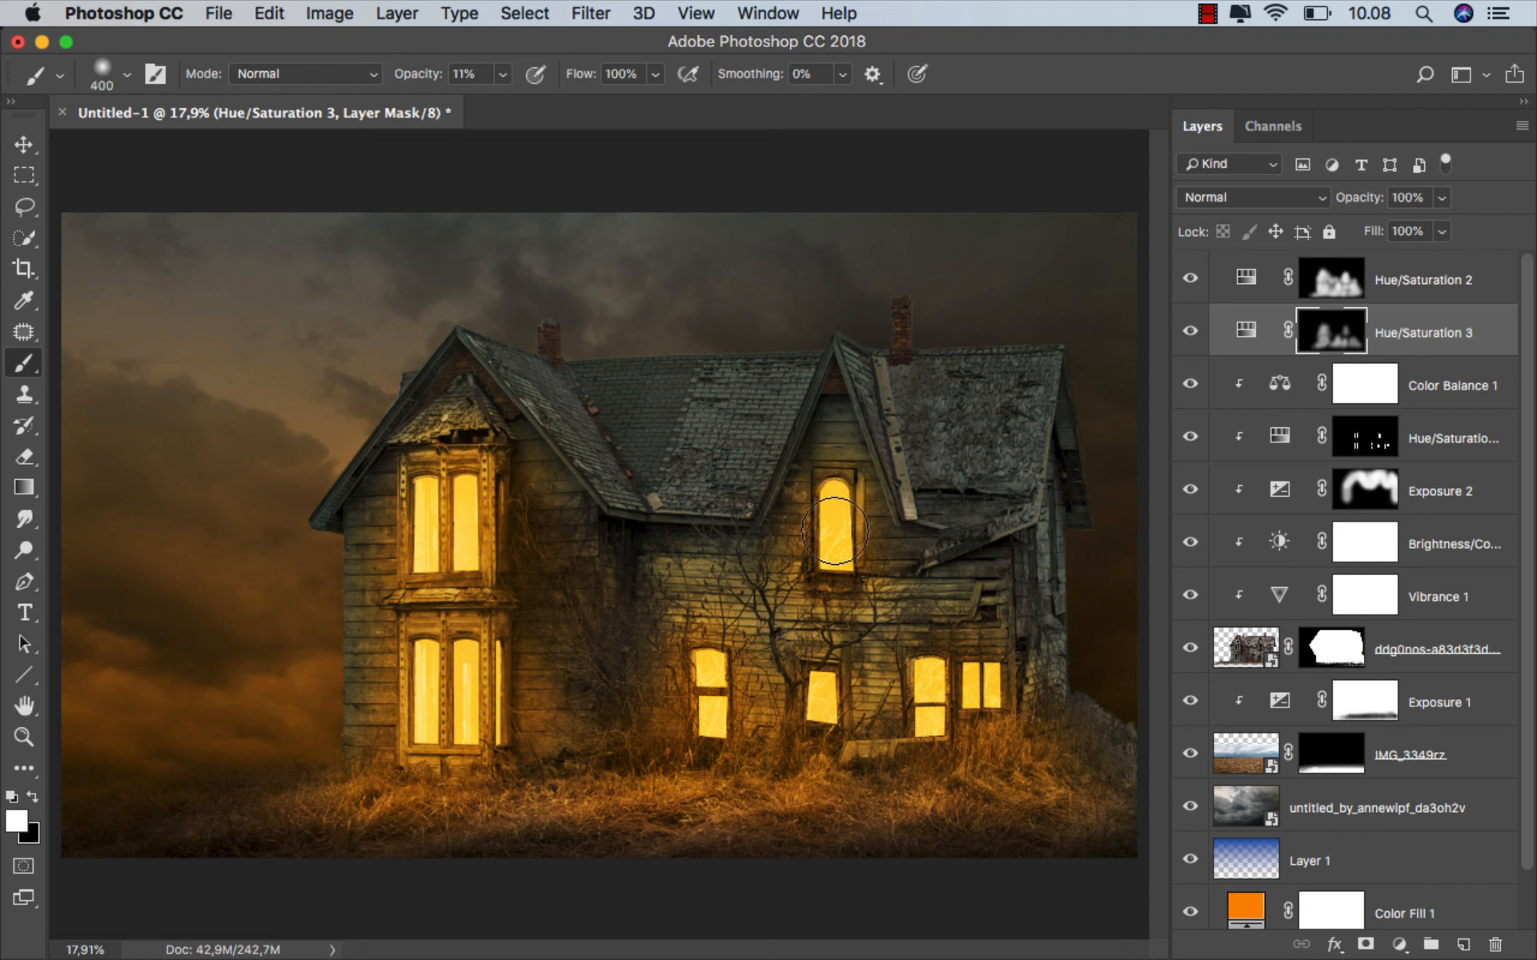
mouse_move(834, 531)
left_mouse_down()
mouse_move(836, 564)
mouse_move(946, 707)
mouse_move(982, 685)
mouse_move(950, 714)
mouse_move(844, 682)
mouse_move(713, 702)
mouse_move(715, 727)
mouse_move(708, 663)
mouse_move(477, 712)
mouse_move(435, 689)
left_mouse_up()
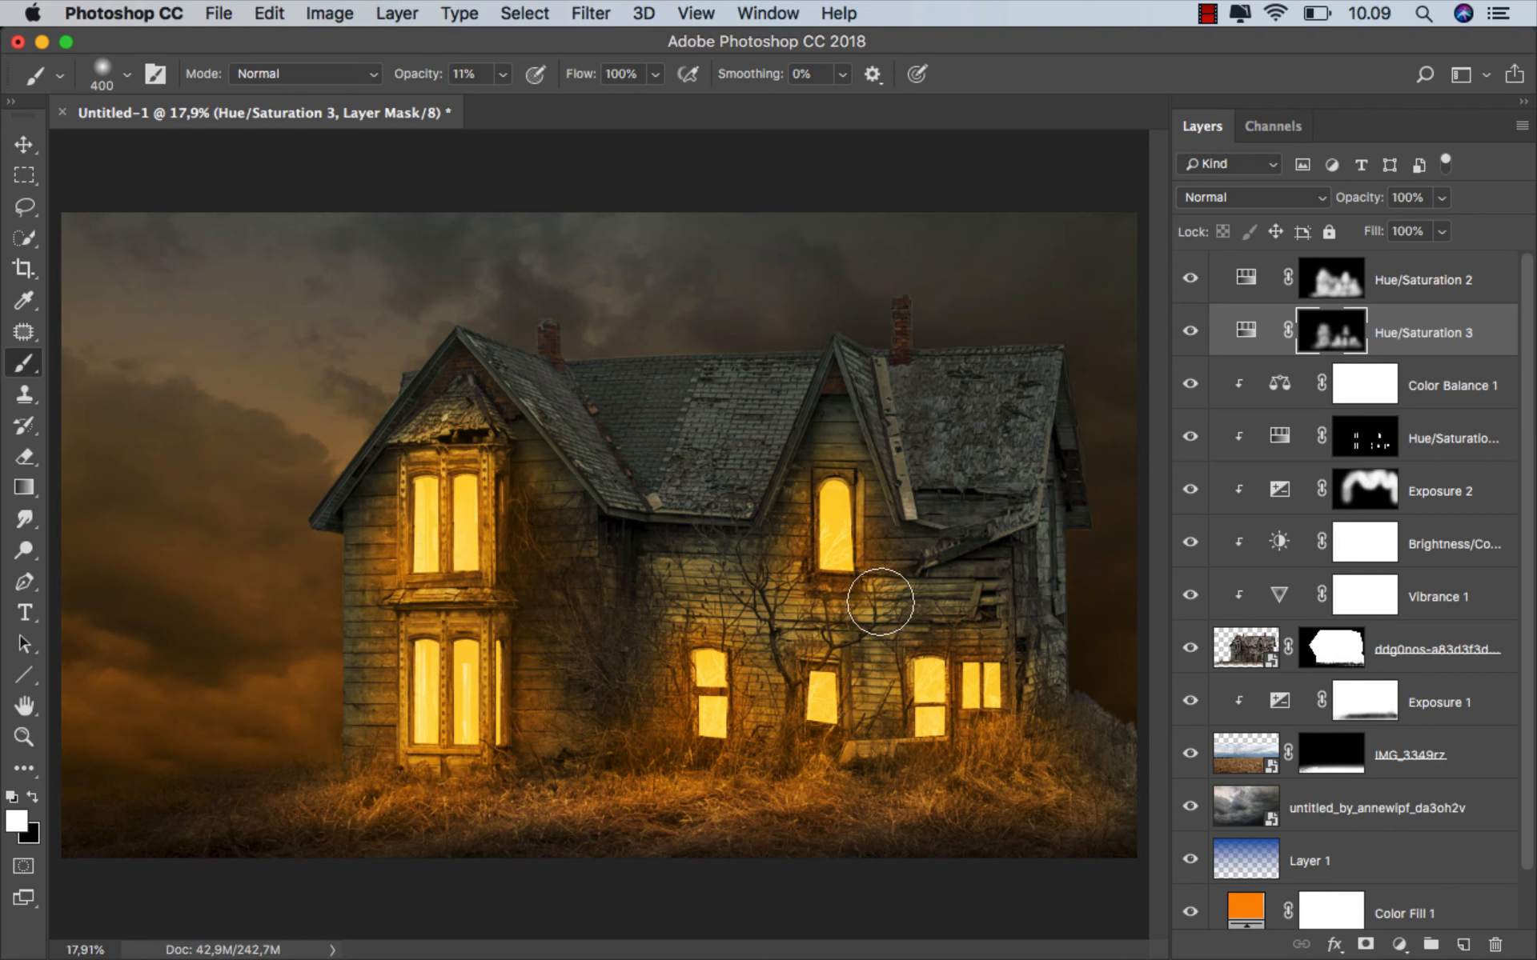
left_click(1189, 331)
left_click(1189, 330)
- Paint black on the original house layer's mask over the grey bushes beside the house's right-hand corner
left_click(1405, 336)
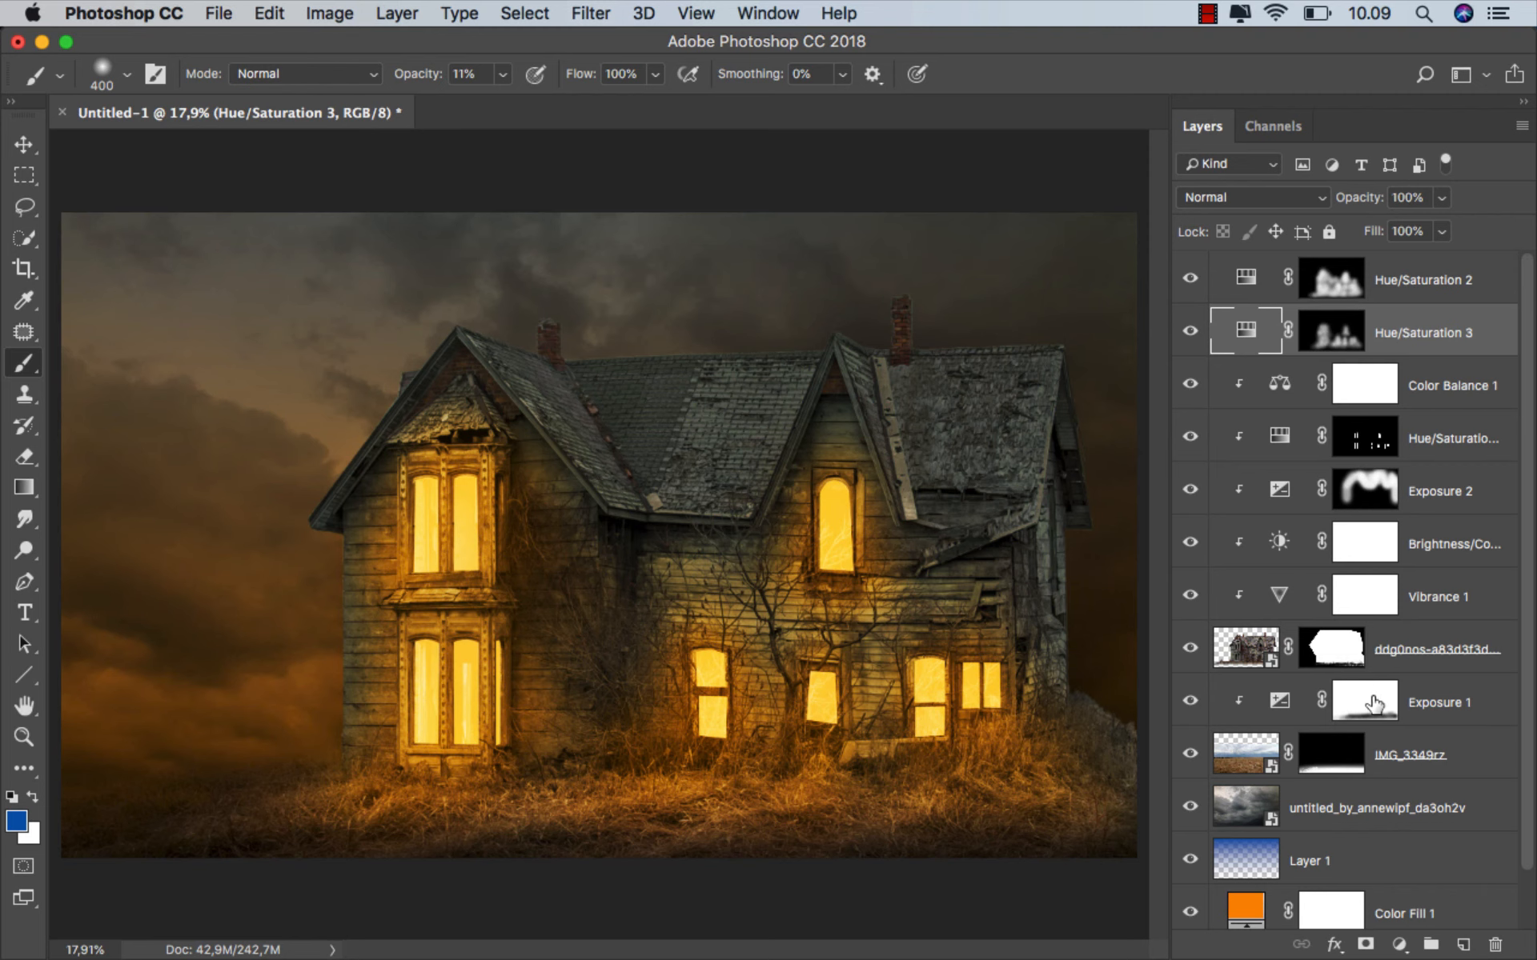
left_click(1359, 662)
left_click(1191, 650)
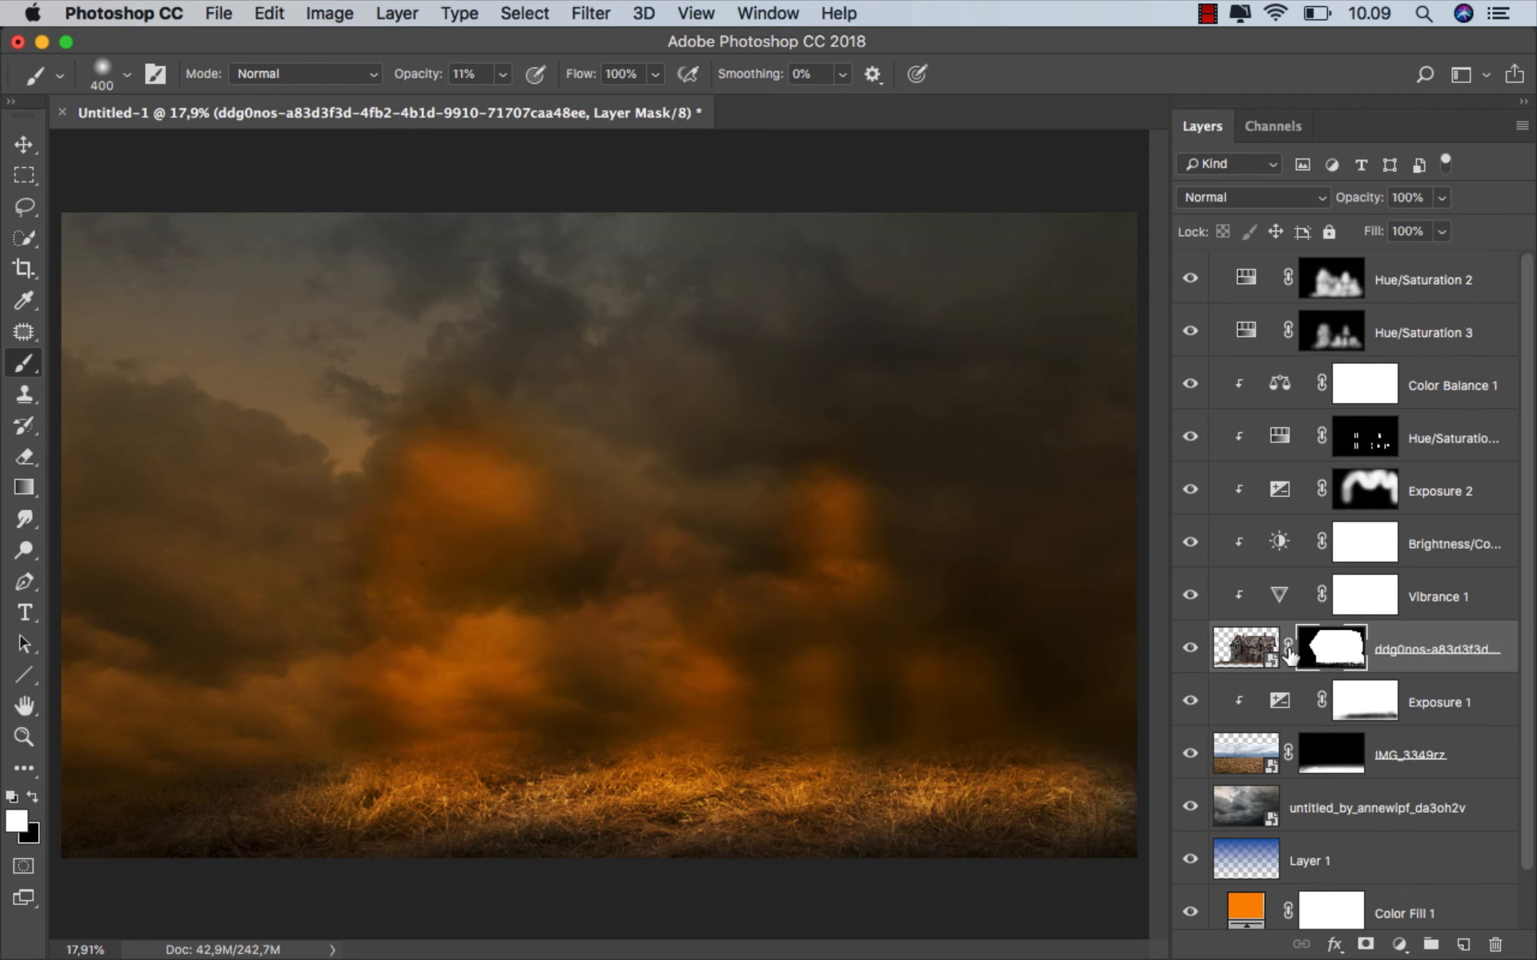
scroll(1113, 748, "up", 8)
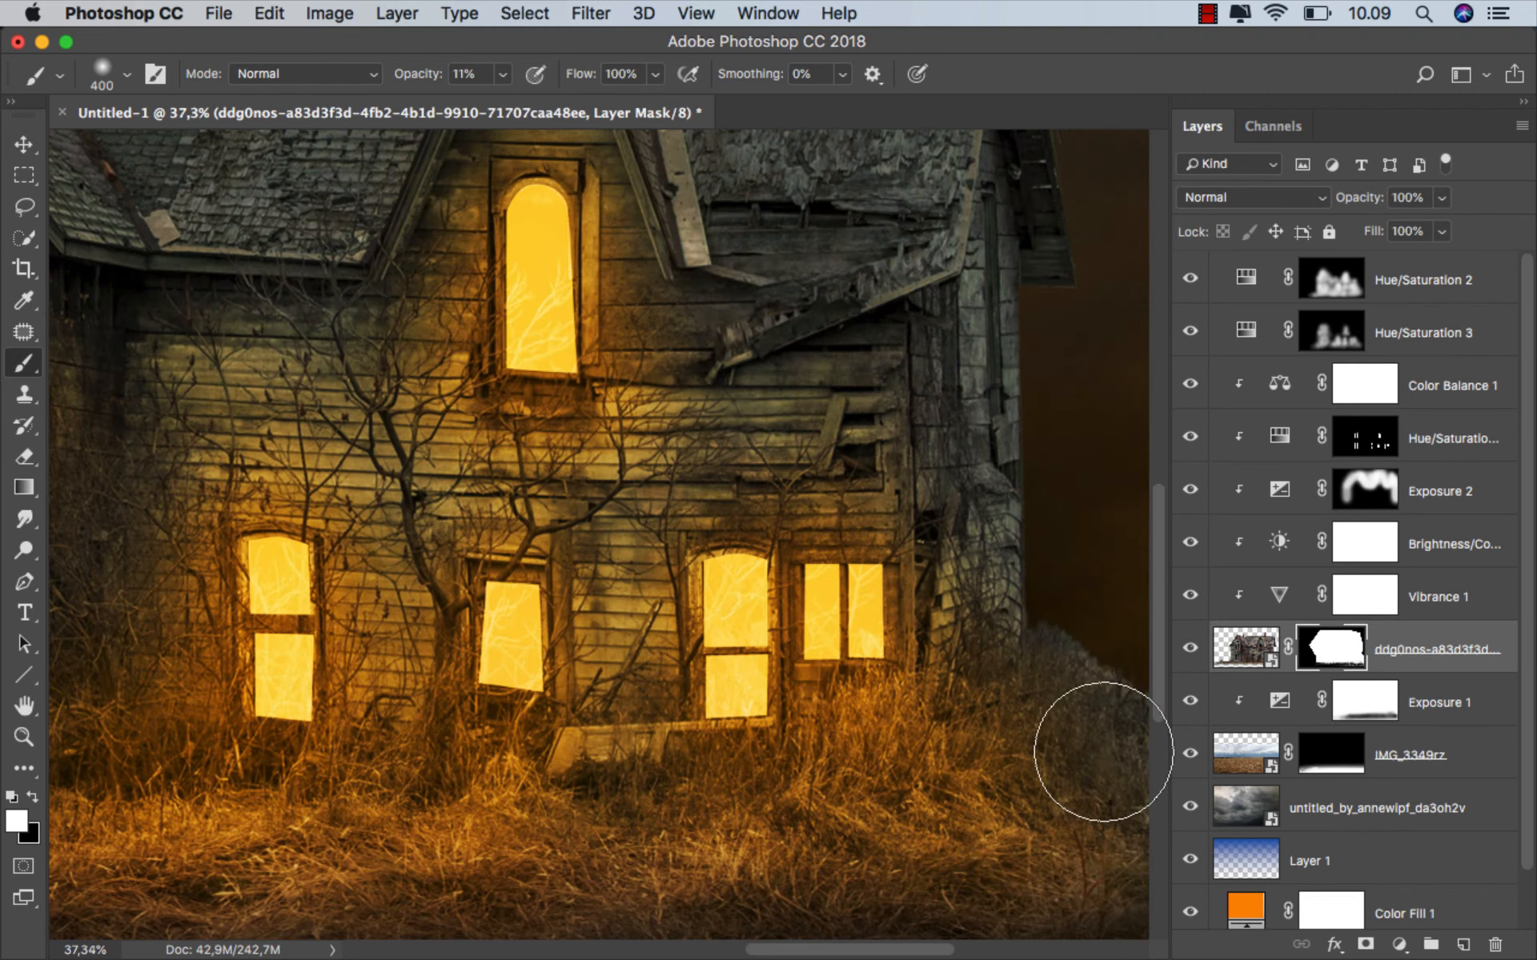
left_click_drag(1046, 744, 820, 708)
scroll(861, 688, "up", 1)
mouse_move(801, 622)
left_mouse_down()
mouse_move(774, 625)
mouse_move(791, 664)
left_mouse_up()
left_click(33, 797)
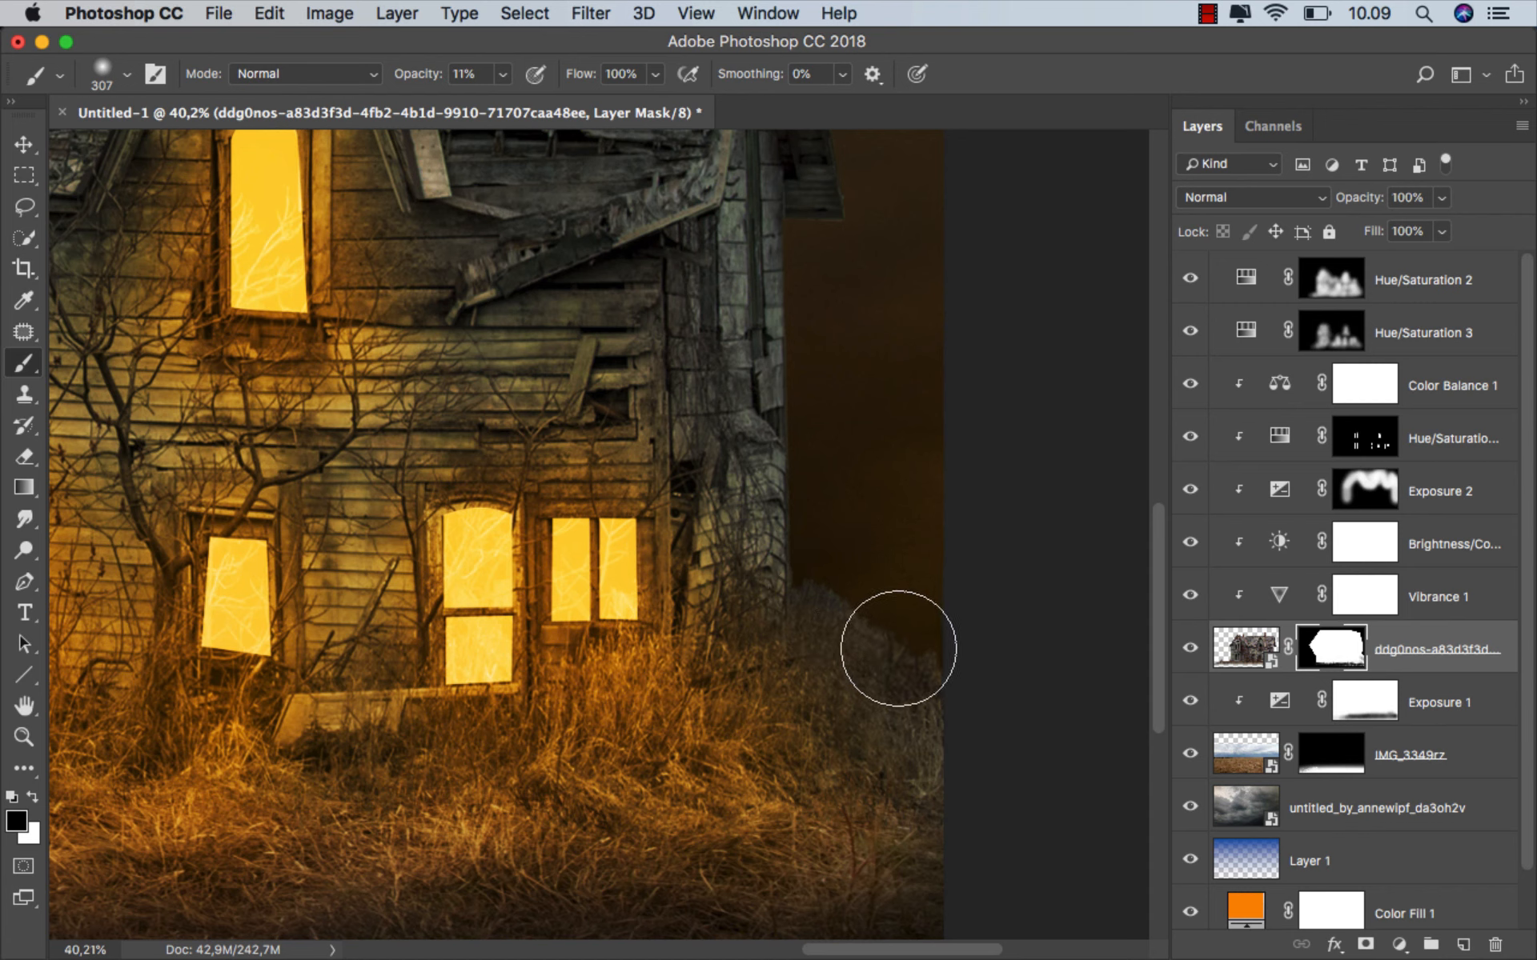
mouse_move(875, 640)
left_mouse_down()
mouse_move(850, 602)
mouse_move(818, 601)
mouse_move(820, 576)
mouse_move(819, 648)
mouse_move(844, 601)
mouse_move(863, 629)
mouse_move(846, 668)
mouse_move(945, 755)
mouse_move(921, 644)
mouse_move(857, 589)
mouse_move(932, 662)
mouse_move(947, 738)
mouse_move(966, 676)
left_mouse_up()
- Fade the remaining bush edge into the dark background on the house mask with a larger black brush at 30% opacity
scroll(924, 674, "down", 2)
left_click_drag(851, 727, 900, 741)
key("super+z")
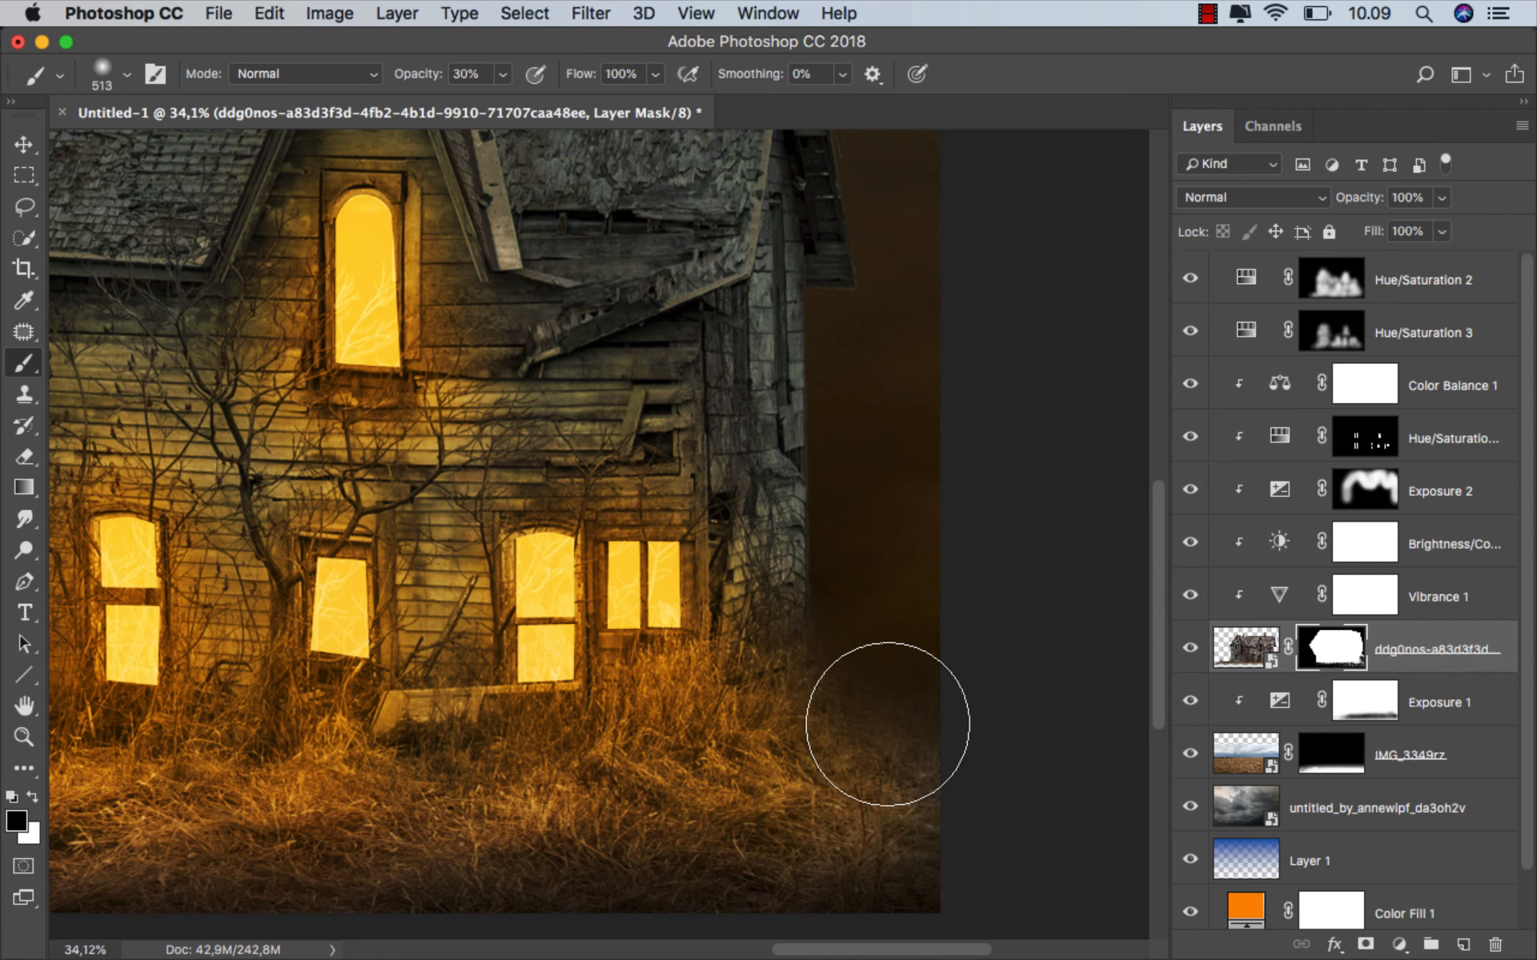
key("super+z")
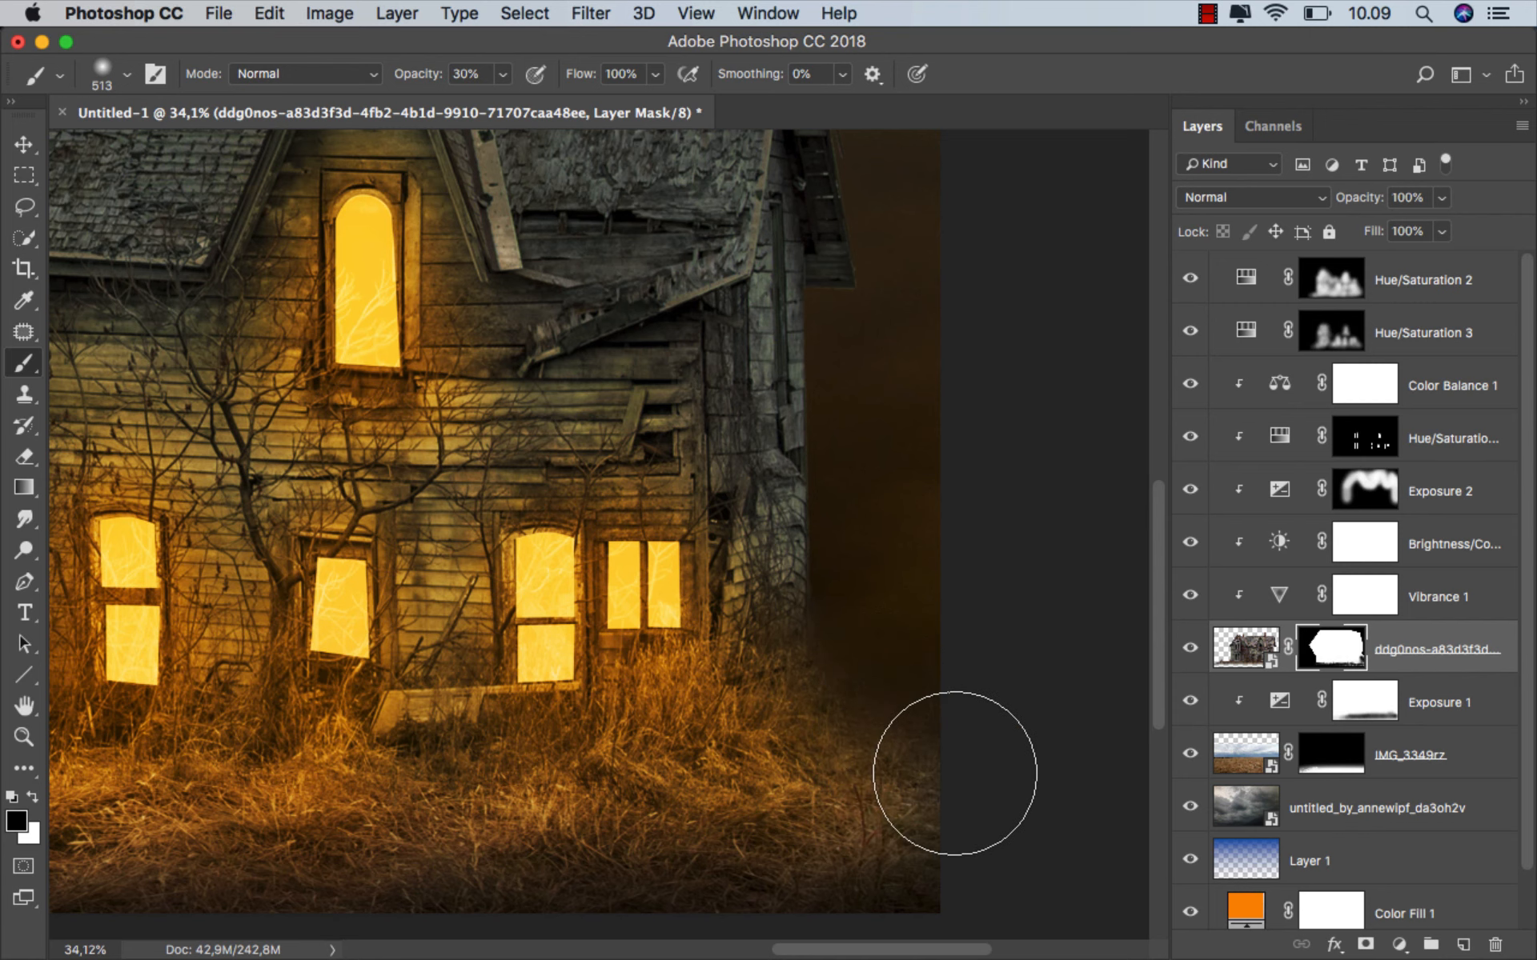
scroll(933, 704, "down", 3)
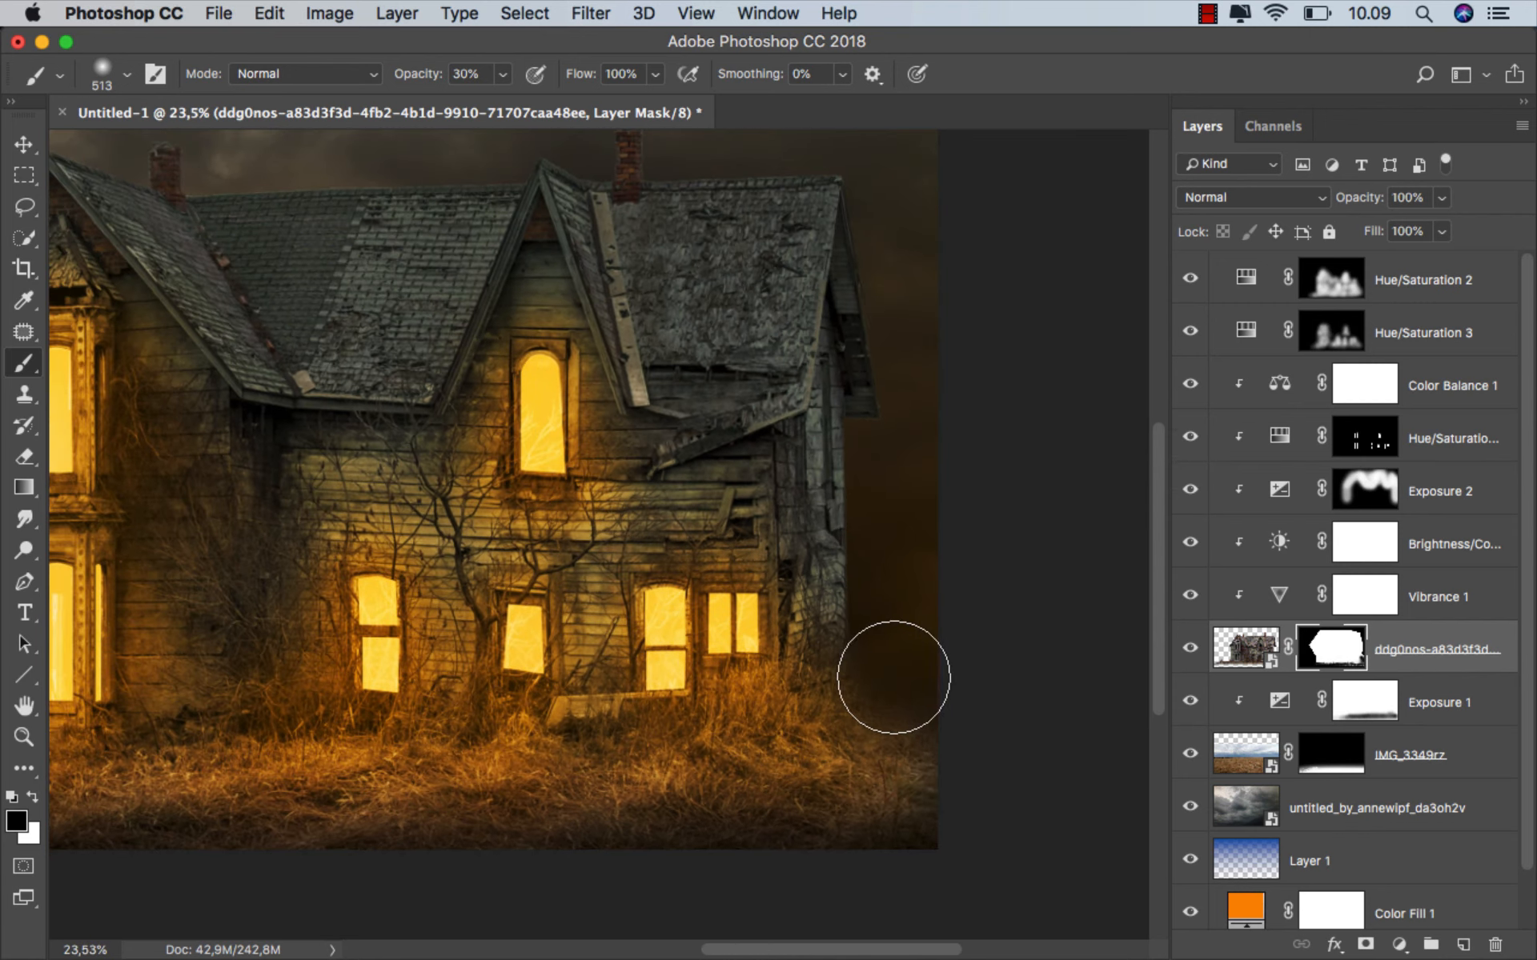
scroll(912, 696, "down", 1)
scroll(919, 690, "down", 1)
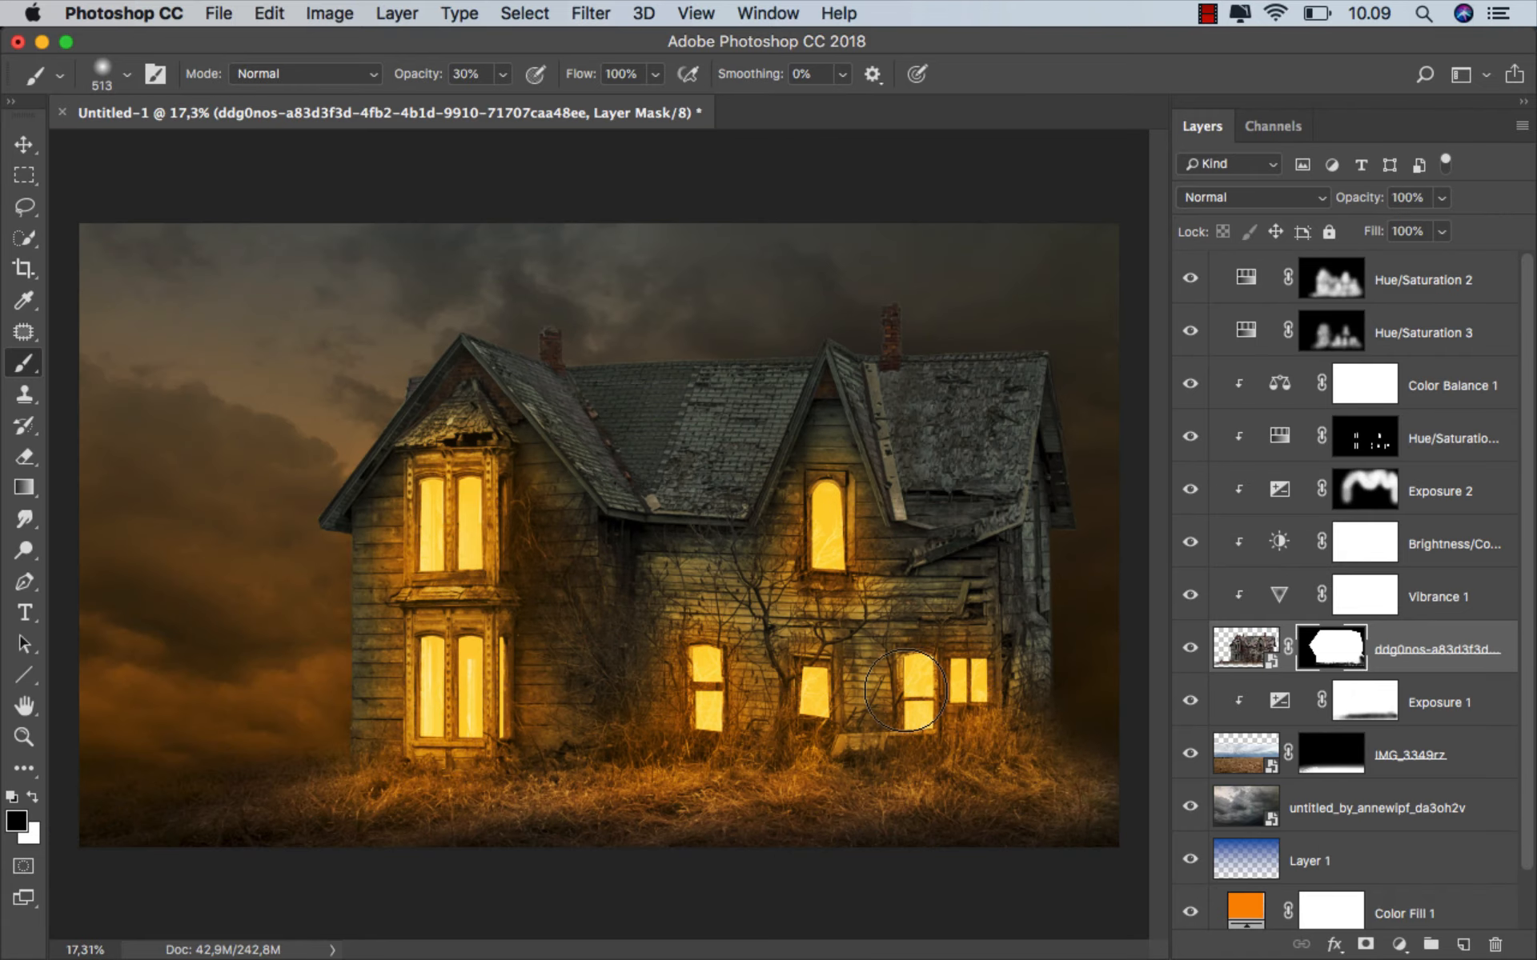
- Duplicate the house layer with its mask and delete the layer mask from the lower of the two house layers
scroll(904, 690, "up", 1)
key("super+2")
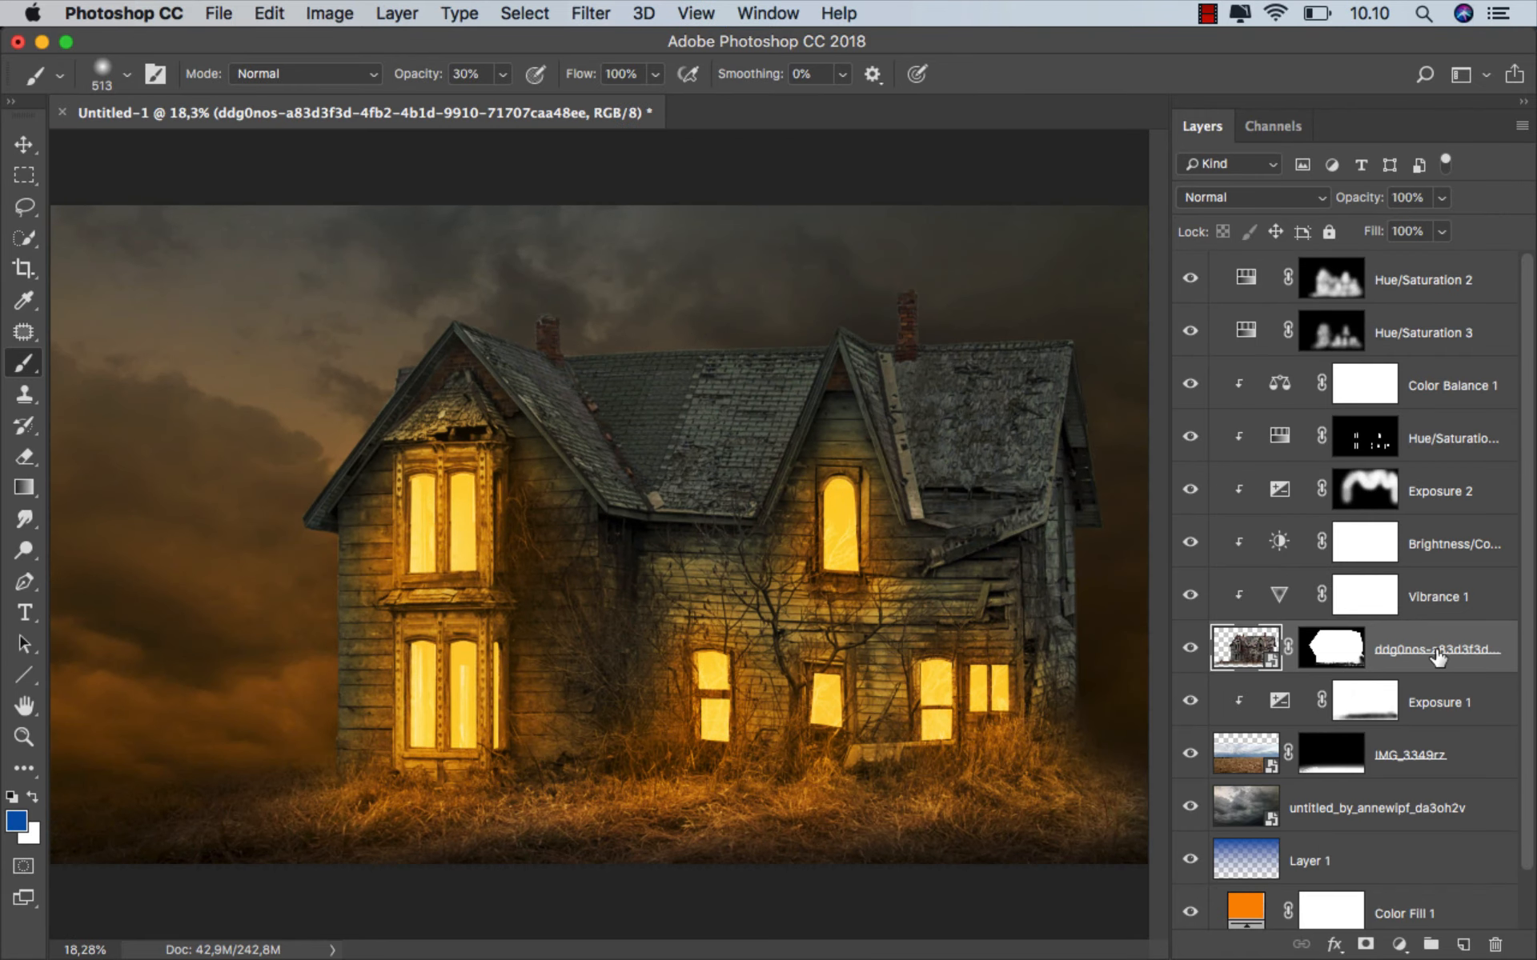
key("v")
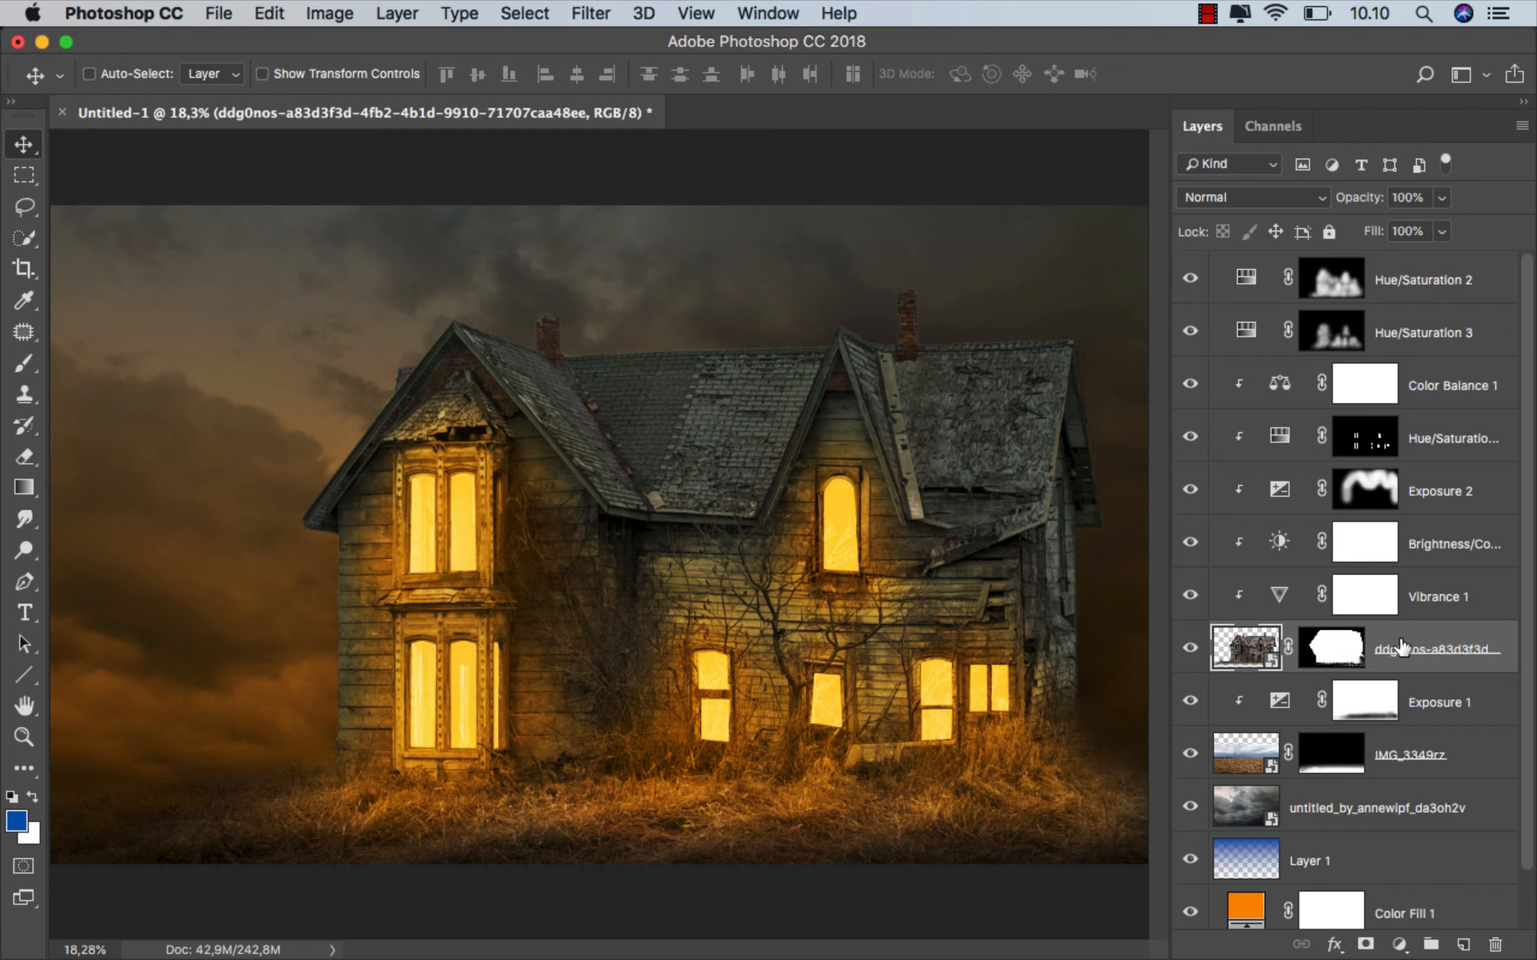
key("super+j")
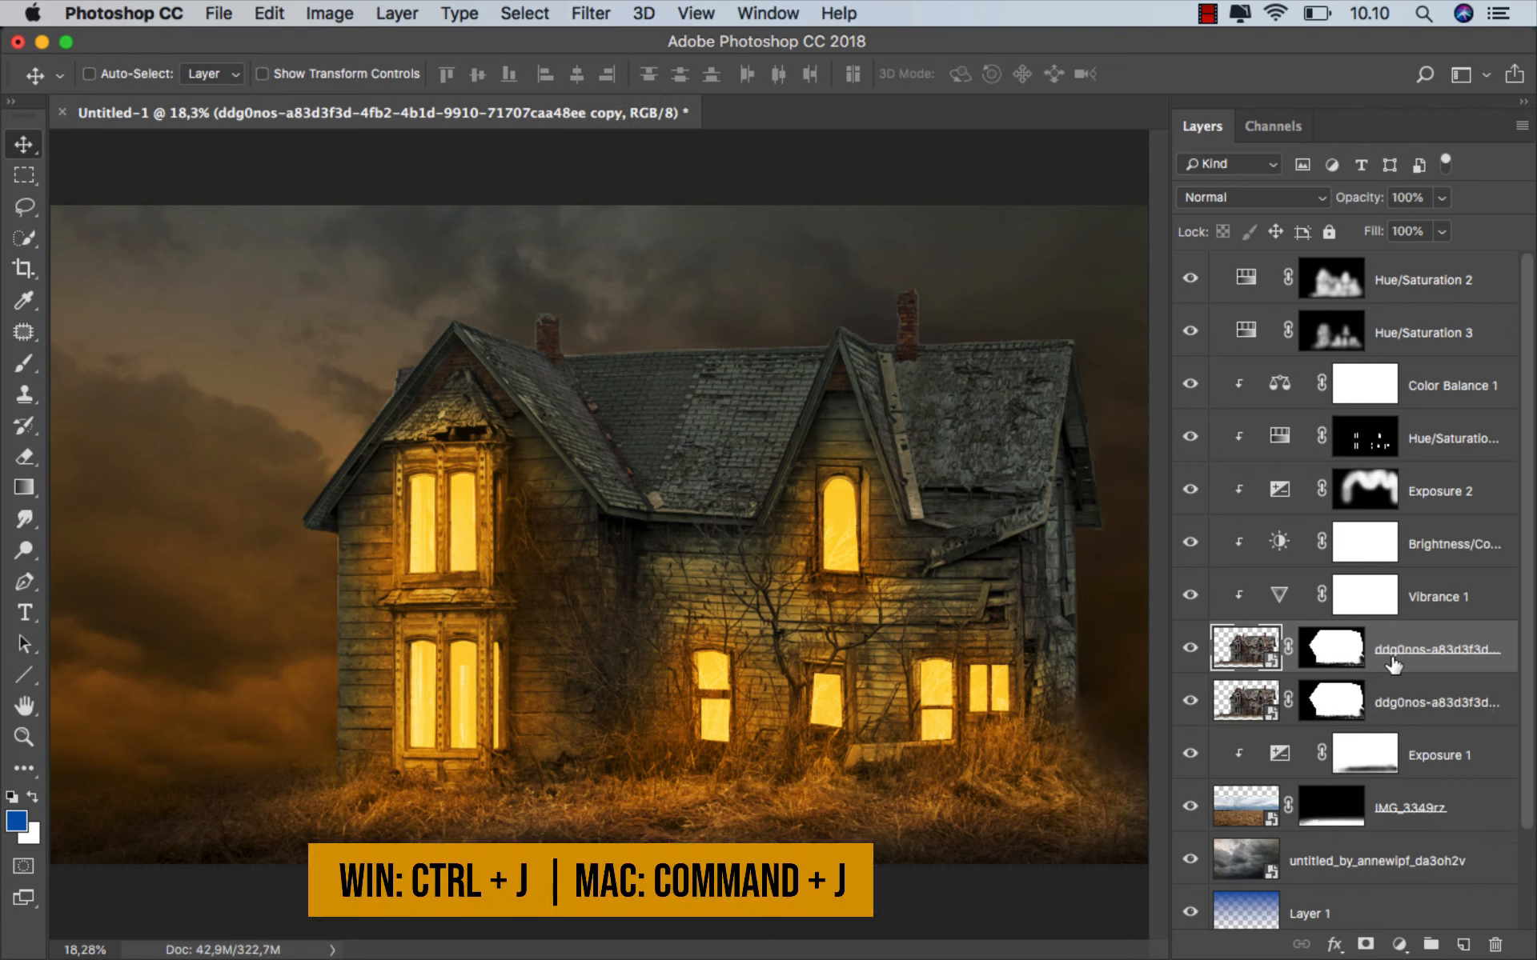
left_click(1334, 702)
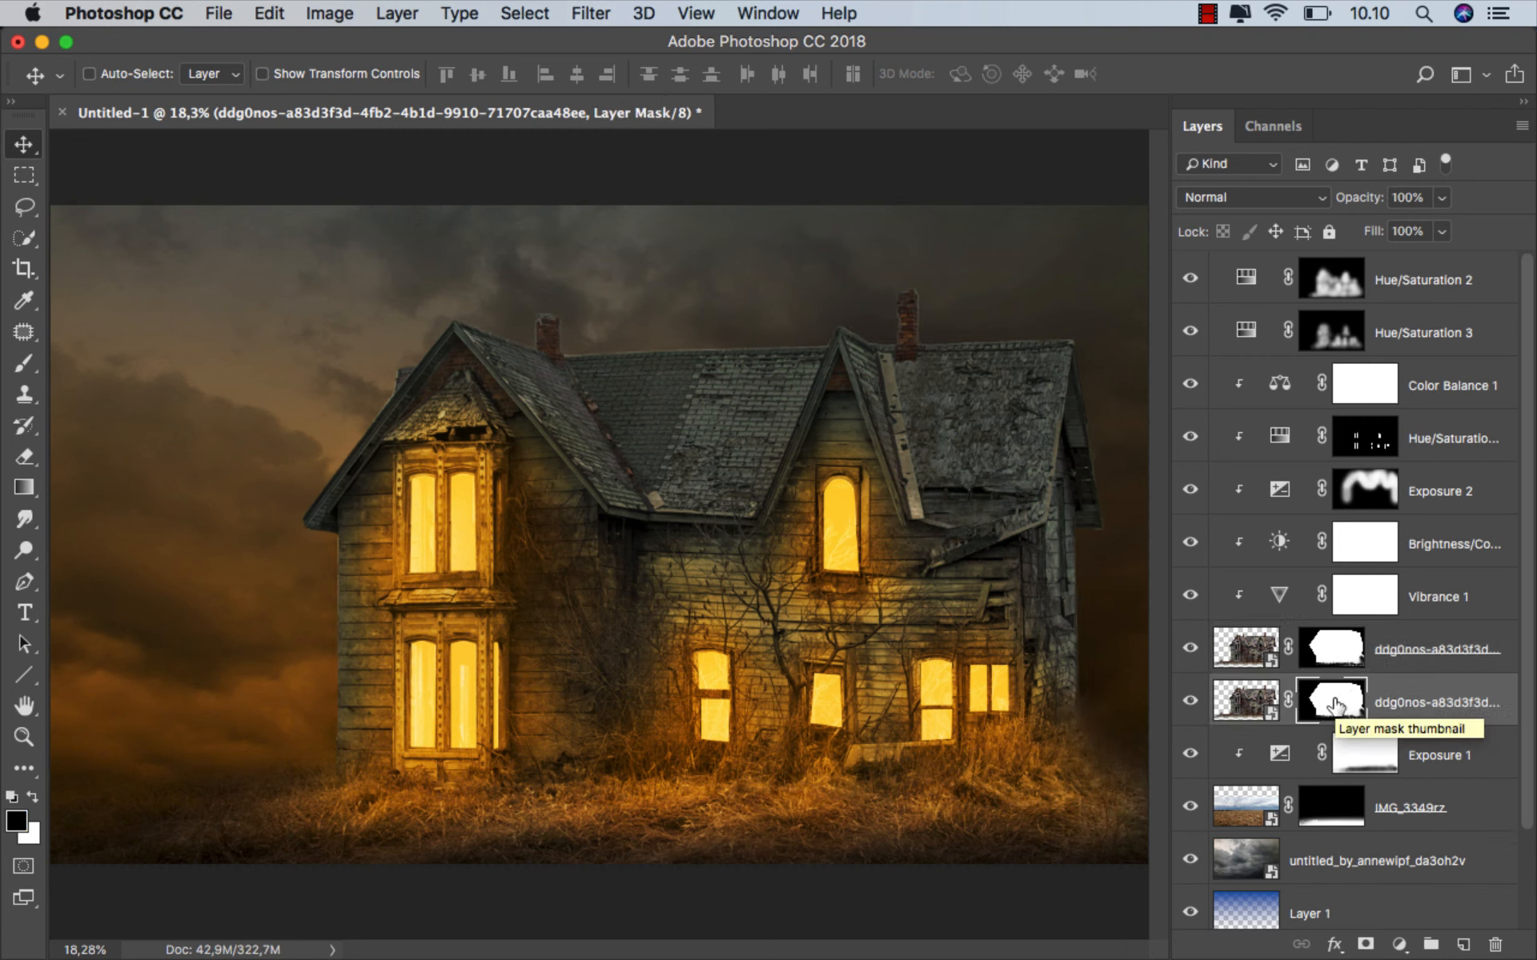
right_click(1334, 704)
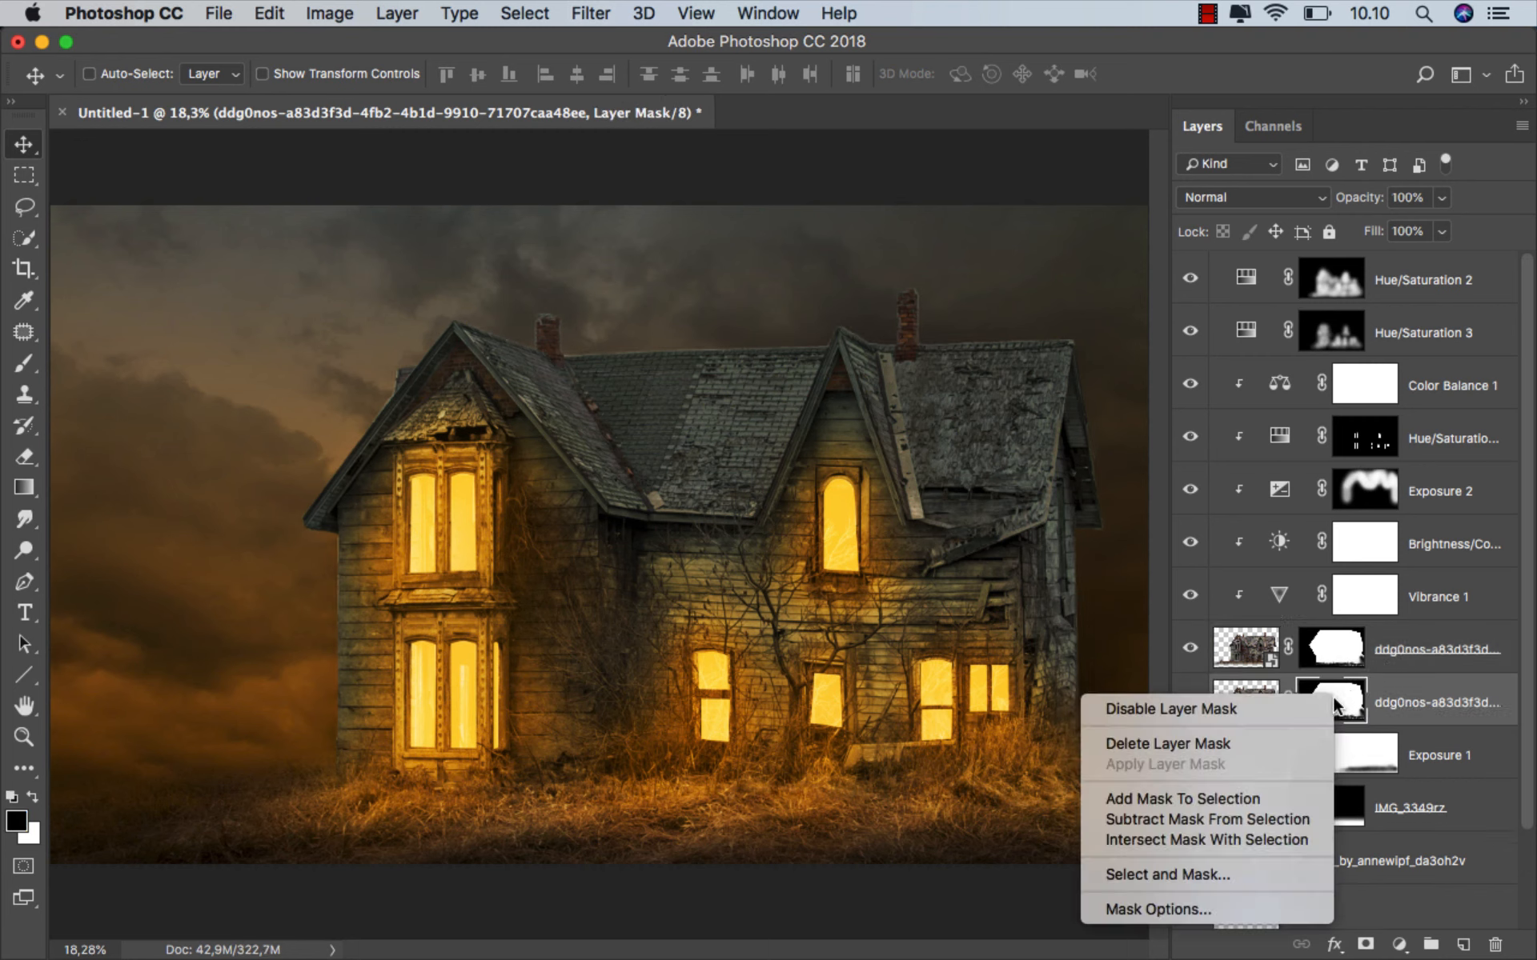
left_click(1300, 746)
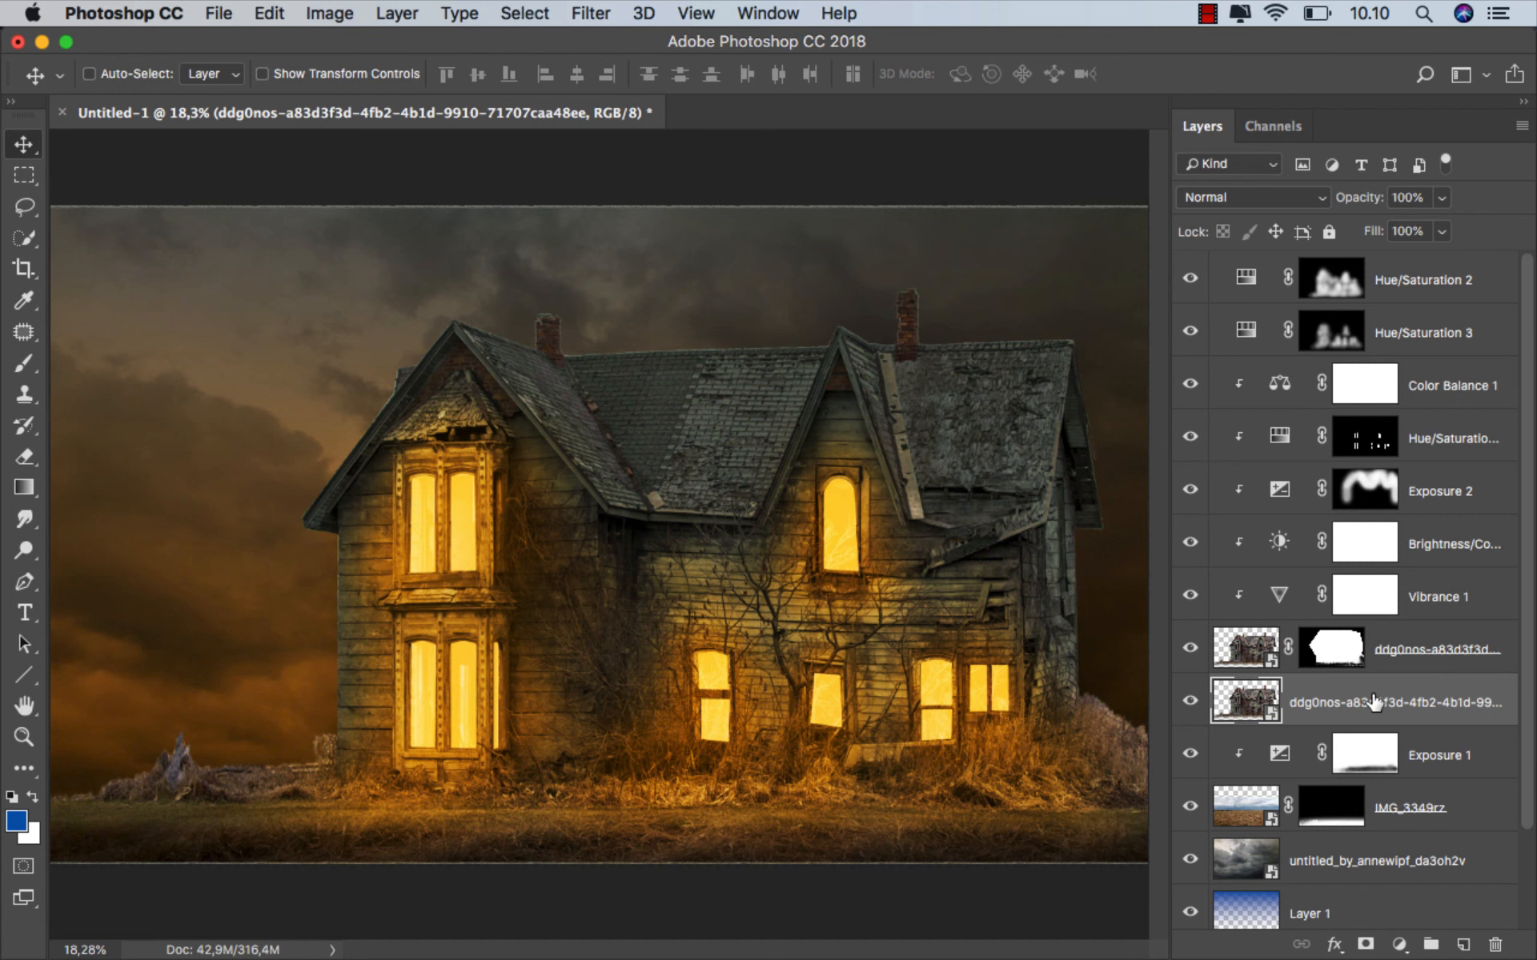
- Move the unmasked house layer to the top of the stack and mask it to the window shapes from the first Hue/Saturation mask
left_click_drag(1374, 702, 1338, 274)
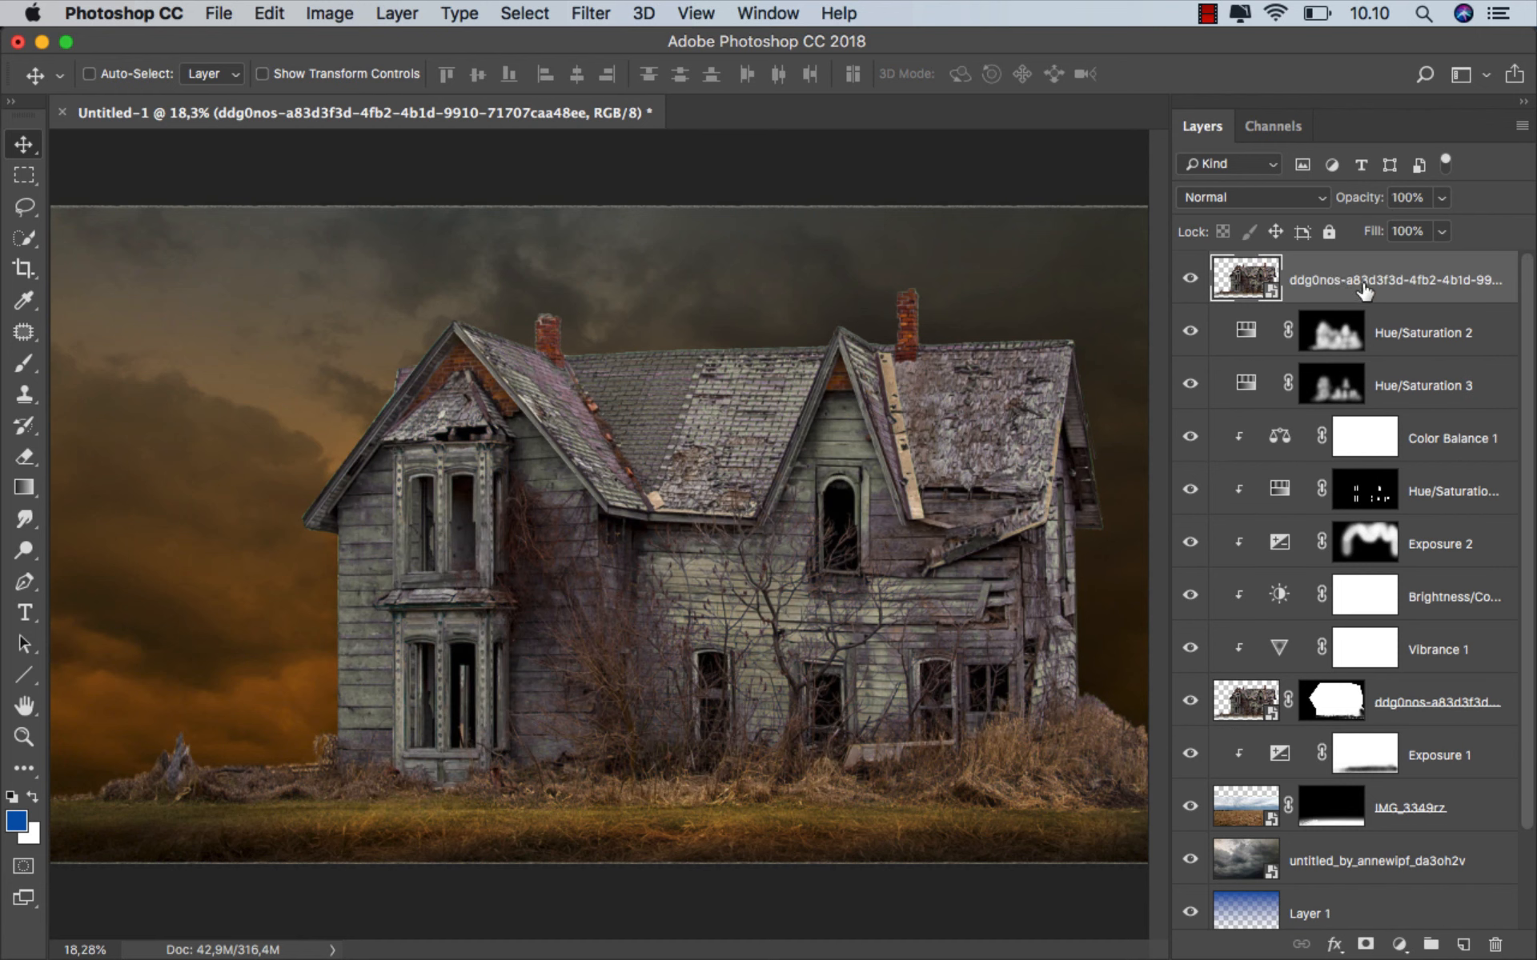
left_click(1361, 495, "super")
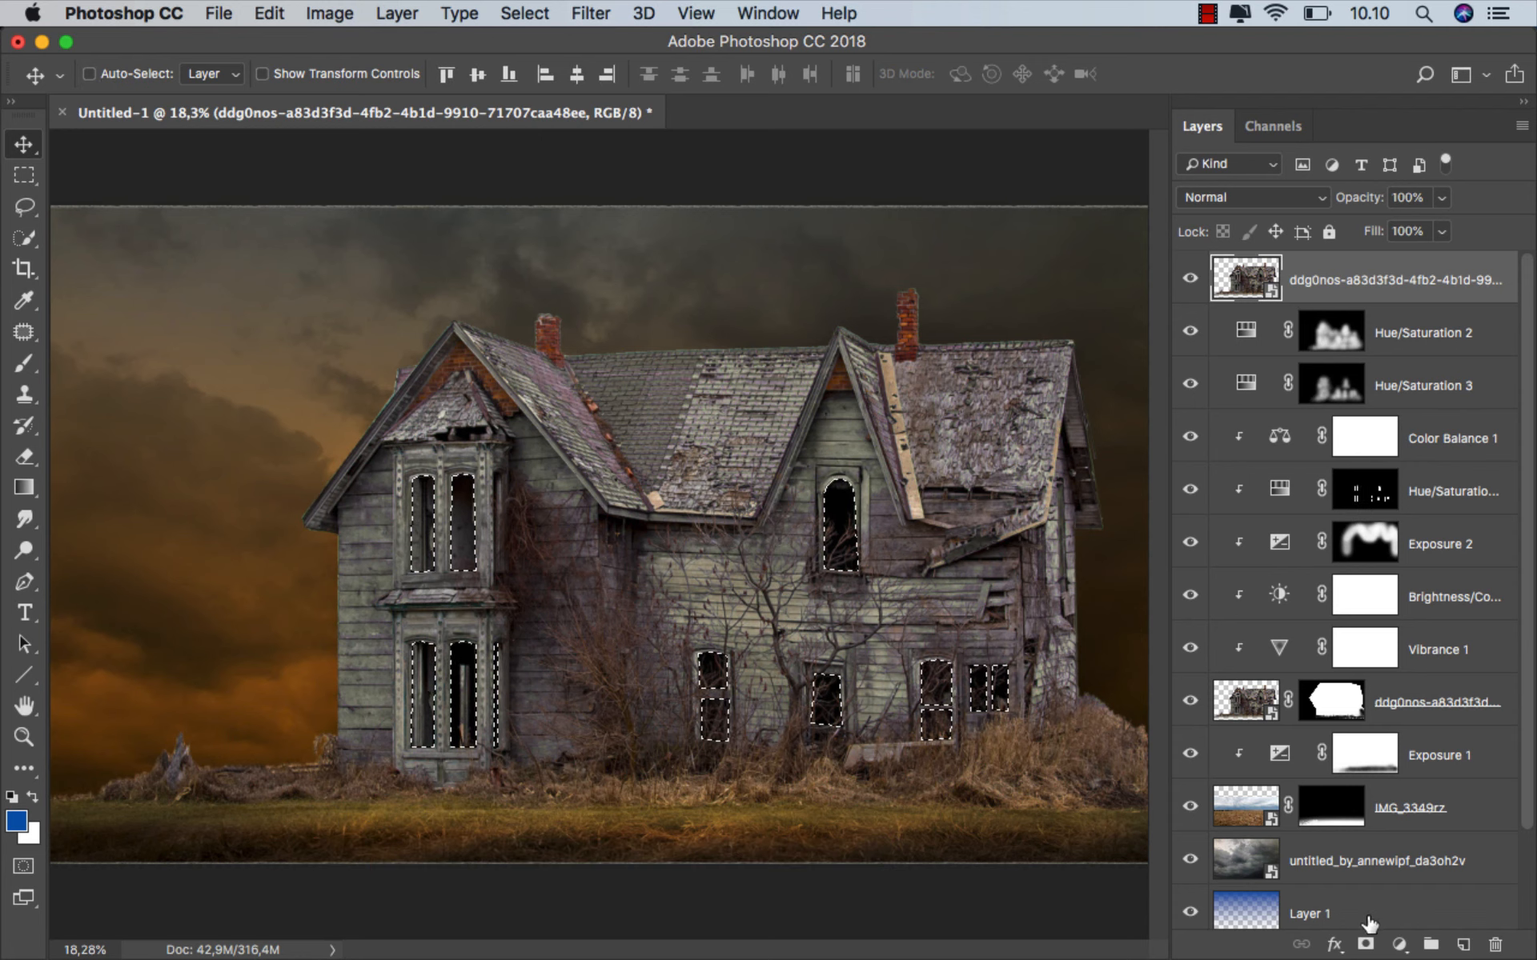
left_click(1366, 946)
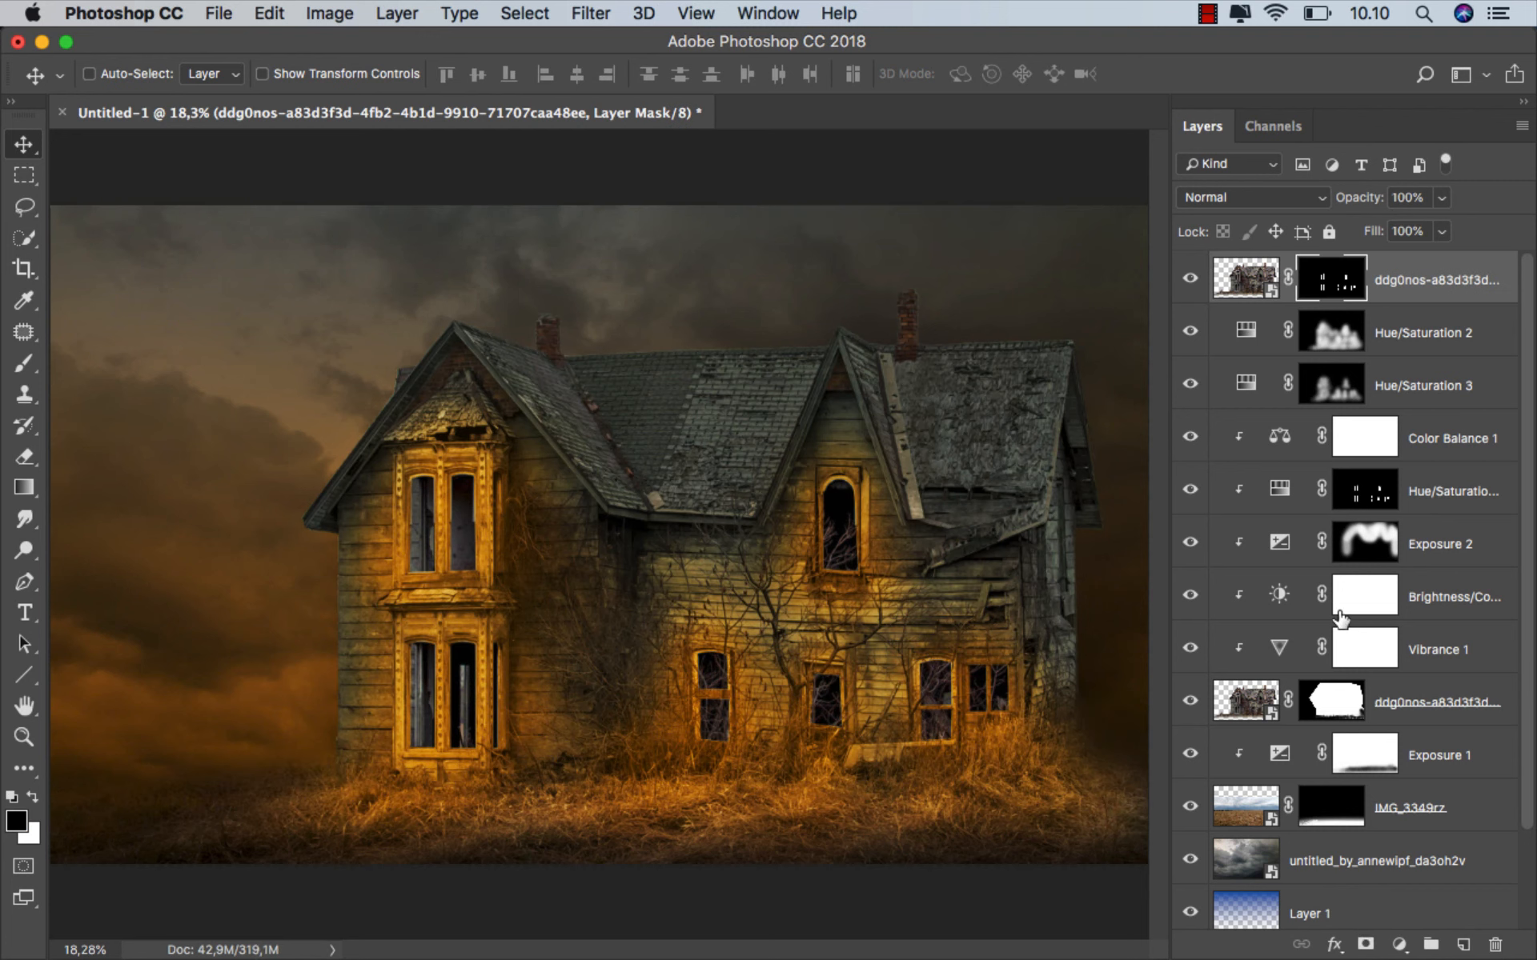
- Open the top house layer's mask in Select and Mask and refine the branch edges around the leftmost small ground-floor window
right_click(1331, 286)
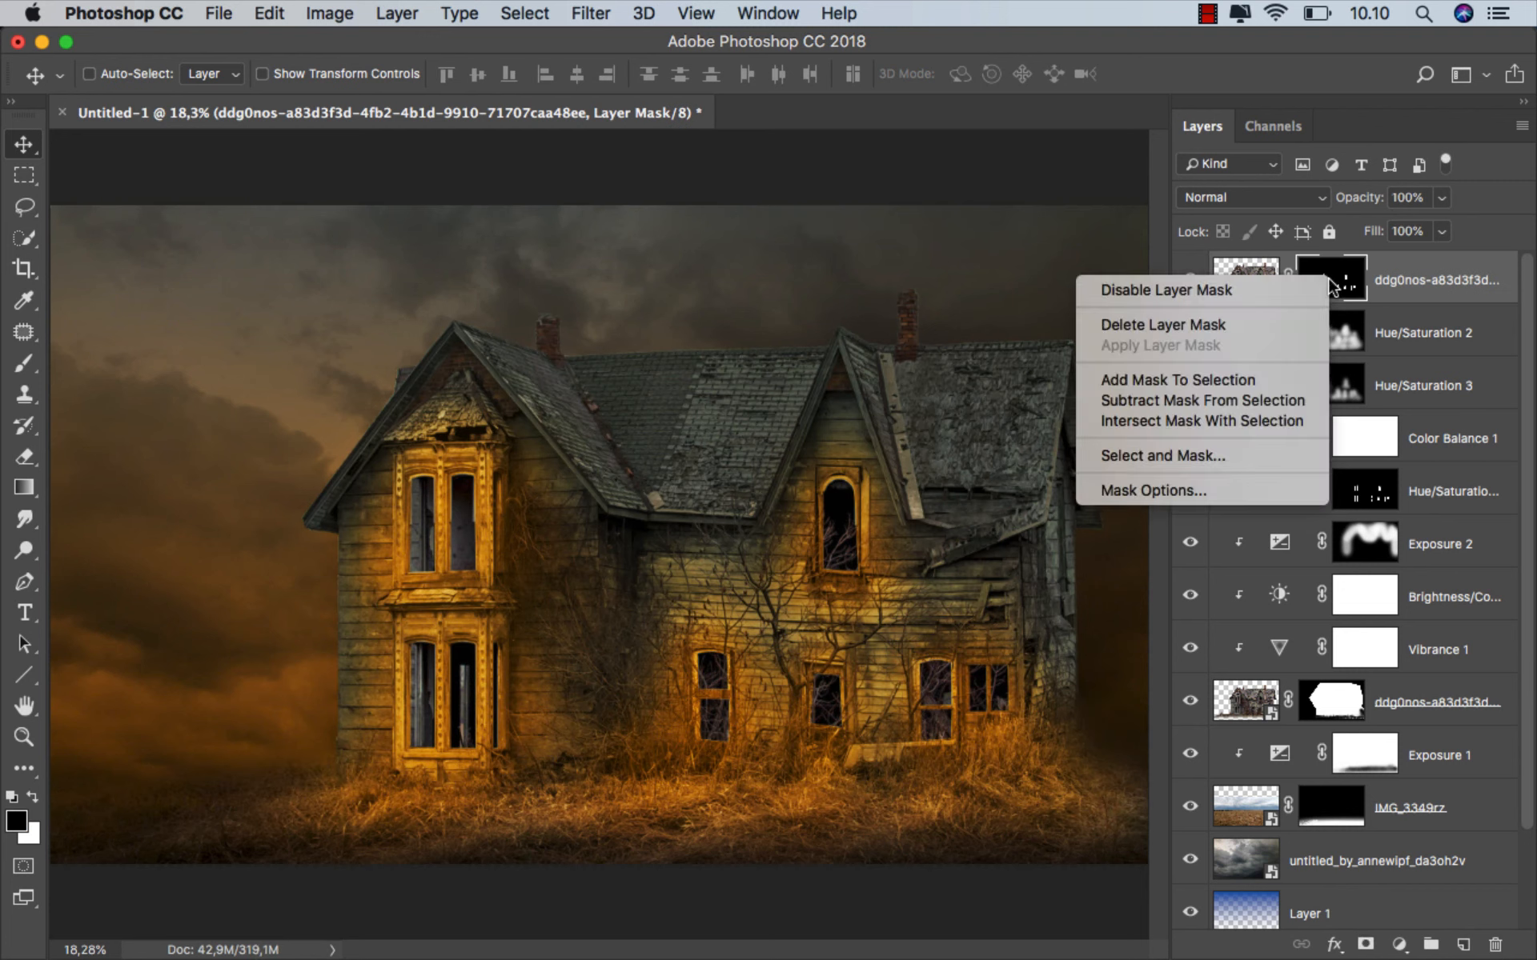
left_click(1221, 457)
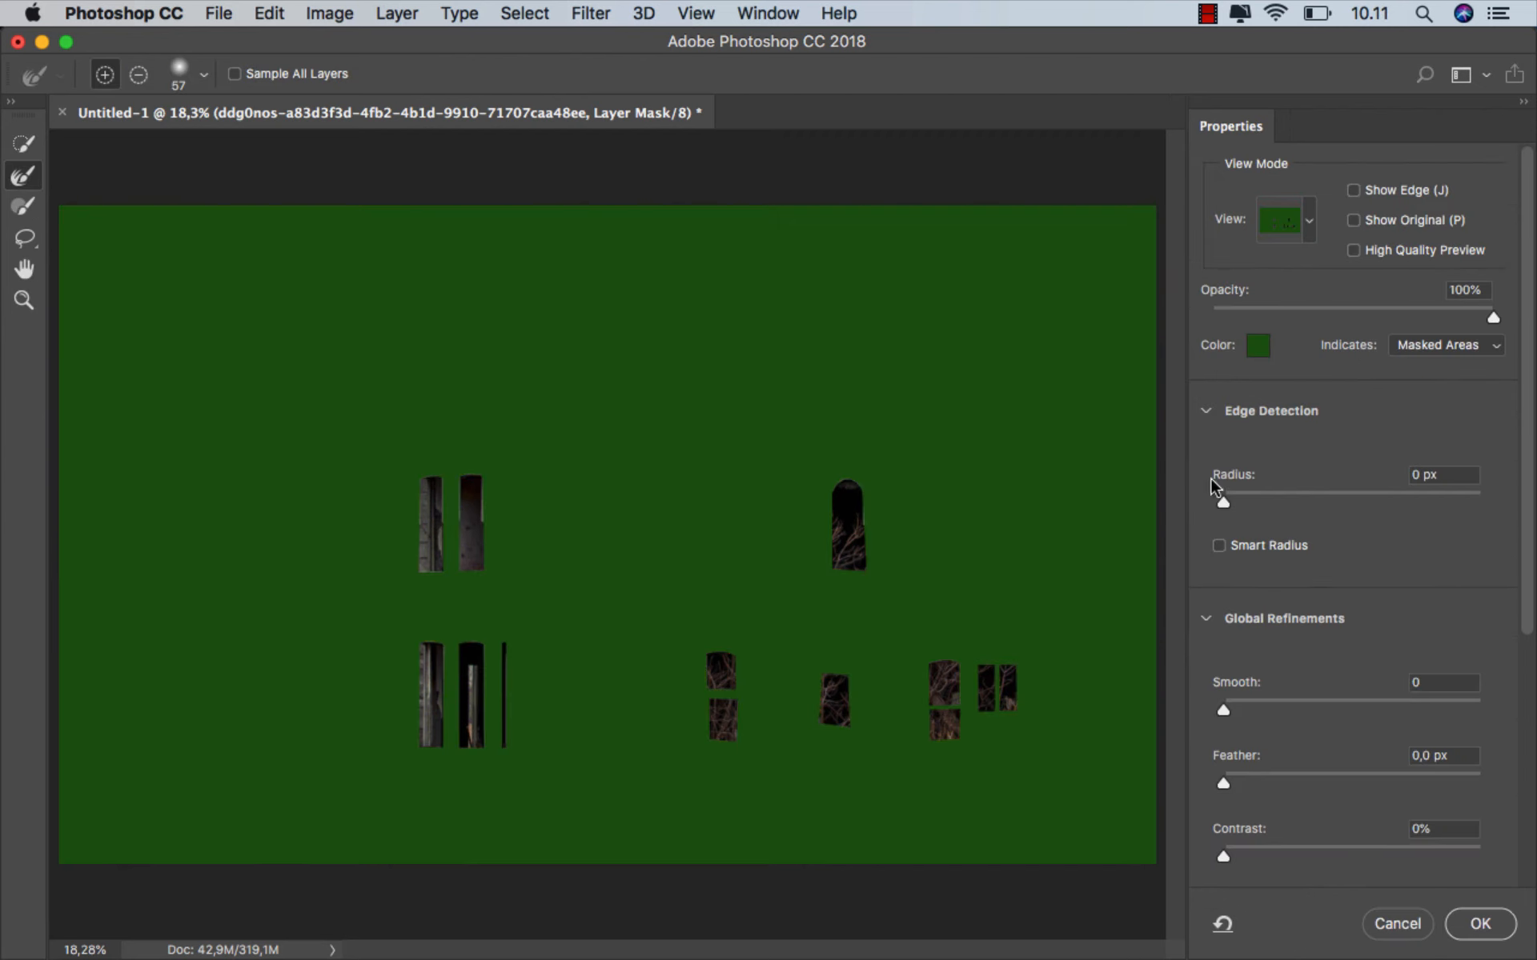
scroll(784, 704, "up", 5)
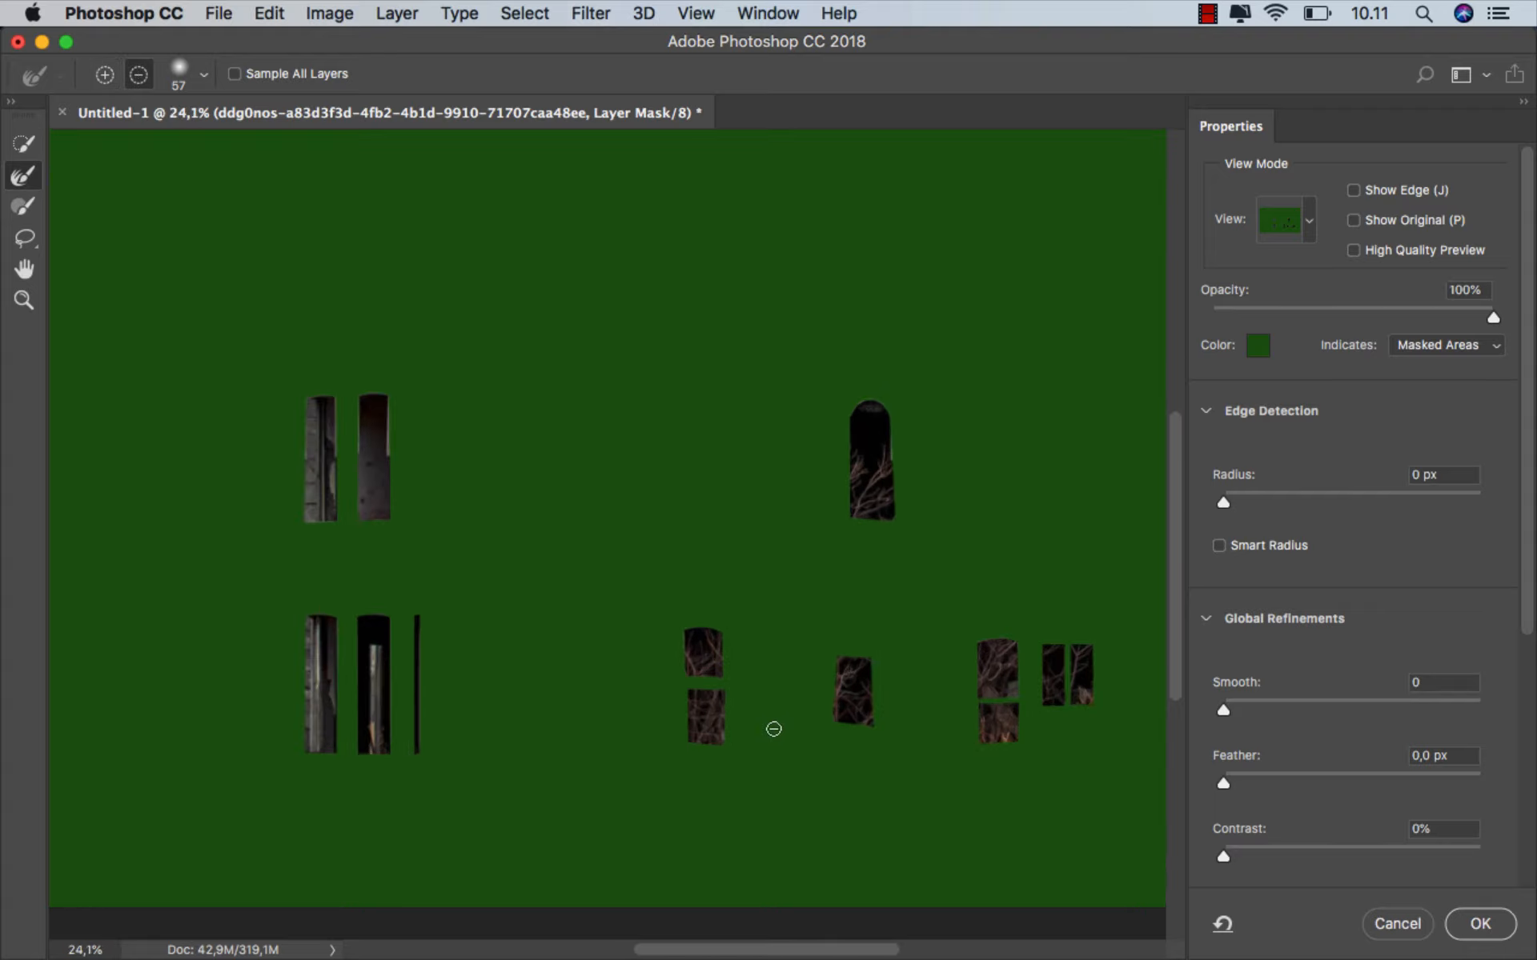
left_click_drag(741, 676, 682, 663)
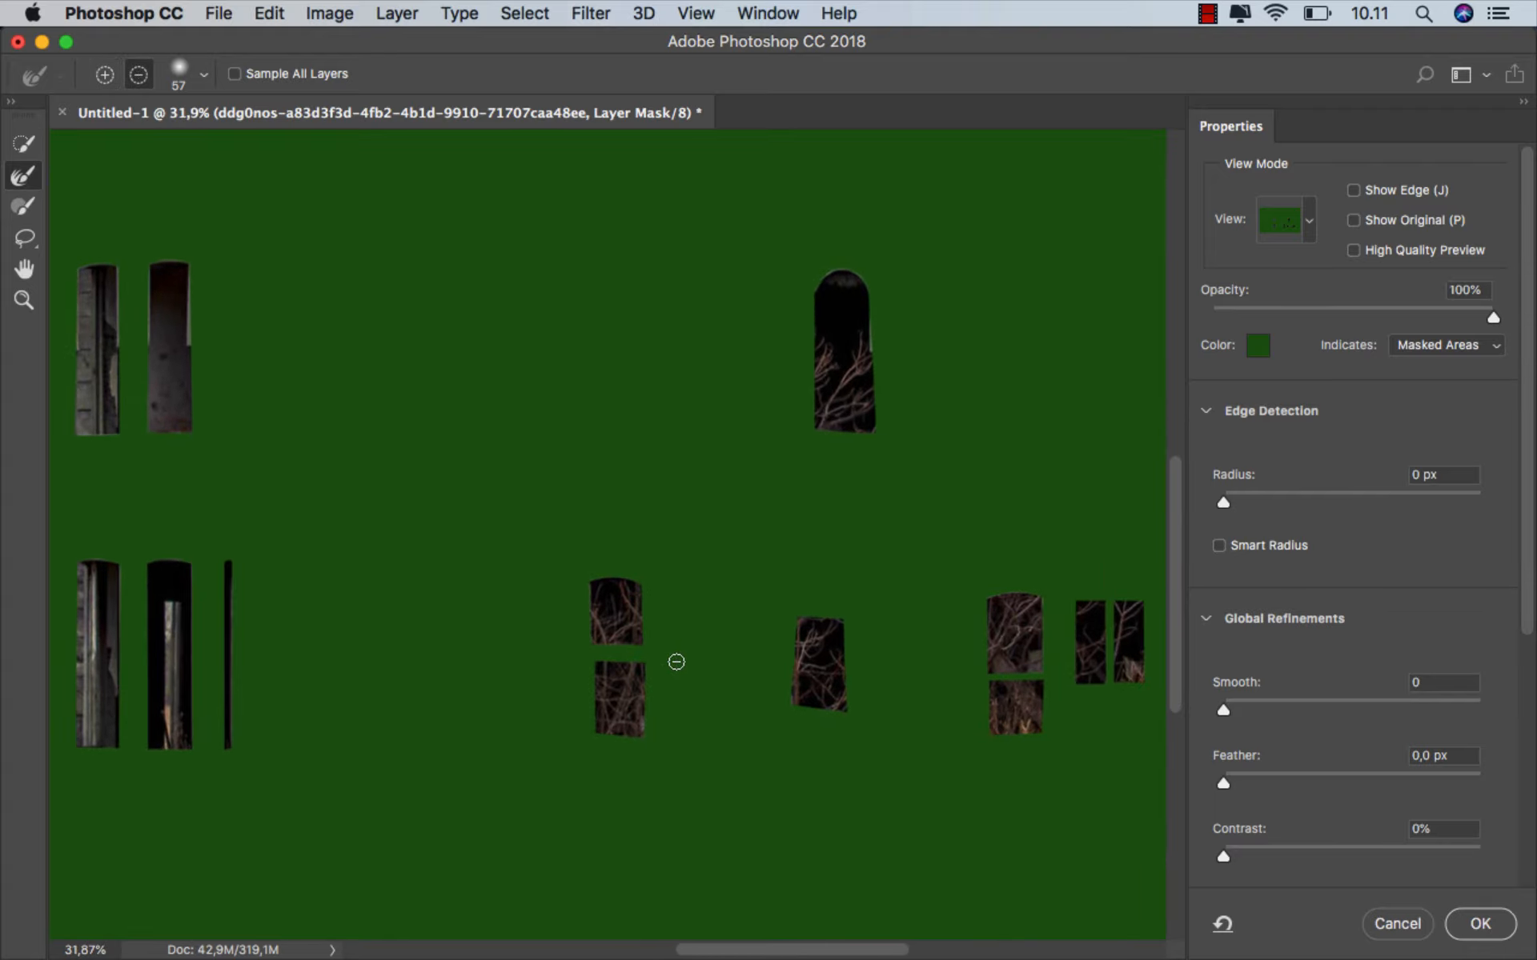
scroll(676, 662, "up", 2)
mouse_move(641, 604)
left_mouse_down()
mouse_move(668, 604)
mouse_move(614, 604)
mouse_move(593, 555)
mouse_move(614, 621)
mouse_move(653, 596)
left_mouse_up()
mouse_move(587, 684)
left_mouse_down()
mouse_move(590, 732)
mouse_move(626, 723)
mouse_move(614, 662)
left_mouse_up()
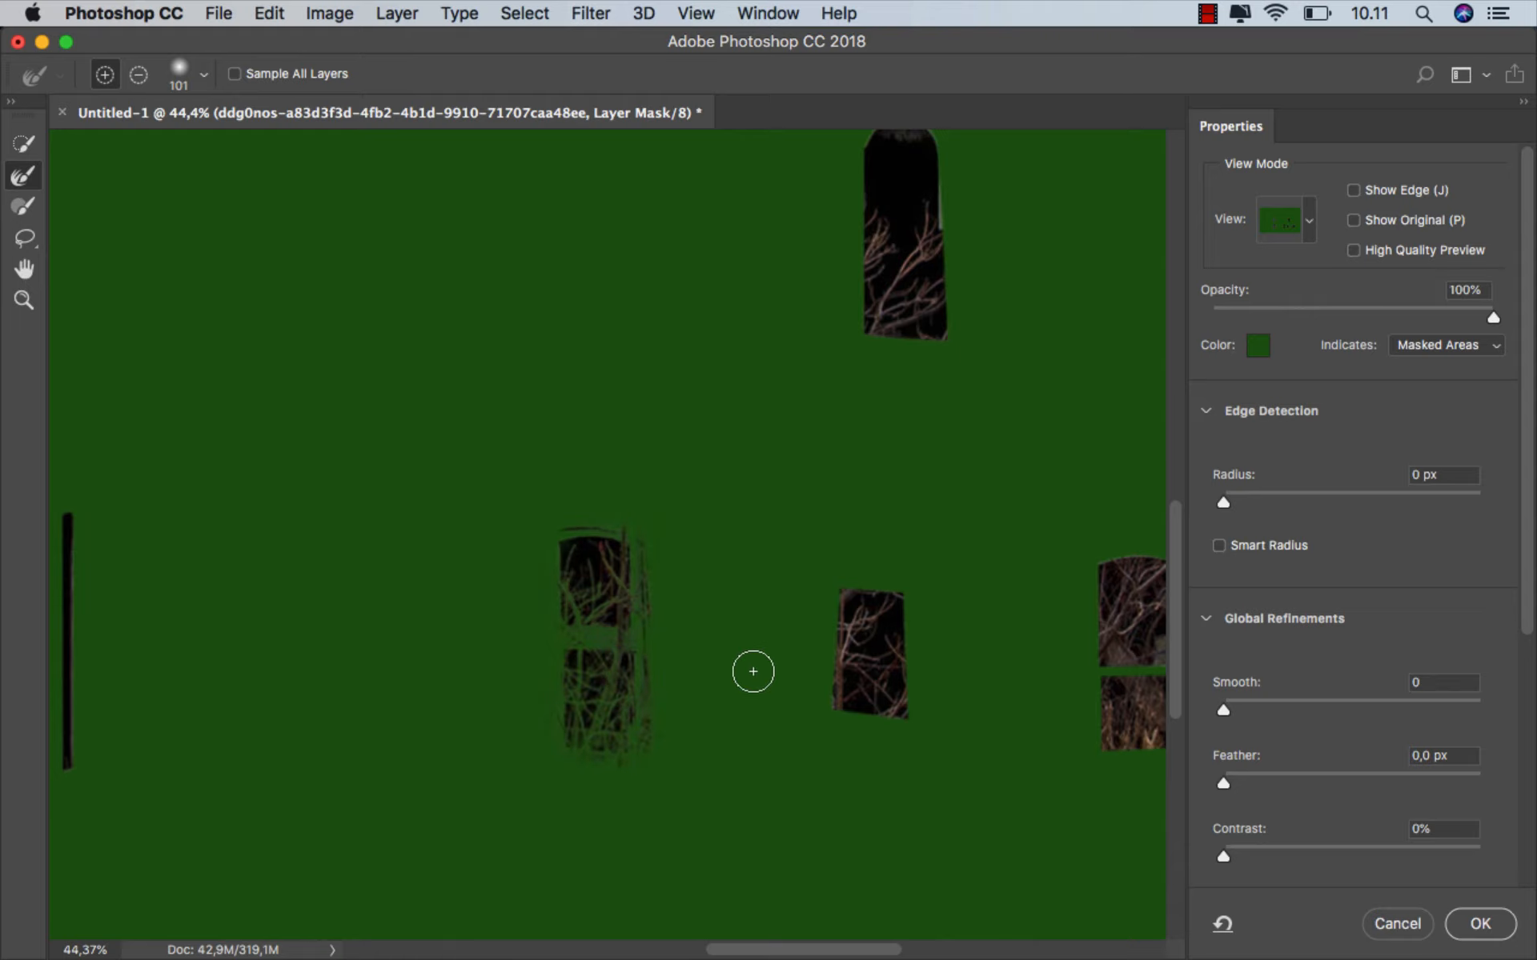
- Refine the mask edges around the branches in the remaining ground-floor windows and the arched upper window, and apply the refined mask
mouse_move(851, 700)
left_mouse_down()
mouse_move(850, 615)
mouse_move(874, 618)
mouse_move(892, 699)
mouse_move(885, 605)
left_mouse_up()
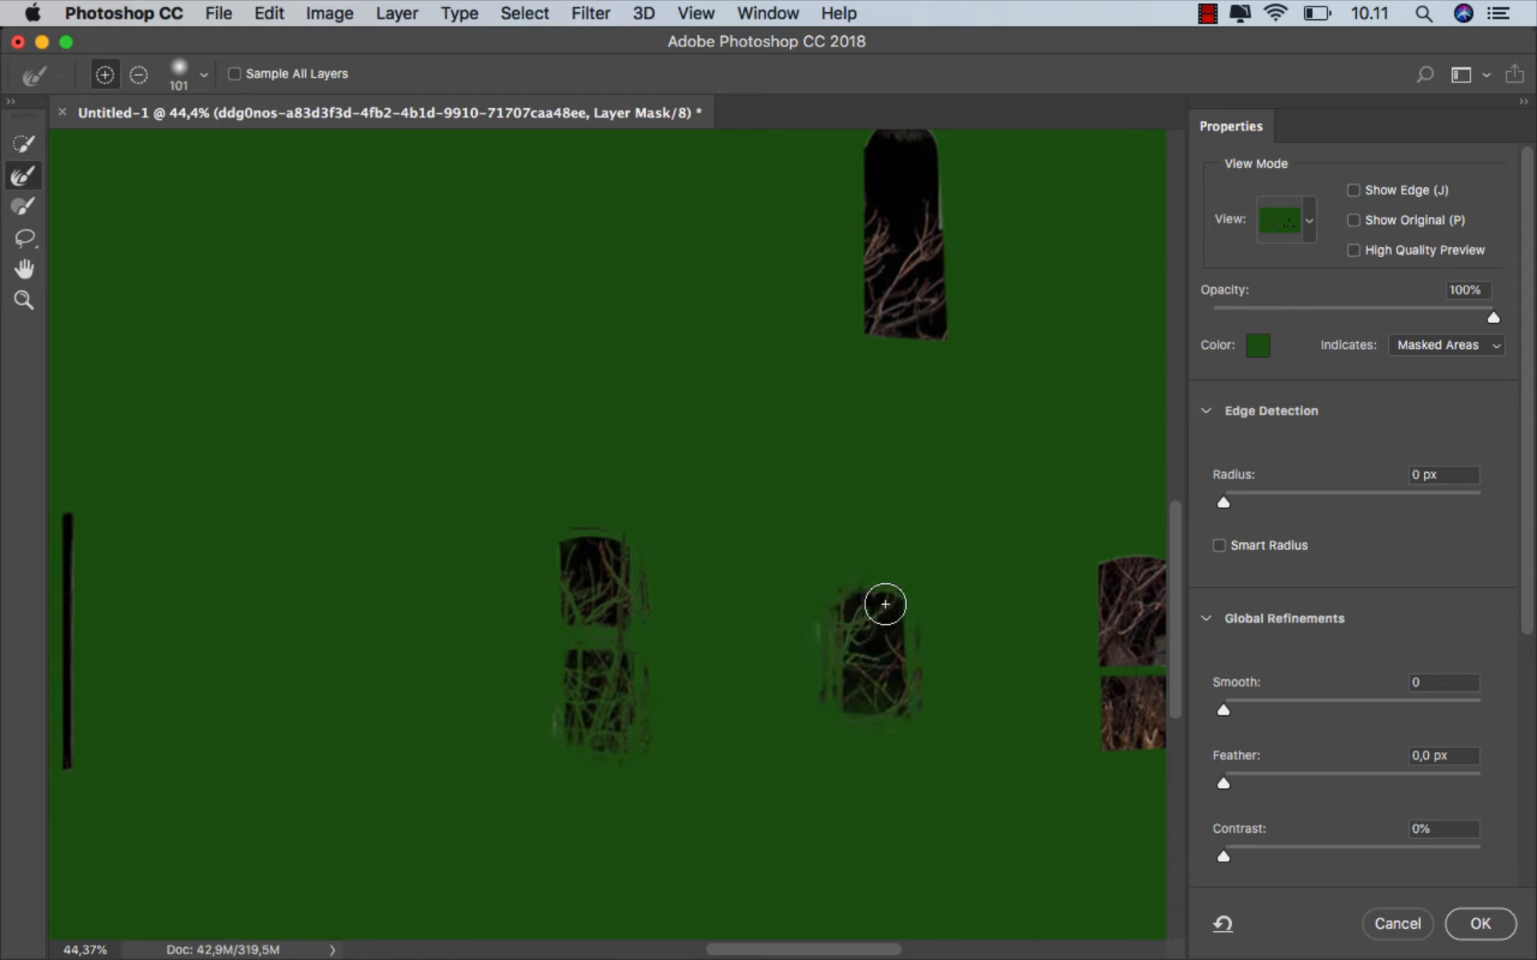
left_click_drag(866, 496, 690, 682)
mouse_move(700, 494)
left_mouse_down()
mouse_move(700, 406)
mouse_move(725, 480)
mouse_move(745, 459)
mouse_move(738, 353)
left_mouse_up()
left_click_drag(867, 559, 727, 436)
mouse_move(817, 783)
left_mouse_down()
mouse_move(803, 690)
mouse_move(837, 689)
mouse_move(808, 791)
mouse_move(833, 795)
left_mouse_up()
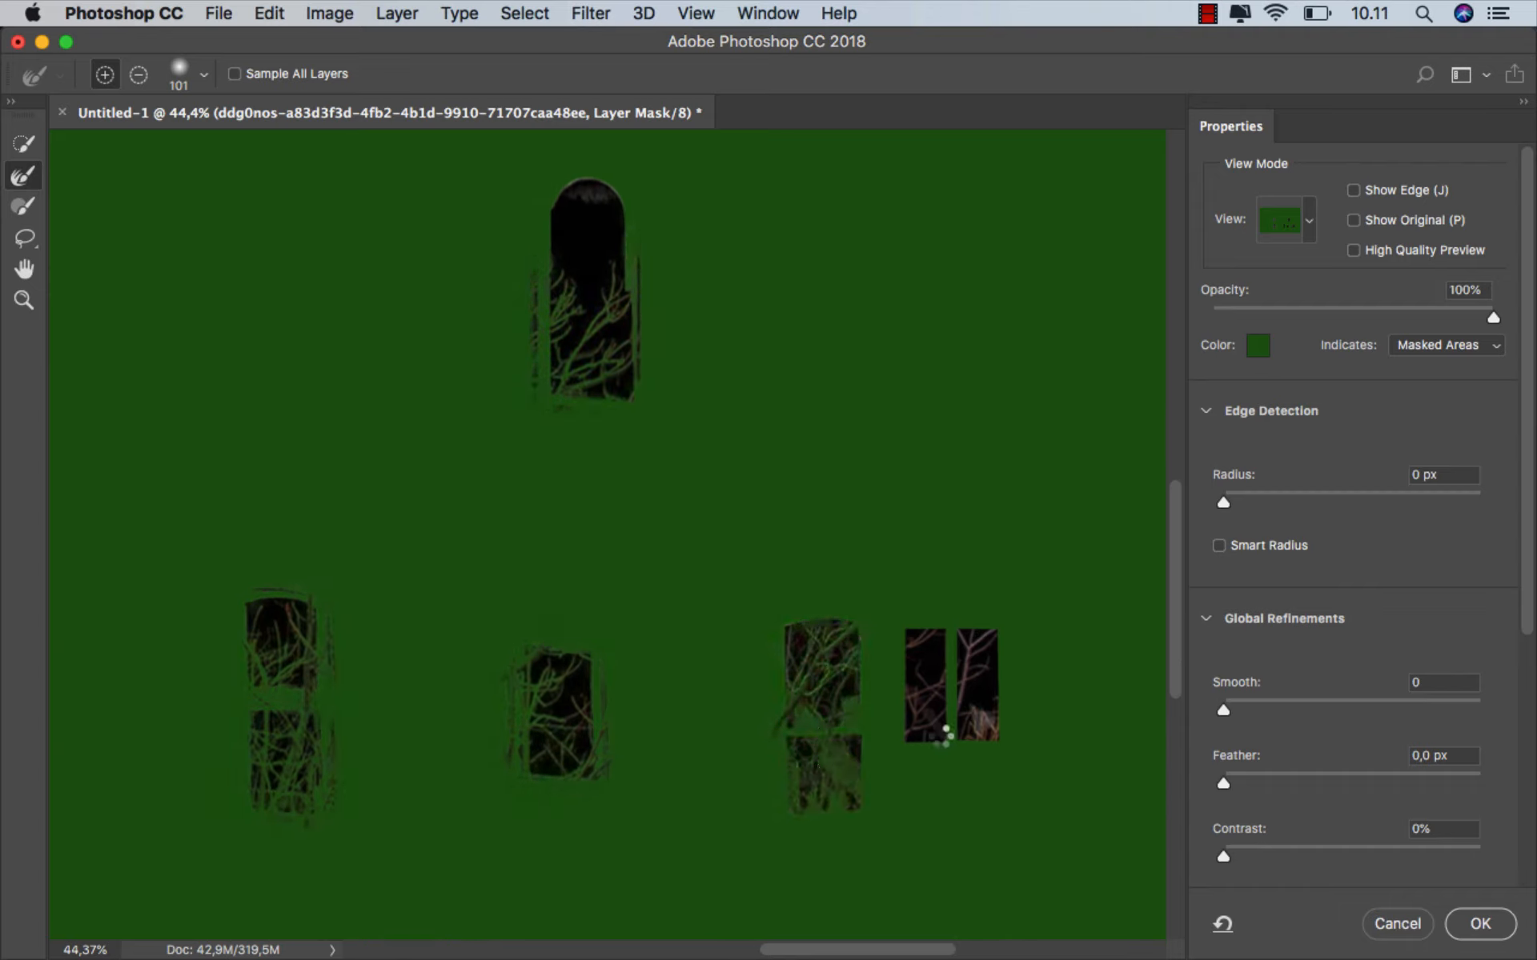
mouse_move(944, 735)
left_mouse_down()
mouse_move(926, 734)
mouse_move(920, 632)
mouse_move(971, 720)
mouse_move(970, 696)
left_mouse_up()
scroll(761, 509, "down", 5)
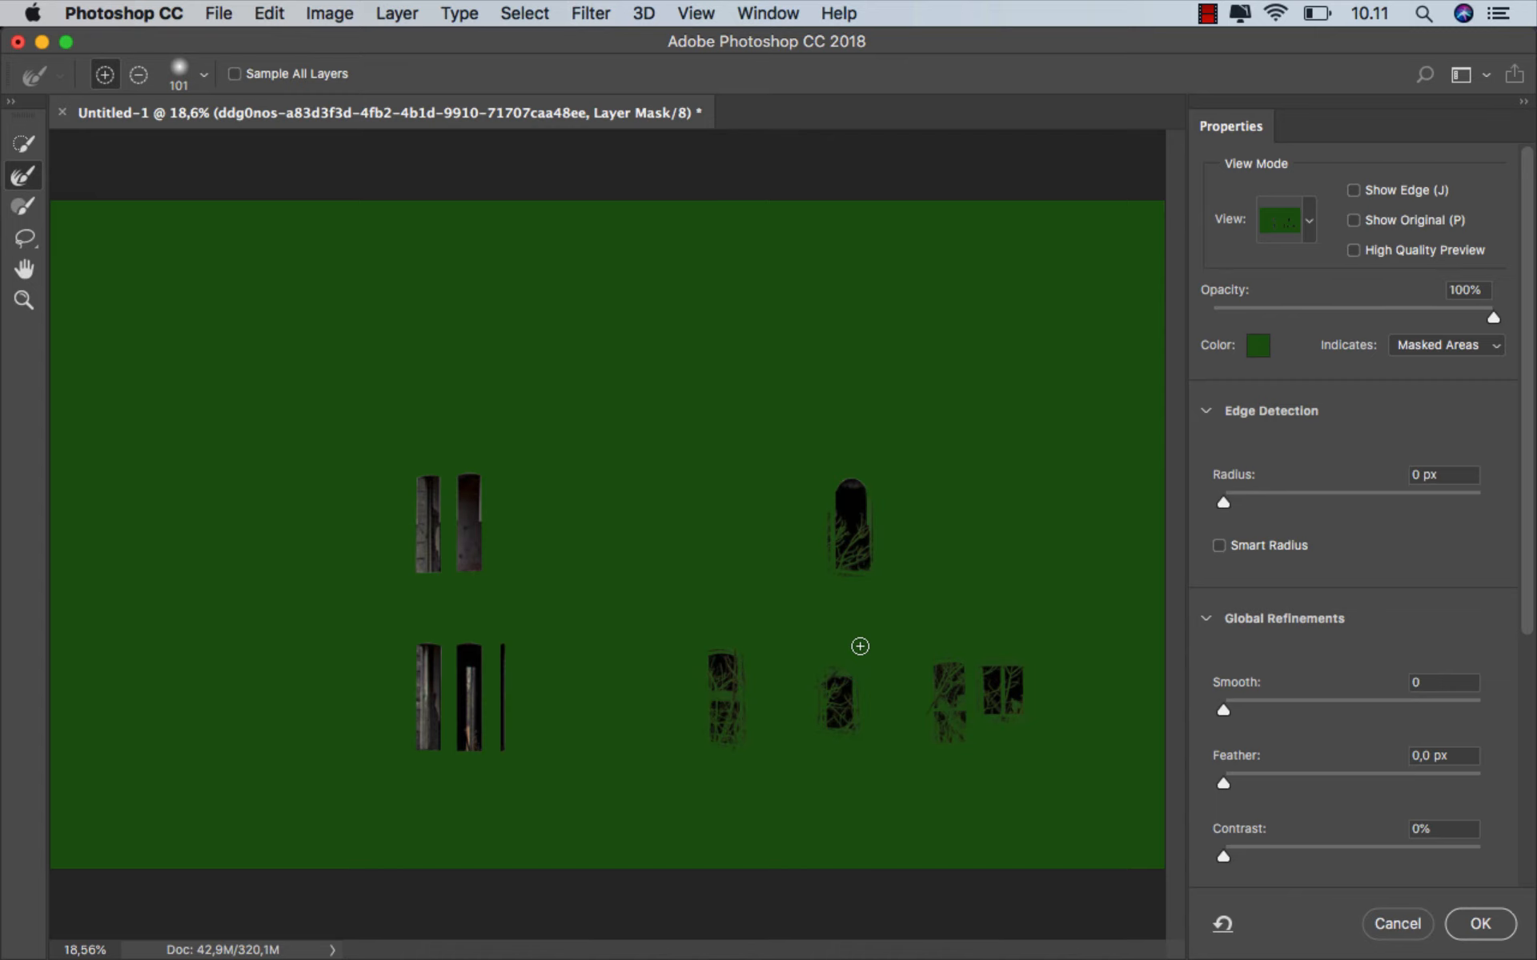
left_click(1471, 933)
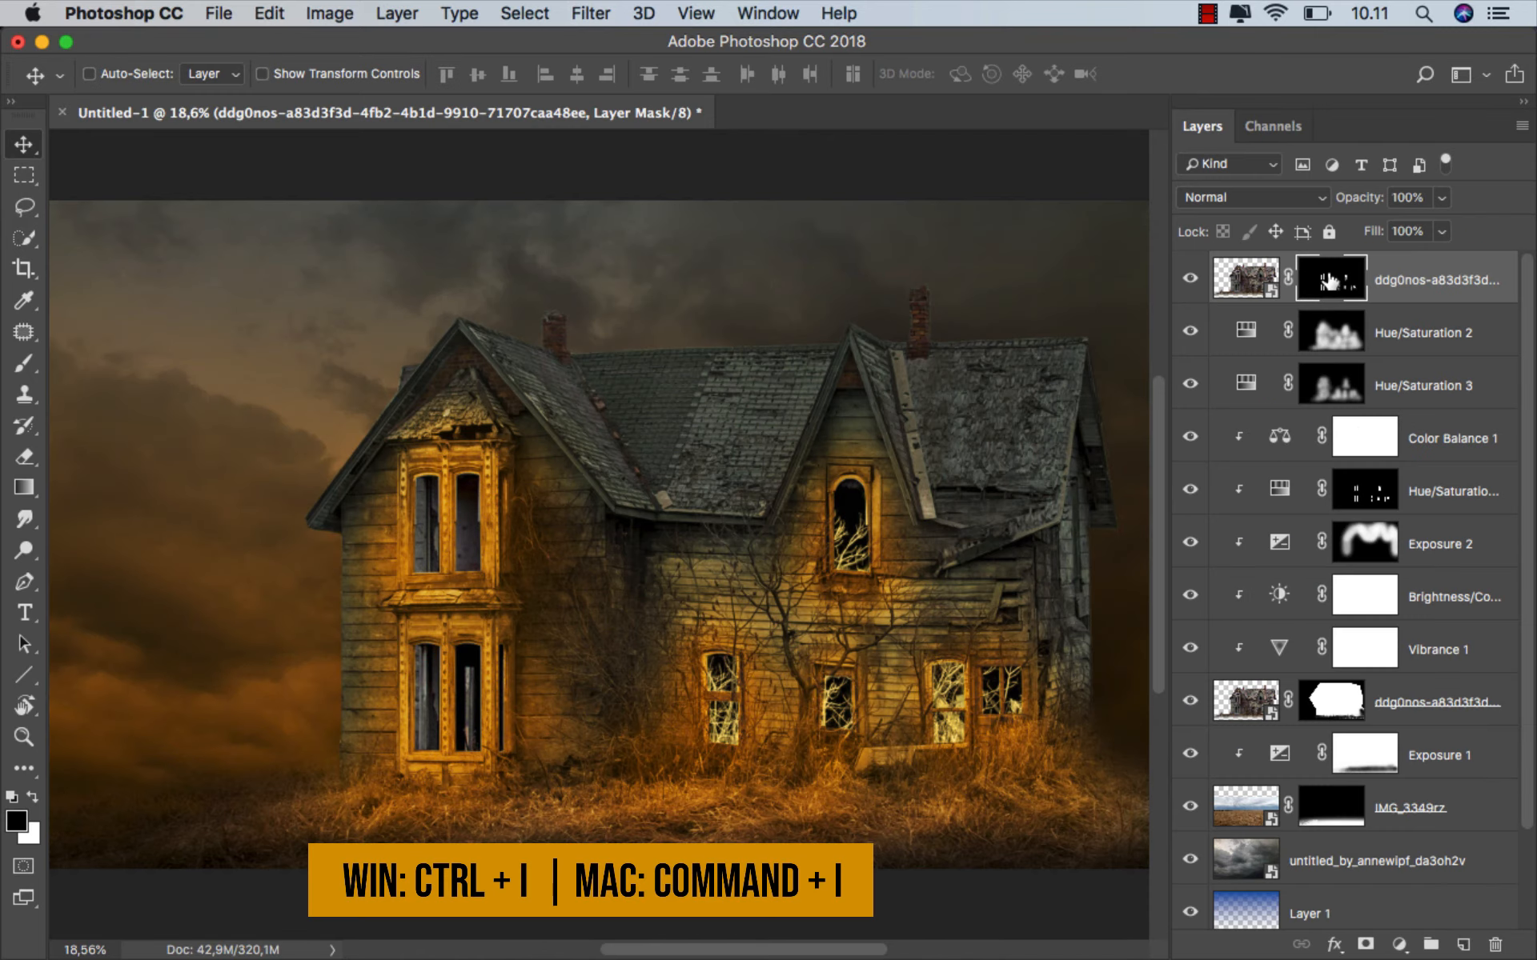
- Invert the top house layer's mask and select everything outside the windows, based on the first Hue/Saturation layer's window mask
key("super+i")
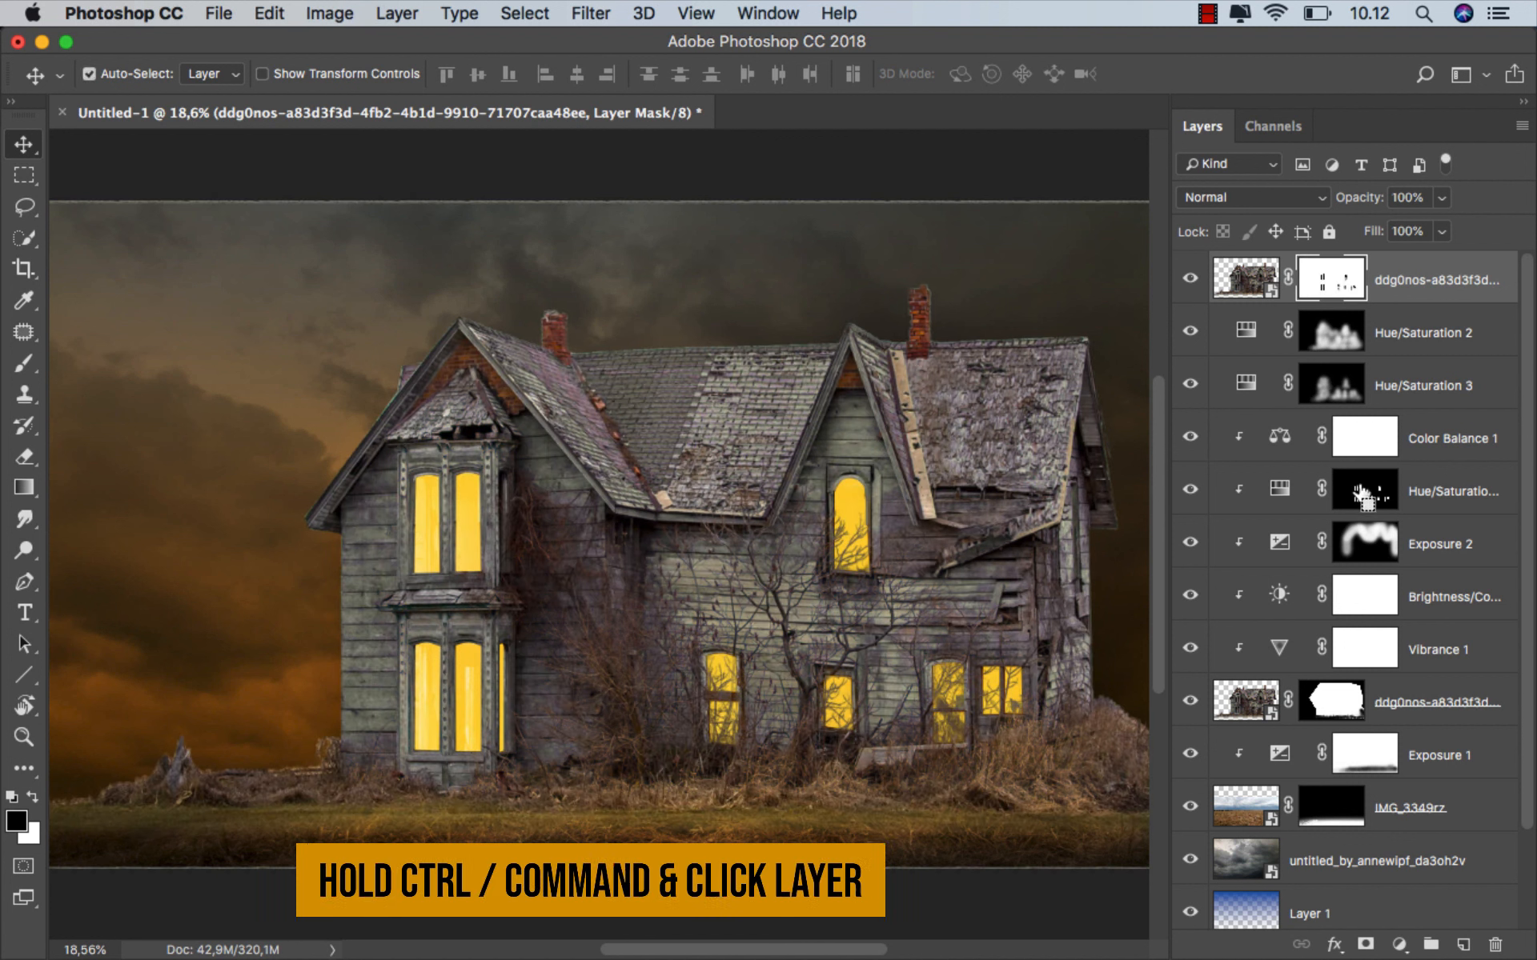
left_click(1361, 490, "super")
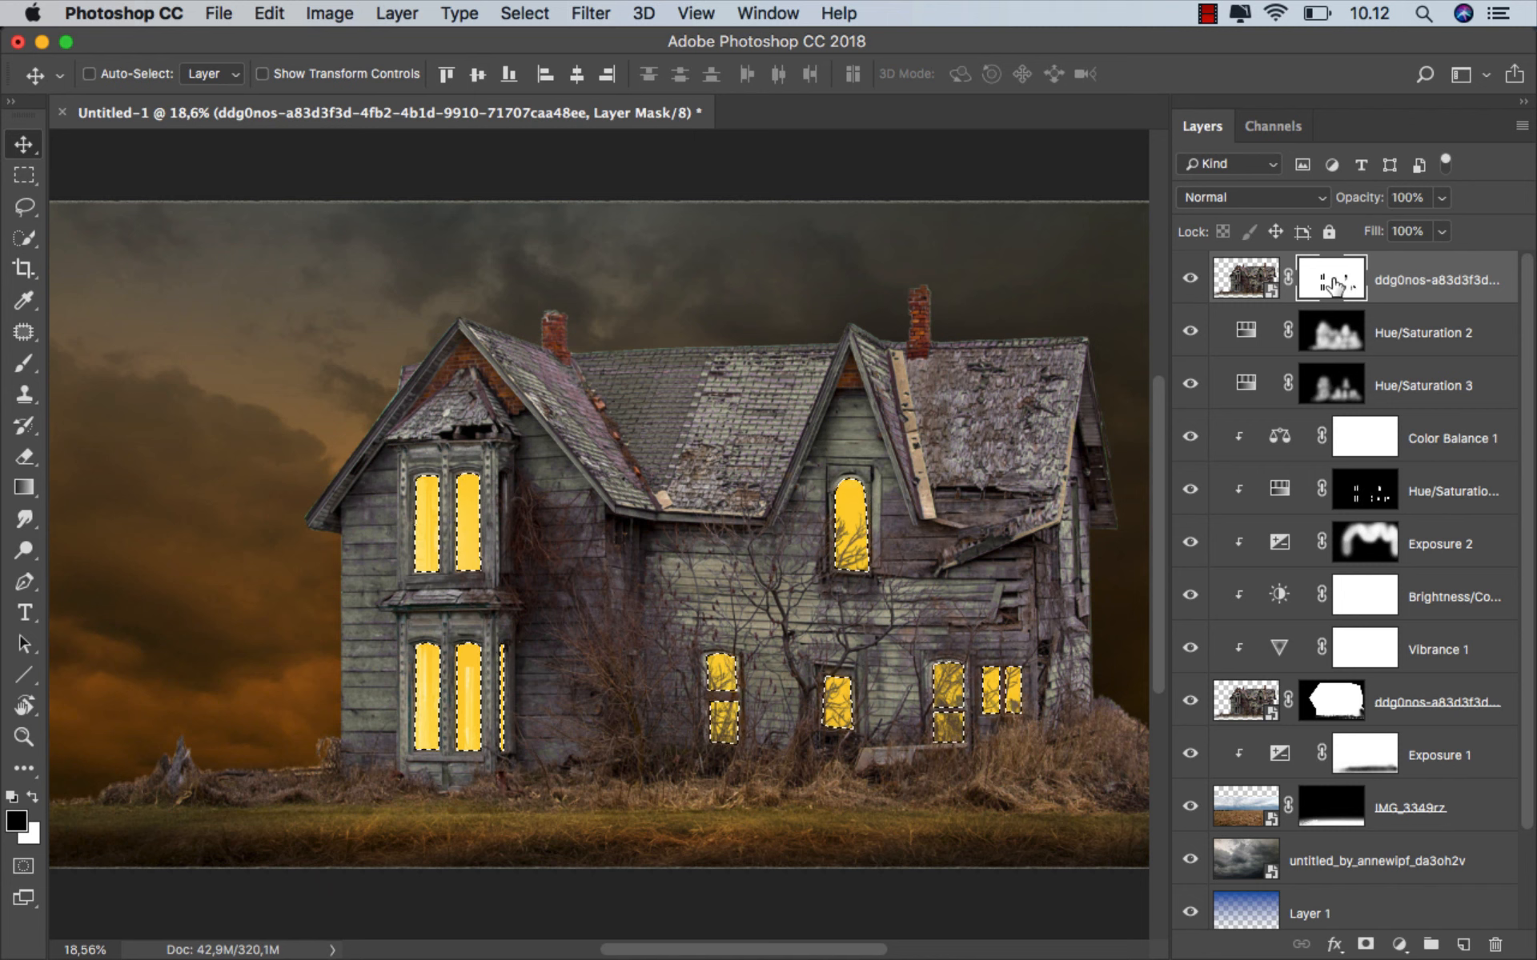
key("super+shift+i")
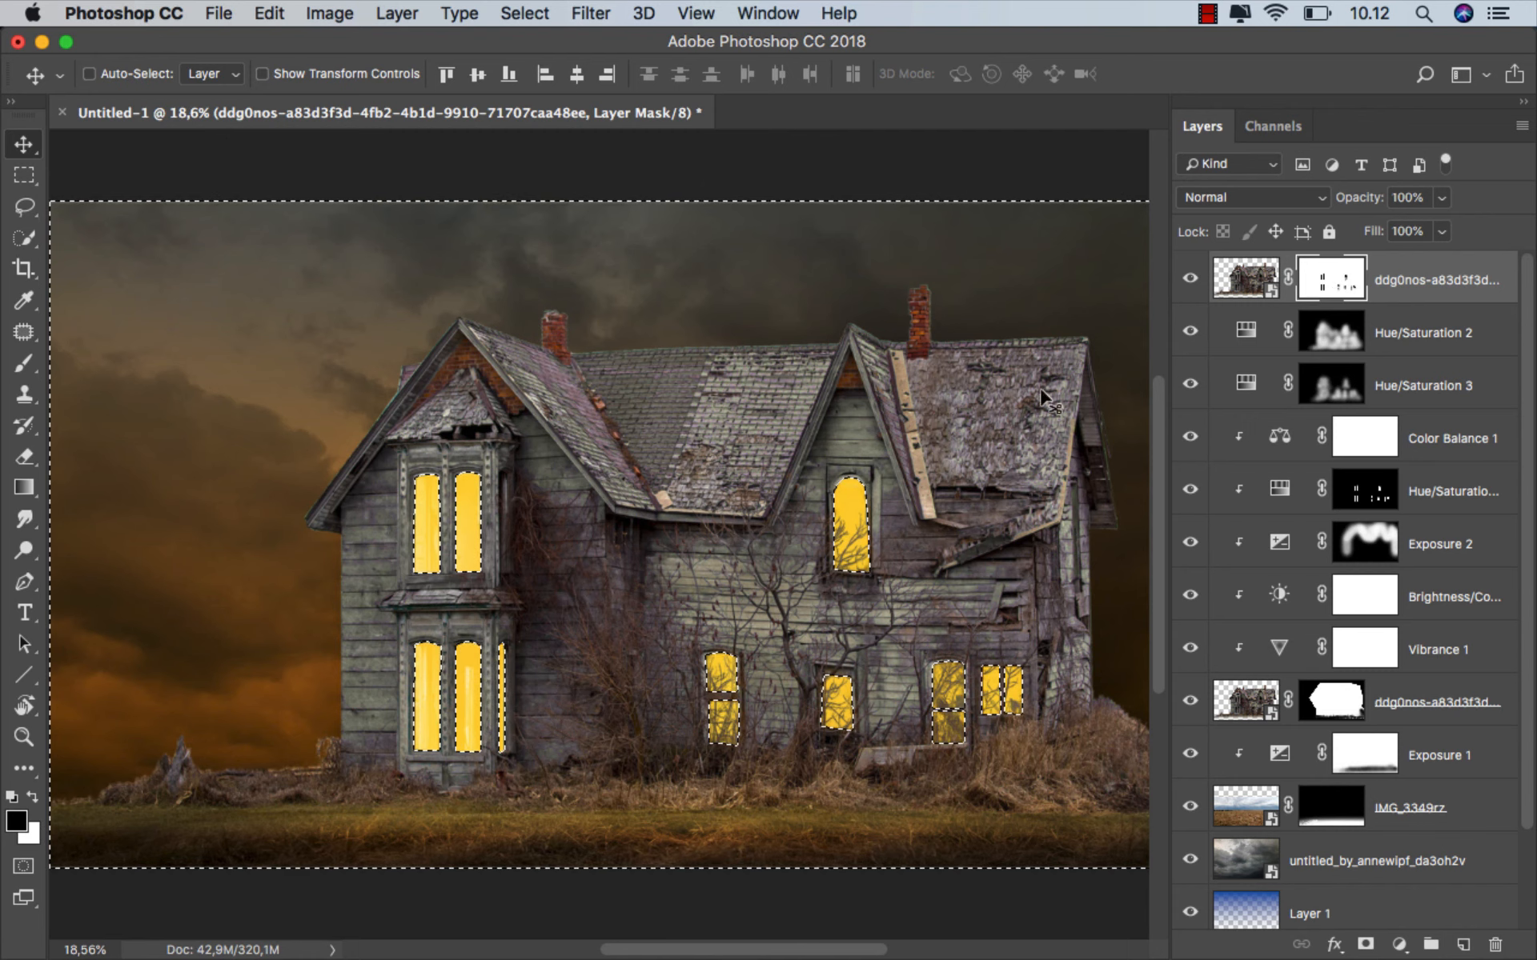
- Paint black at 100% opacity with a large 1434 px brush over the selected area outside the windows on the top house mask
left_click(27, 365)
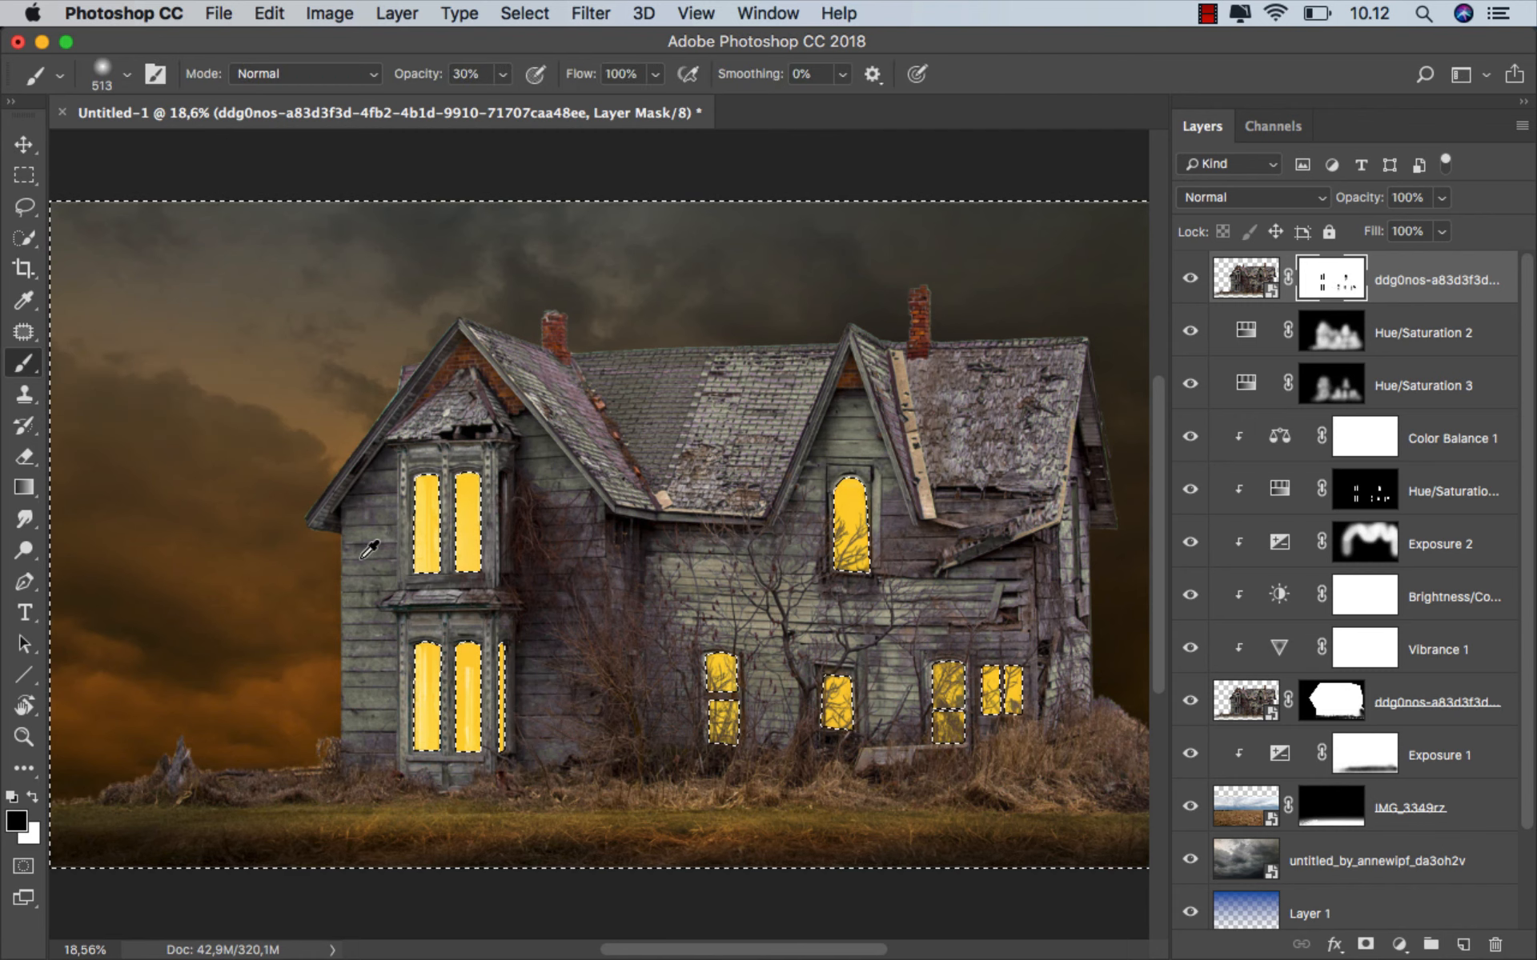
scroll(471, 575, "down", 3)
left_click(503, 75)
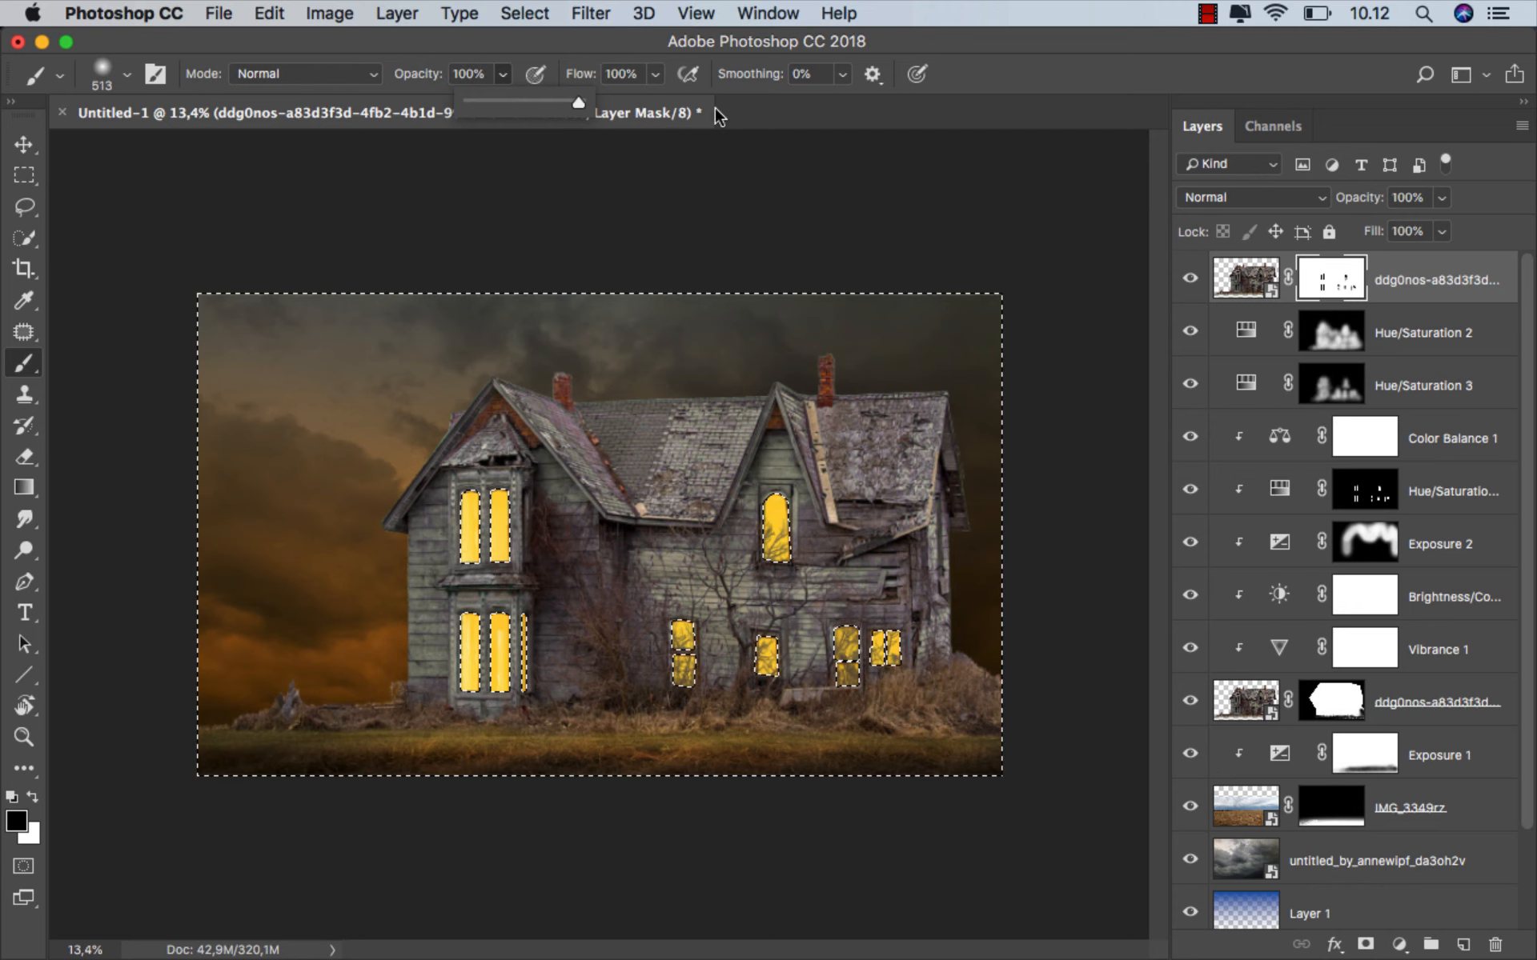
scroll(694, 379, "up", 1)
left_click_drag(683, 381, 744, 378)
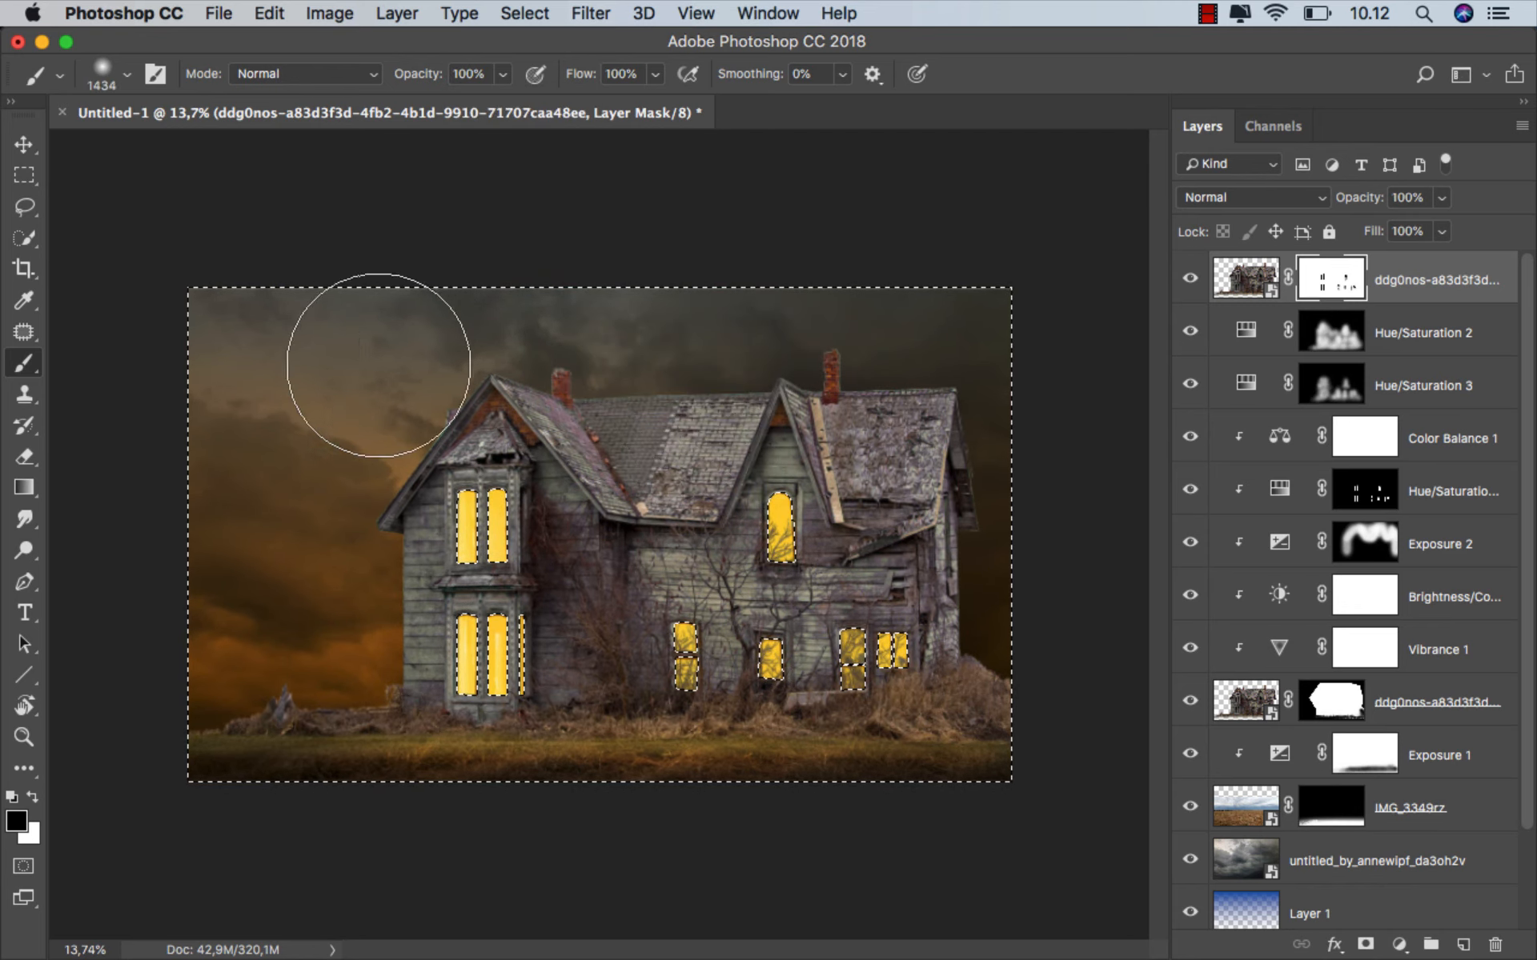
mouse_move(379, 365)
left_mouse_down()
mouse_move(256, 345)
mouse_move(231, 297)
mouse_move(240, 753)
mouse_move(345, 674)
mouse_move(449, 296)
mouse_move(462, 810)
mouse_move(494, 815)
mouse_move(564, 459)
mouse_move(574, 312)
mouse_move(648, 816)
mouse_move(711, 296)
mouse_move(745, 875)
mouse_move(780, 296)
mouse_move(846, 829)
mouse_move(877, 239)
mouse_move(952, 813)
mouse_move(973, 228)
mouse_move(932, 749)
mouse_move(821, 344)
mouse_move(672, 375)
mouse_move(582, 725)
mouse_move(465, 251)
mouse_move(325, 433)
mouse_move(237, 769)
mouse_move(227, 231)
mouse_move(189, 716)
left_mouse_up()
scroll(565, 456, "up", 2)
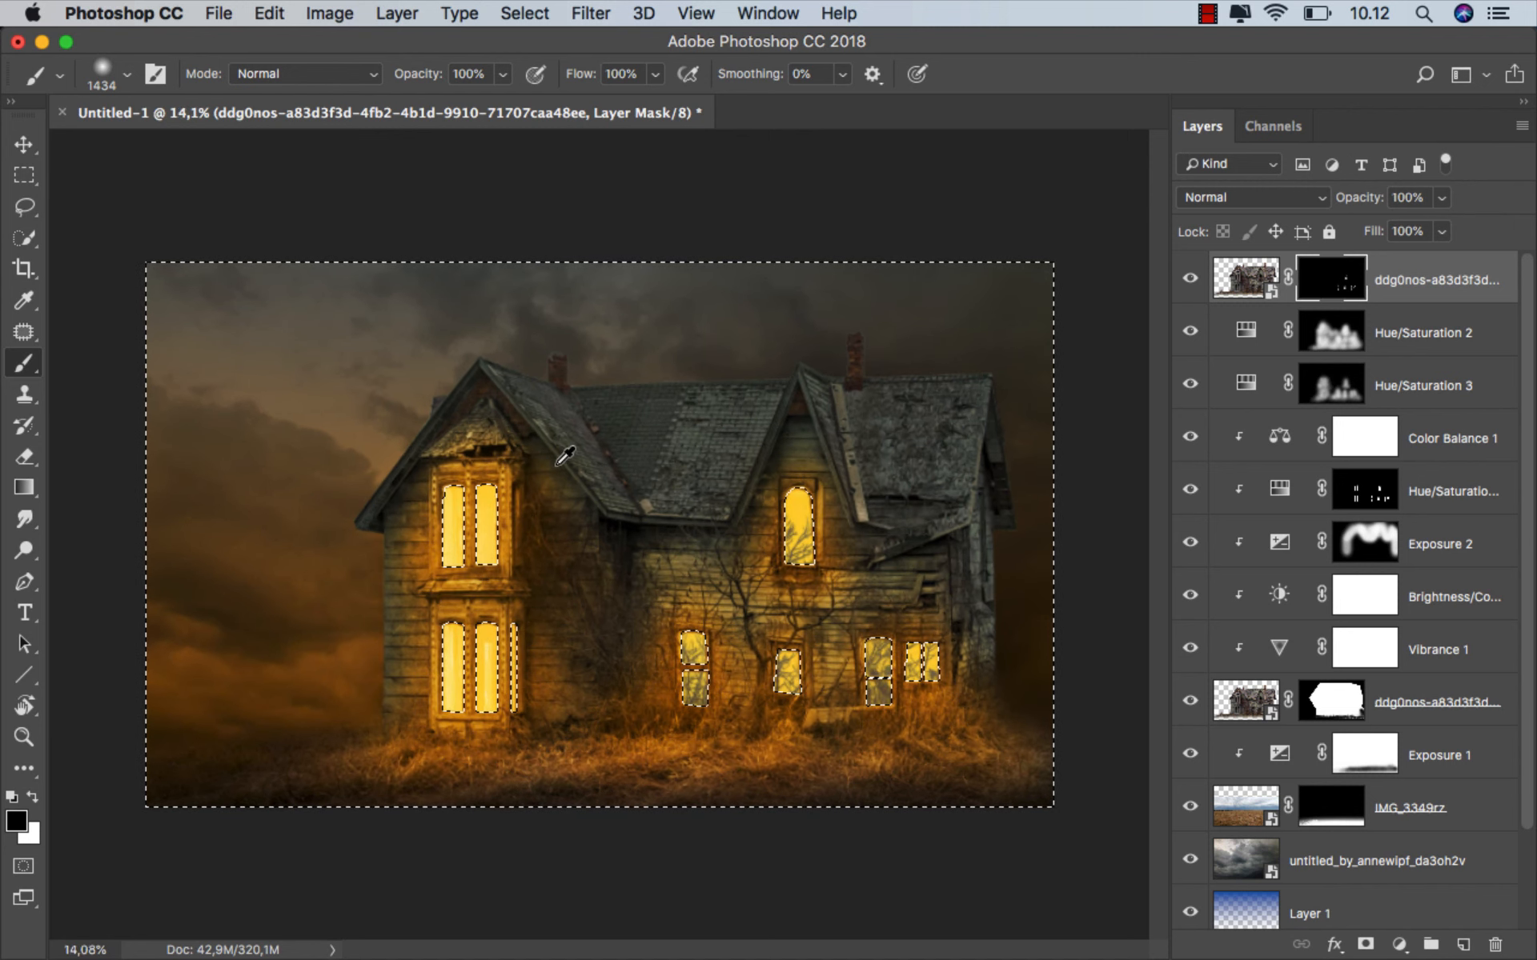
scroll(565, 457, "up", 1)
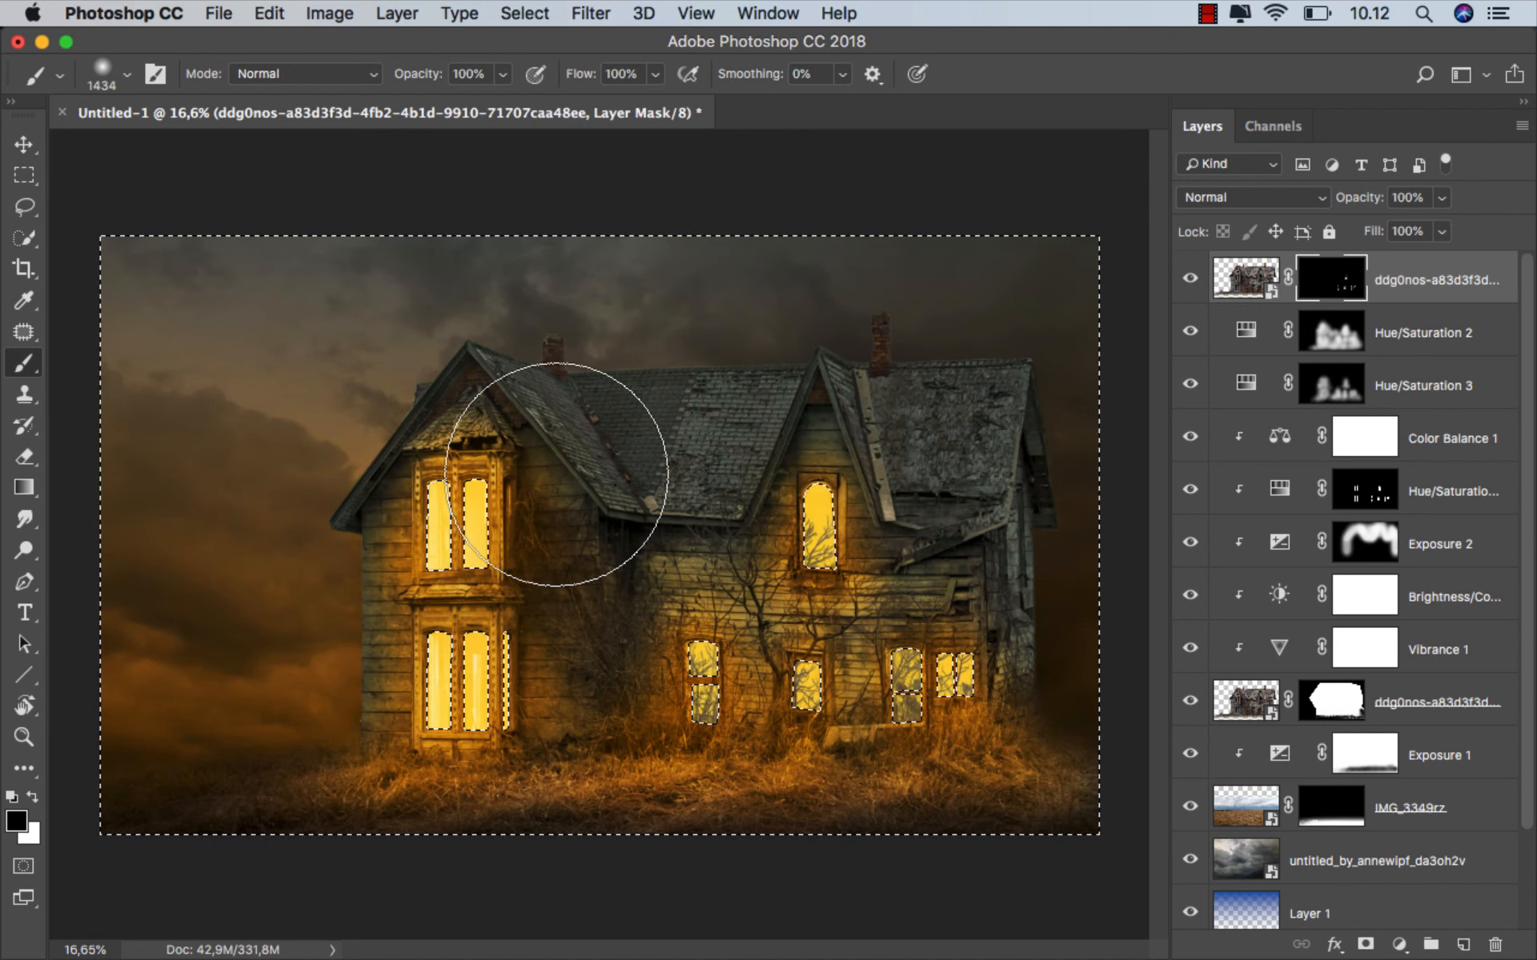
- Clear the selection, reduce the brush size to 934 px and return to the Move tool
left_click(524, 13)
left_click(549, 67)
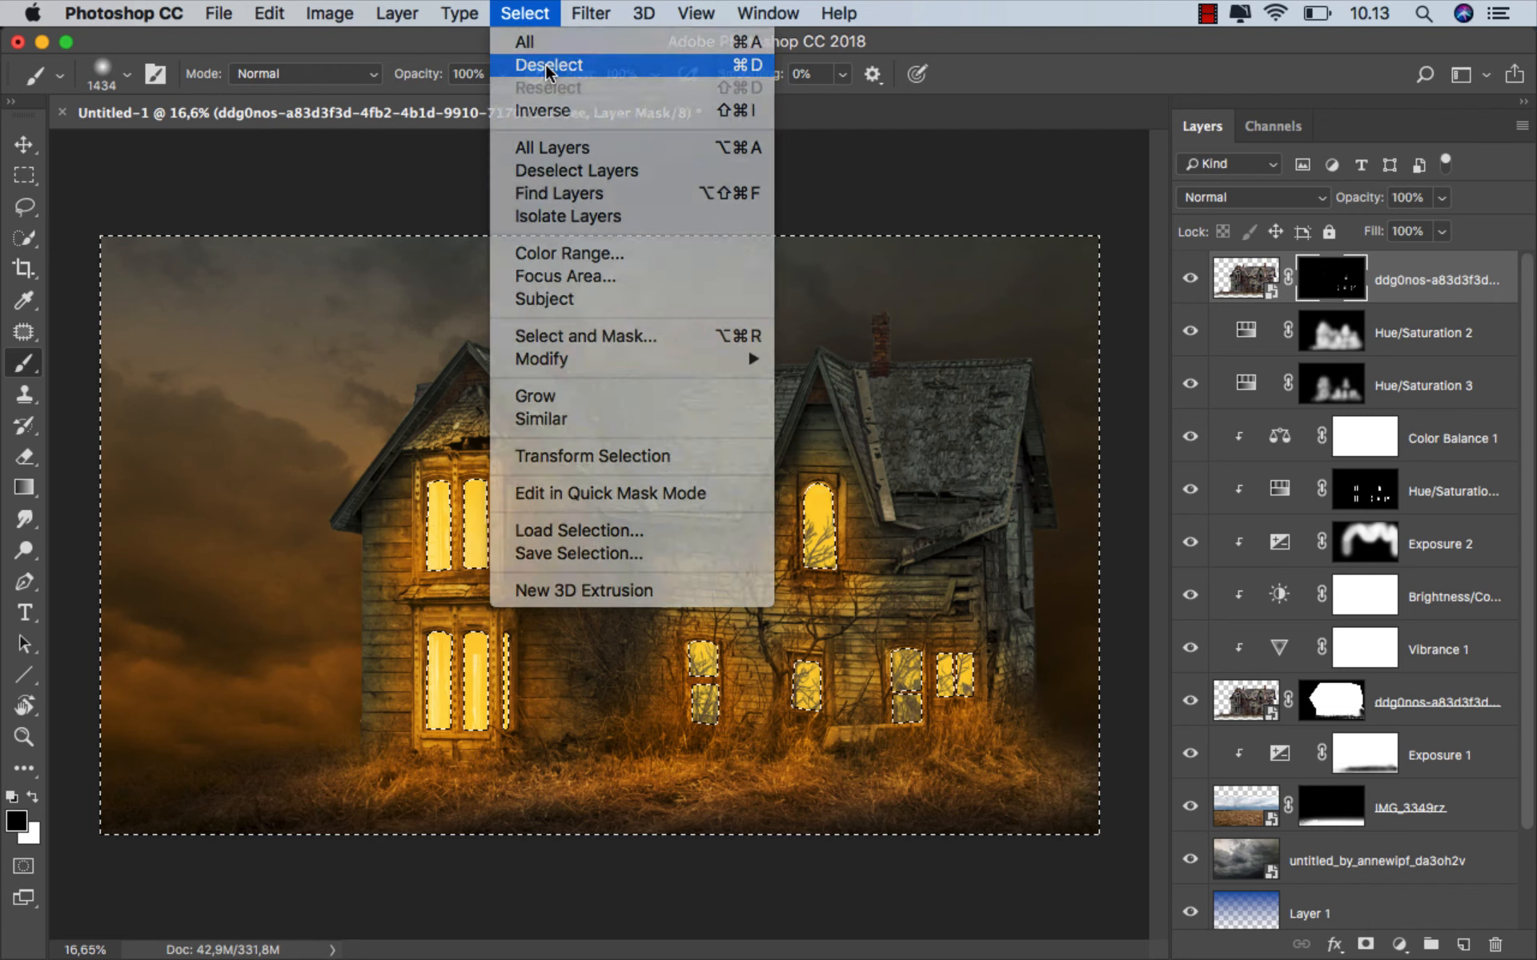
left_click_drag(486, 412, 442, 397)
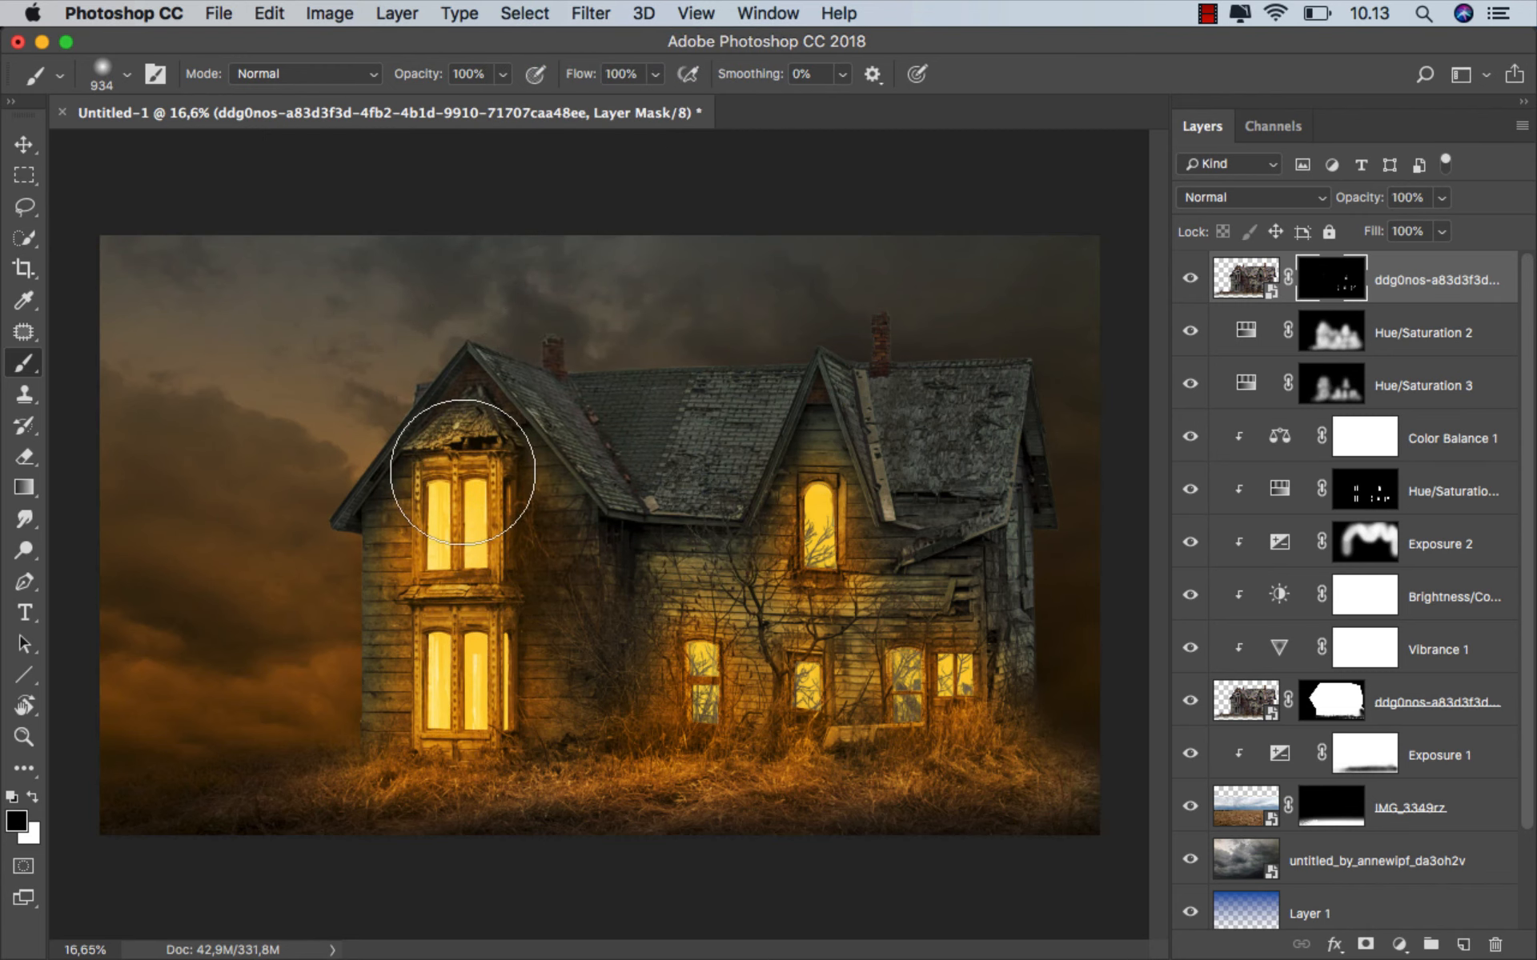
scroll(593, 529, "up", 2)
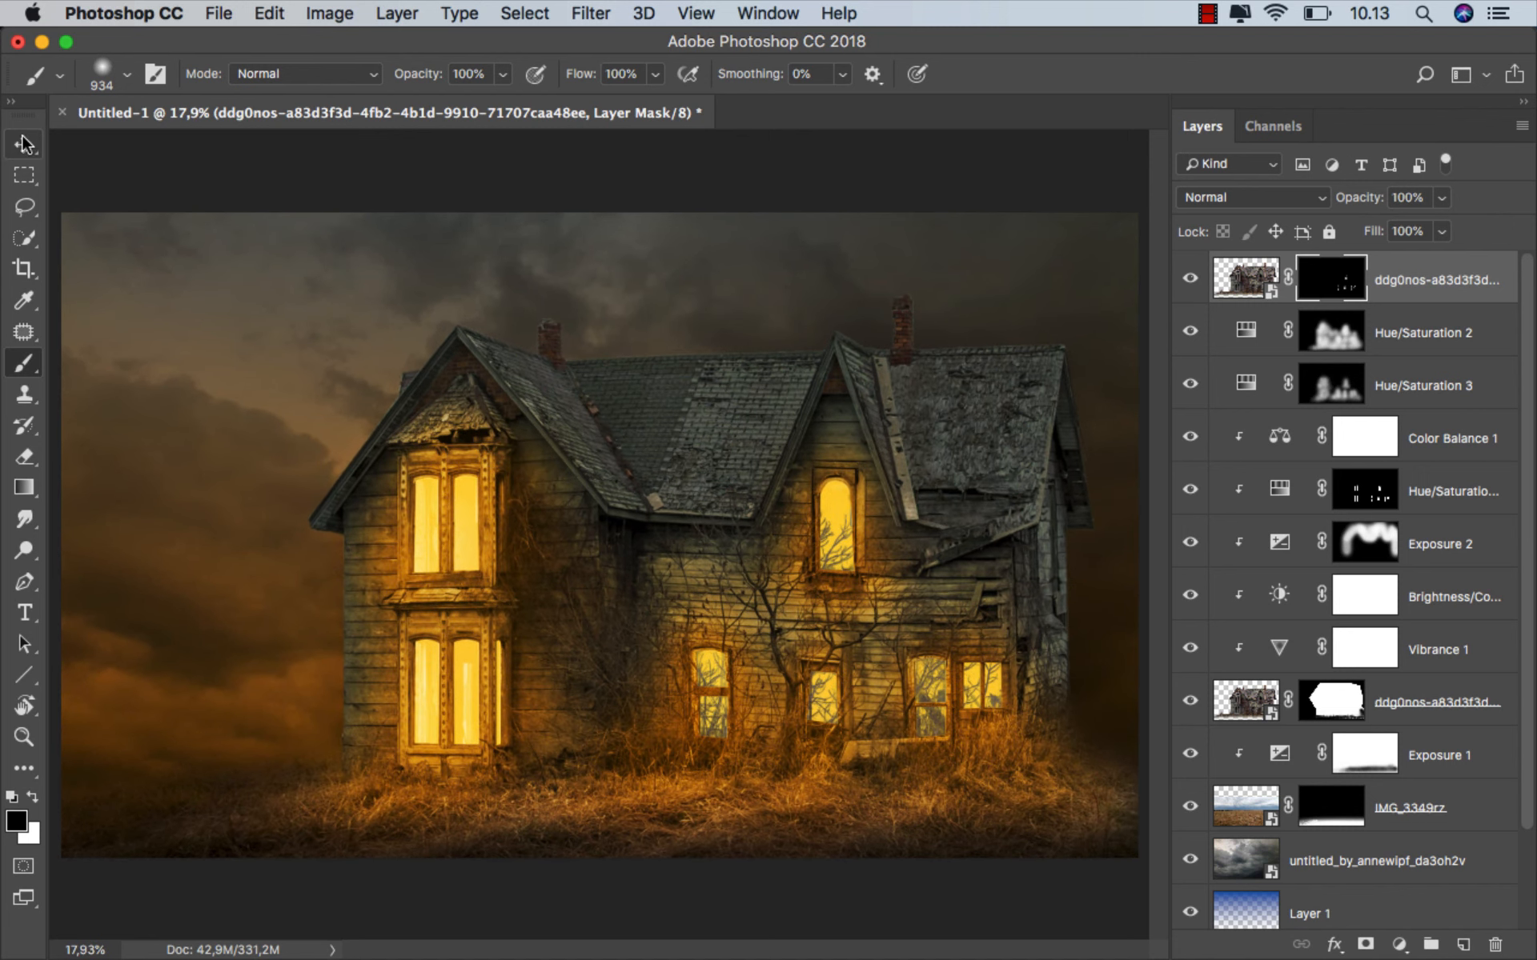
left_click(25, 145)
- Compare the glowing windows with and without the top house layer's branch silhouettes
scroll(943, 721, "up", 3)
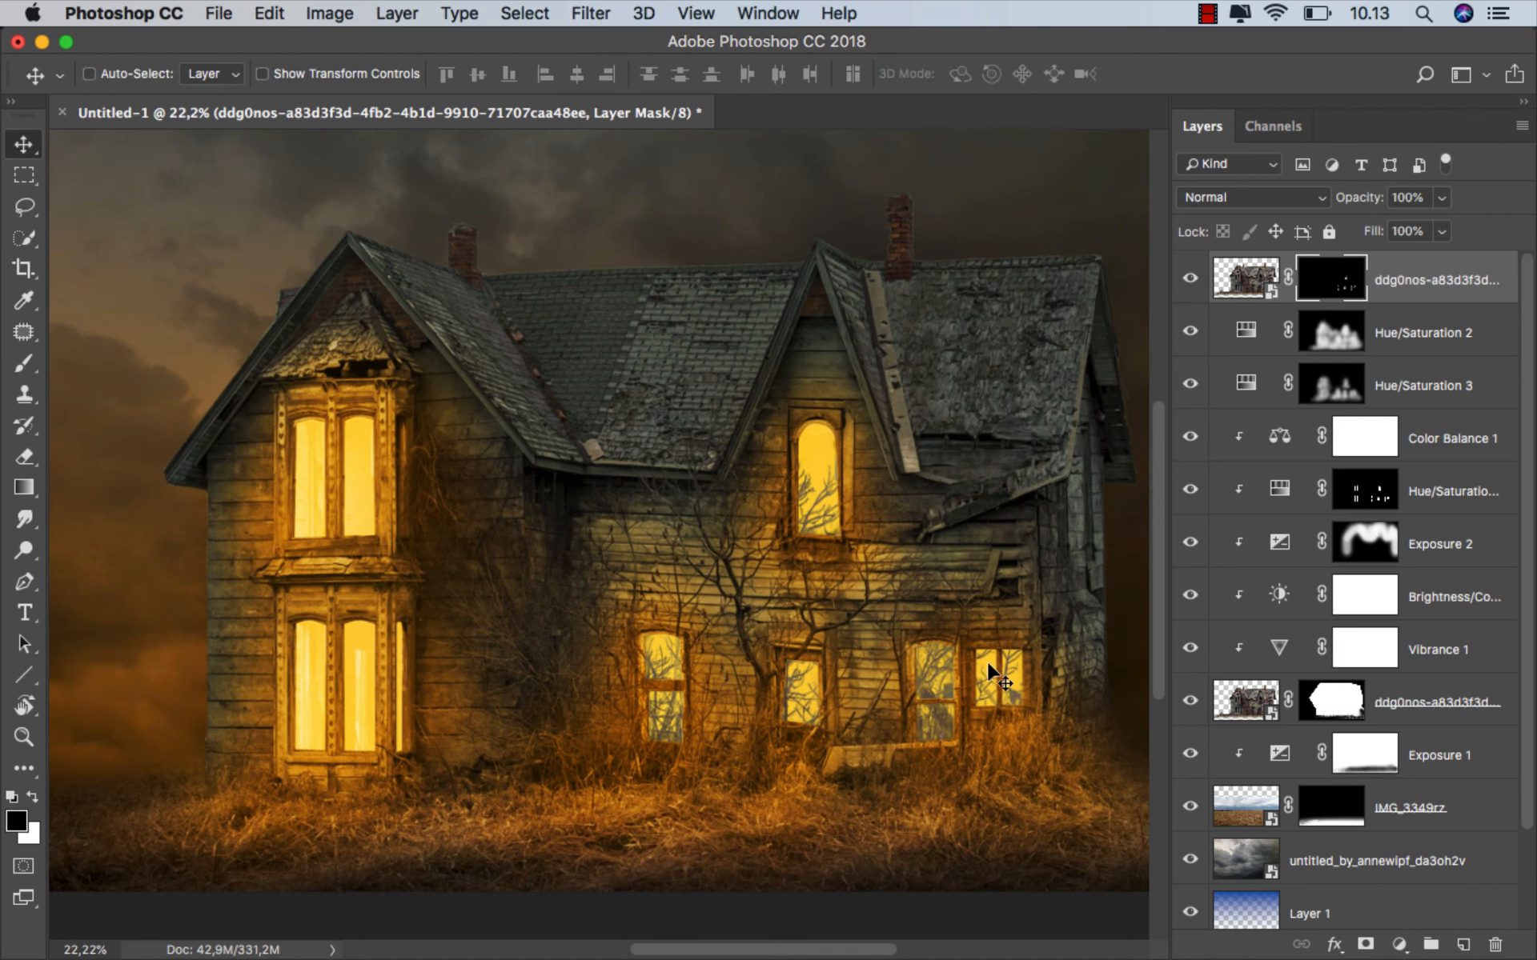
left_click(1190, 280)
left_click(1191, 282)
left_click(1190, 282)
scroll(1005, 356, "down", 2)
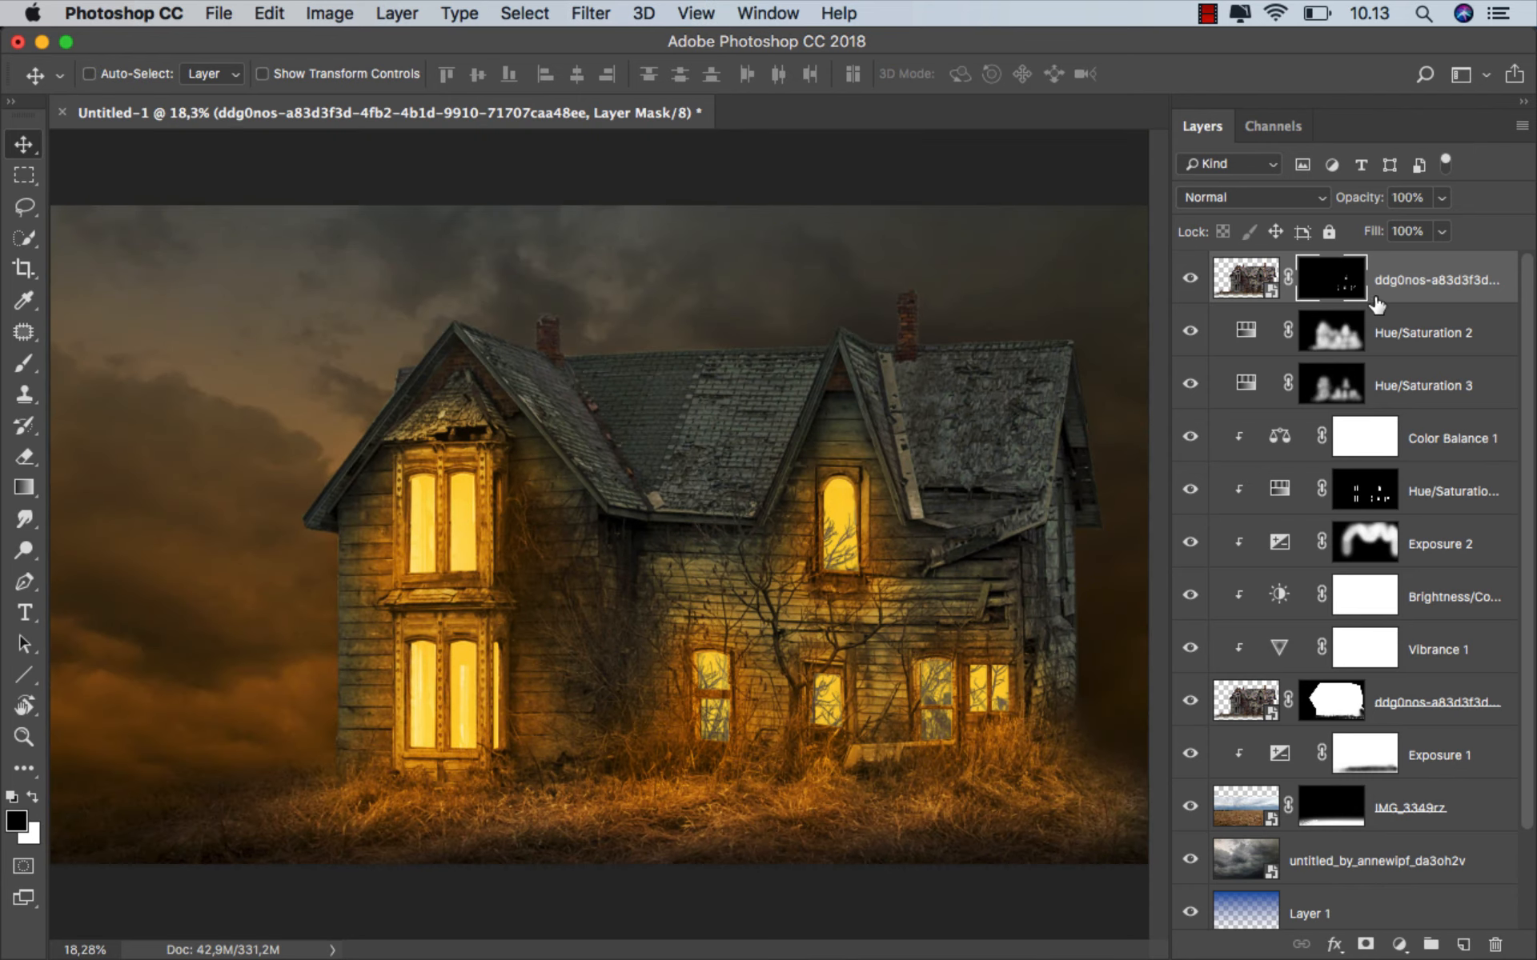
- Add a Hue/Saturation adjustment clipped to the top house layer, with Colorize on, Hue 31, Saturation 100 and Lightness -50
key("super+2")
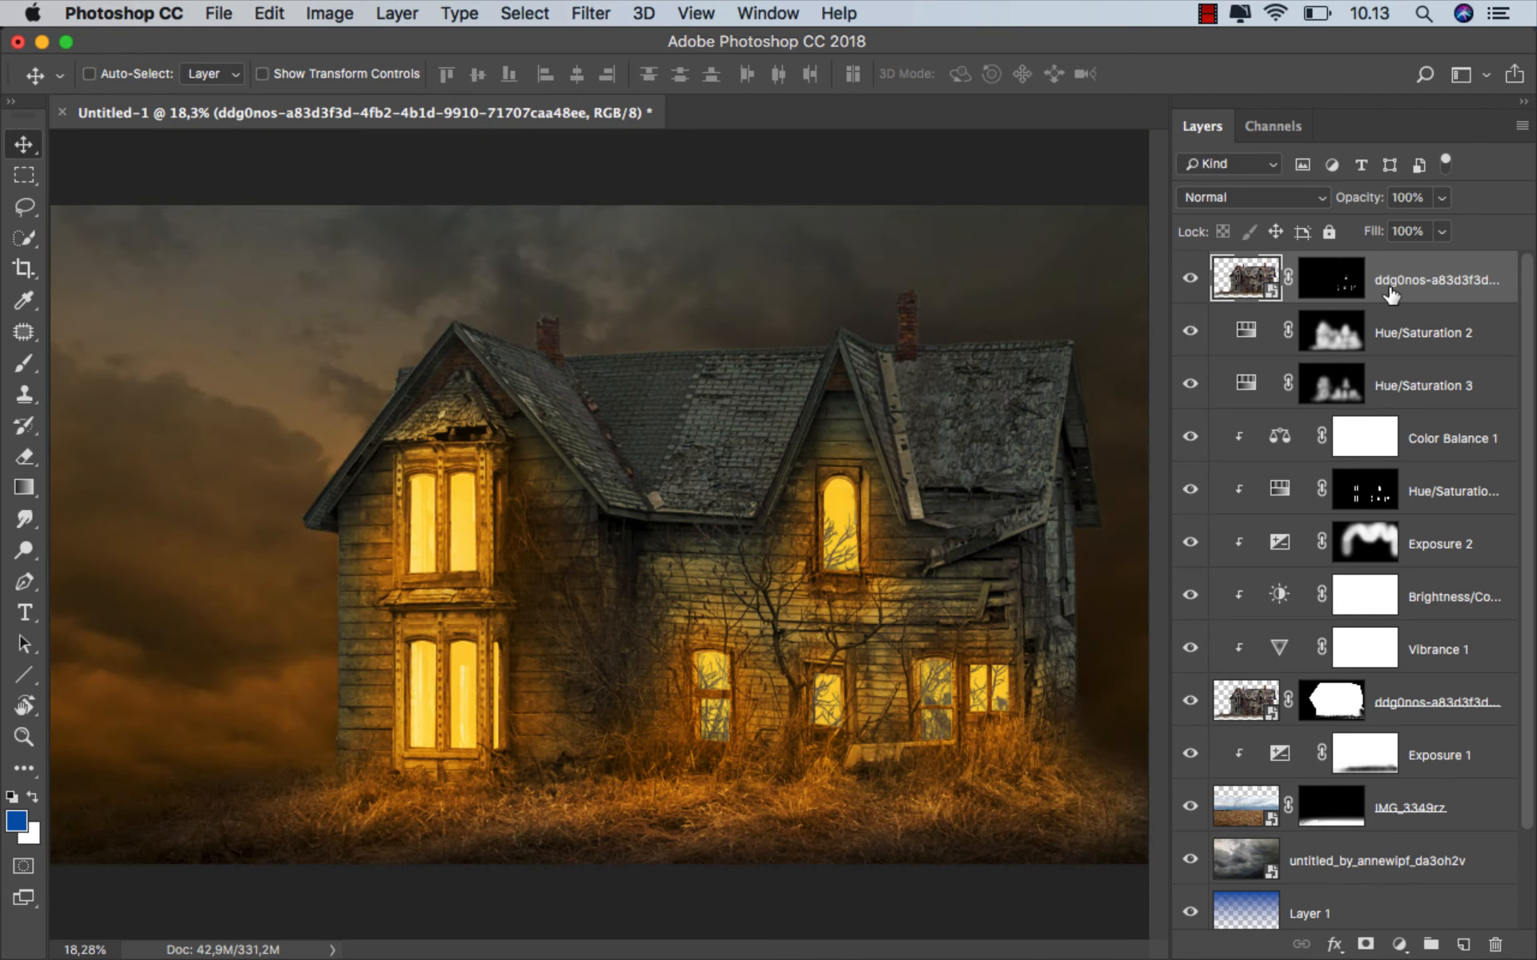
left_click(1398, 947)
left_click(1415, 678)
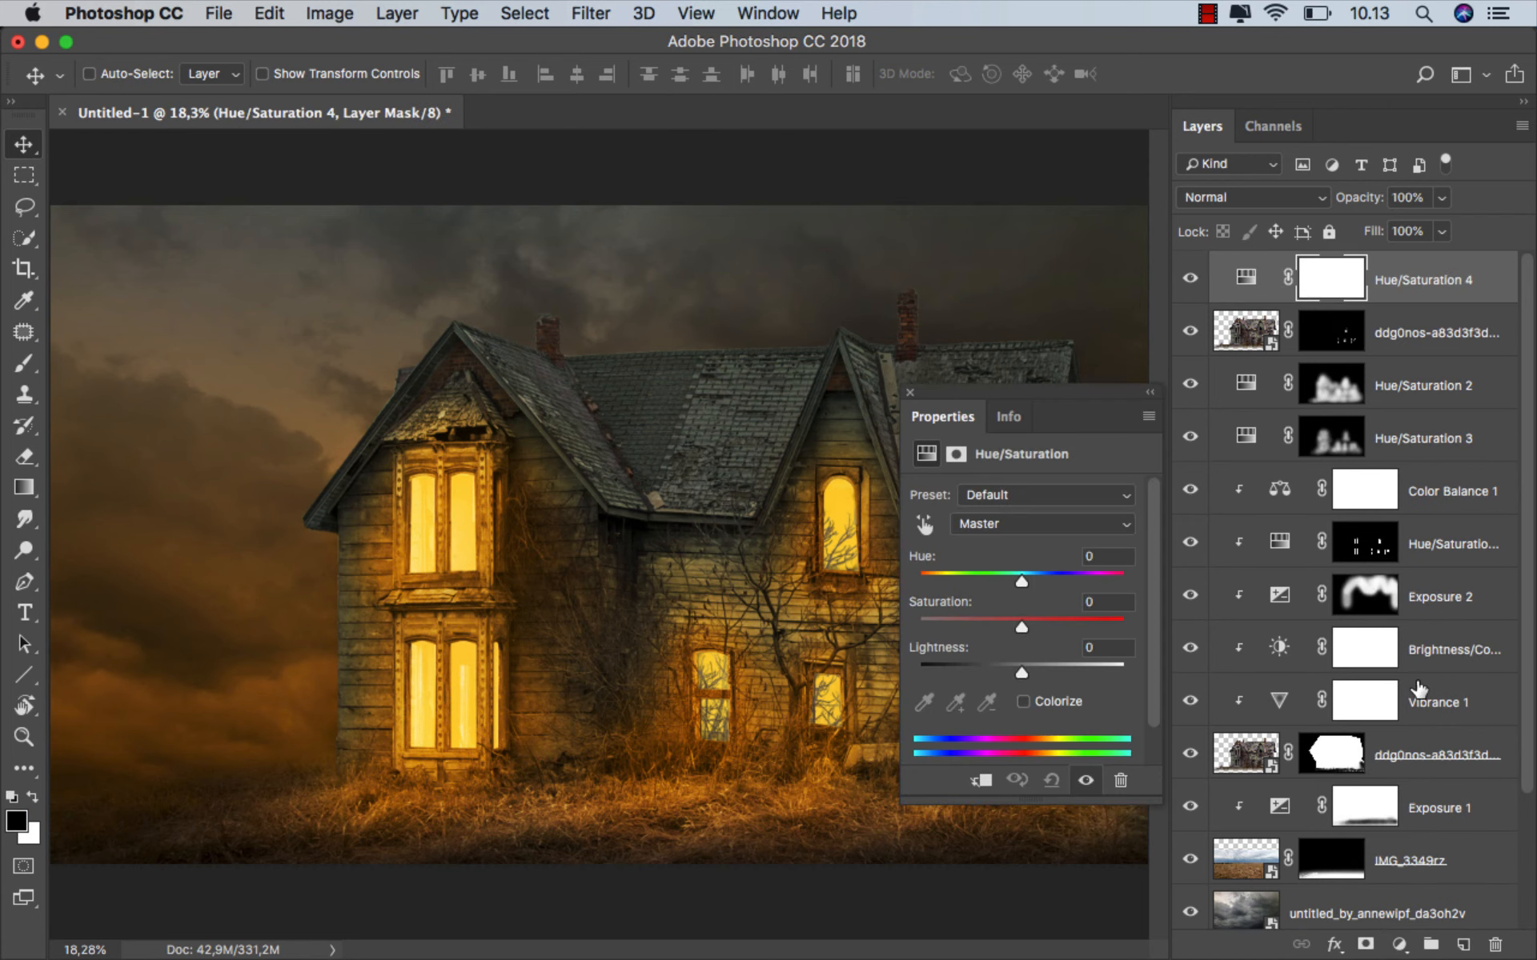
left_click(981, 780)
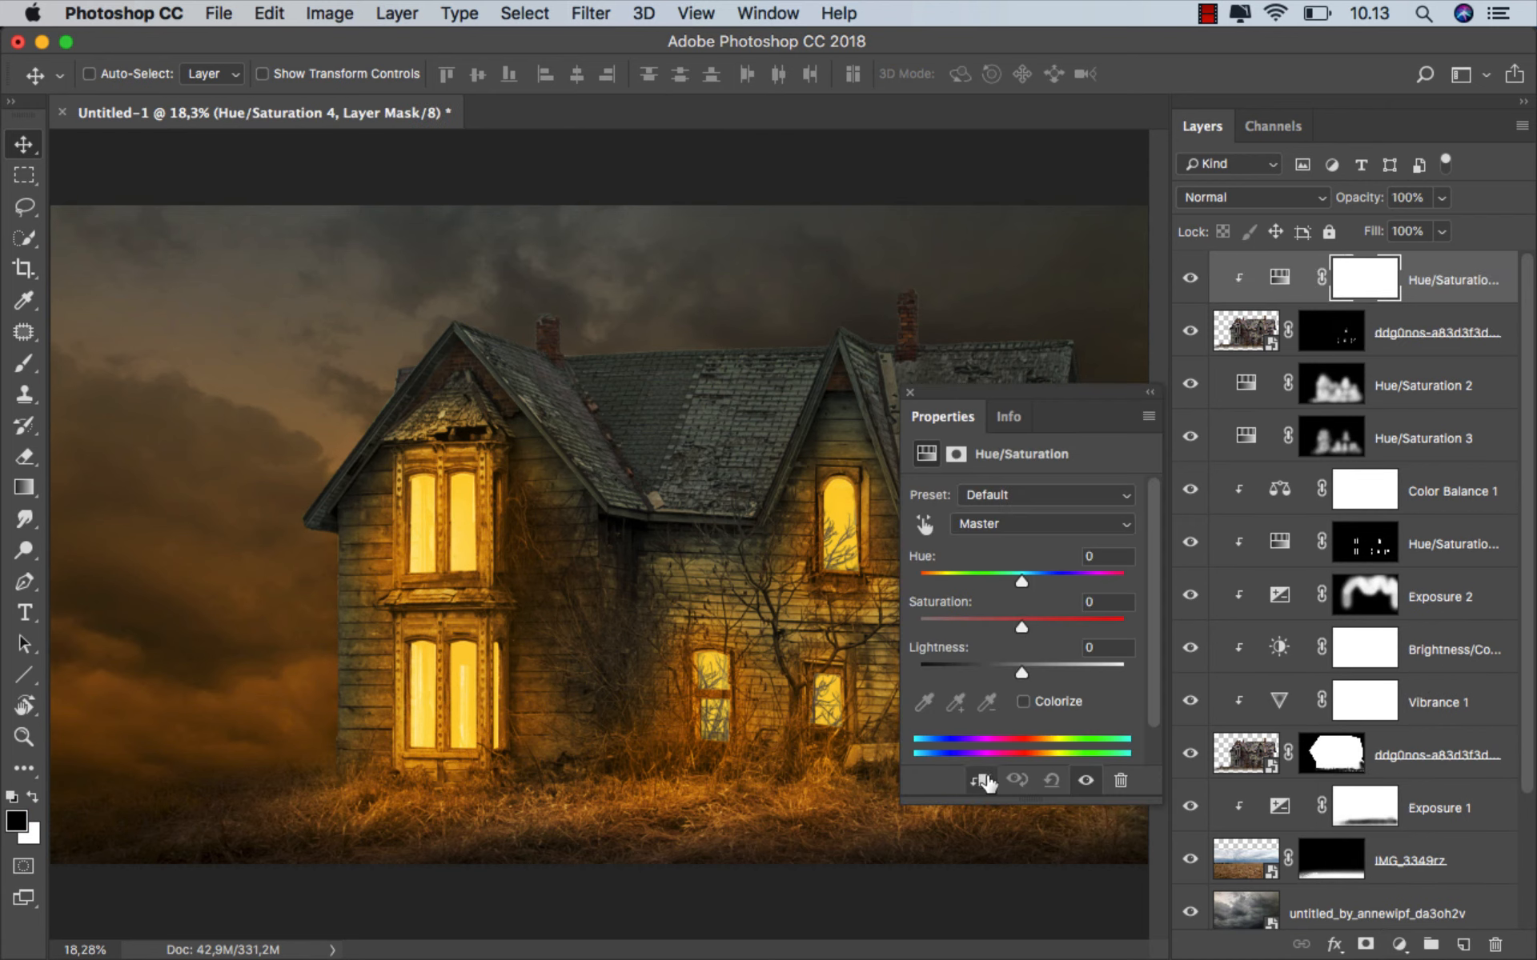
left_click(1024, 702)
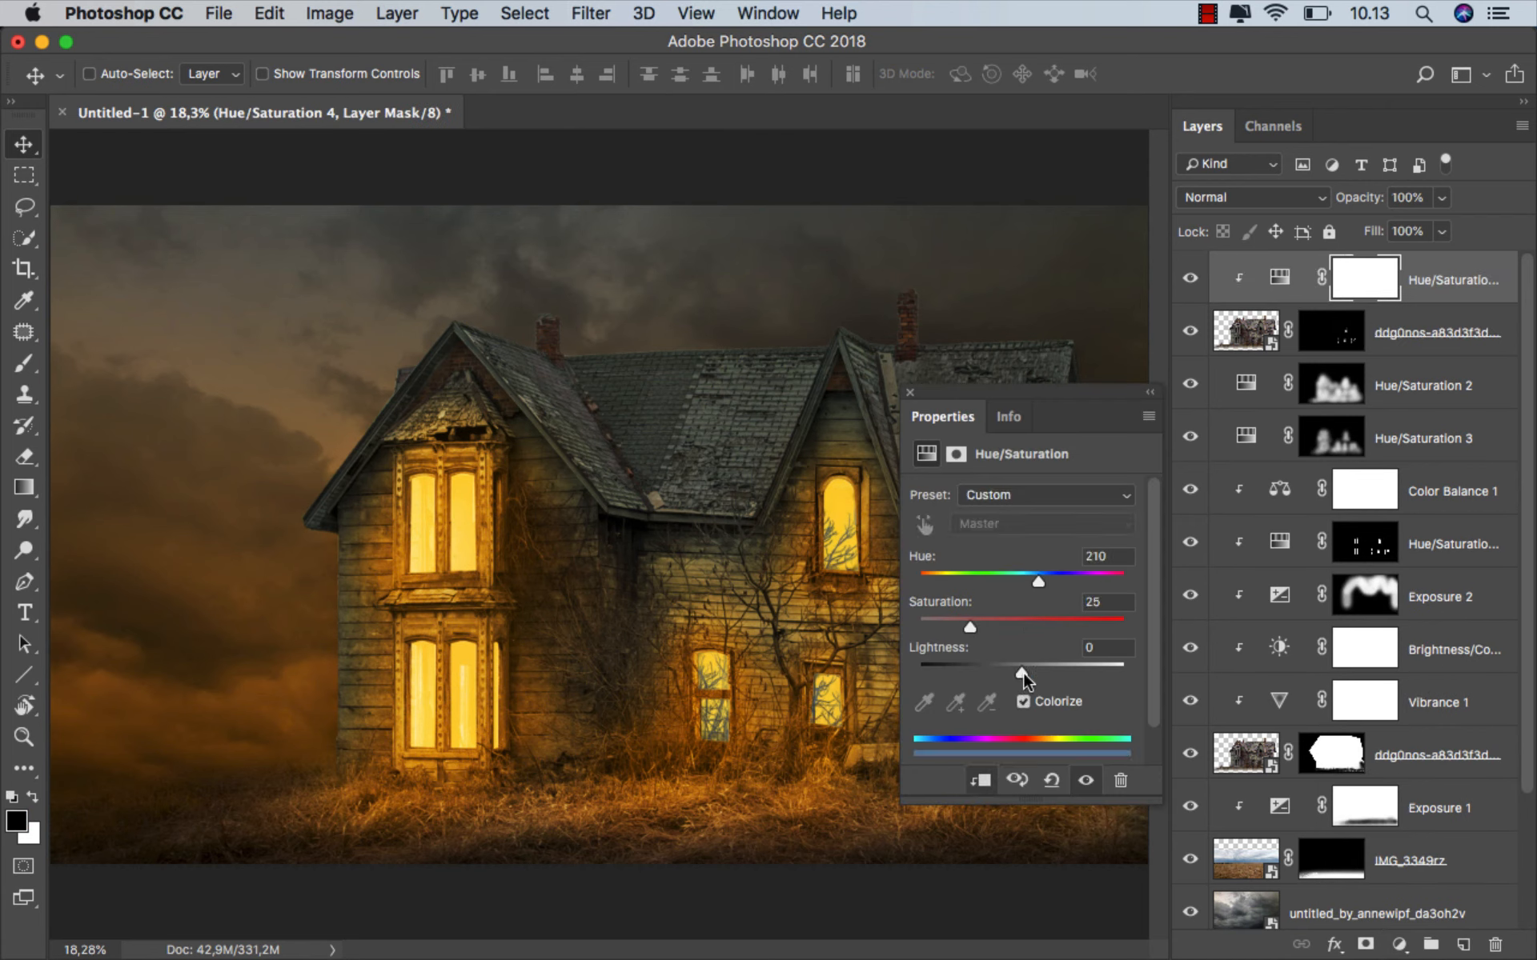
left_click_drag(1019, 668, 1135, 626)
left_click_drag(1047, 578, 935, 581)
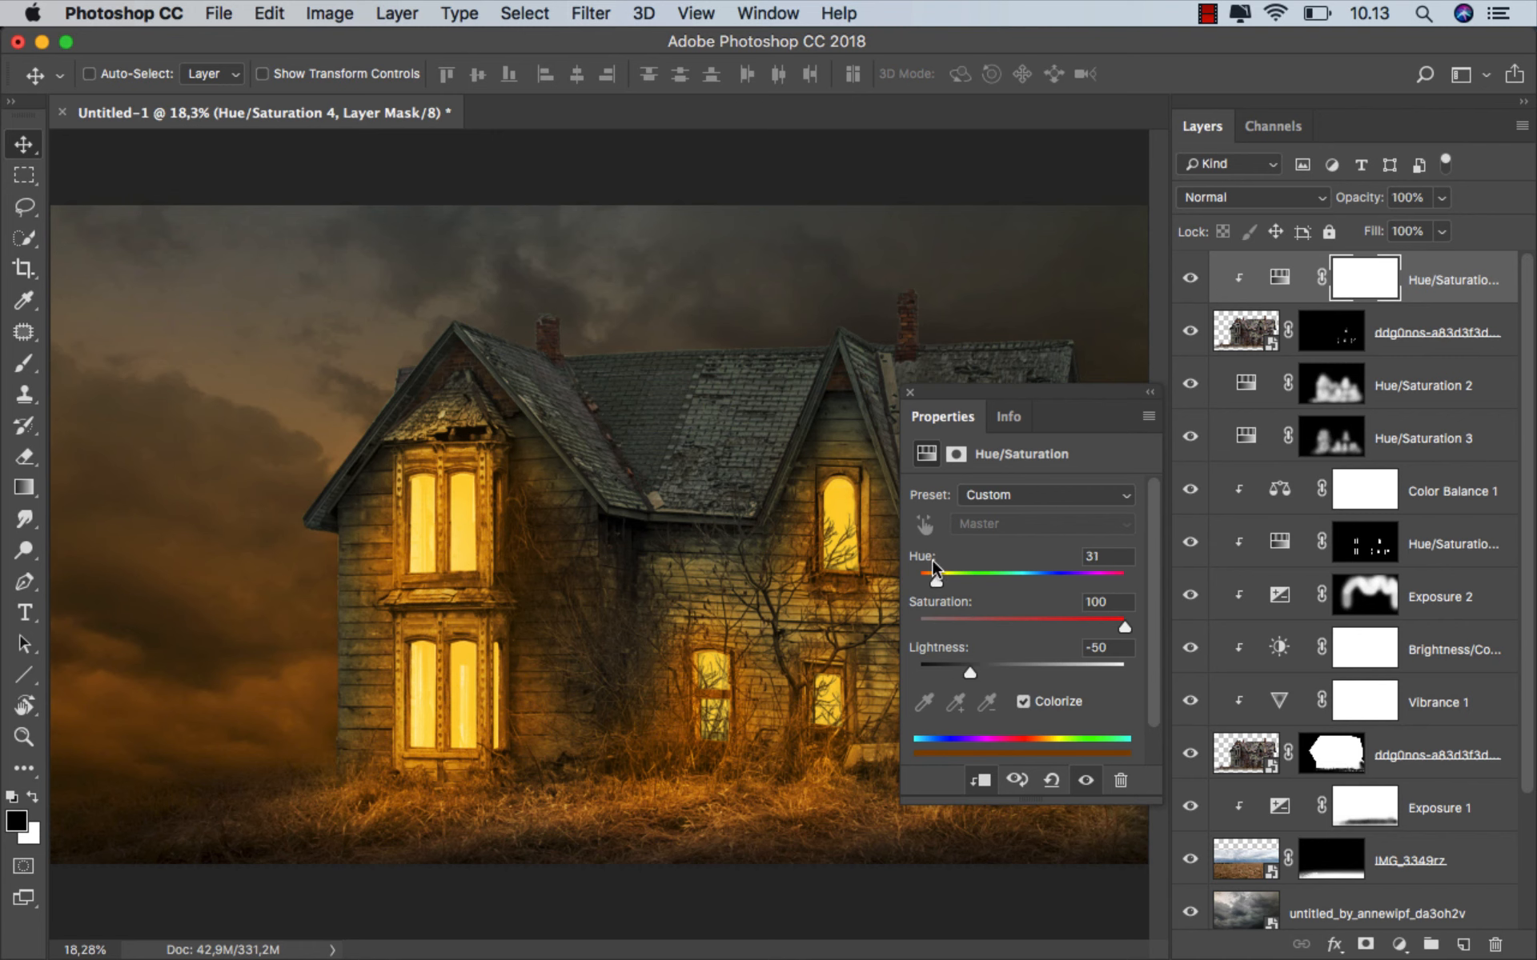
left_click(909, 393)
- Compare the window branches with and without the clipped Hue/Saturation adjustment and the top house layer
scroll(965, 712, "up", 3)
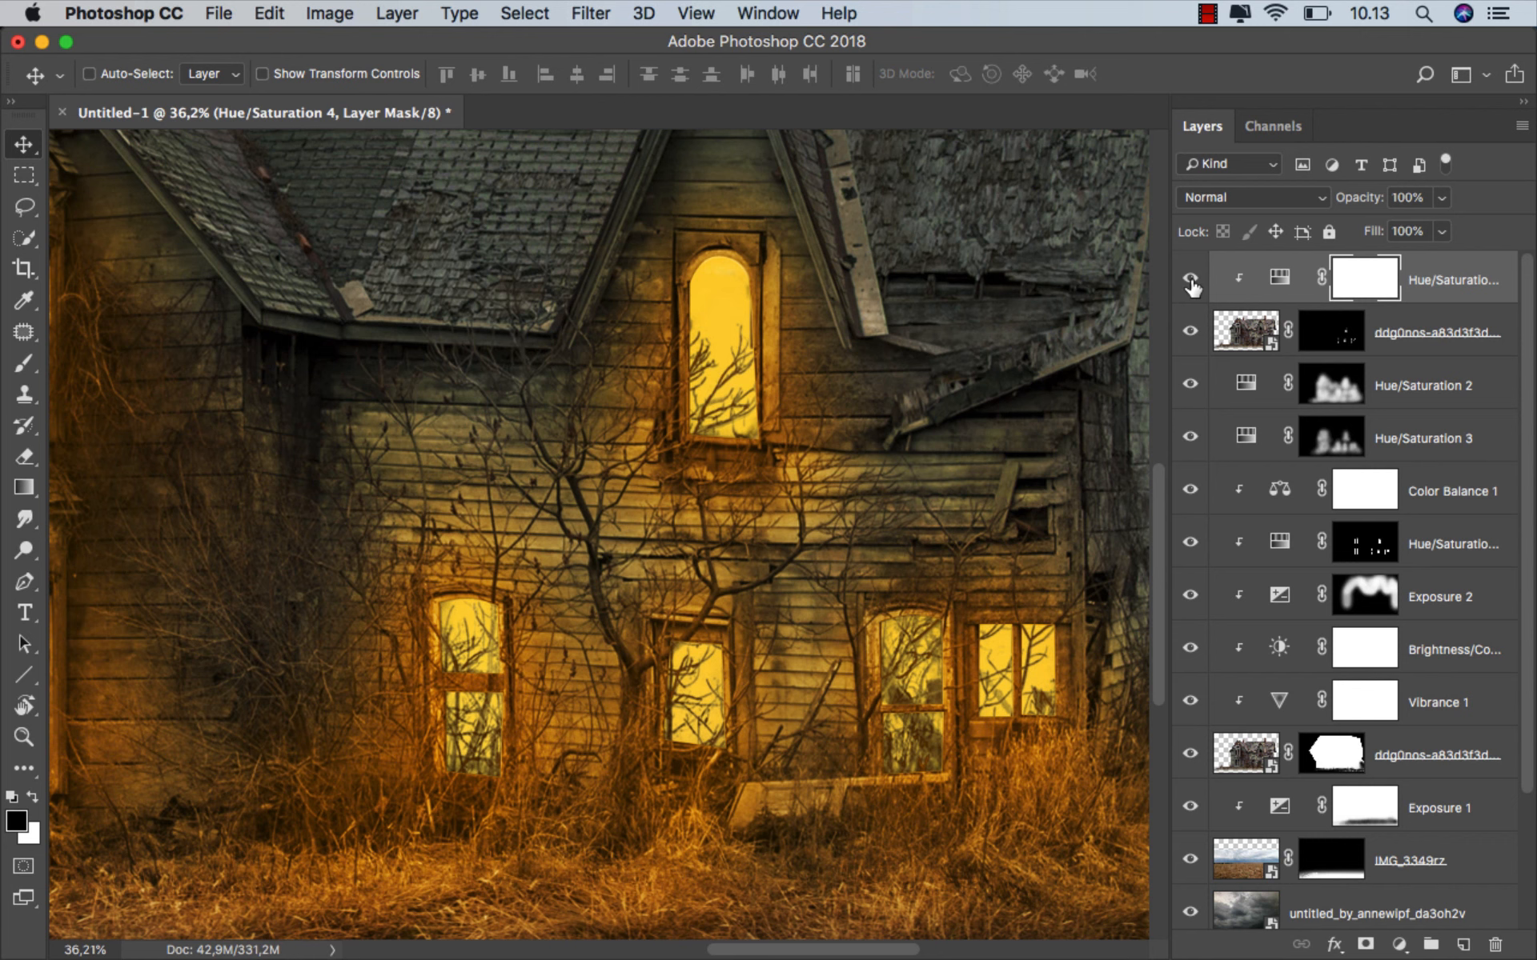
left_click(1190, 279)
left_click(1190, 279)
left_click(1190, 332)
left_click(1190, 332)
scroll(873, 580, "down", 1)
scroll(873, 584, "down", 3)
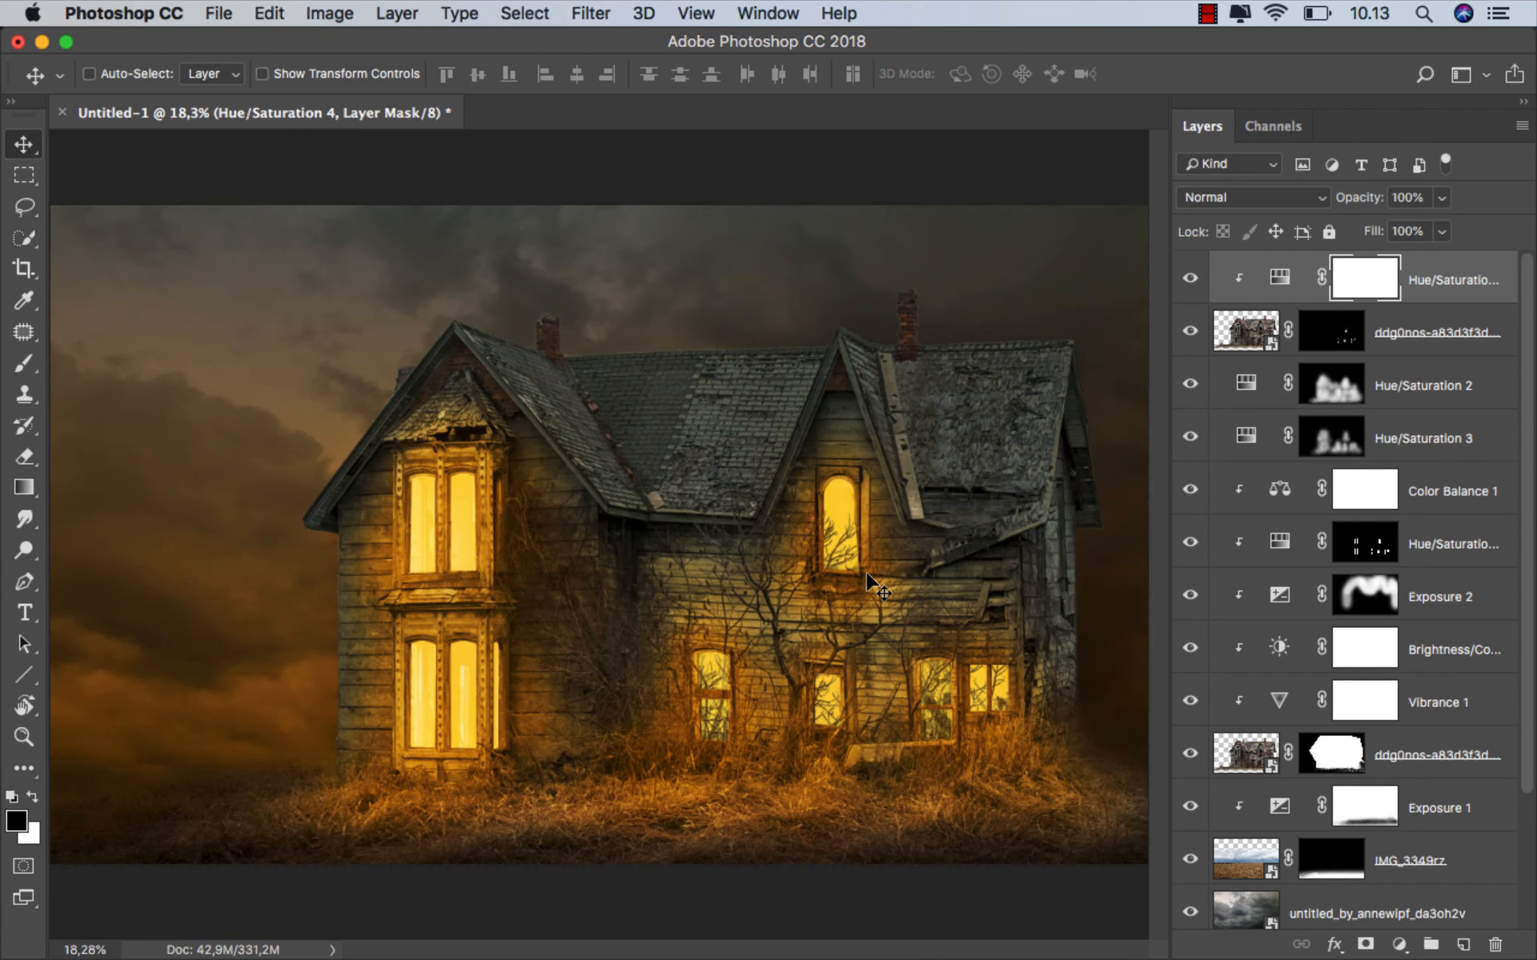
- Add a Curves adjustment above all layers, raising the RGB curve's midtones and its highlights to input 193, output 207
left_click(1438, 284)
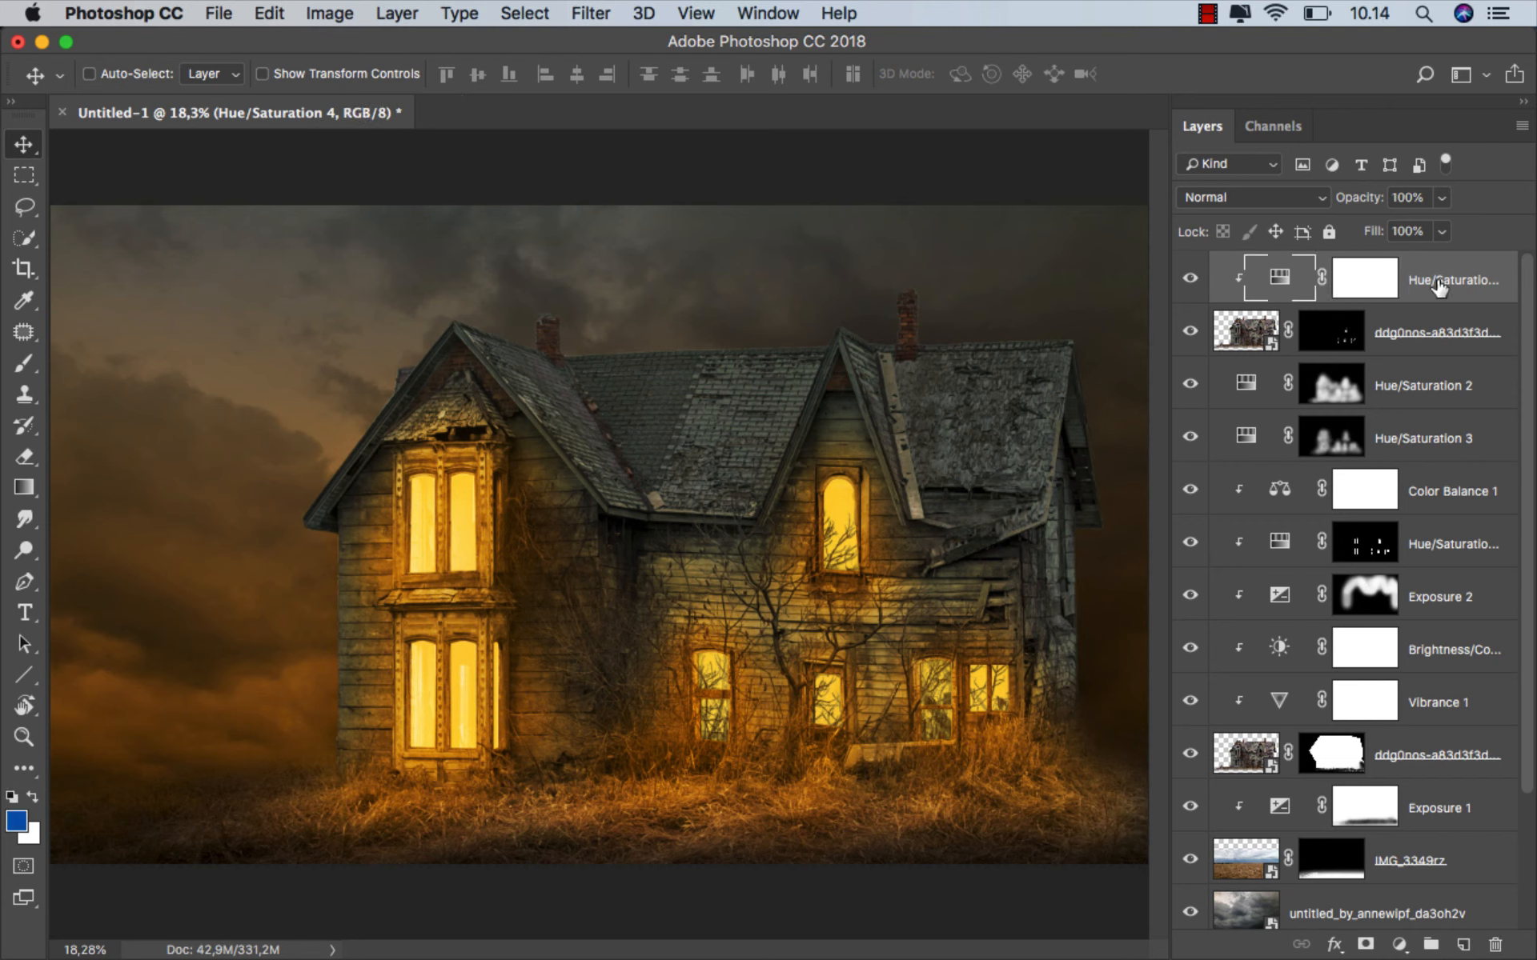
left_click(1399, 944)
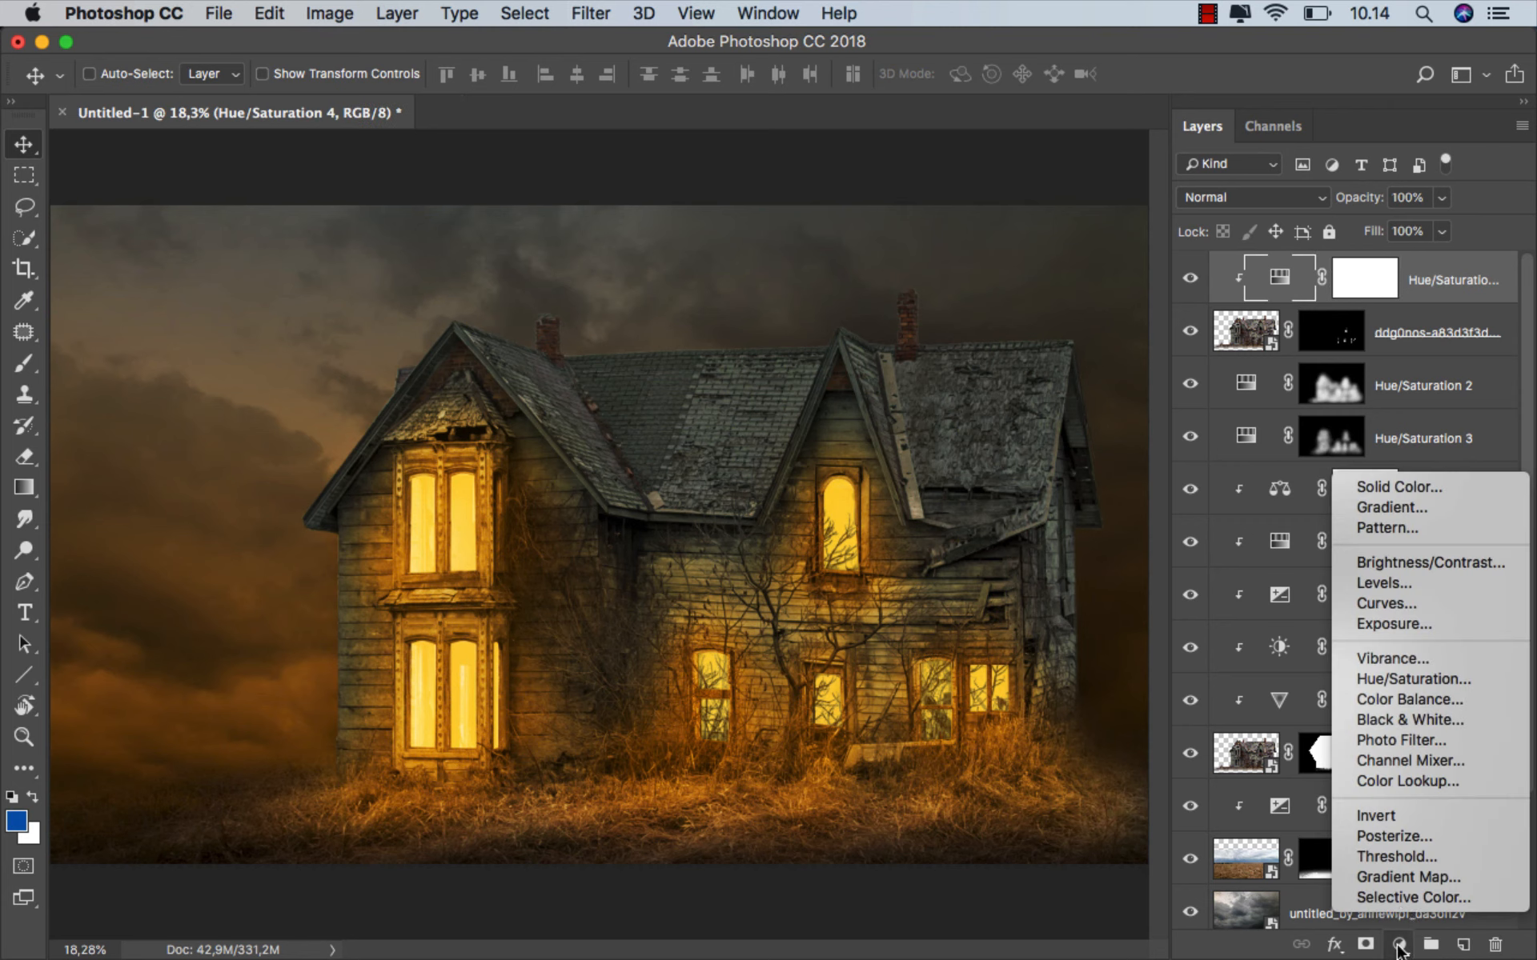
left_click(1418, 602)
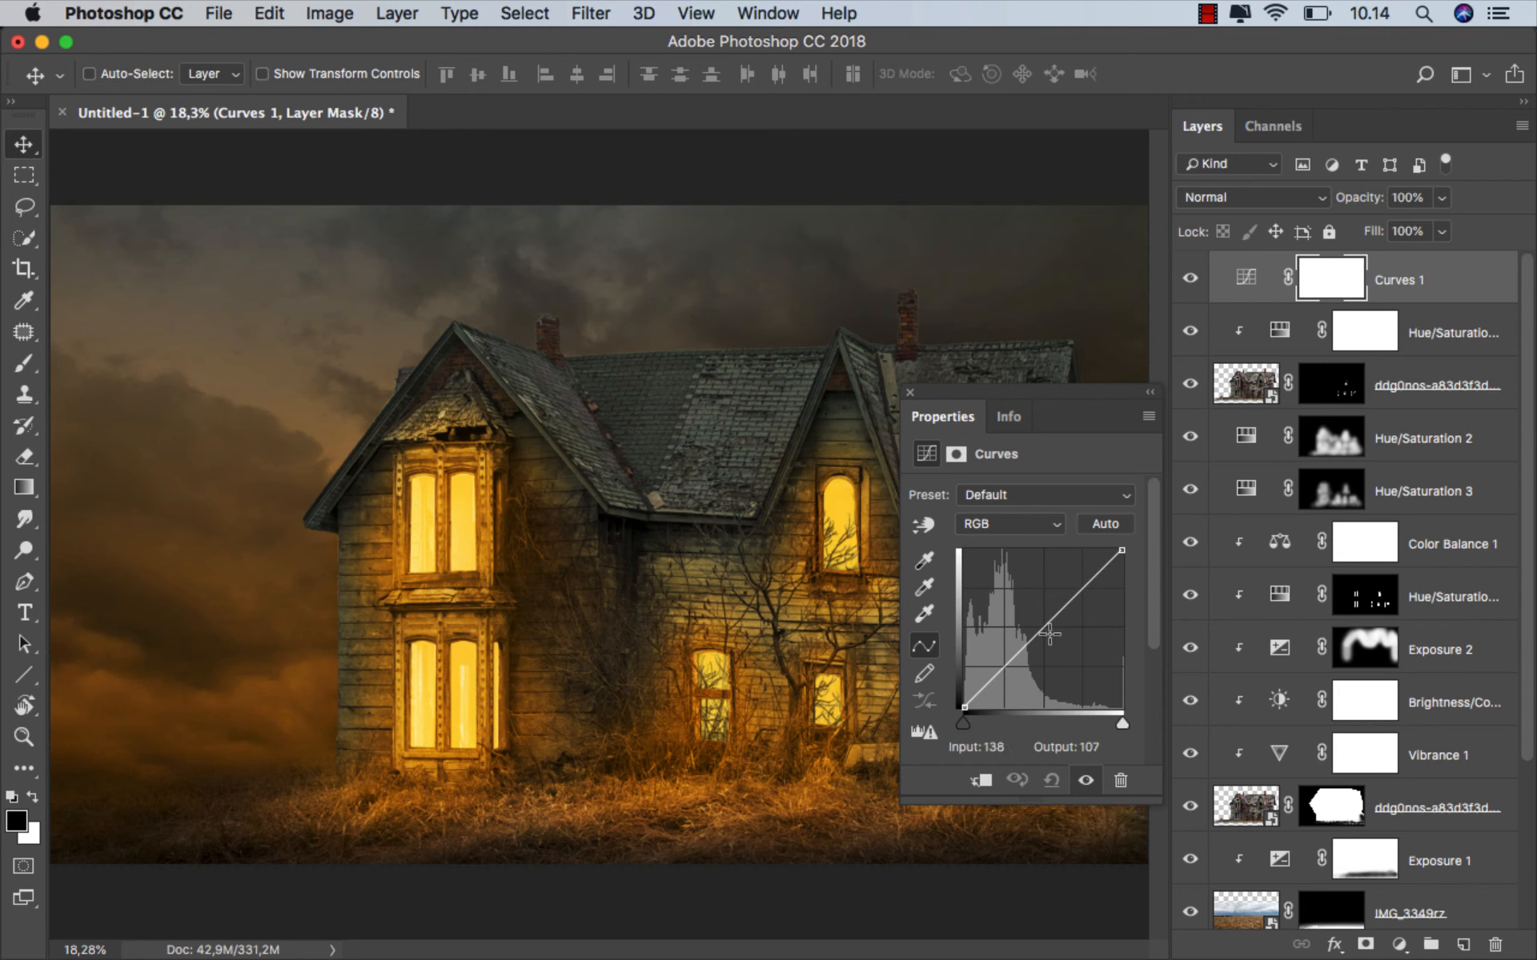
left_click_drag(1045, 626, 1083, 579)
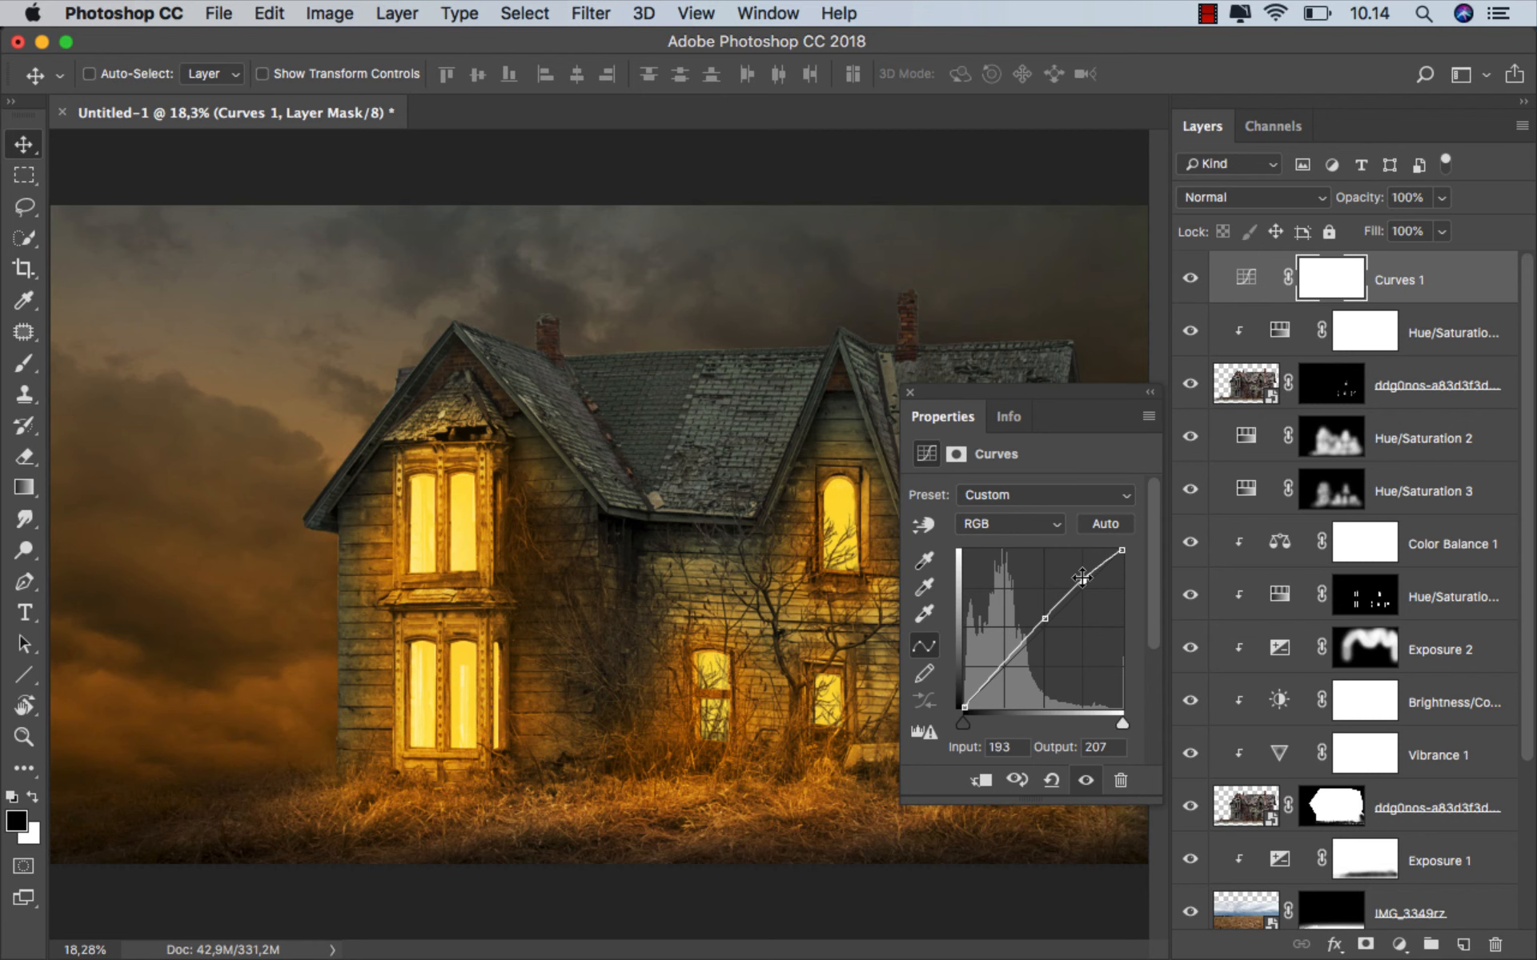
left_click(909, 392)
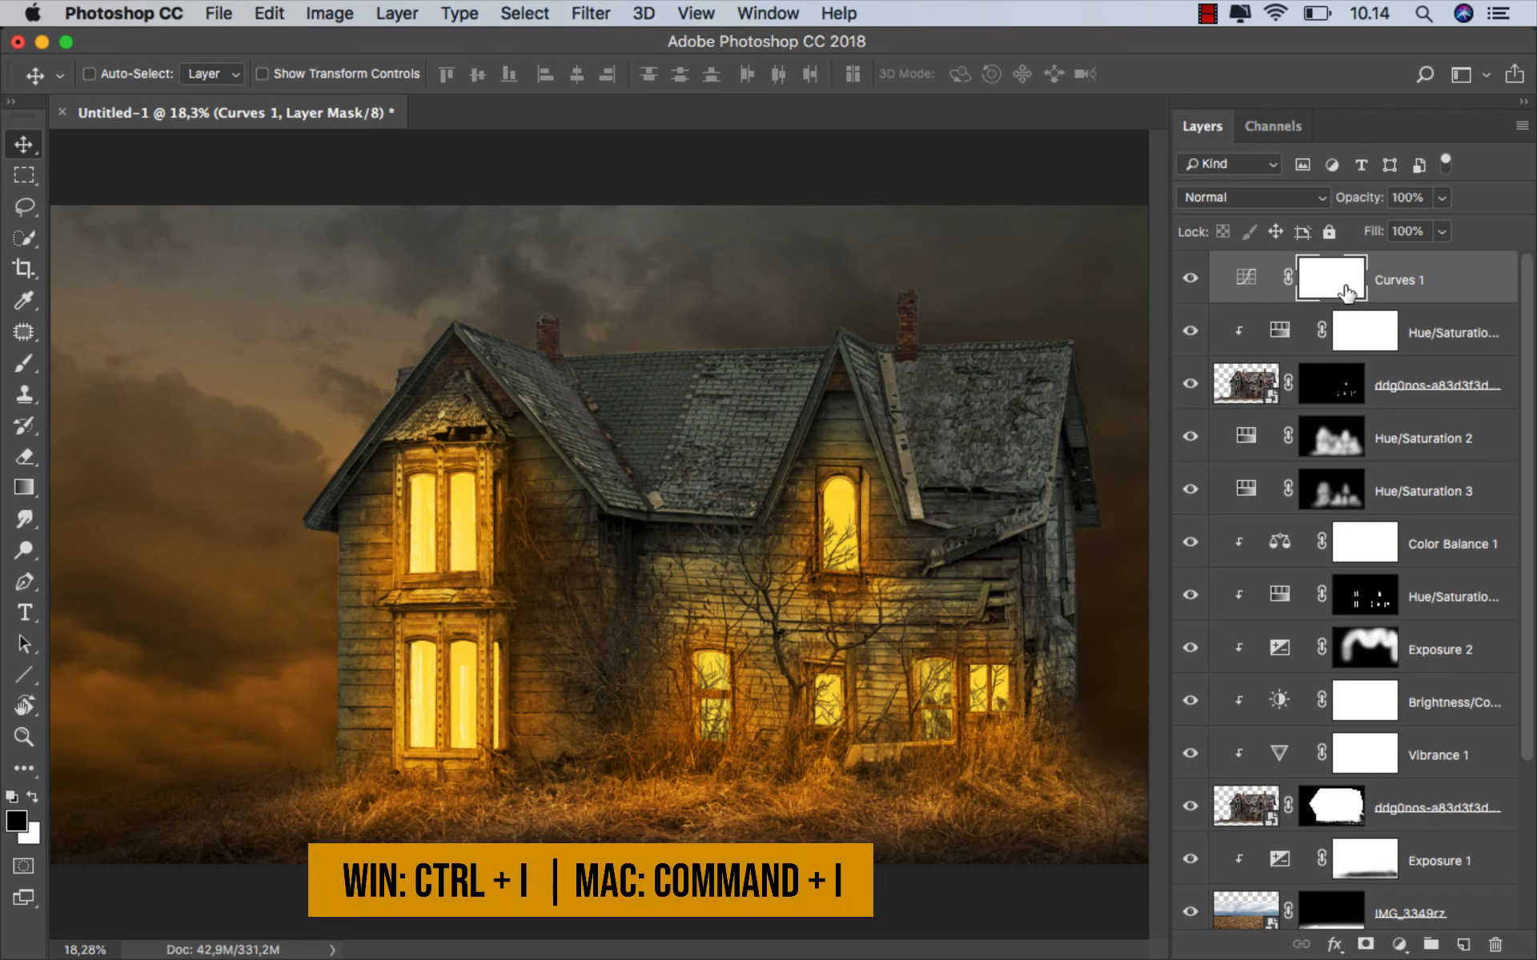
- Invert the Curves layer's mask to black and ready the Brush tool with white as the foreground colour
key("super+i")
left_click_drag(24, 362, 64, 362)
left_click(34, 797)
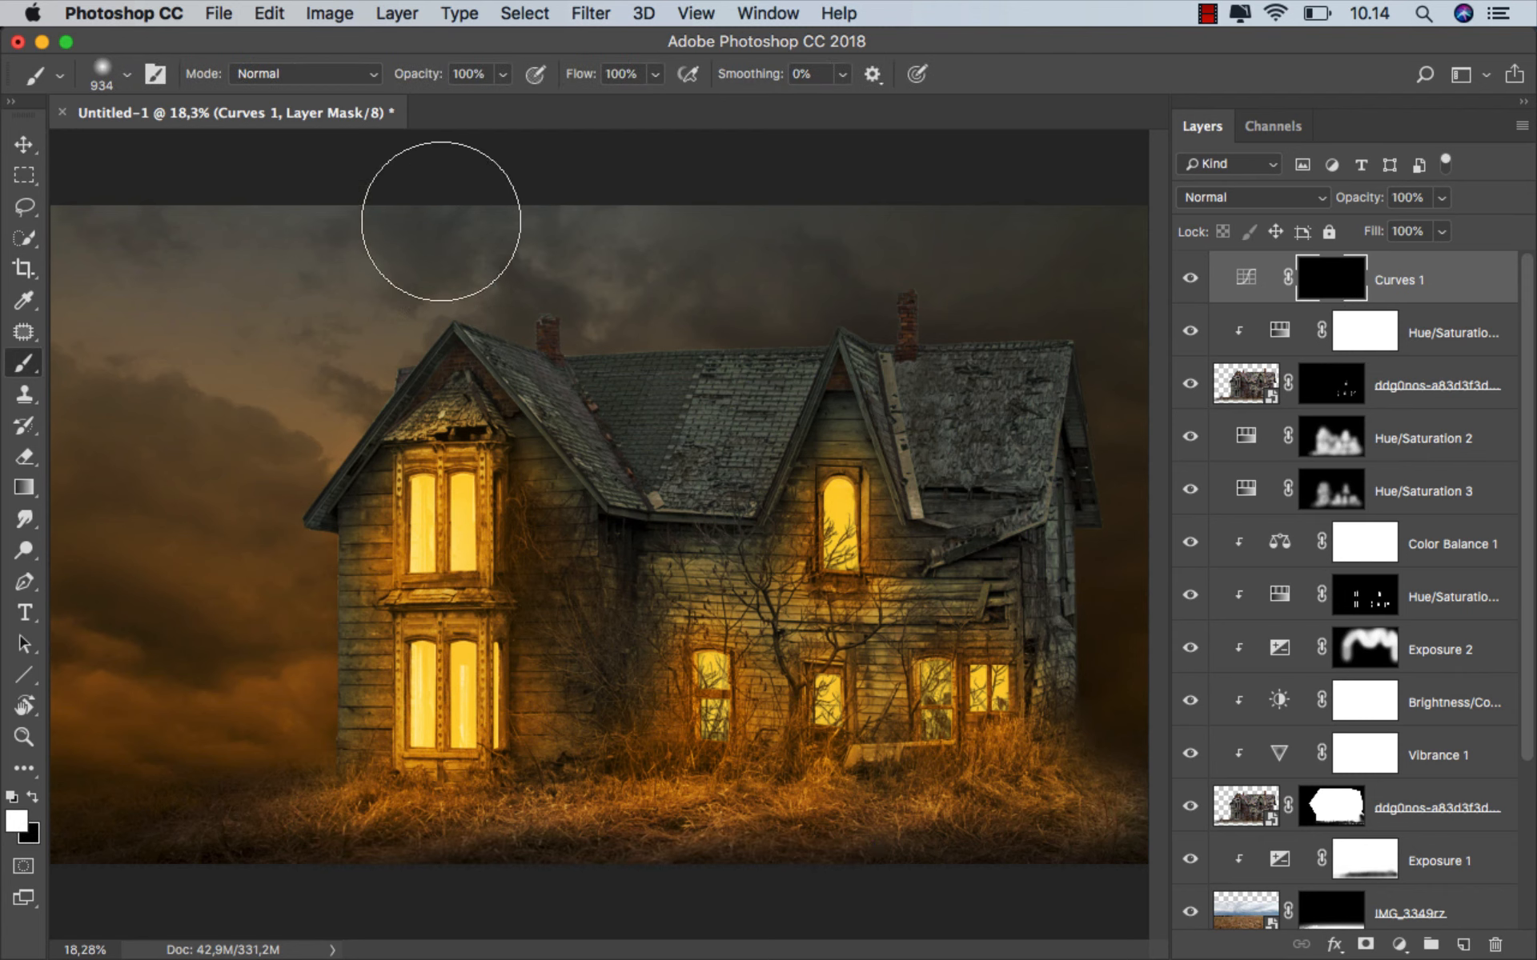
- Set the brush opacity to 43% and paint white on the Curves mask over the house's glowing windows
left_click(501, 75)
left_click_drag(496, 94, 453, 96)
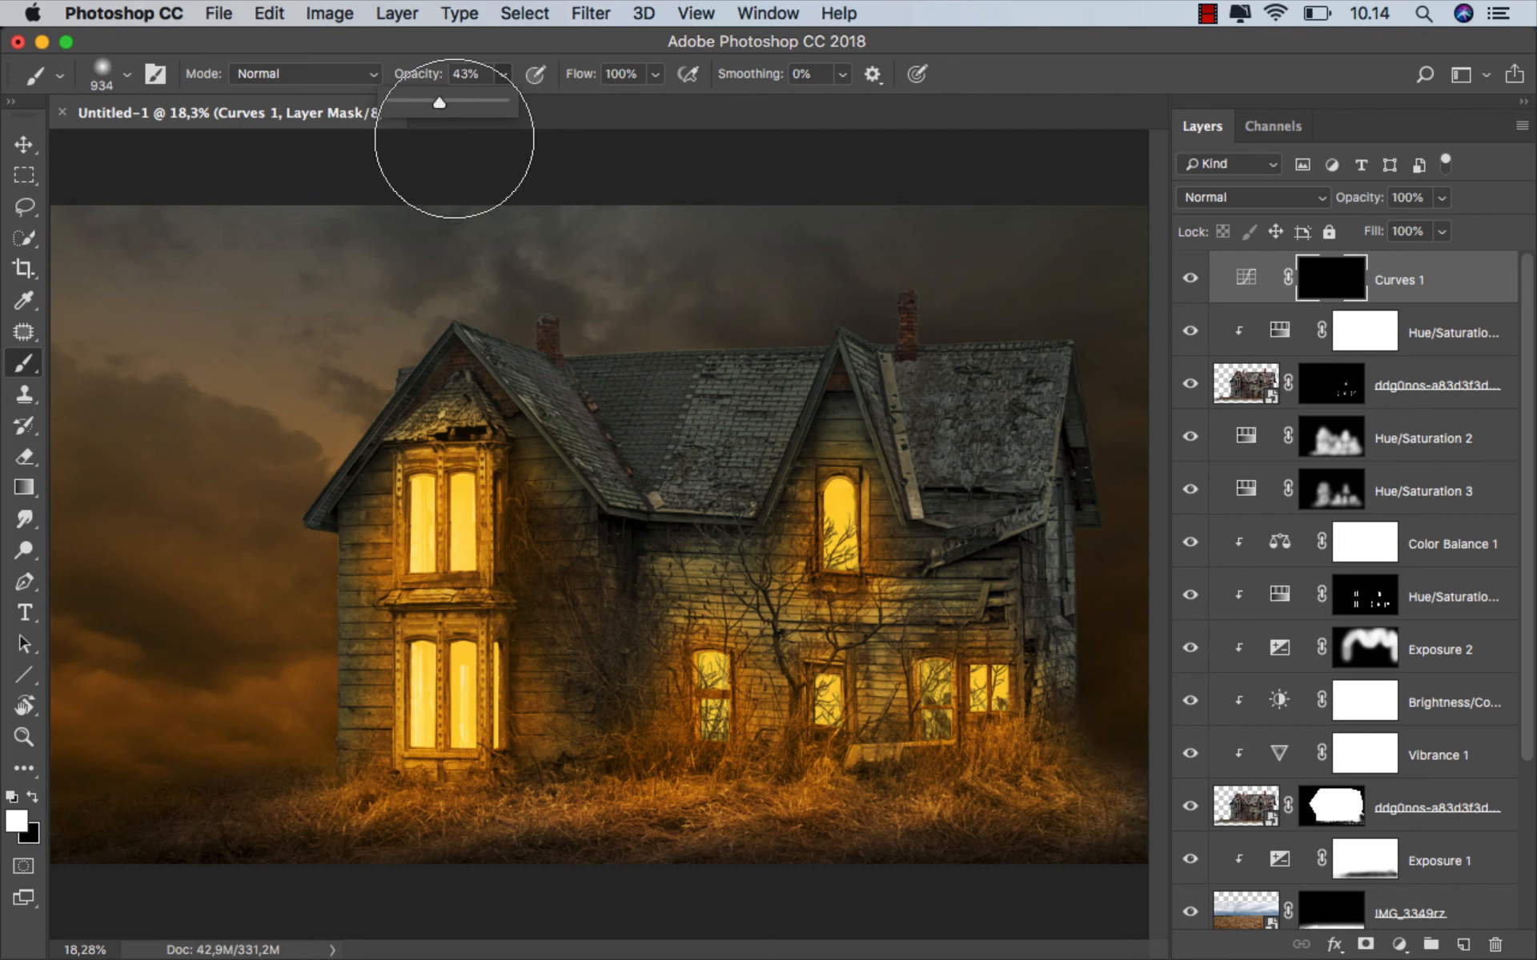
left_click_drag(584, 480, 560, 496)
left_click(442, 482)
left_click_drag(442, 483, 442, 697)
left_click_drag(729, 700, 951, 702)
left_click(978, 685)
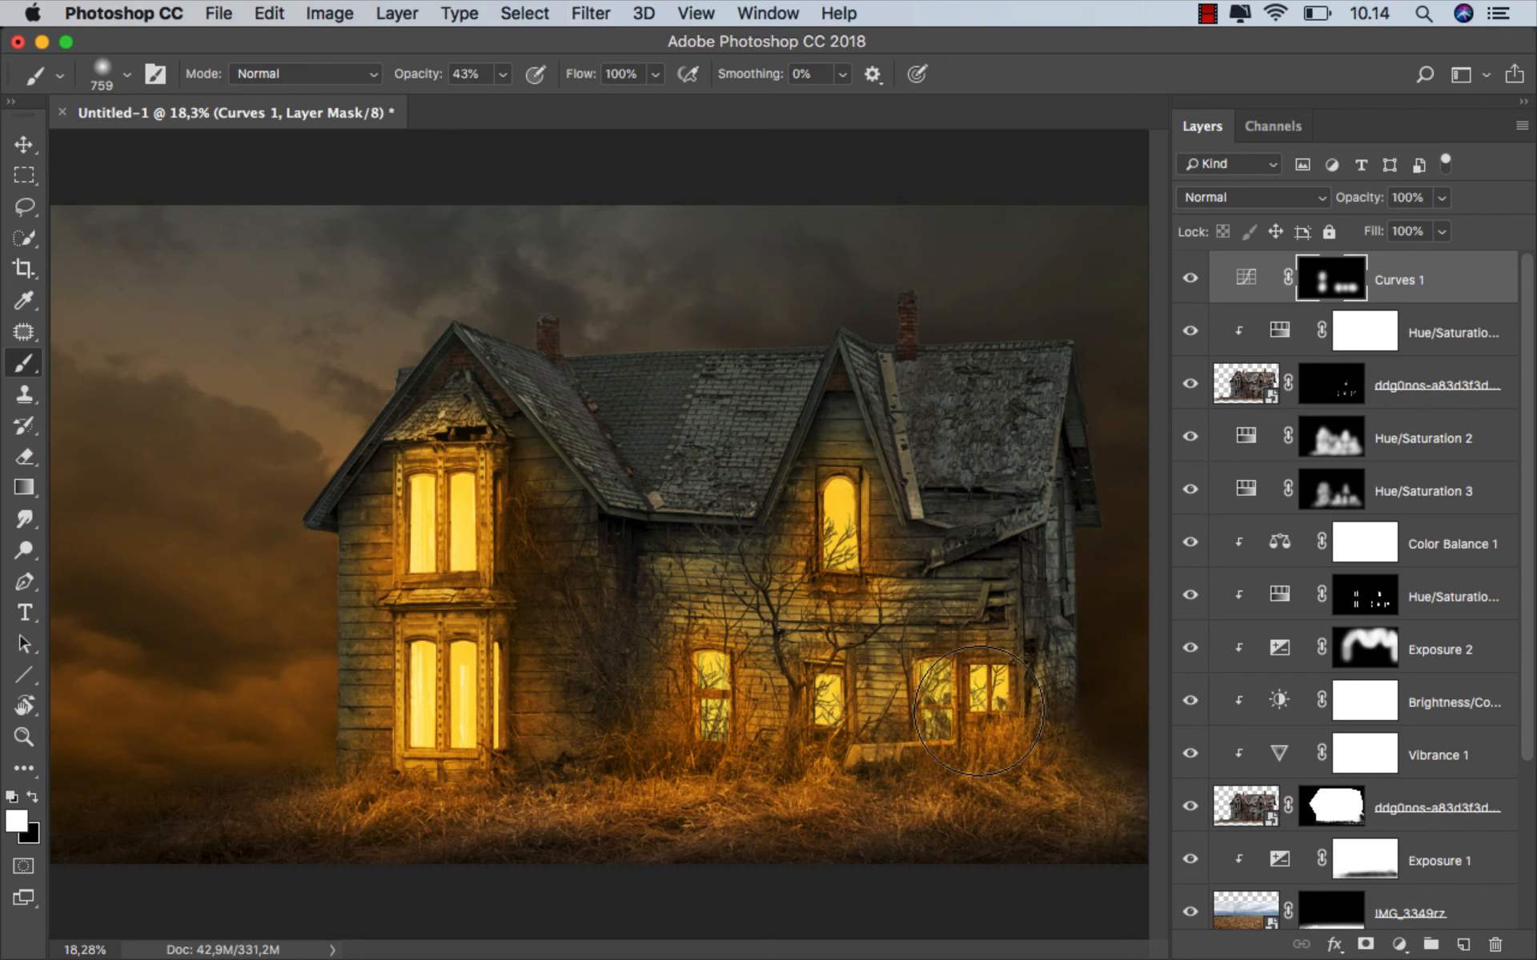
left_click(820, 512)
left_click(843, 531)
- Paint the Curves mask white across the grass in front of the house and compare the image with and without the adjustment
scroll(824, 604, "down", 1)
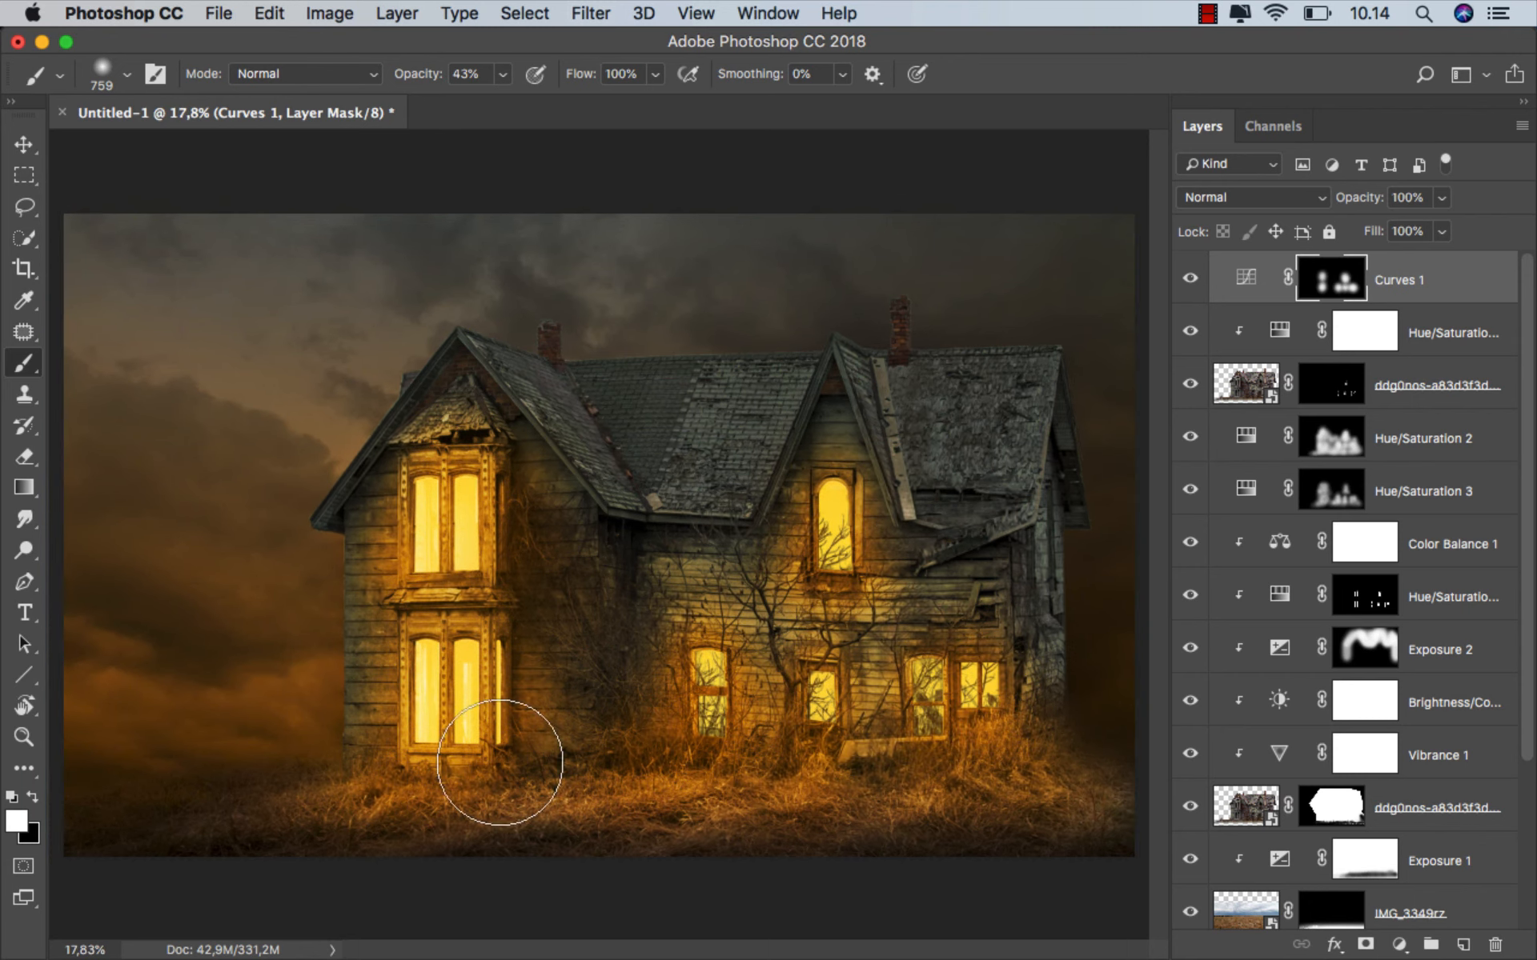
left_click_drag(424, 821, 341, 801)
mouse_move(443, 793)
left_mouse_down()
mouse_move(675, 785)
mouse_move(659, 778)
mouse_move(693, 761)
mouse_move(774, 787)
mouse_move(950, 756)
mouse_move(1023, 769)
mouse_move(977, 761)
left_mouse_up()
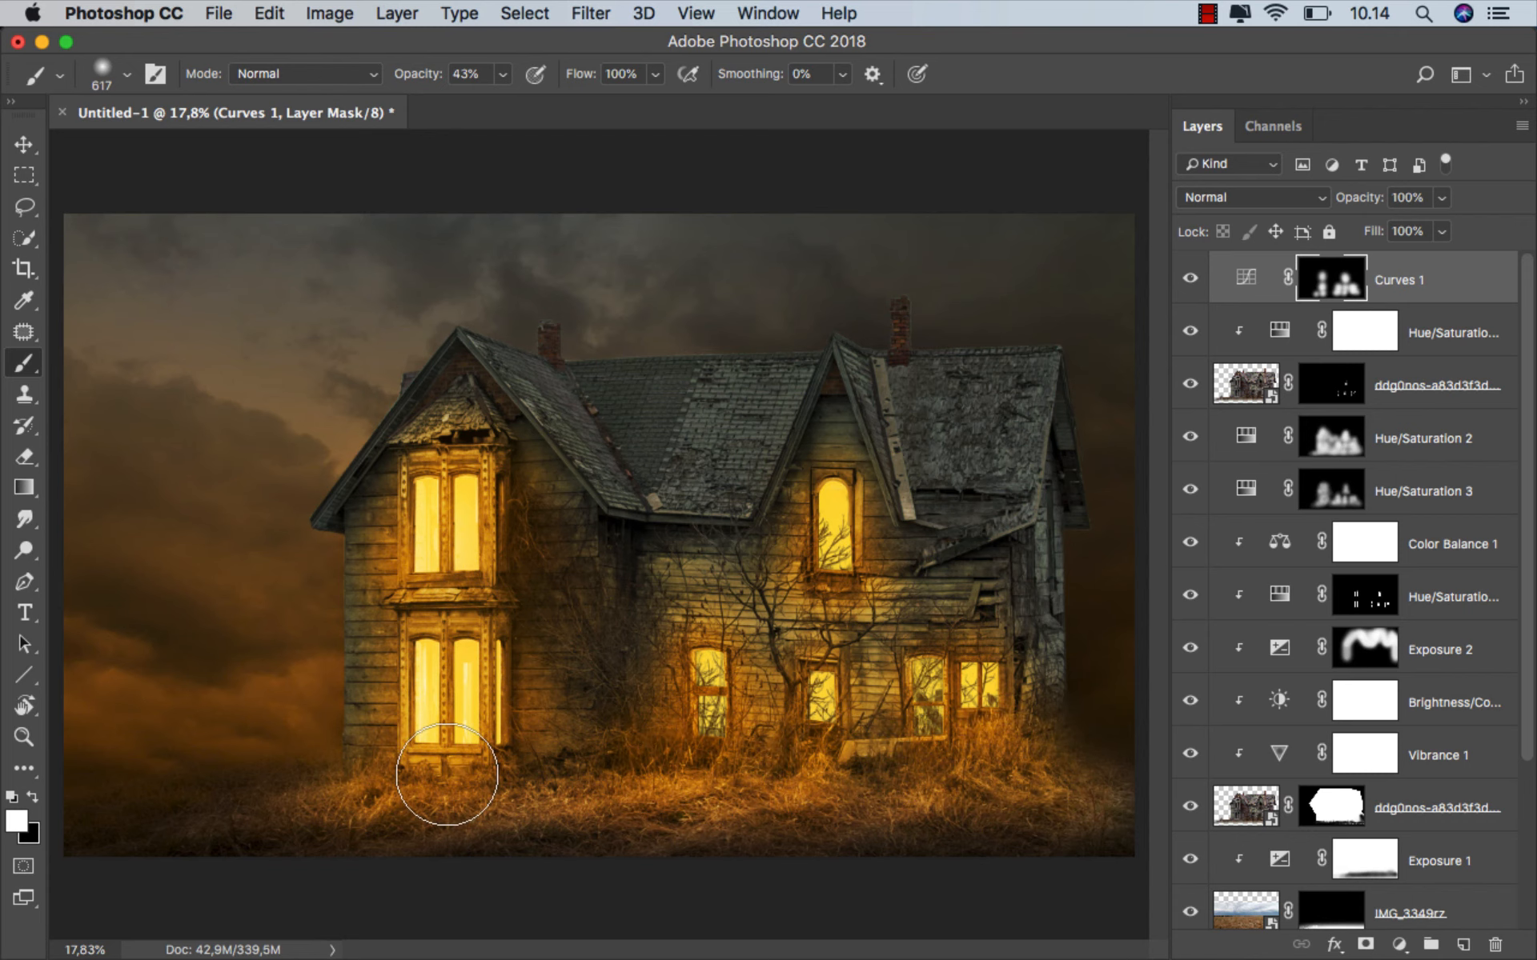
key("super+0")
left_click(1191, 278)
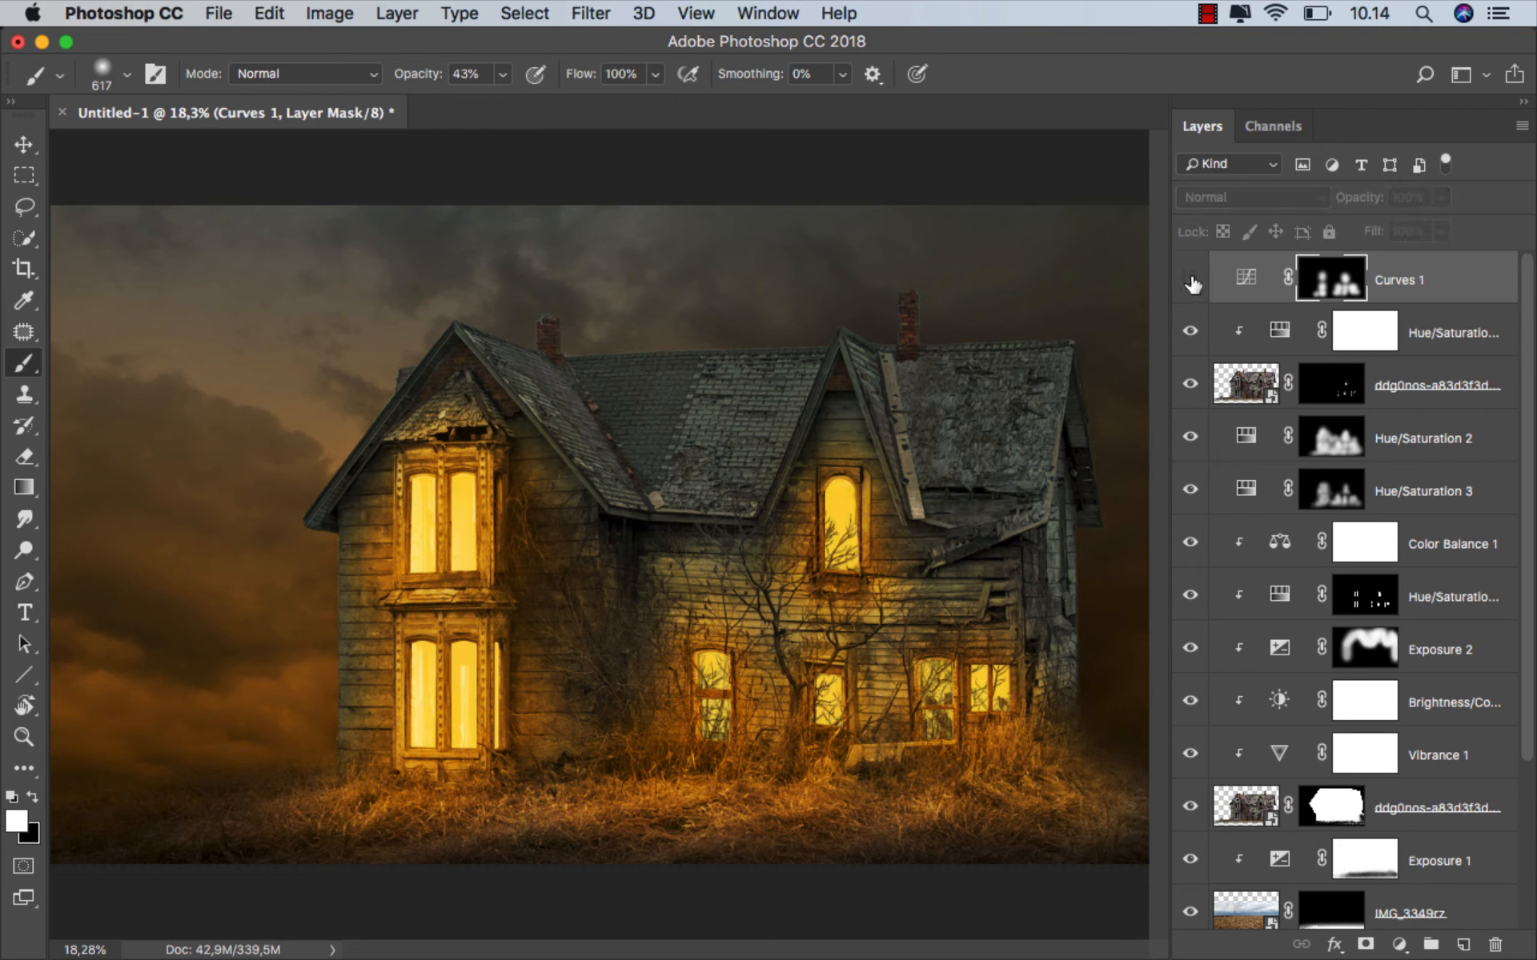
left_click(1191, 280)
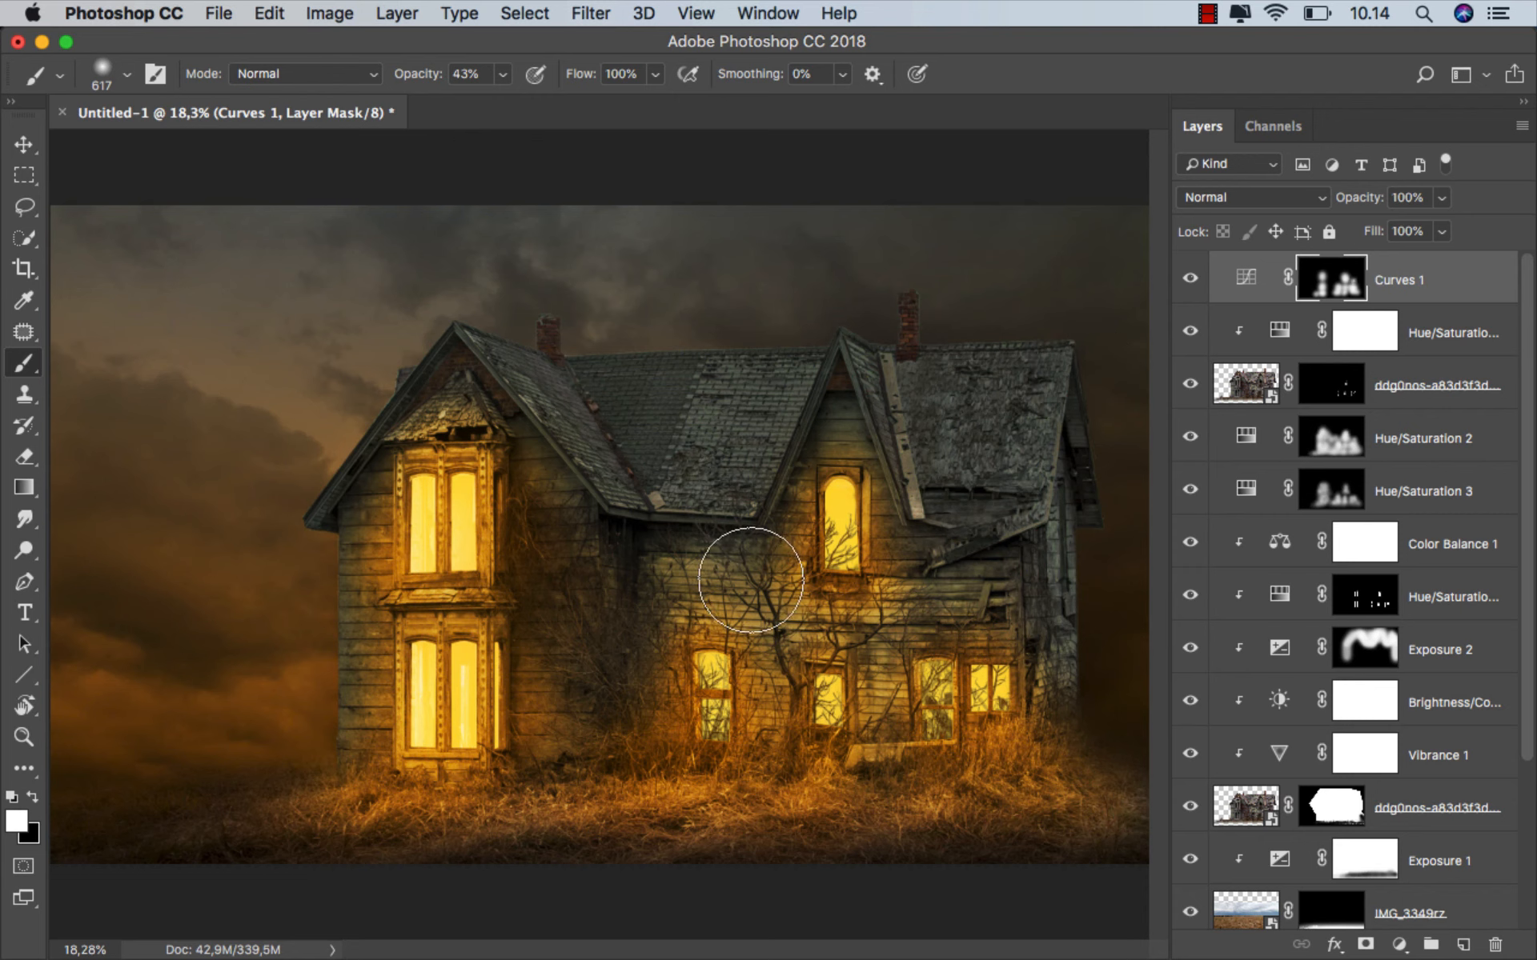
- Add a second Curves adjustment on top, anchoring the Red curve at 128 and lowering its white point to output 222
left_click(1400, 292)
key("v")
left_click(1399, 945)
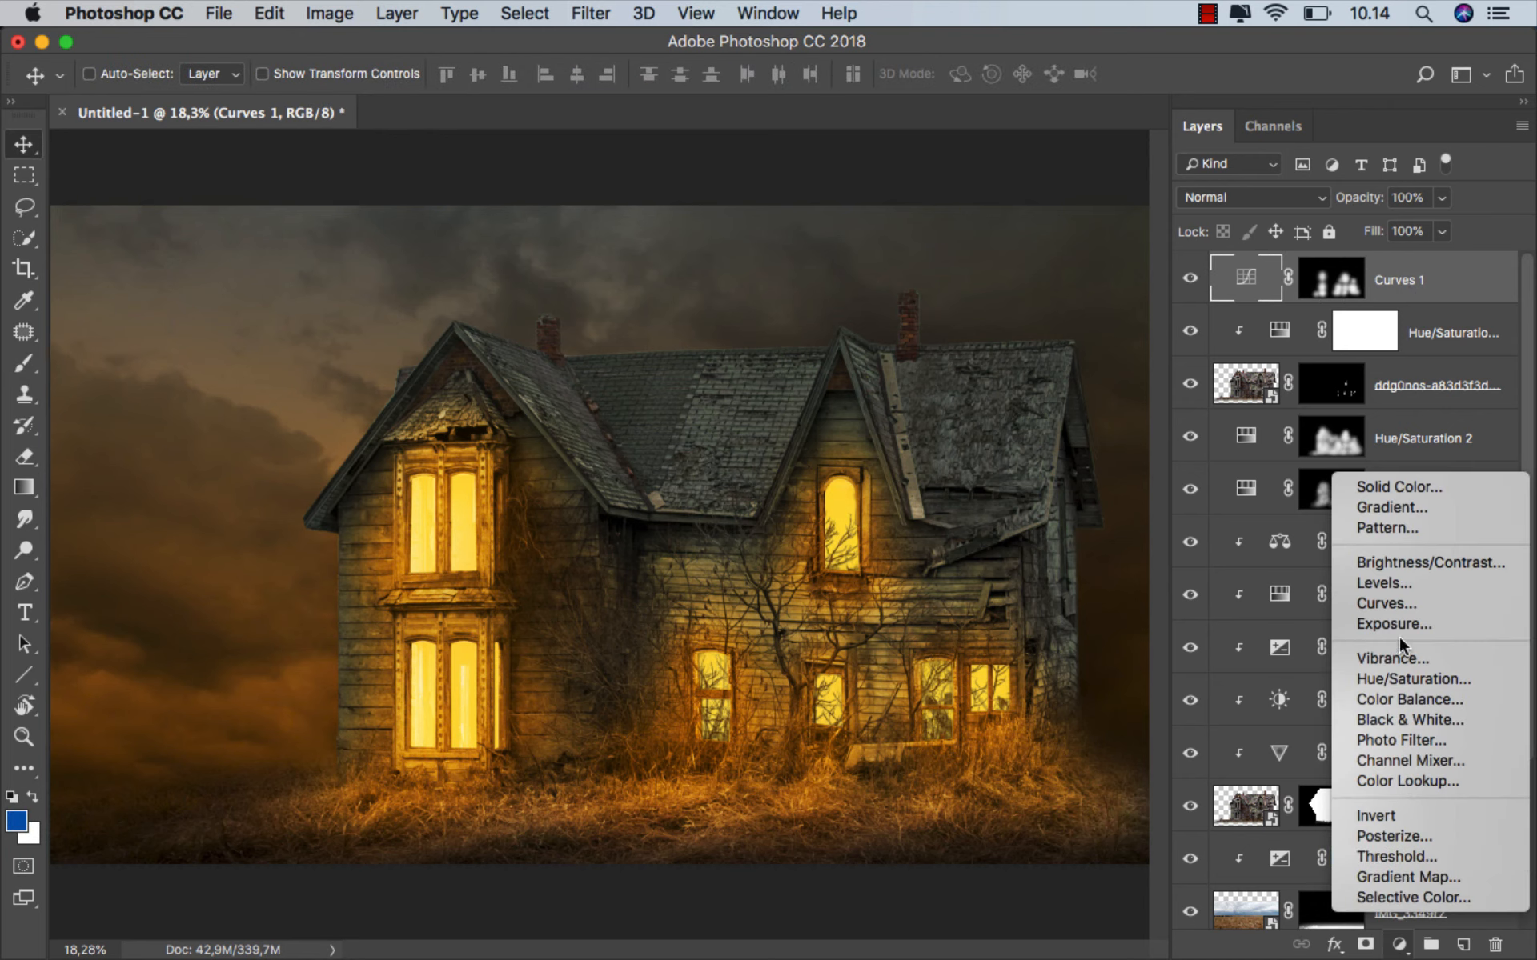
left_click(1410, 602)
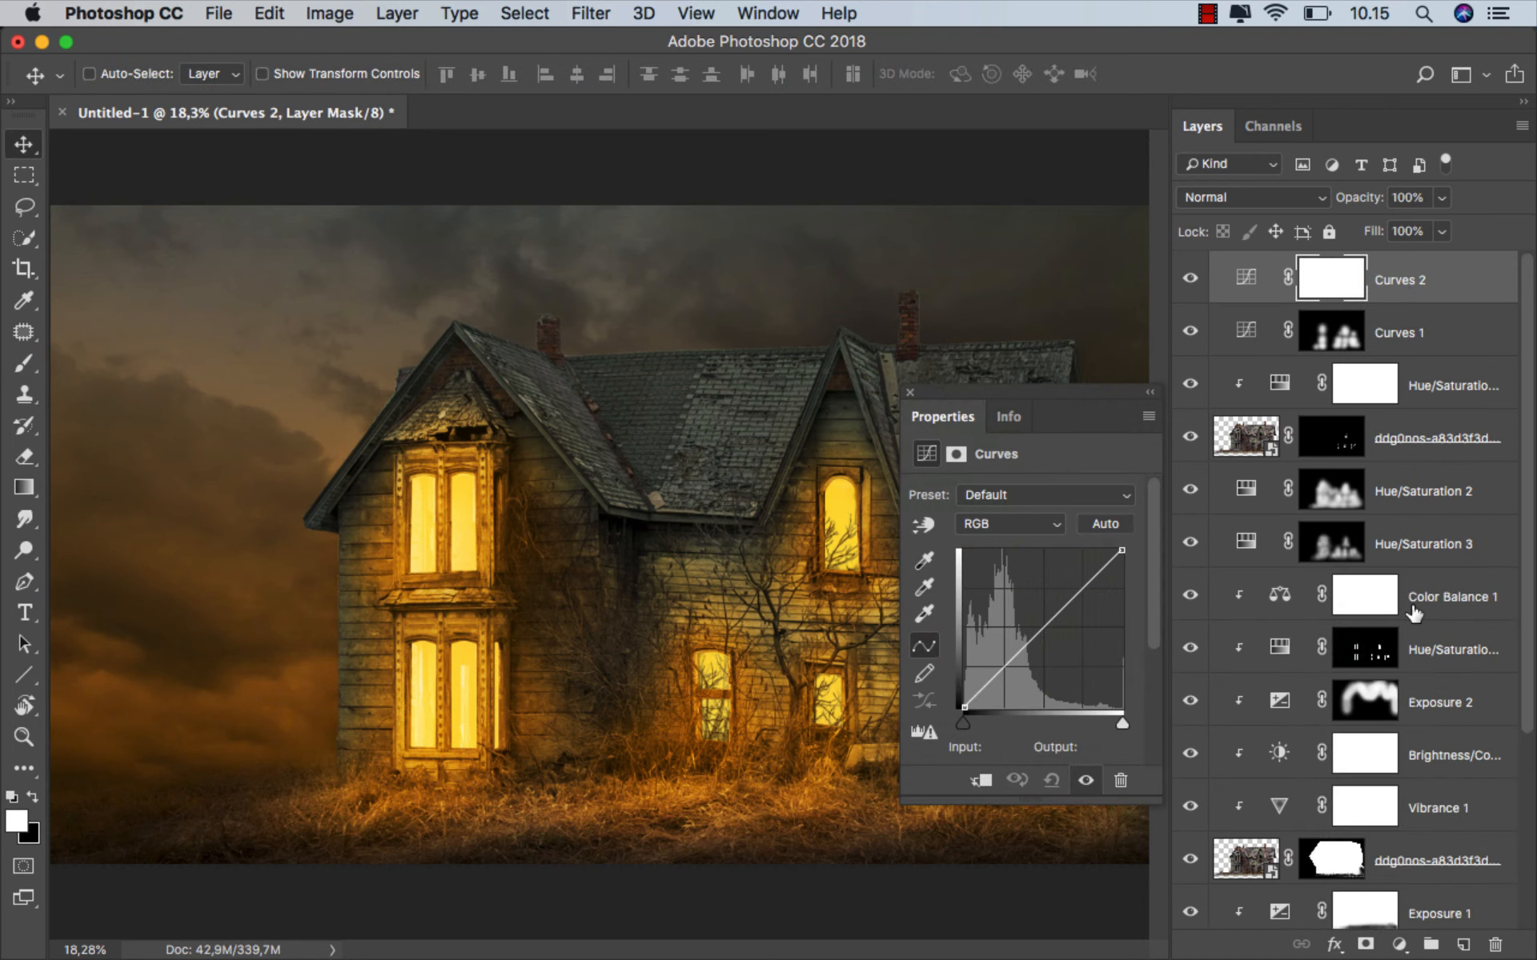
left_click(992, 526)
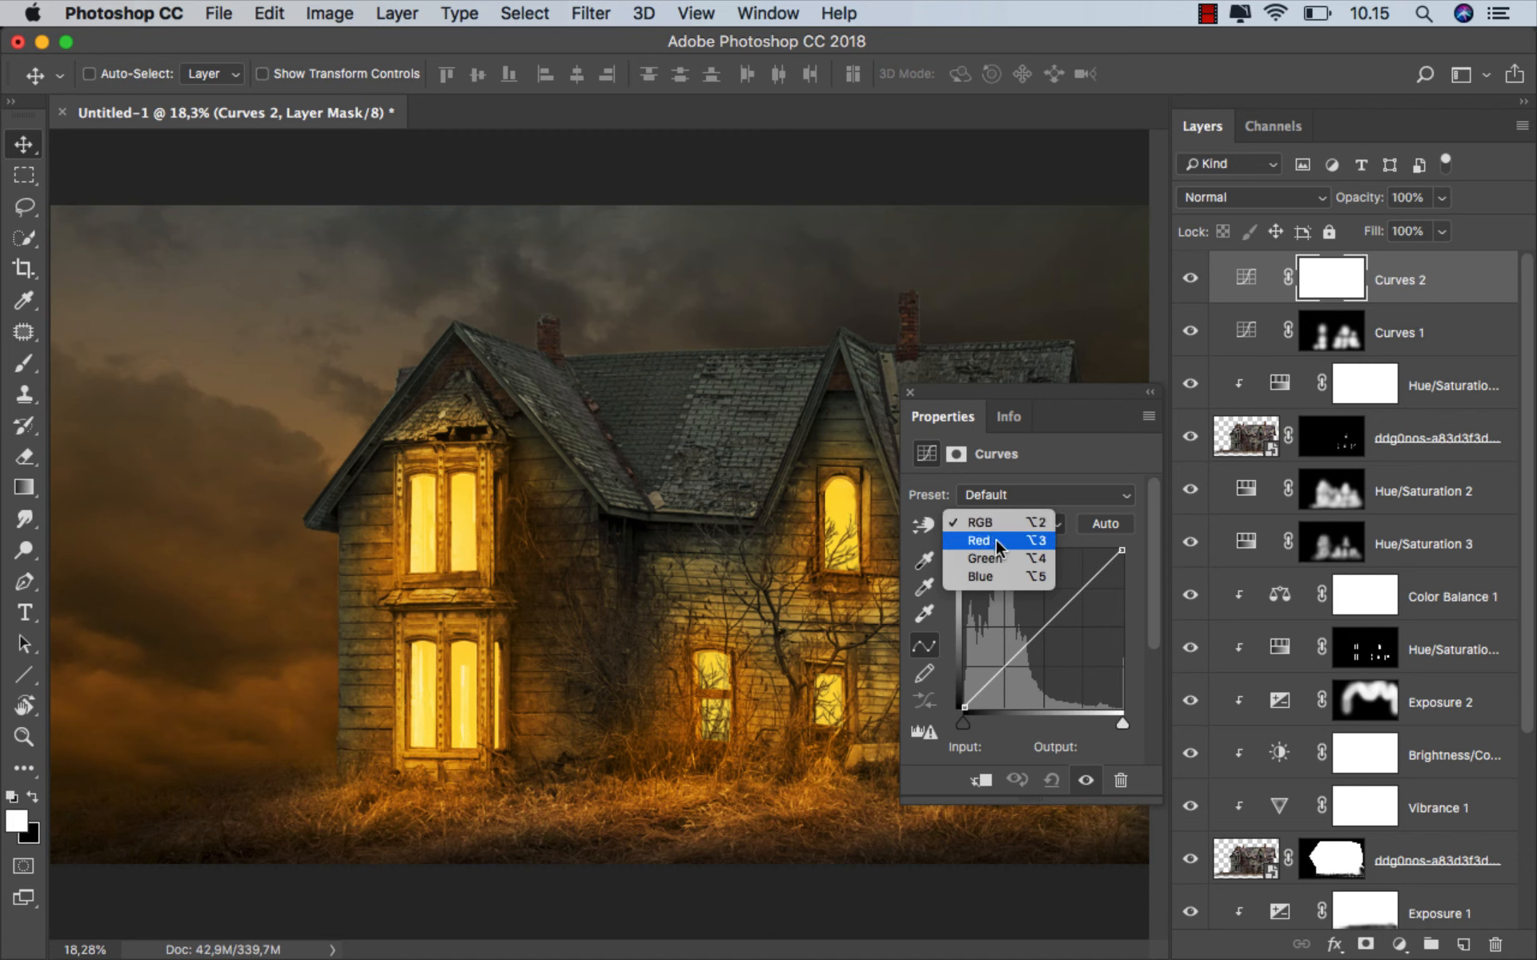
left_click(996, 539)
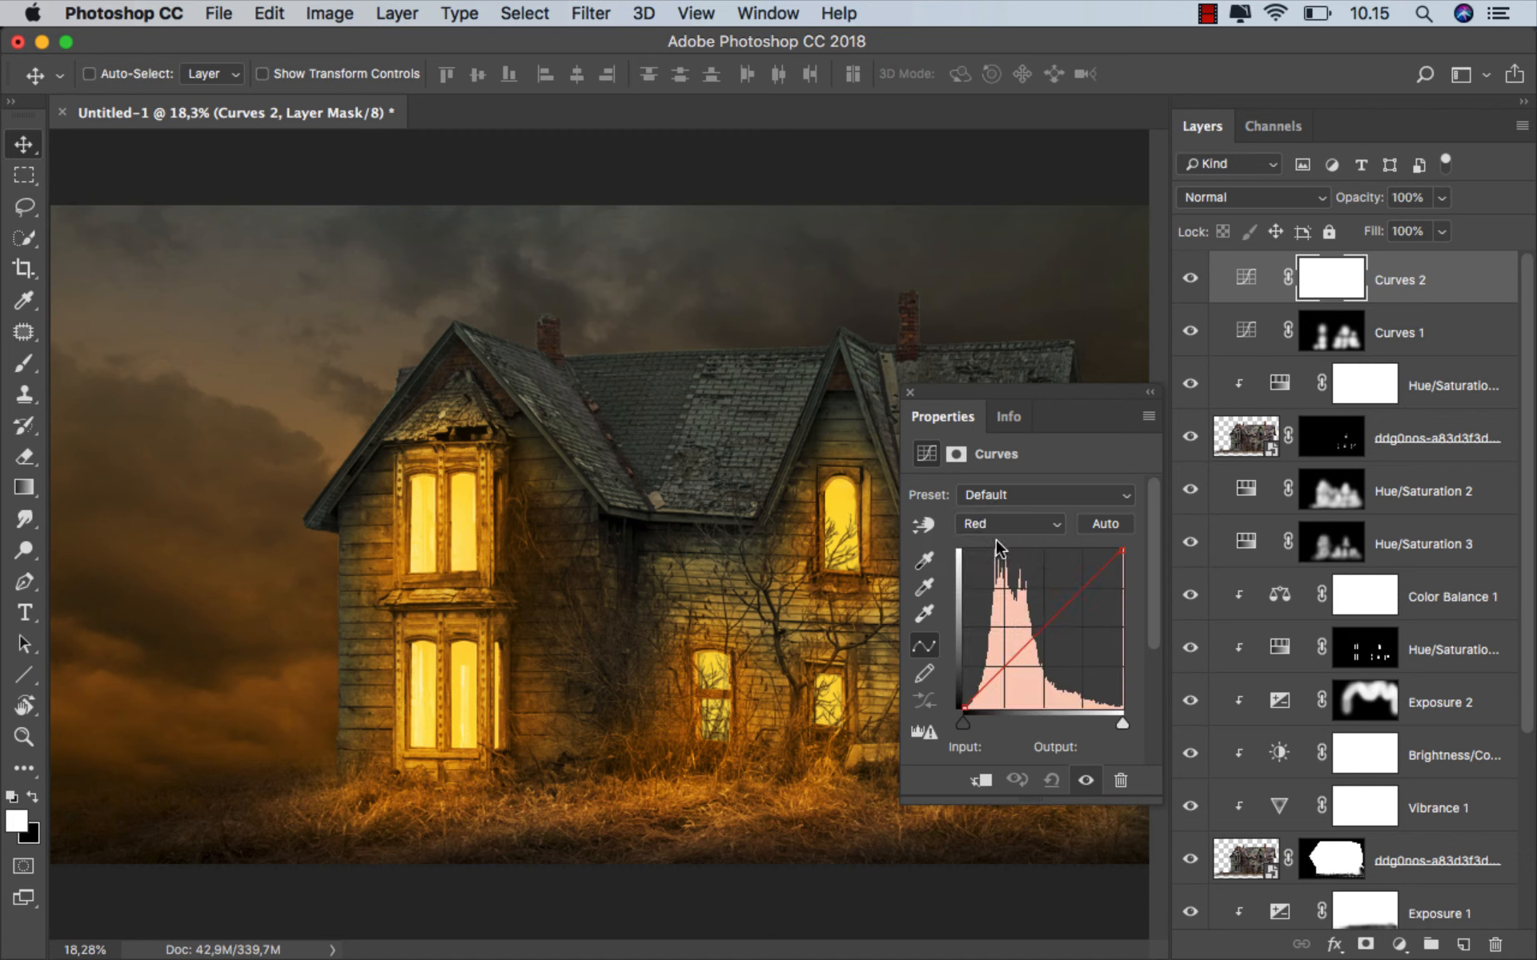
left_click(1044, 627)
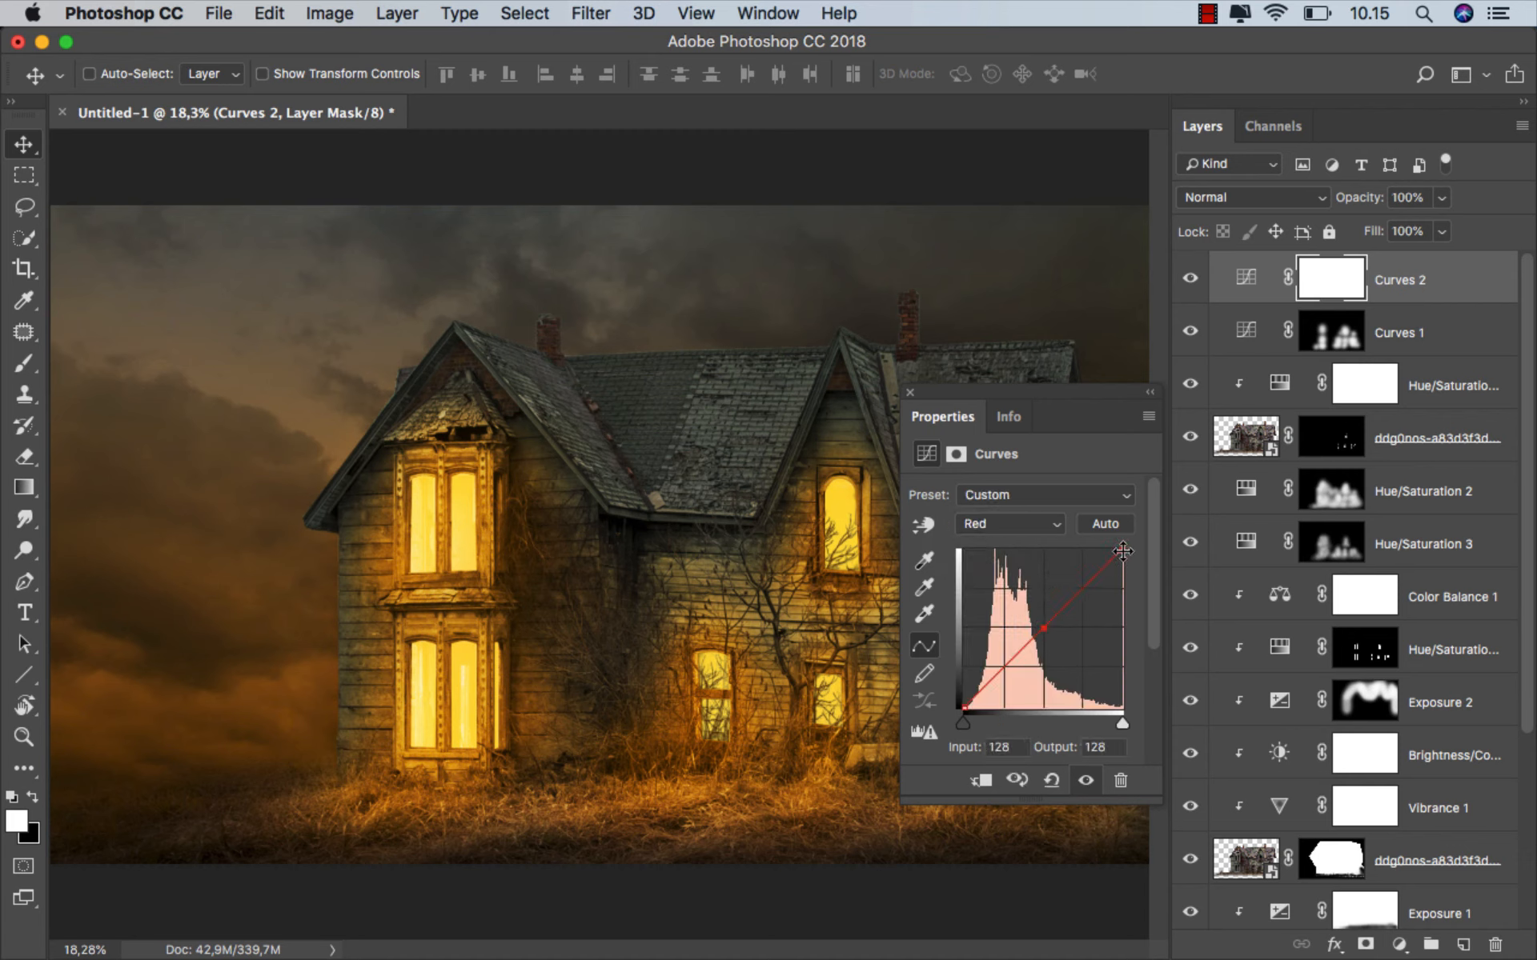
left_click_drag(1123, 551, 1131, 573)
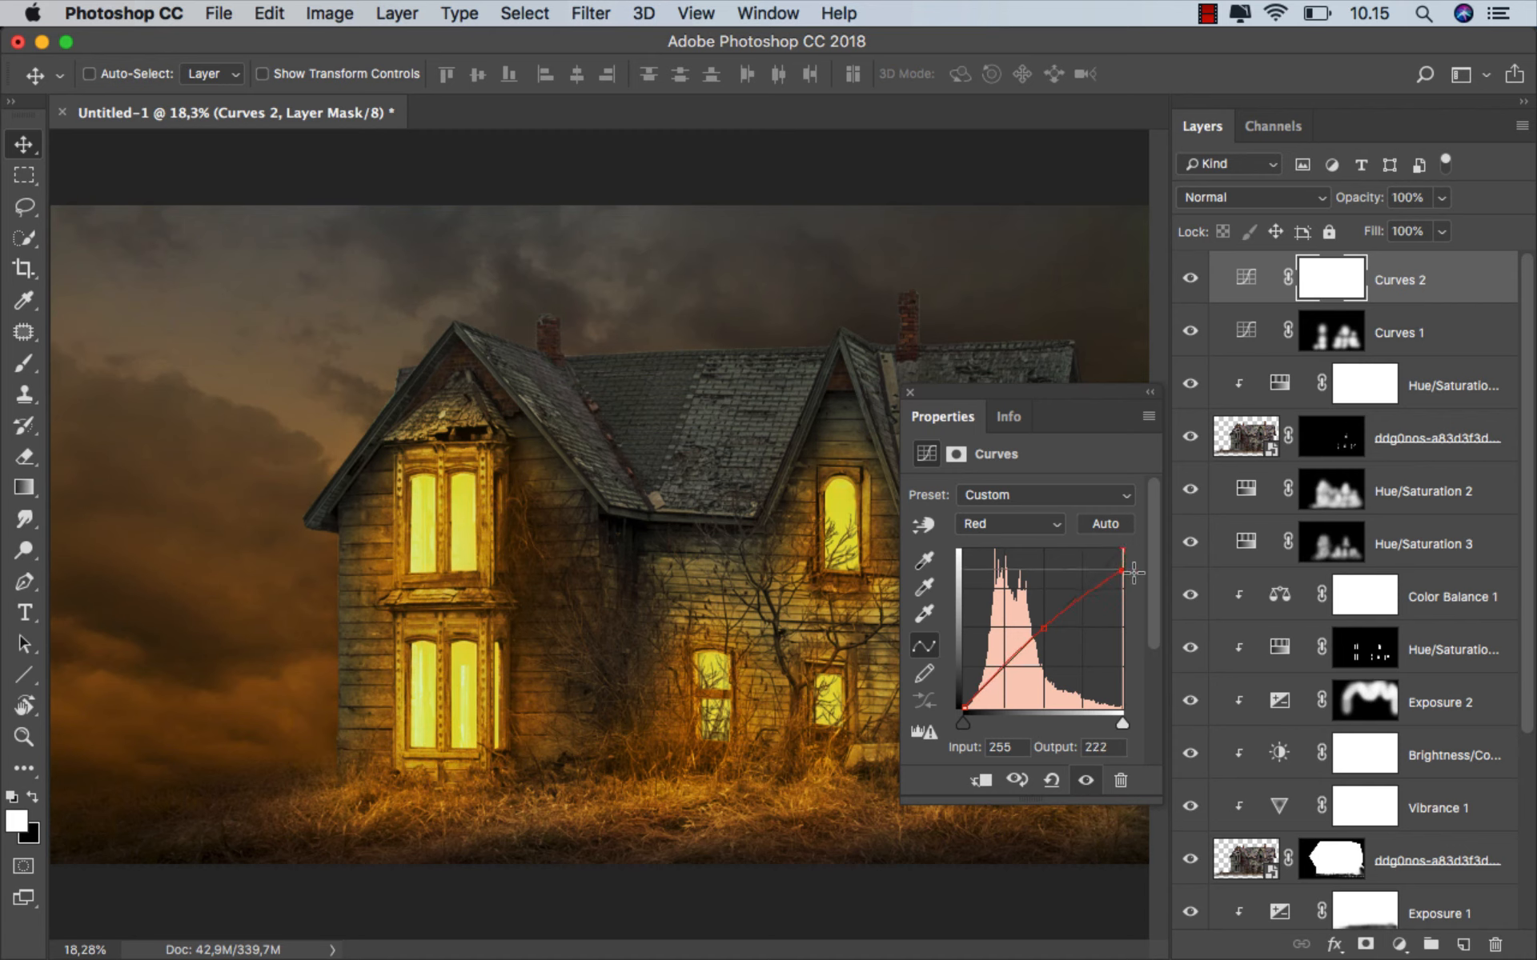
left_click(1192, 278)
left_click(1193, 280)
- Lower the midpoint of the second Curves adjustment's Green curve to input 128, output 125
left_click(1013, 524)
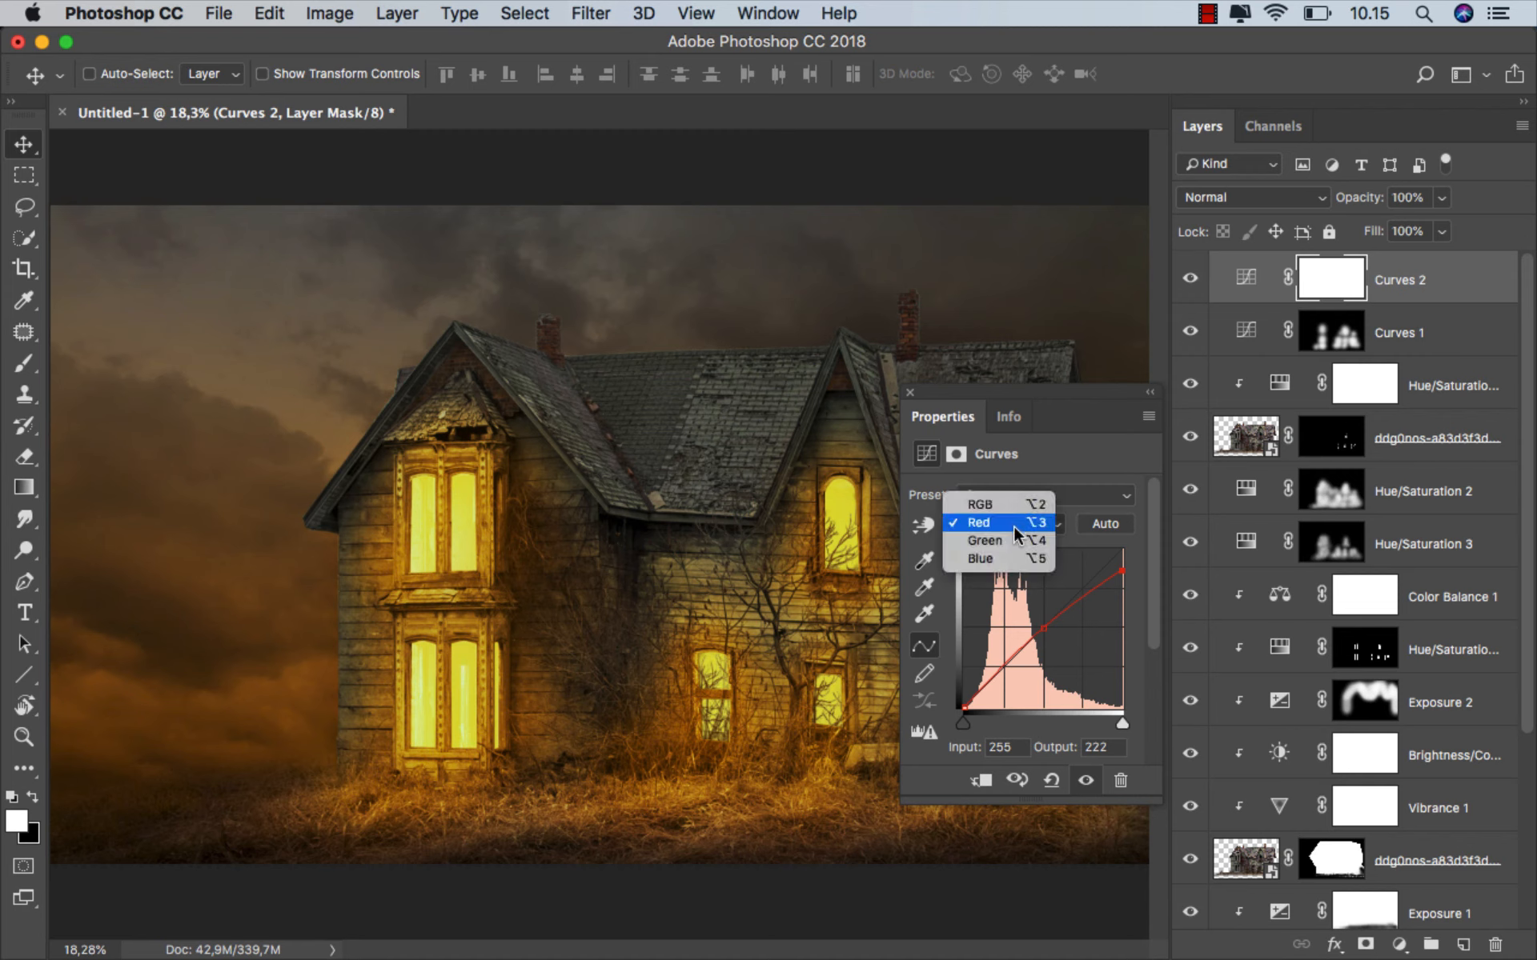
left_click(1012, 536)
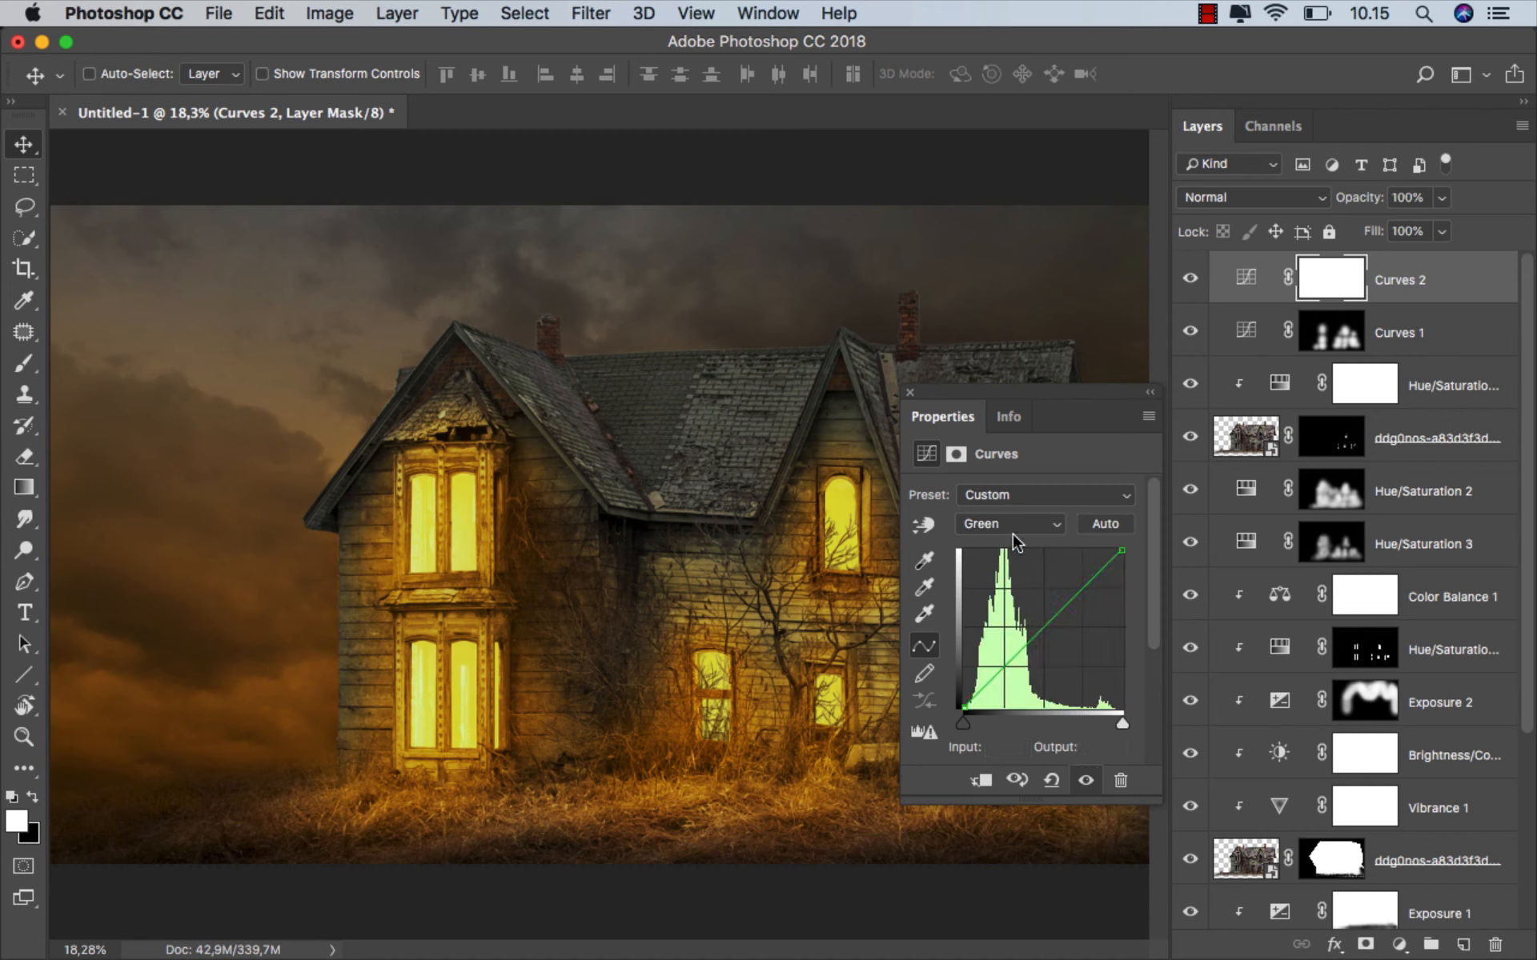
left_click(1044, 629)
left_click_drag(1043, 628, 1044, 630)
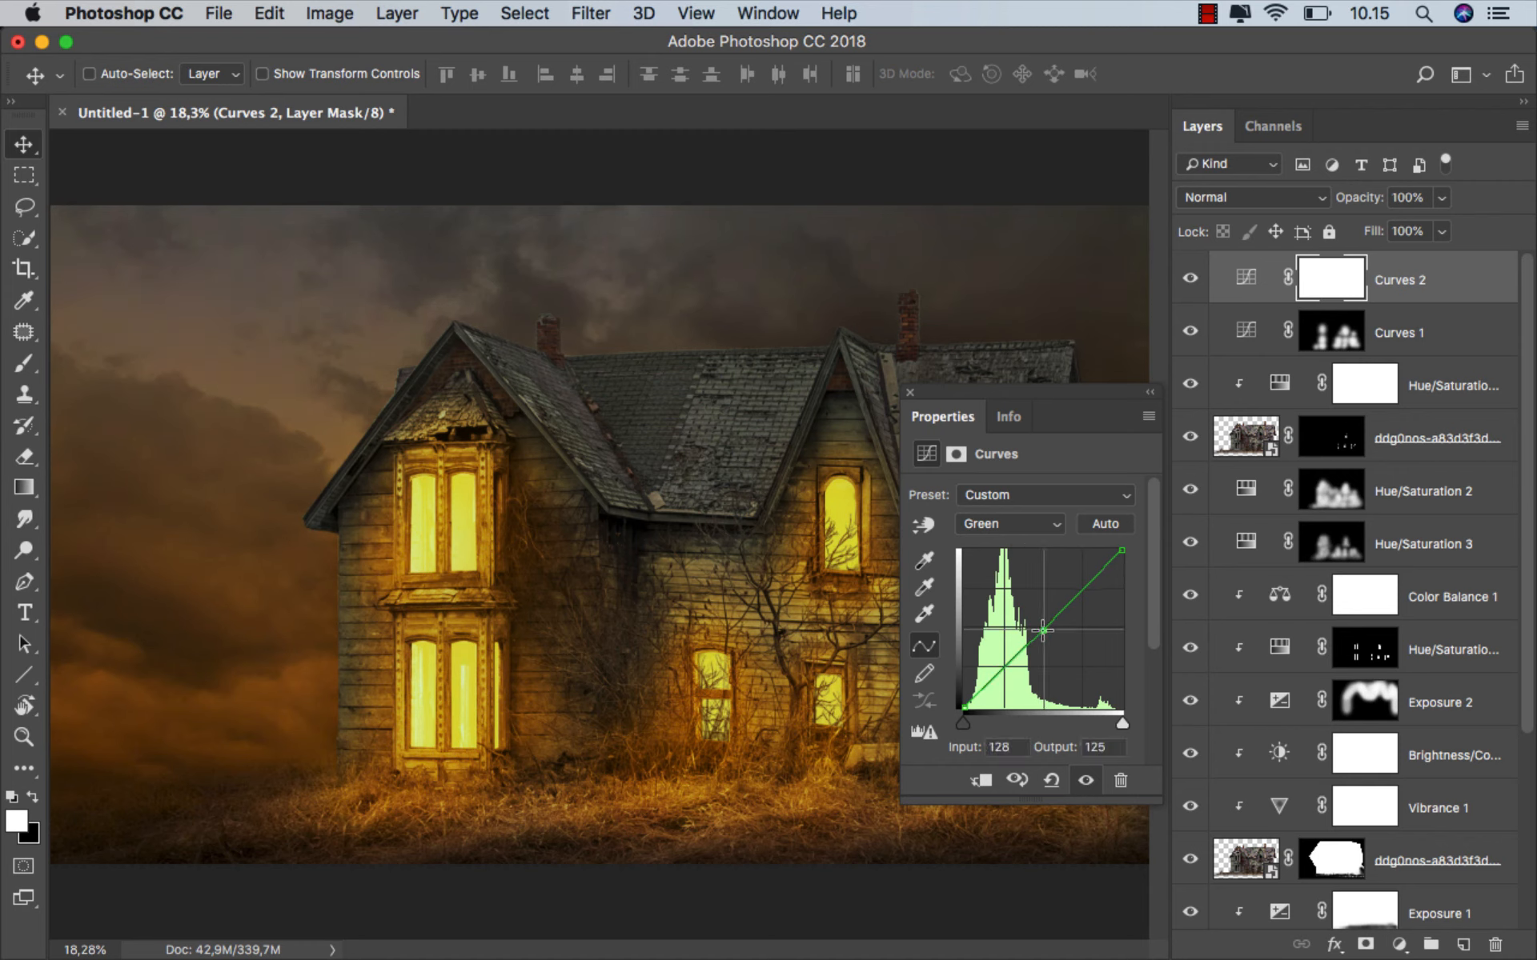
left_click(910, 393)
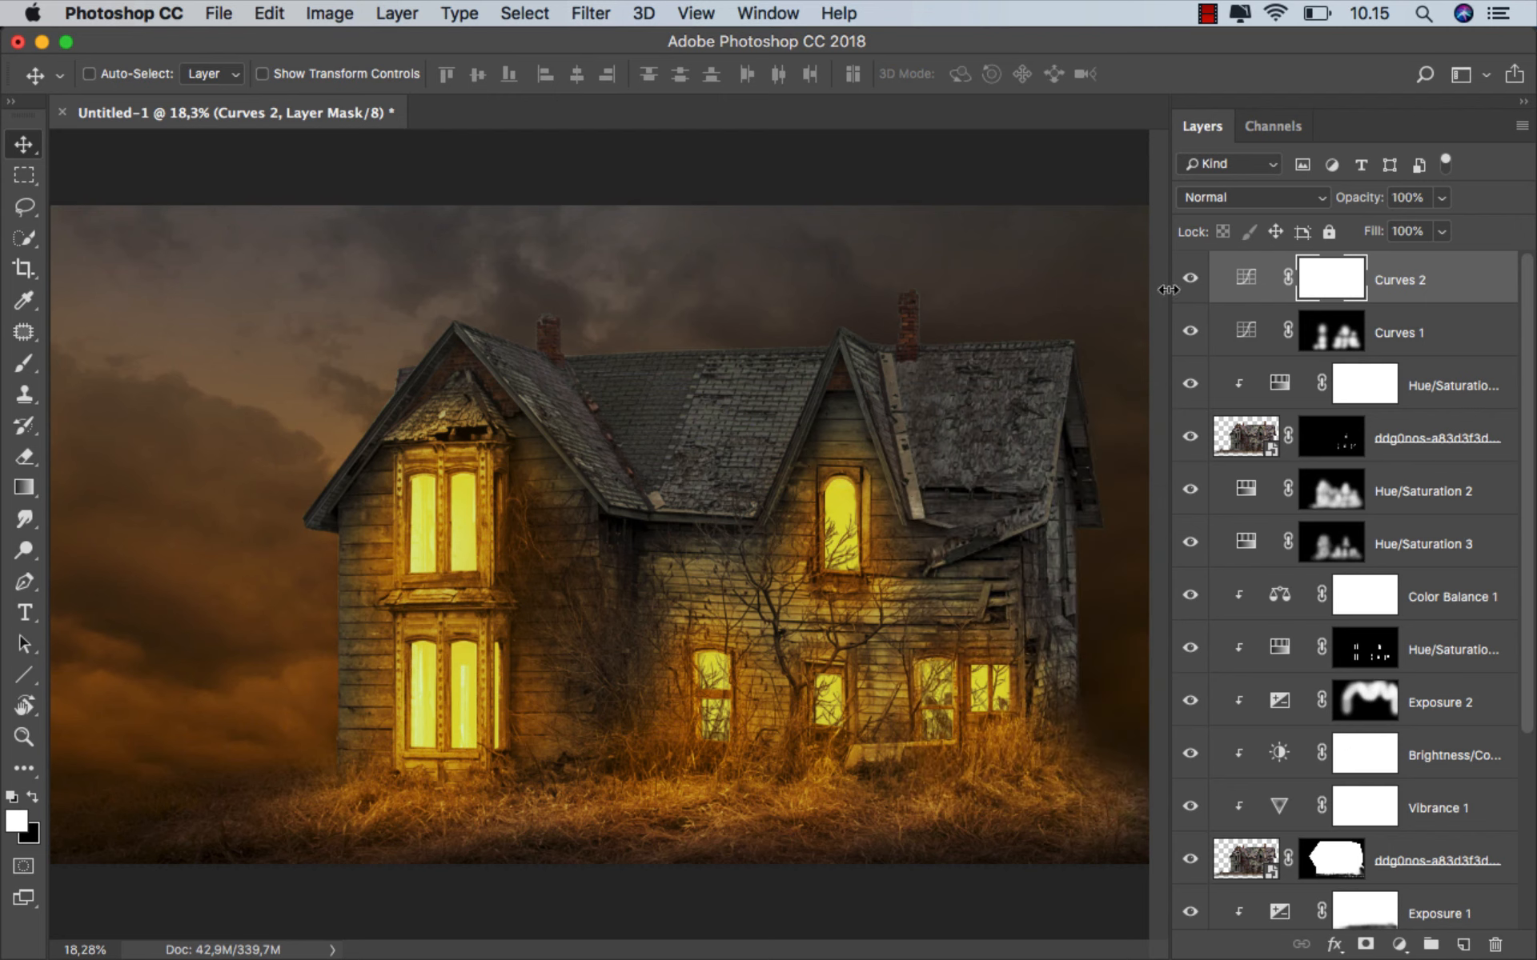
left_click(1406, 287)
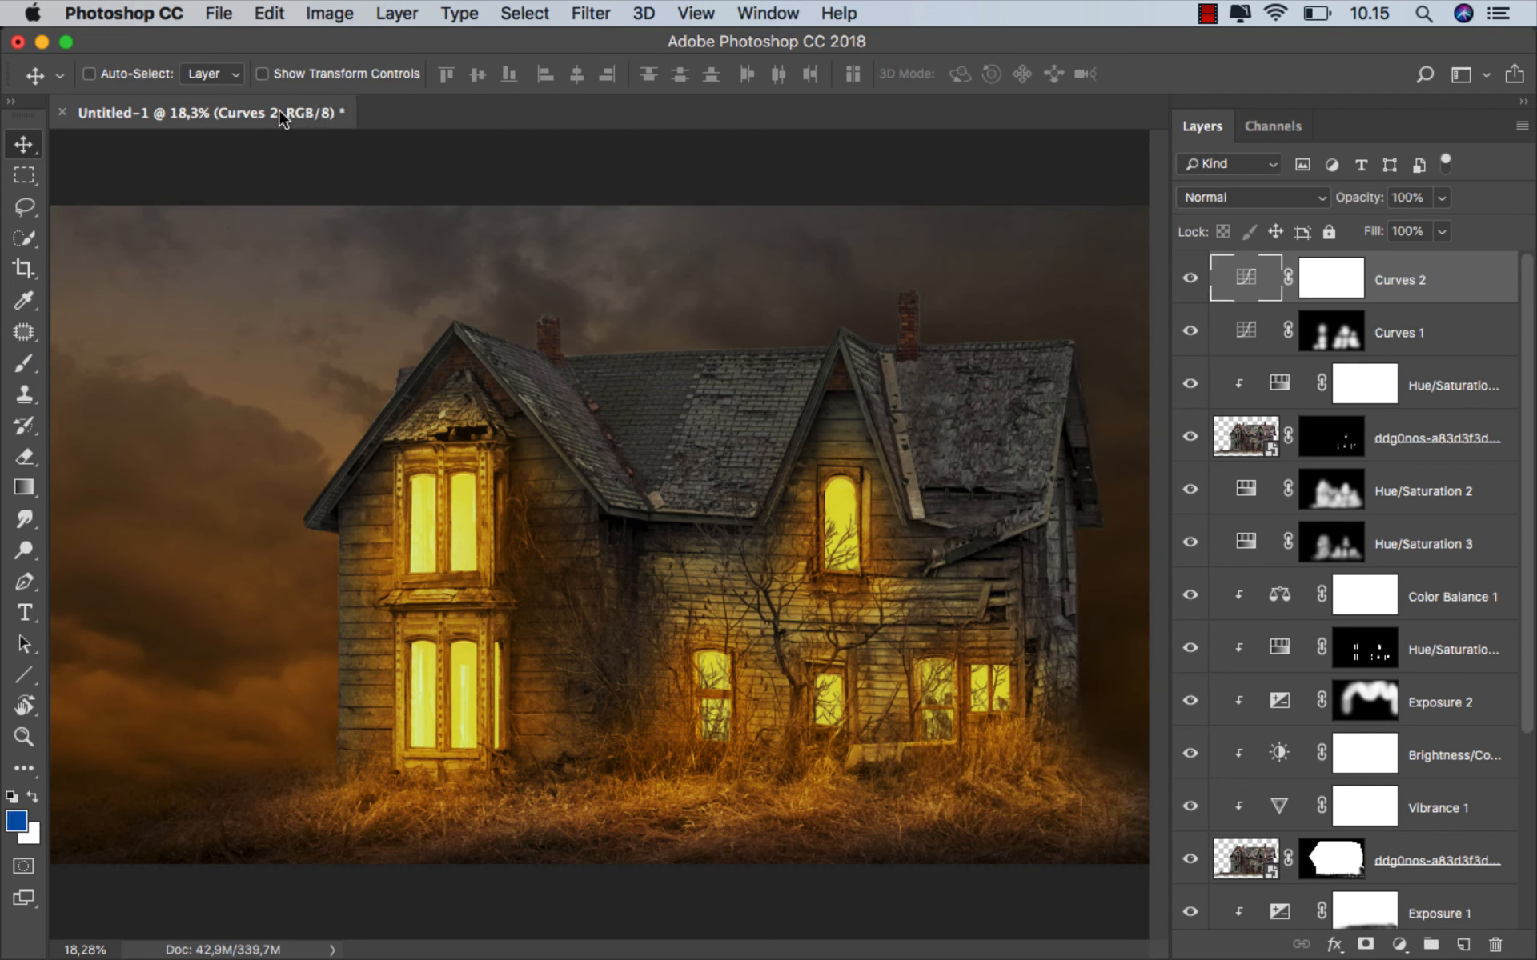
- Save the composite as a JPEG named ok in the untitled folder, with quality 12 and Baseline Optimized
left_click(218, 14)
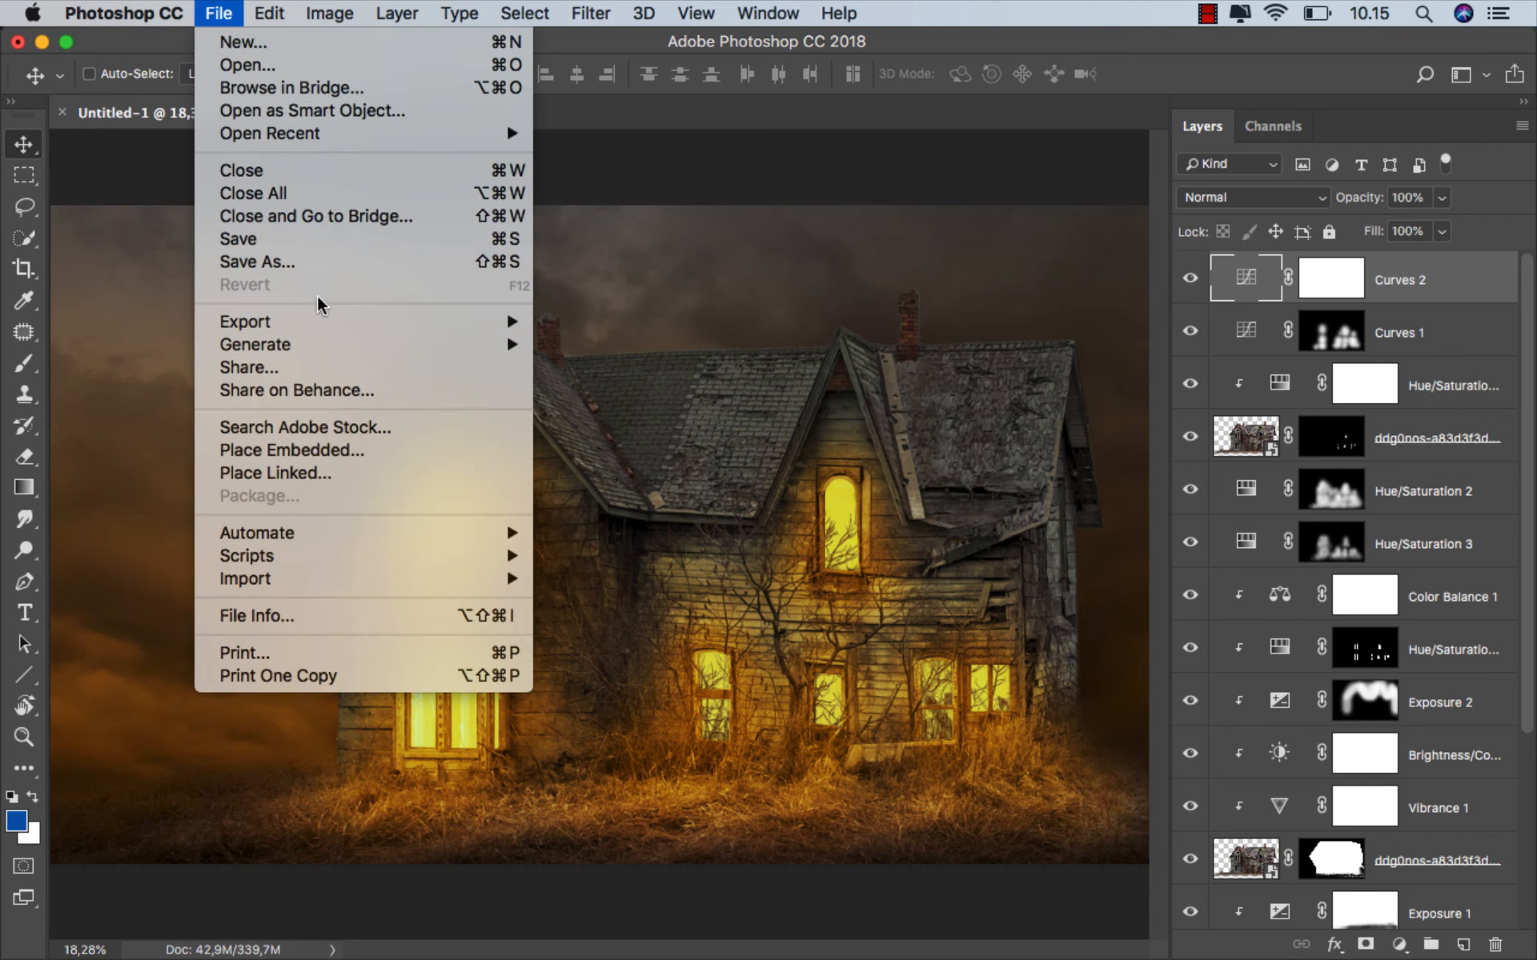
left_click(328, 264)
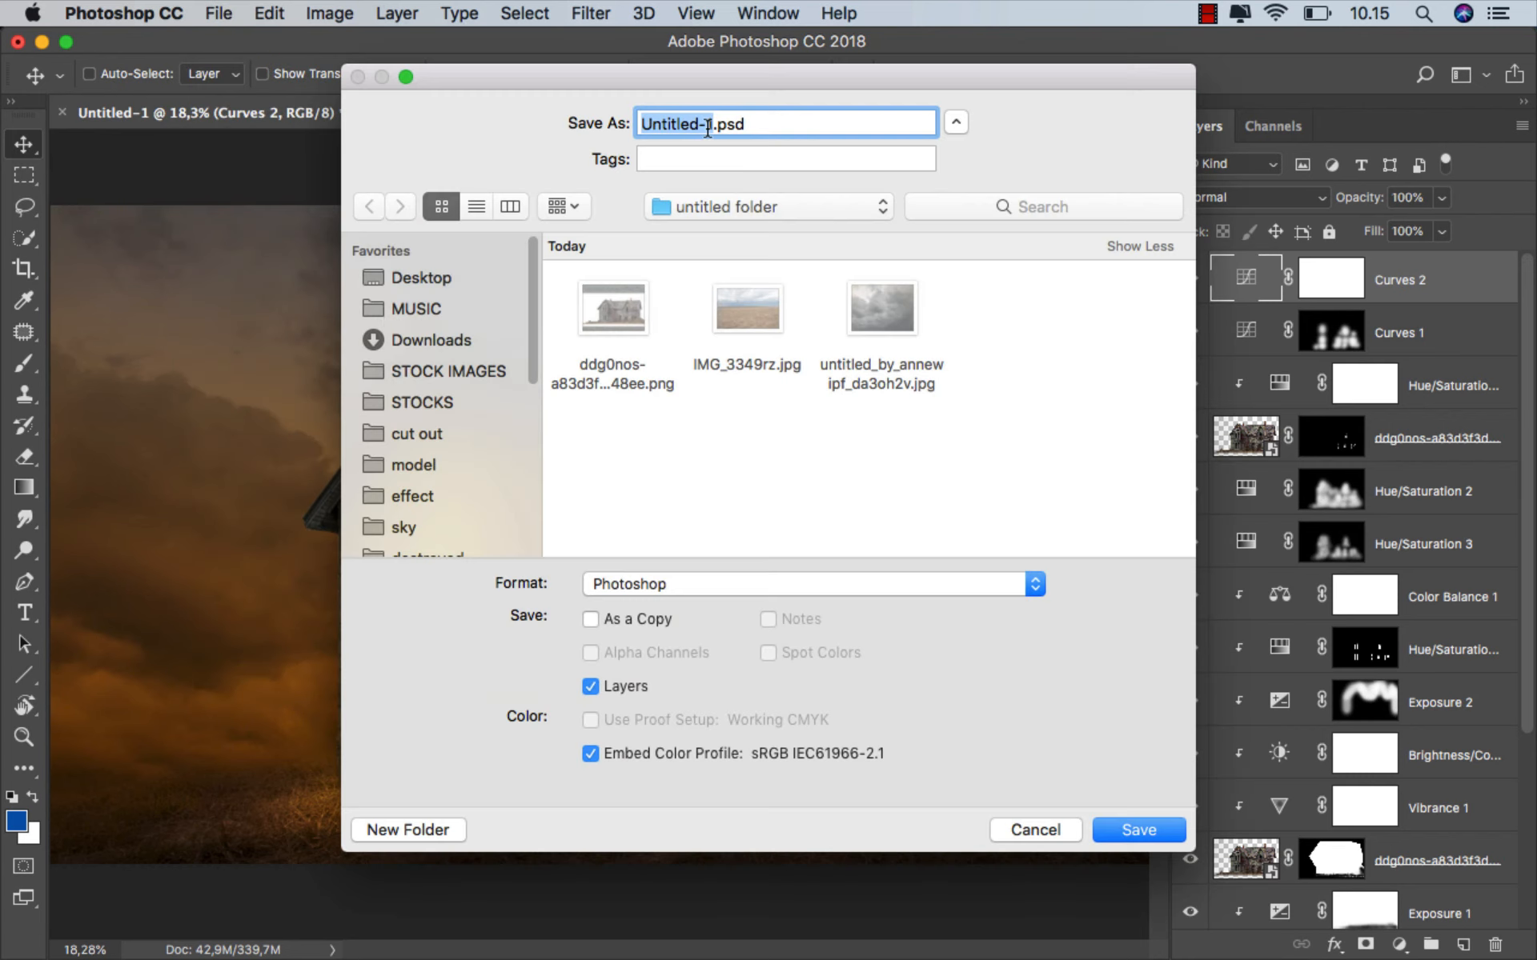
type("ok")
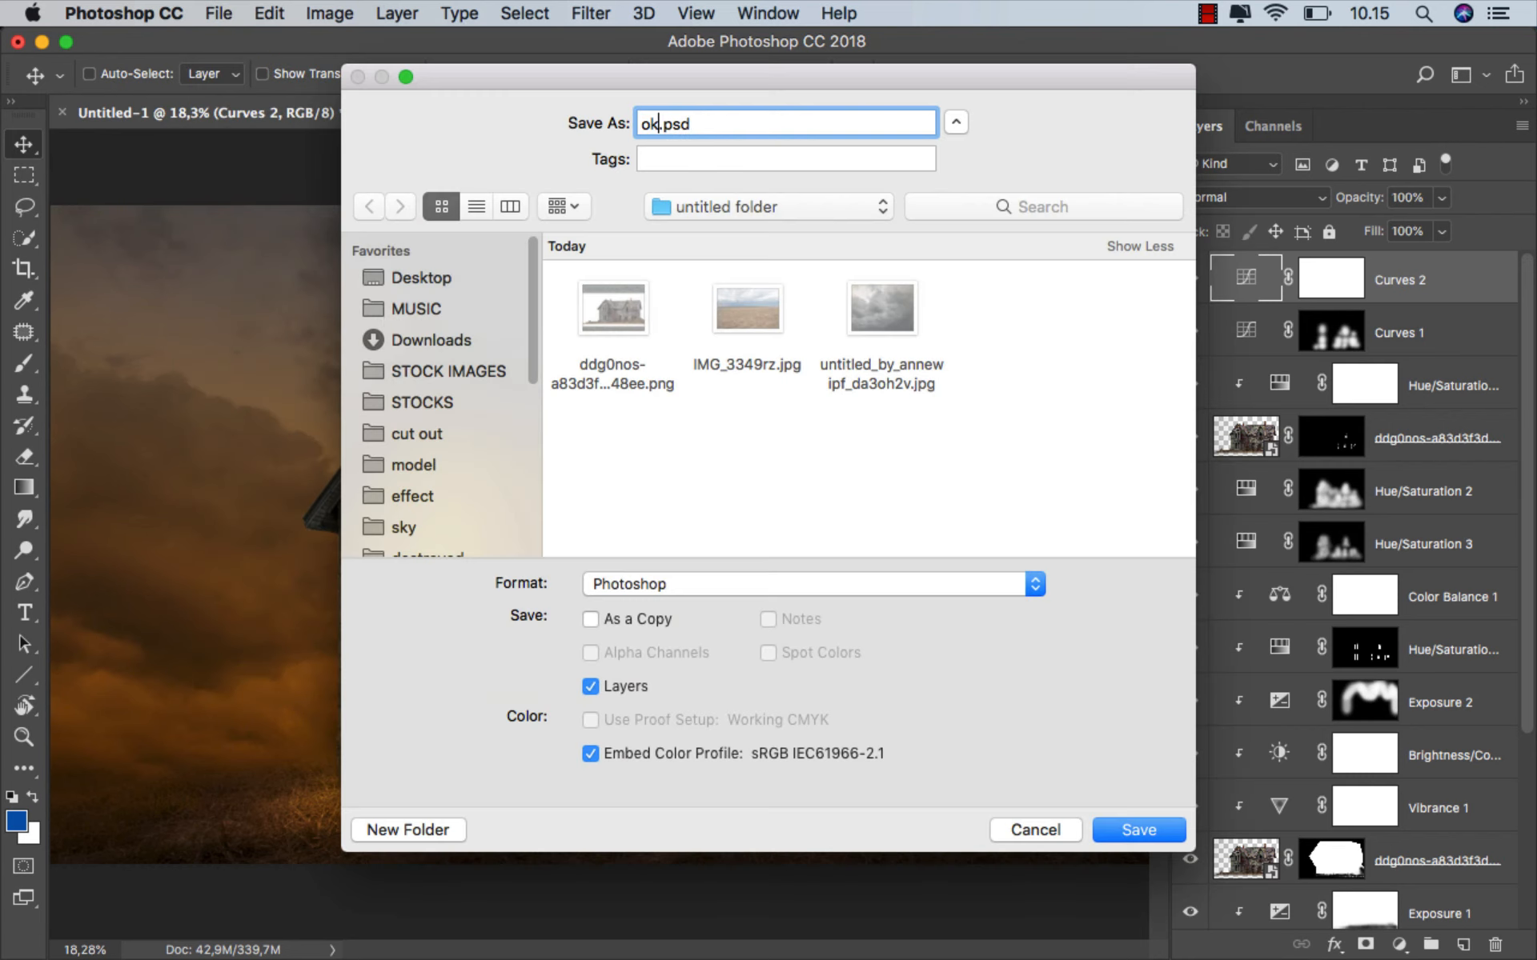
left_click(804, 581)
left_click(745, 728)
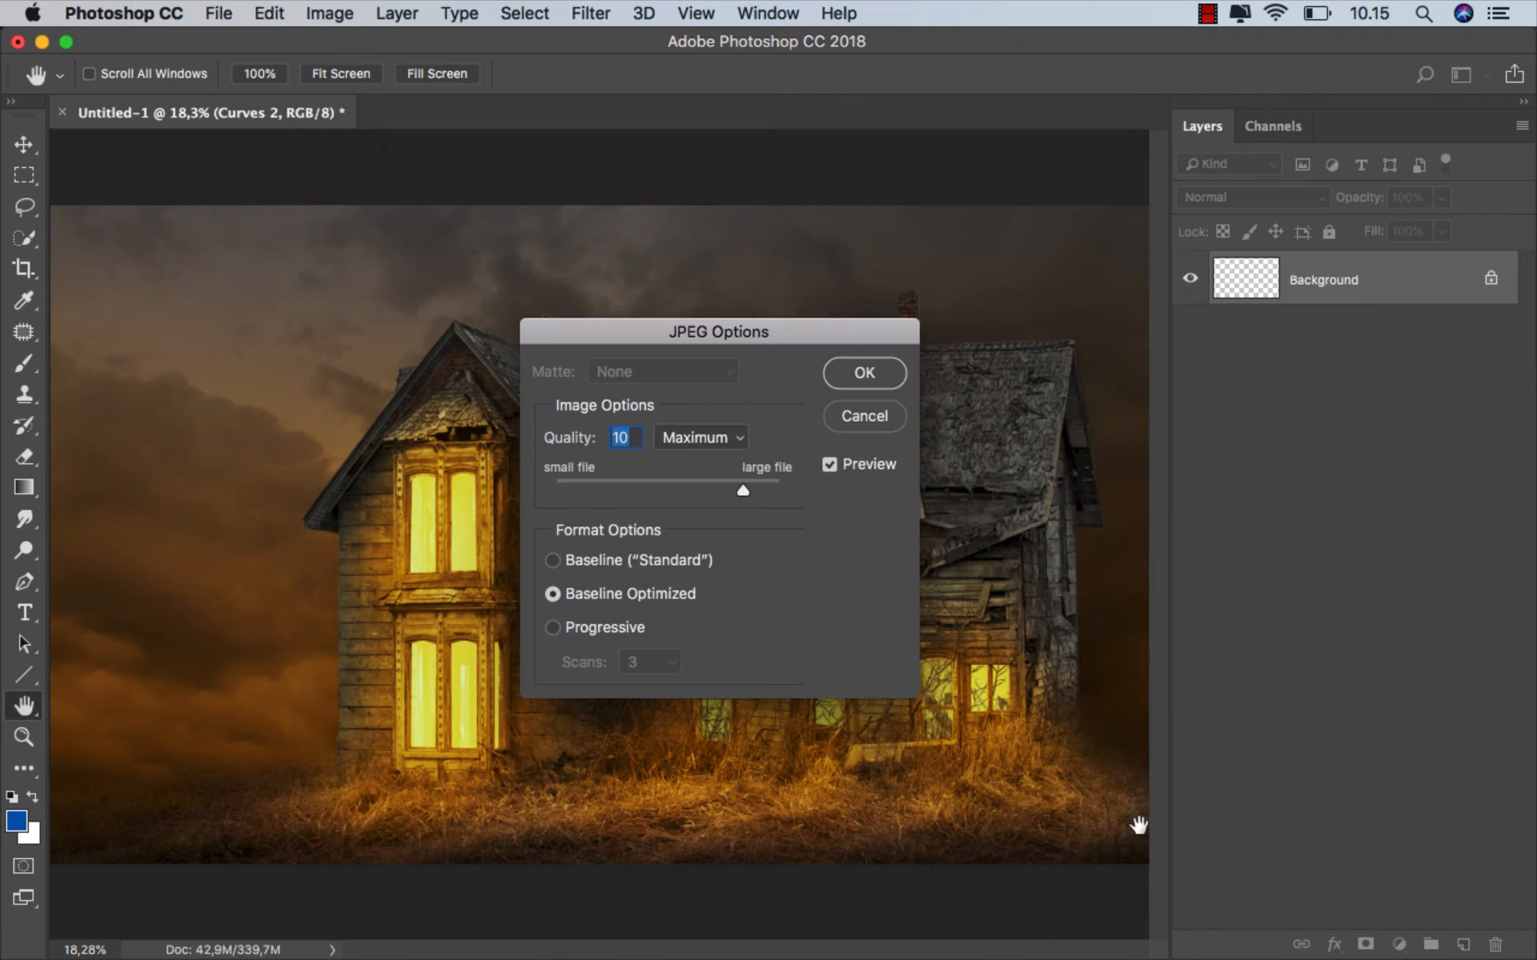
left_click_drag(757, 492, 785, 491)
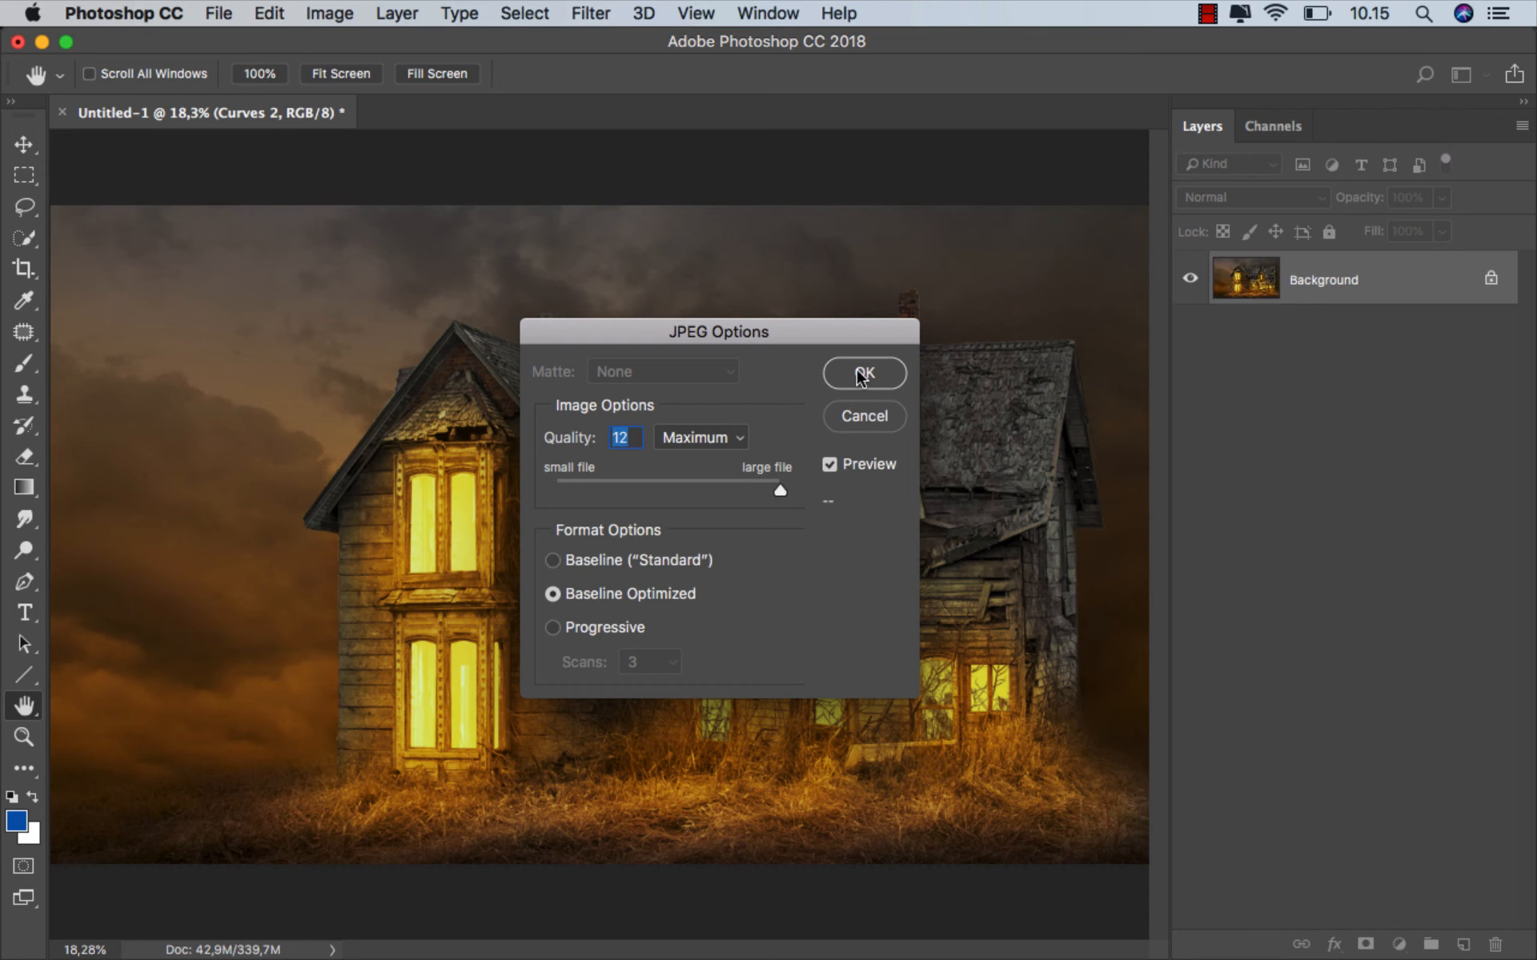
left_click(860, 374)
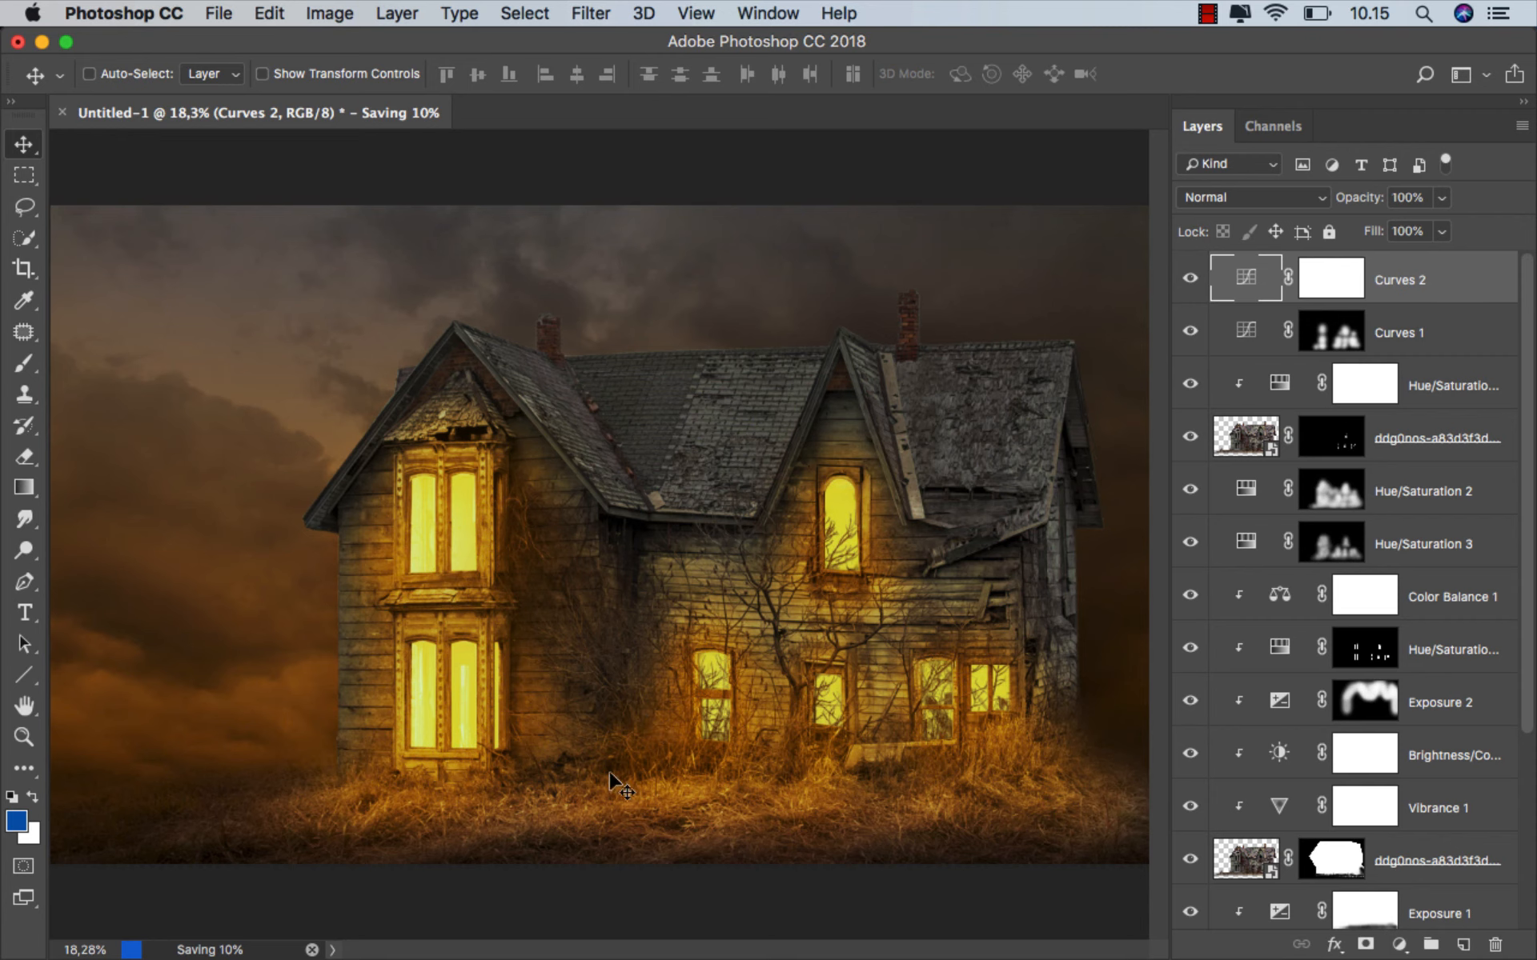
- Switch to Finder and preview the saved ok.jpg at a large size
left_click(557, 911)
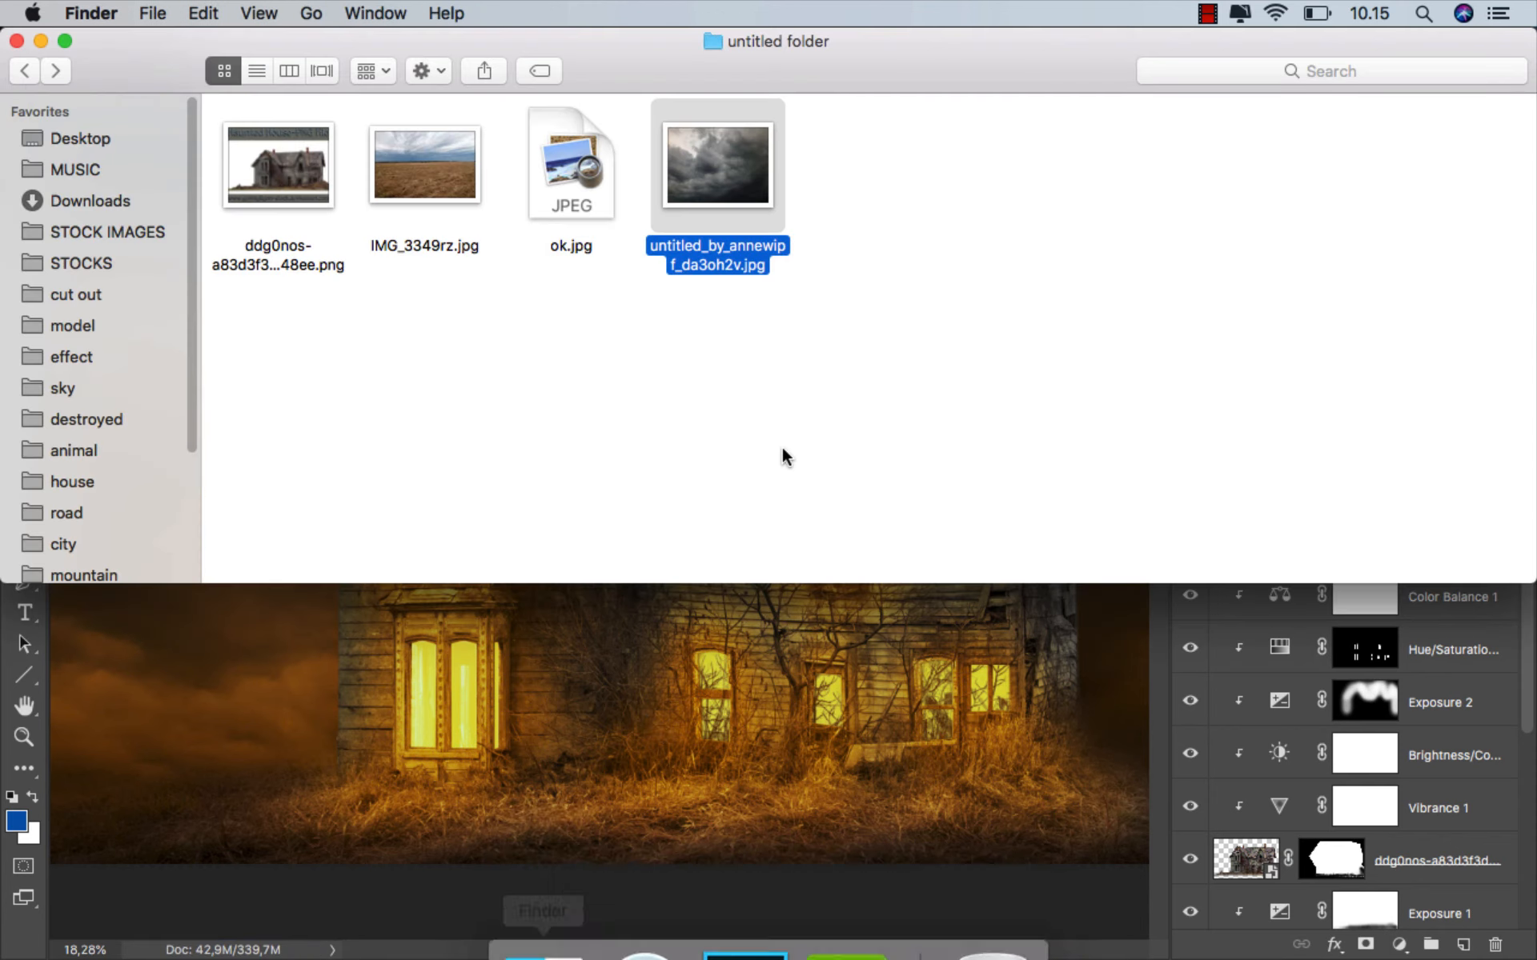
left_click(583, 189)
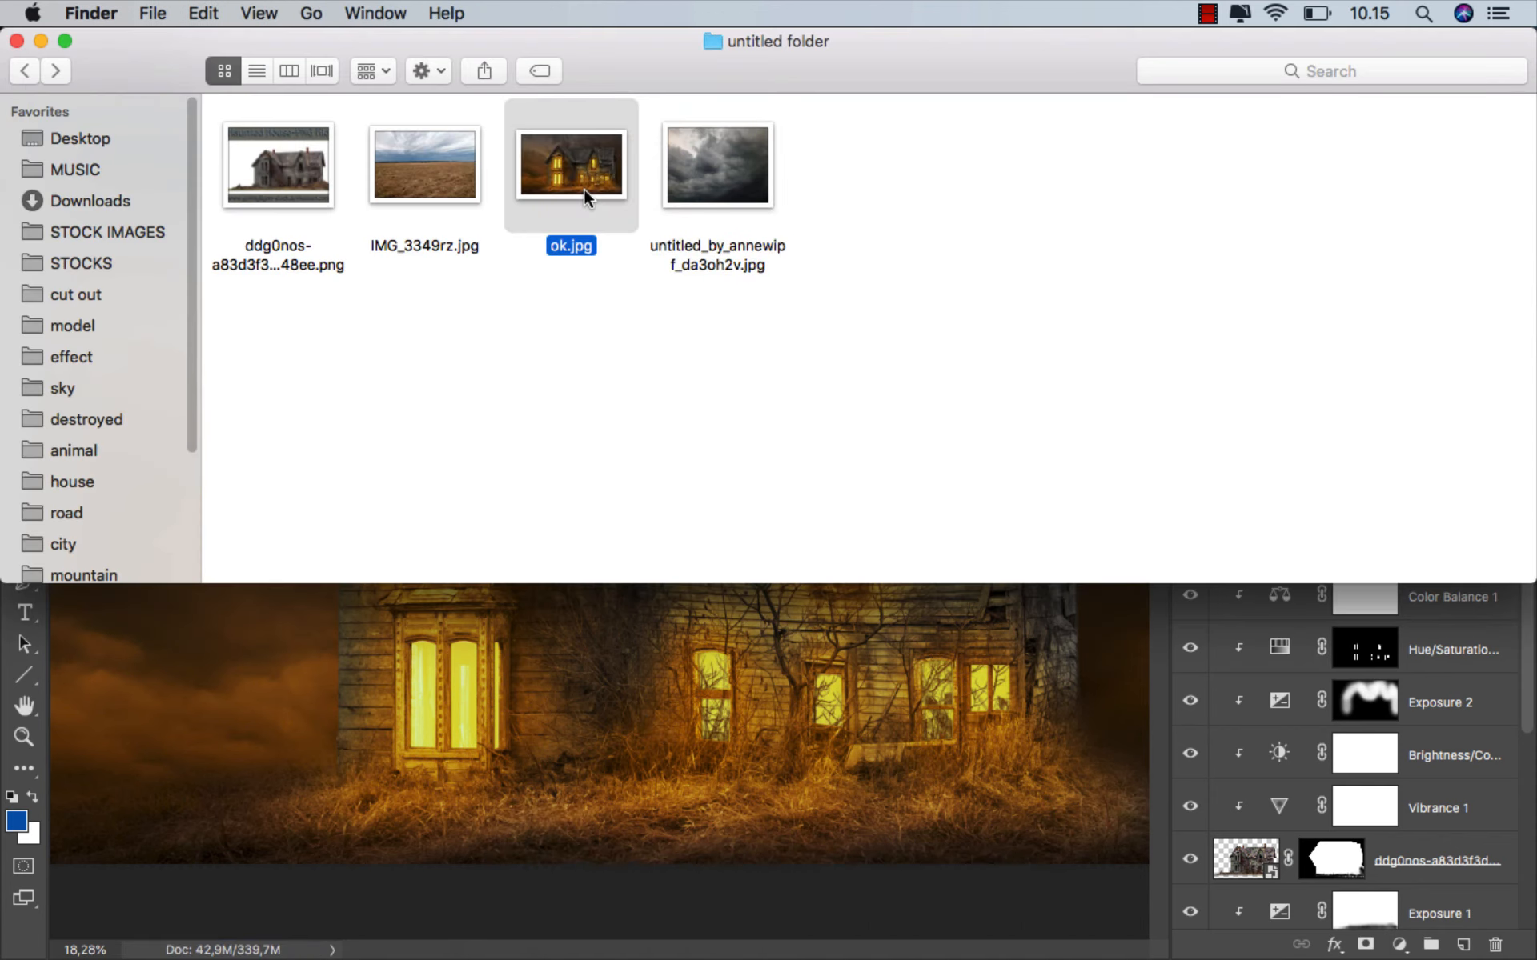
key("space")
left_click_drag(709, 126, 739, 46)
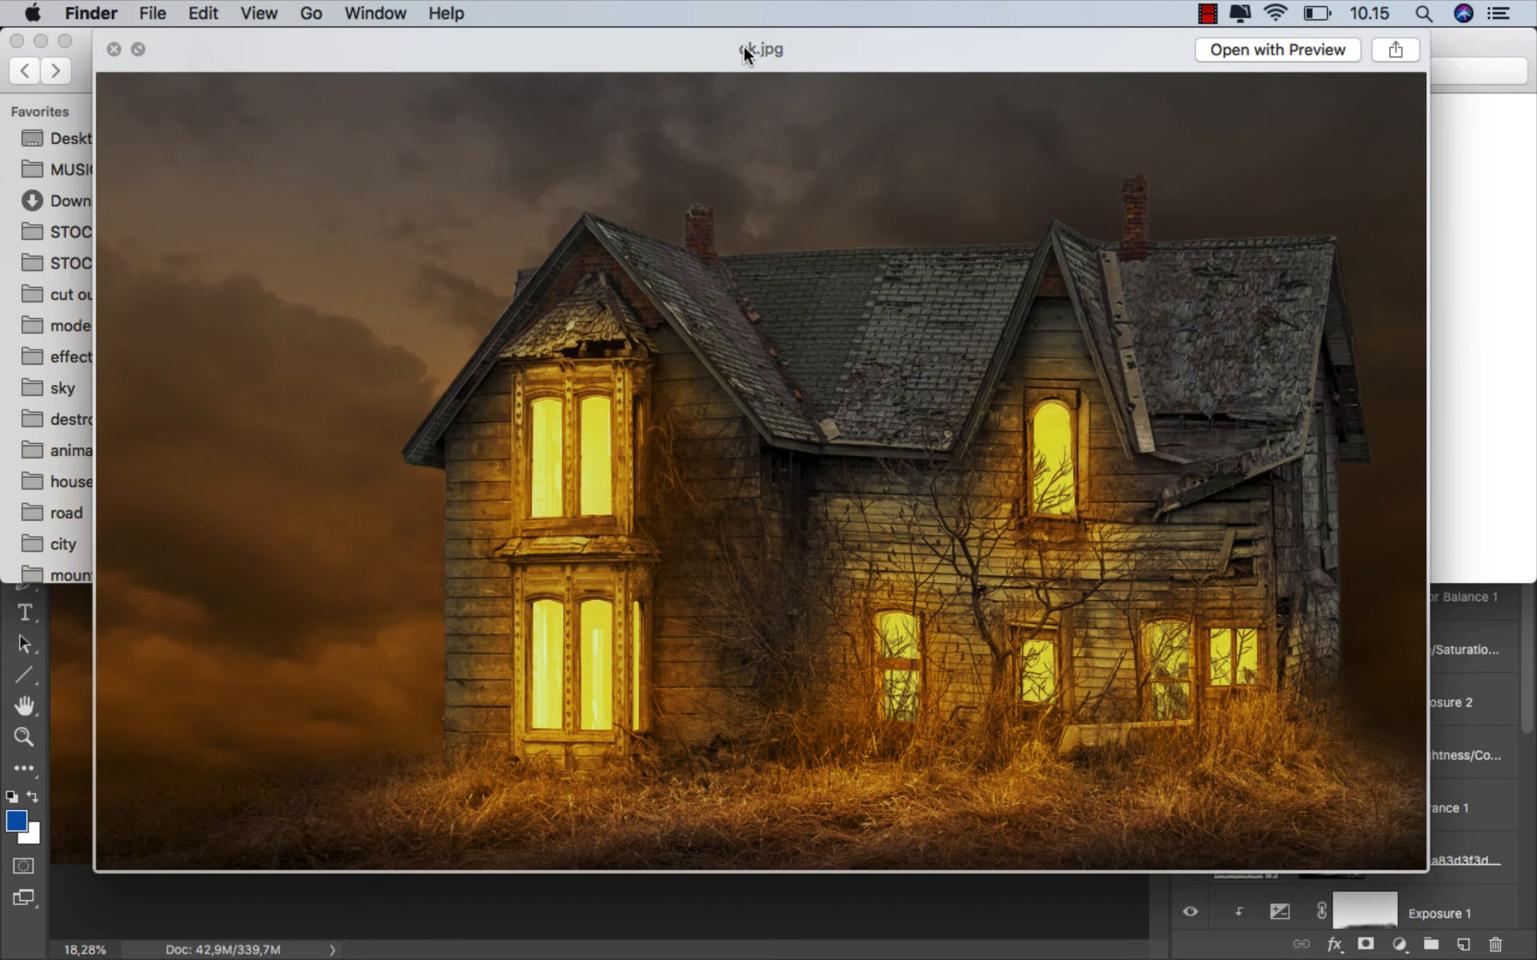